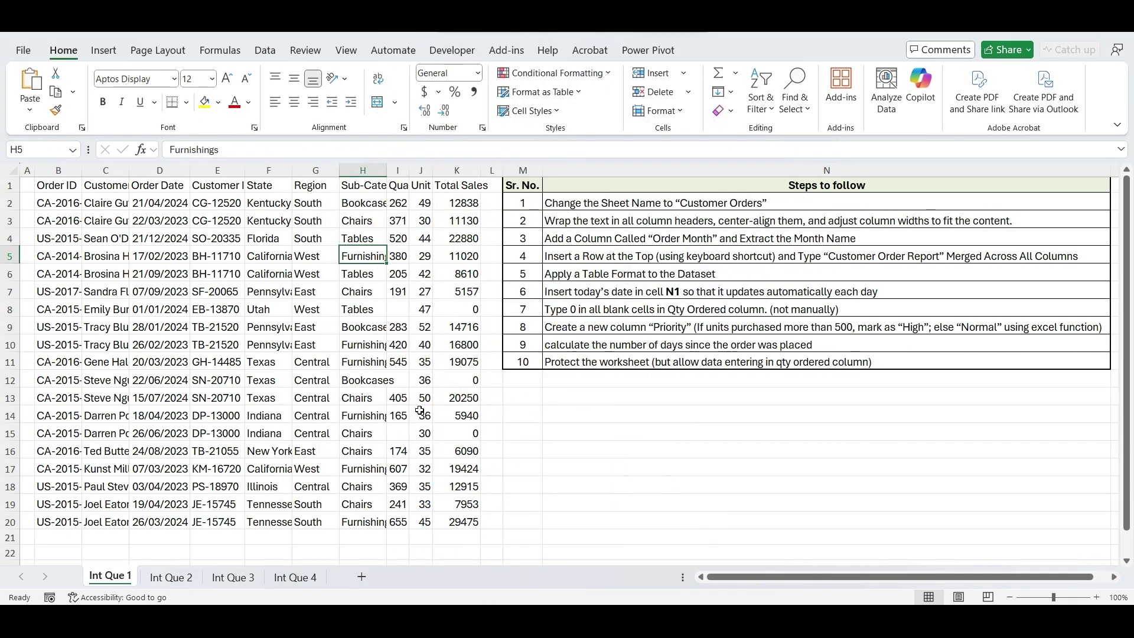
# - Look through the Int Que 2, 3 and 4 sheets and the ten-step task list in column N
pyautogui.click(187, 579)
pyautogui.click(223, 582)
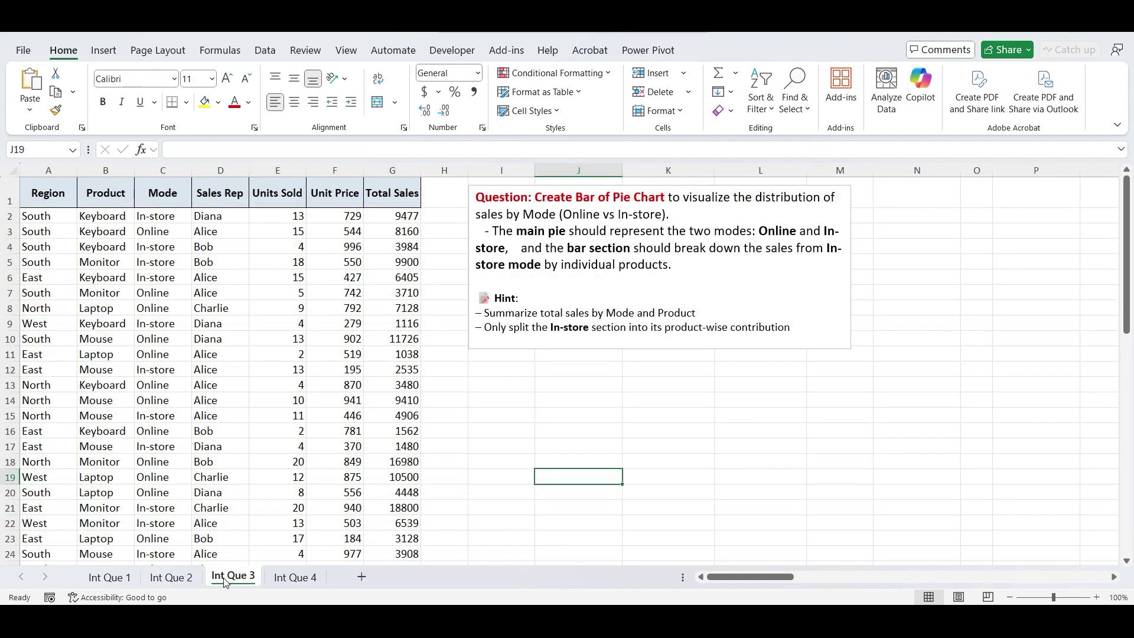
pyautogui.click(282, 580)
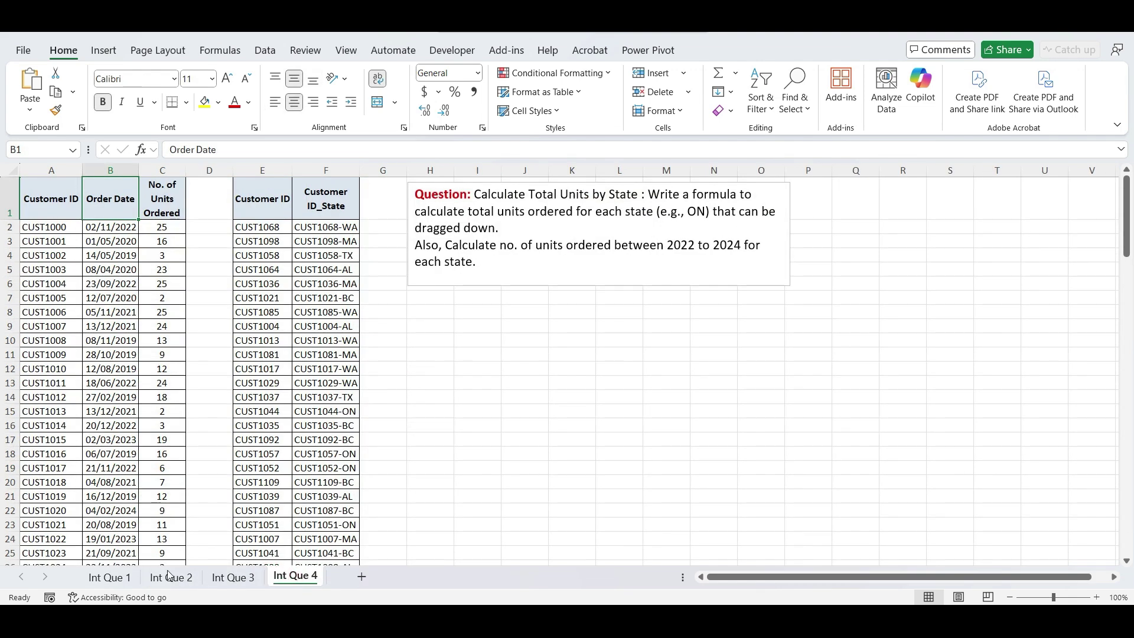
pyautogui.click(110, 578)
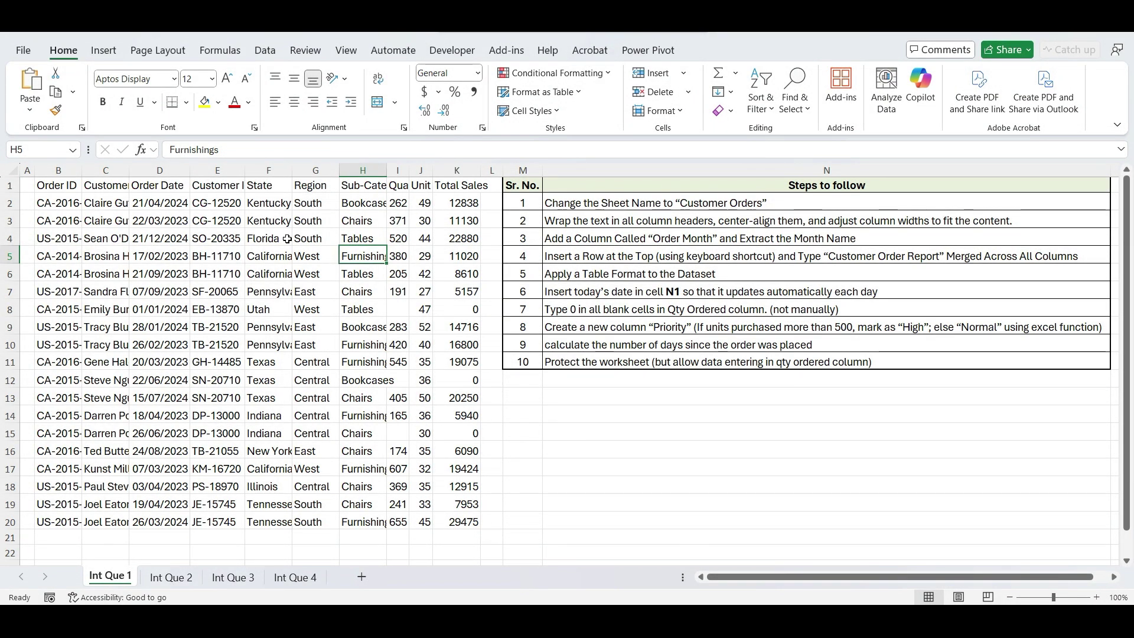
pyautogui.click(555, 203)
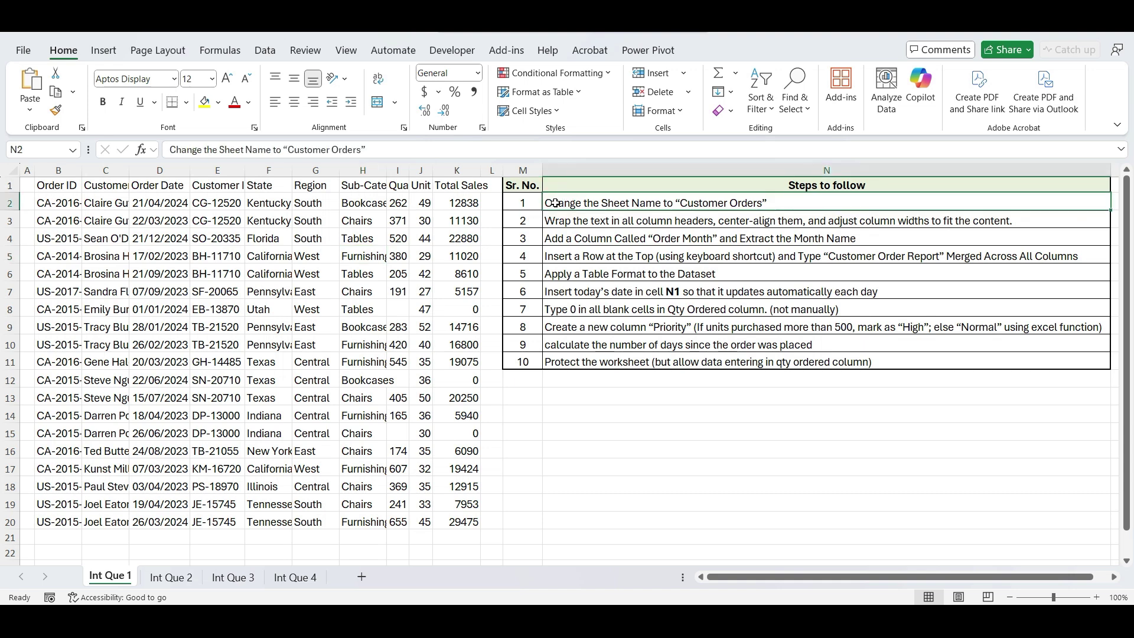
pyautogui.moveTo(555, 203); pyautogui.dragTo(564, 364)
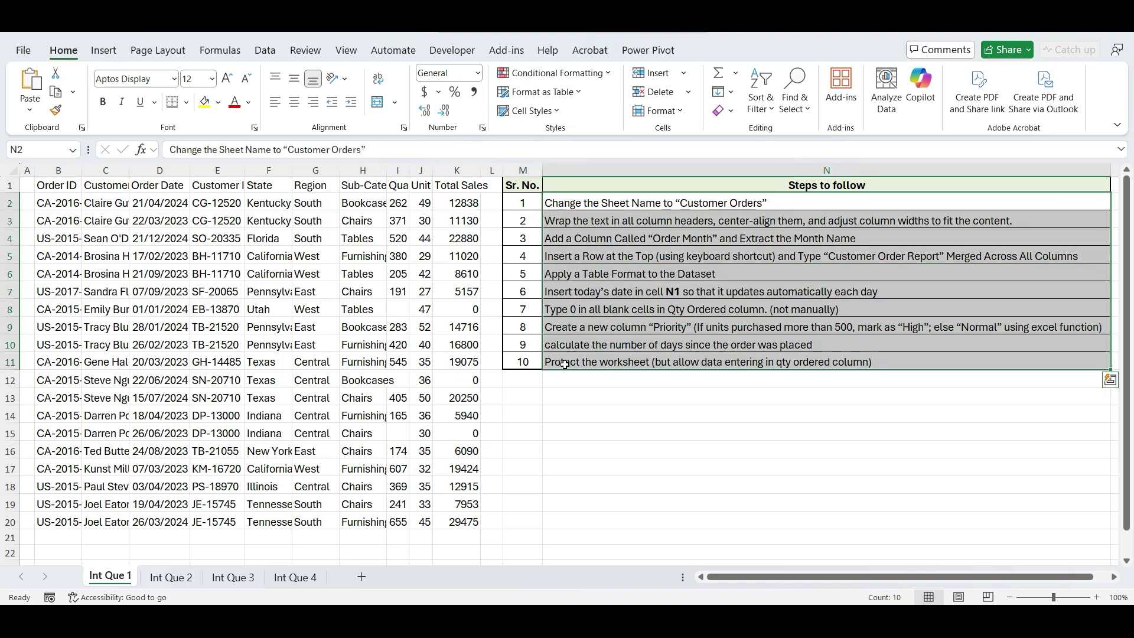
pyautogui.click(550, 479)
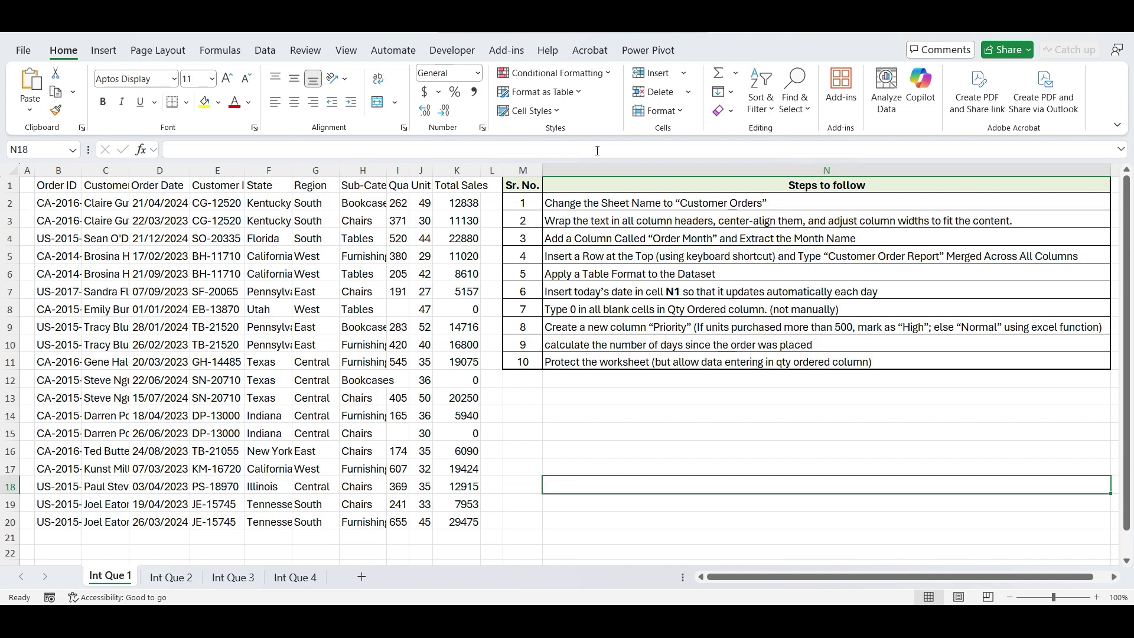
pyautogui.click(582, 203)
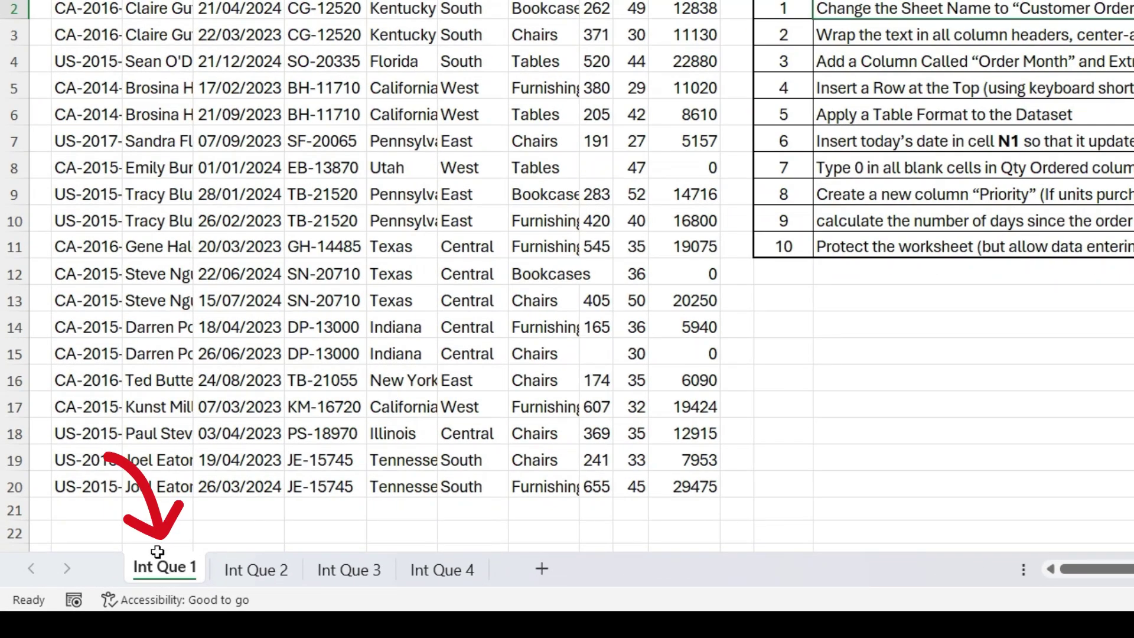
# - Rename the Int Que 1 sheet tab to 'Customer Orders'
pyautogui.doubleClick(164, 567)
pyautogui.write('Customer Orders')
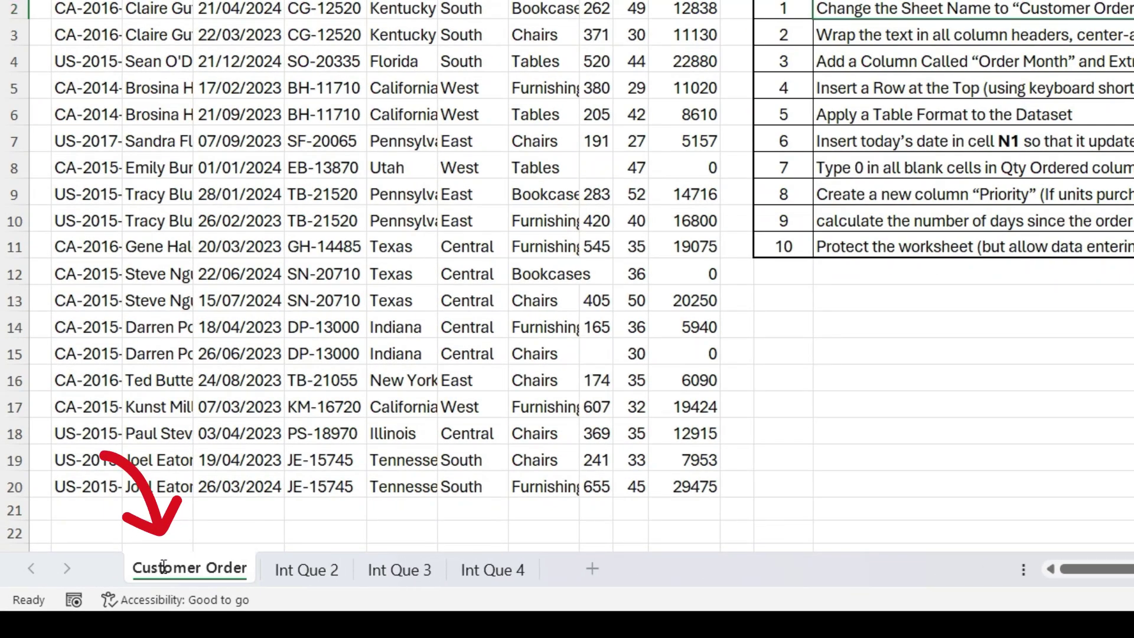
pyautogui.press('Return')
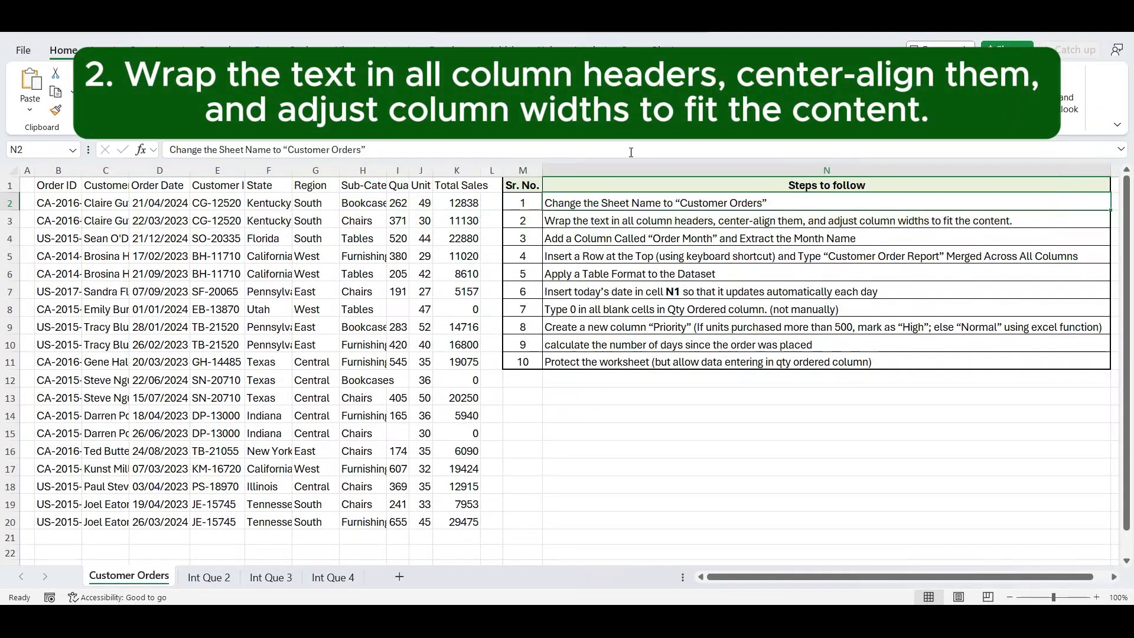
pyautogui.press('Down')
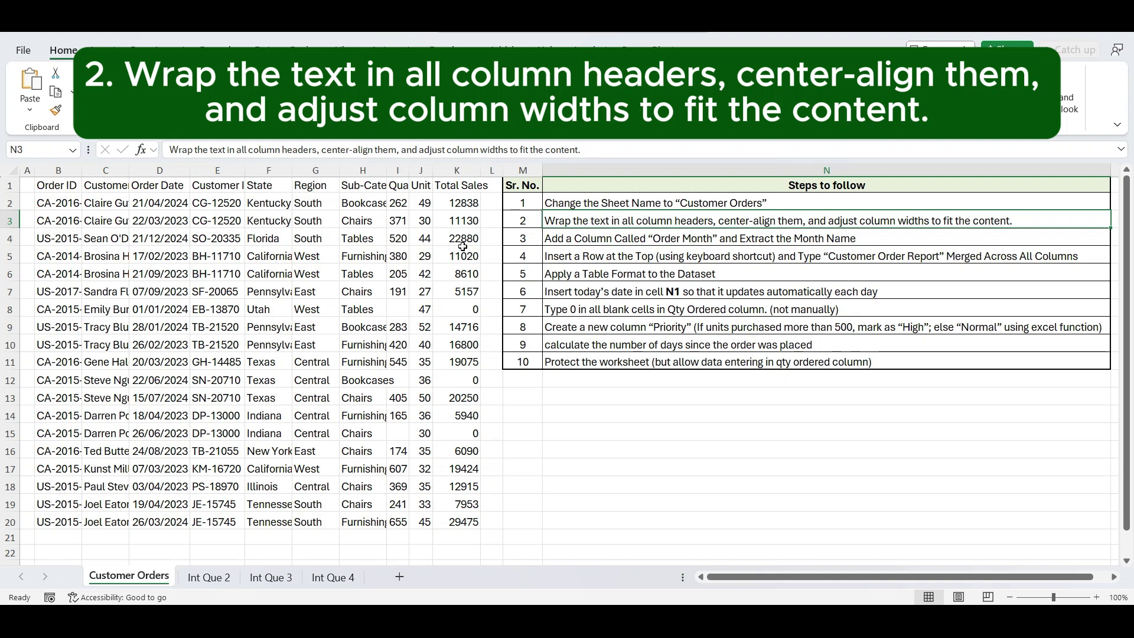
# - Wrap the header row B1:K1 and centre it vertically and horizontally
pyautogui.click(61, 190)
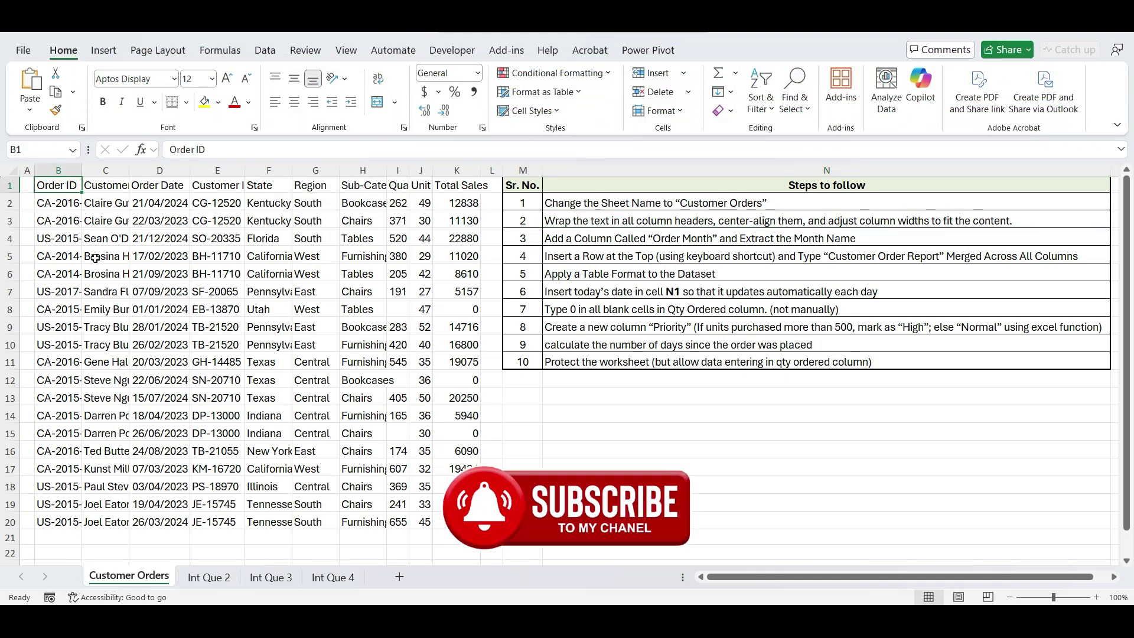
pyautogui.hotkey('ctrl', 'shift', 'Right')
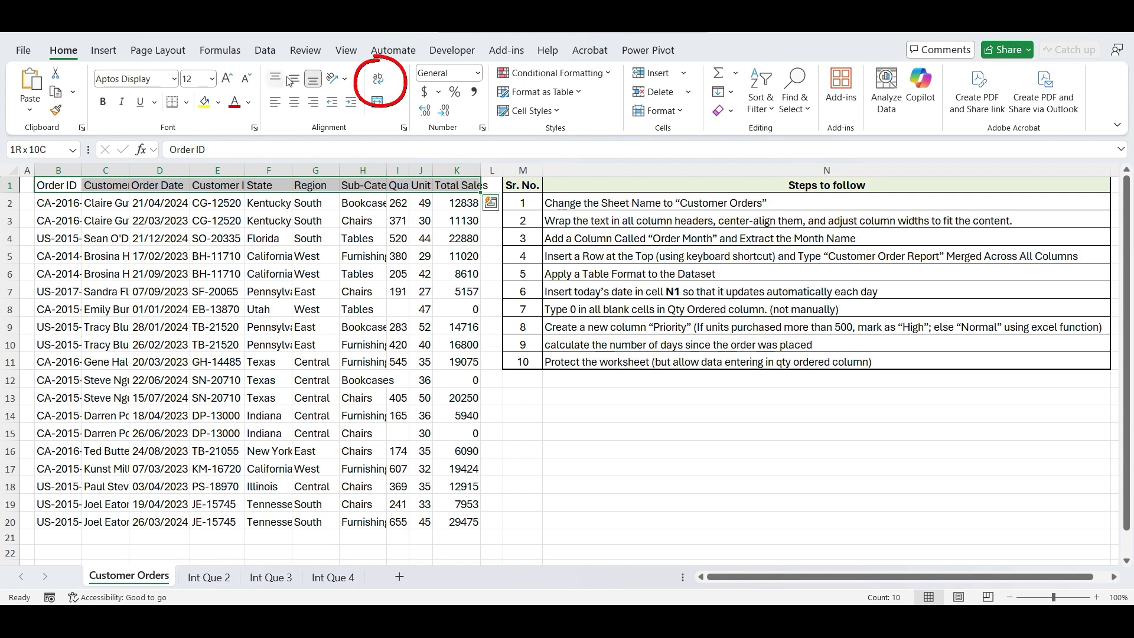
pyautogui.click(377, 83)
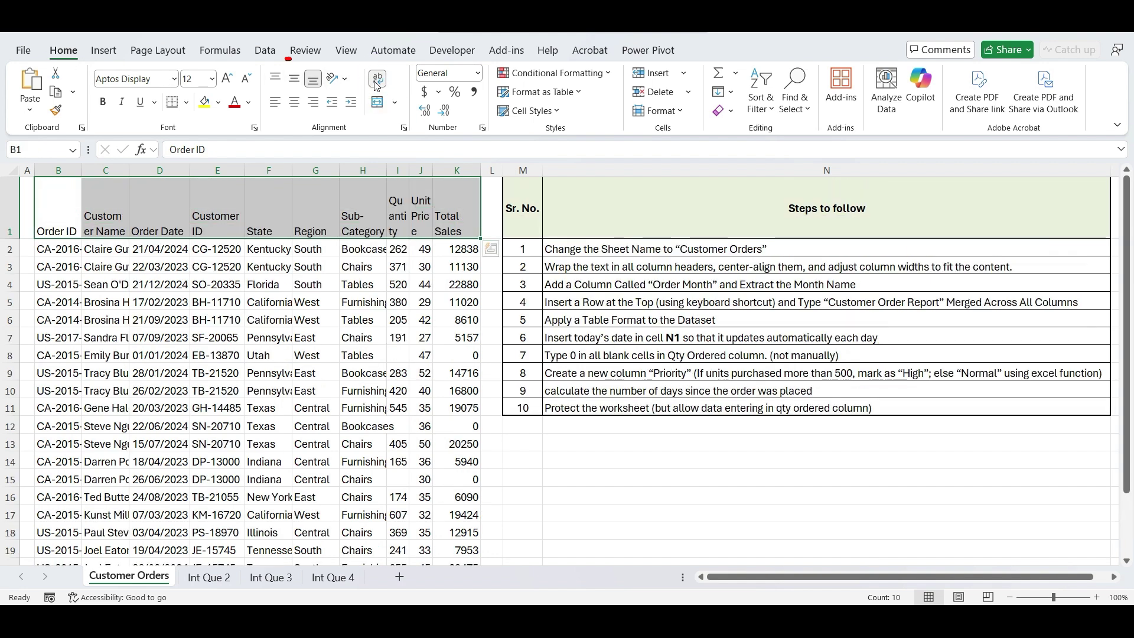
pyautogui.click(294, 80)
pyautogui.click(295, 101)
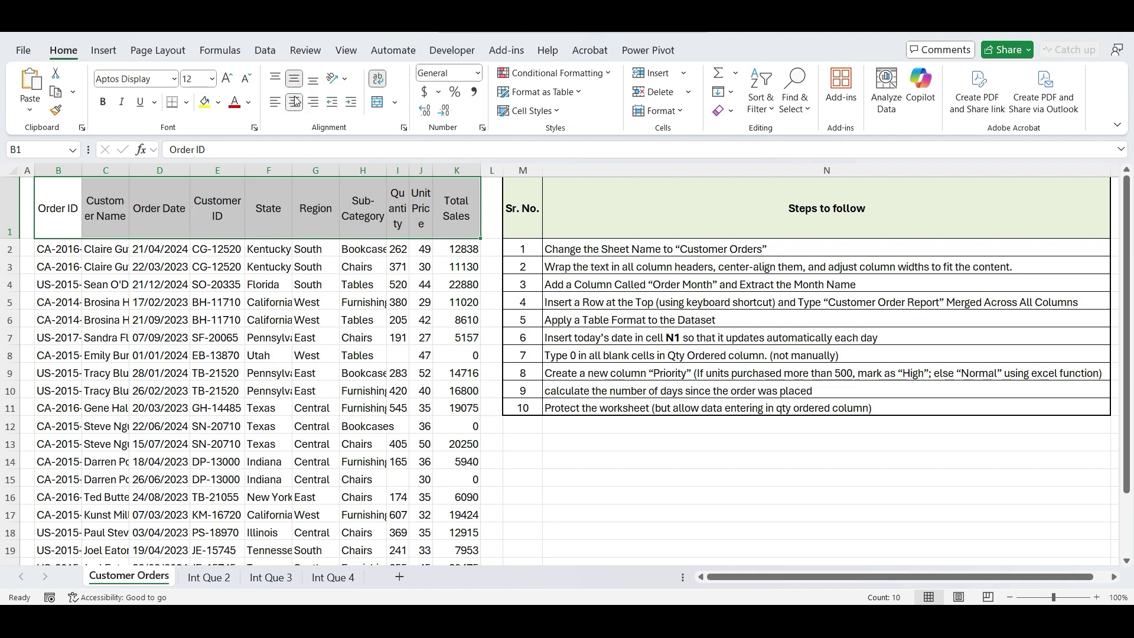
# - AutoFit columns B through K to their content
pyautogui.moveTo(64, 170); pyautogui.dragTo(468, 195)
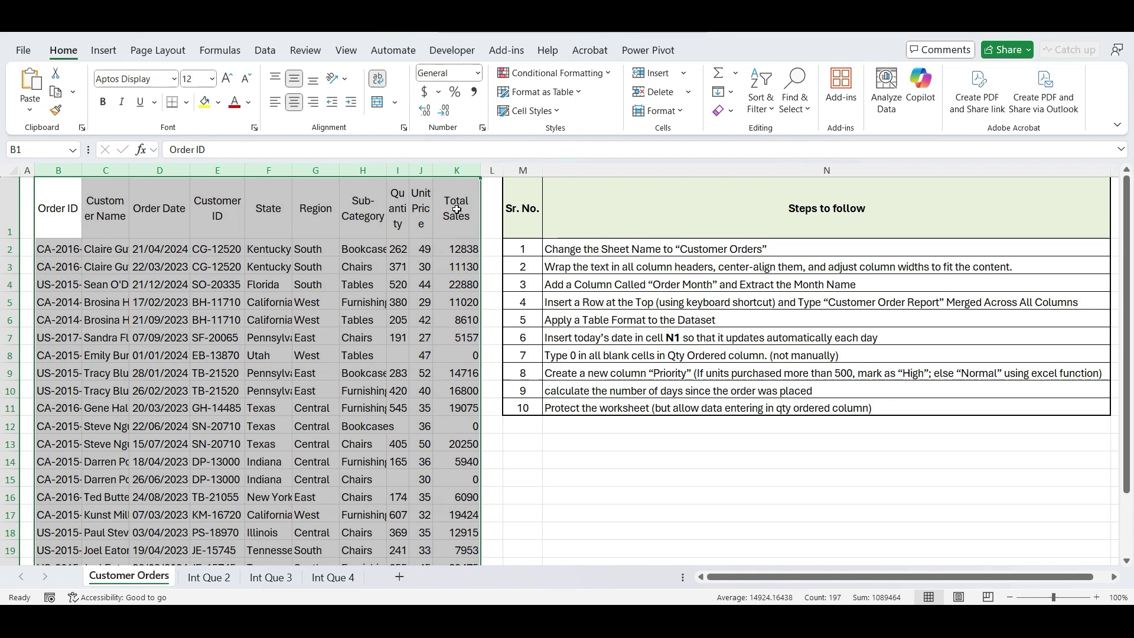
pyautogui.doubleClick(483, 171)
pyautogui.click(481, 288)
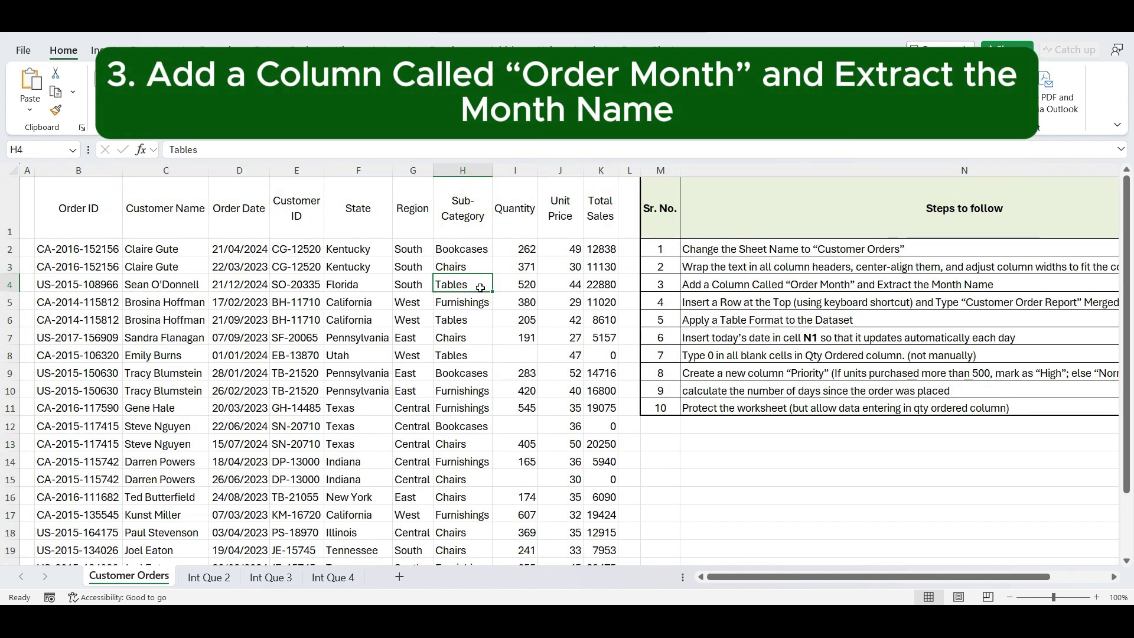
# - Insert a blank column E before Customer ID with the header 'Order Month'
pyautogui.click(306, 172)
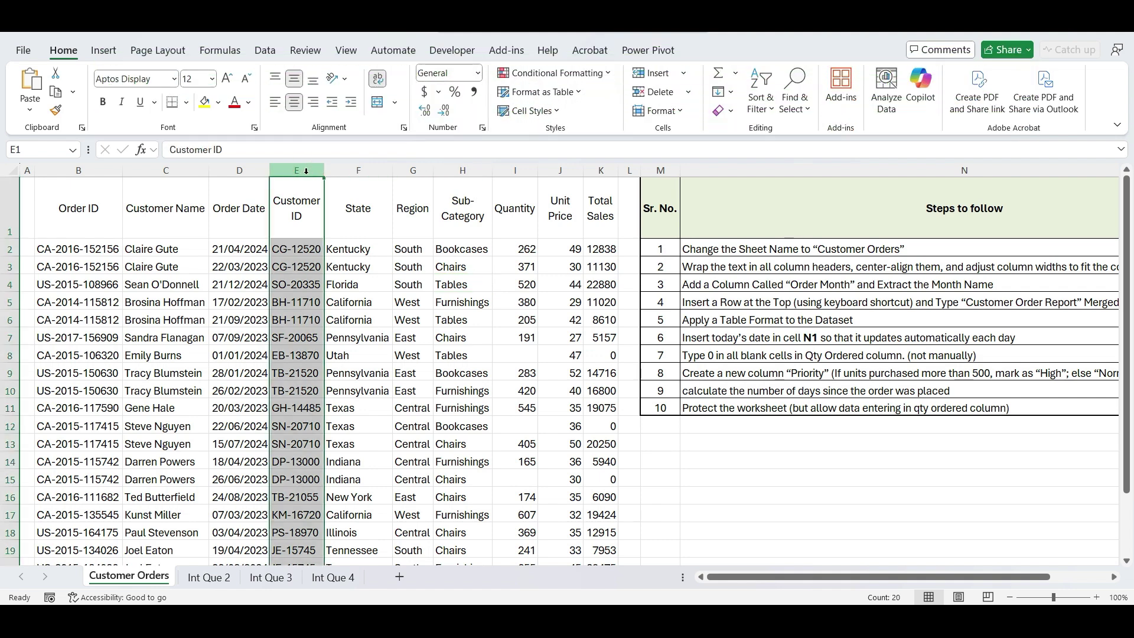
pyautogui.hotkey('ctrl', 'shift', '+')
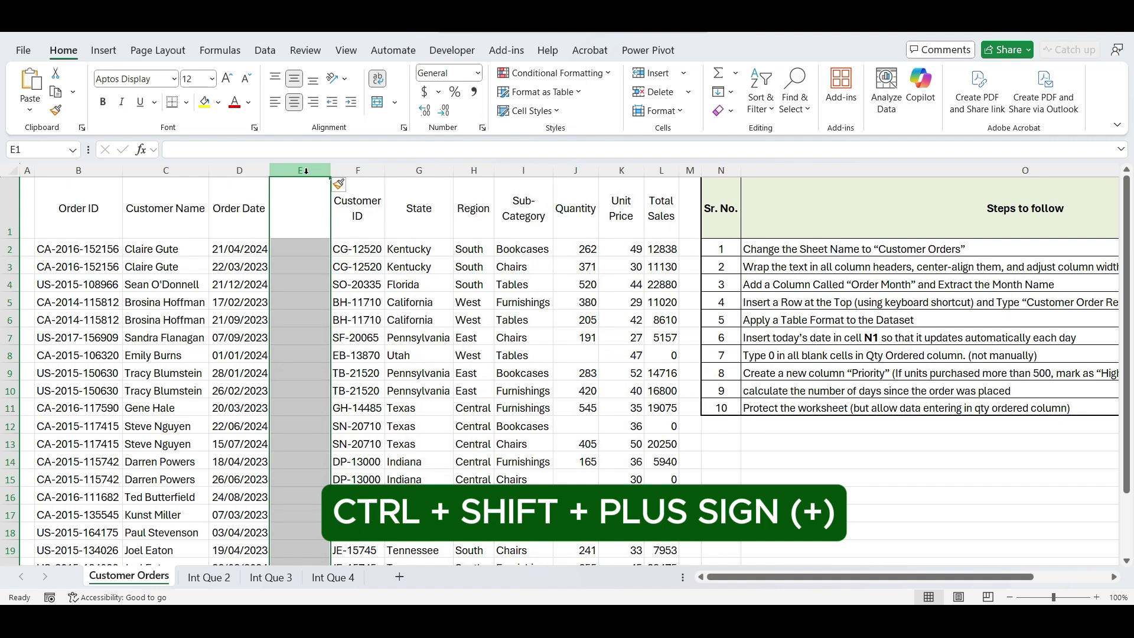
pyautogui.rightClick(307, 175)
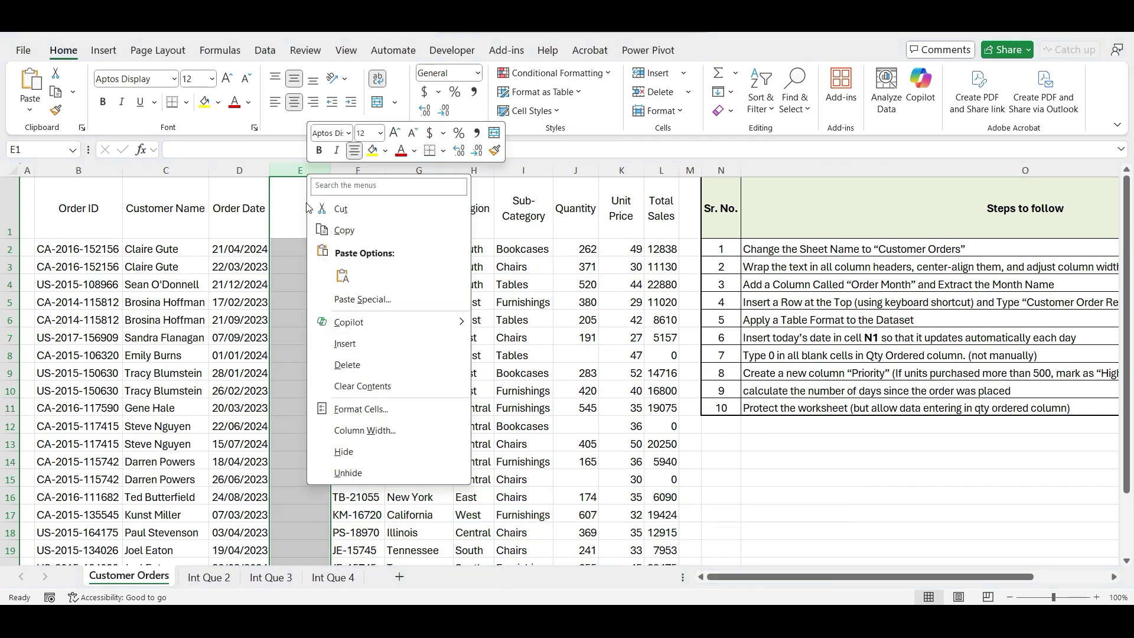
pyautogui.press('Escape')
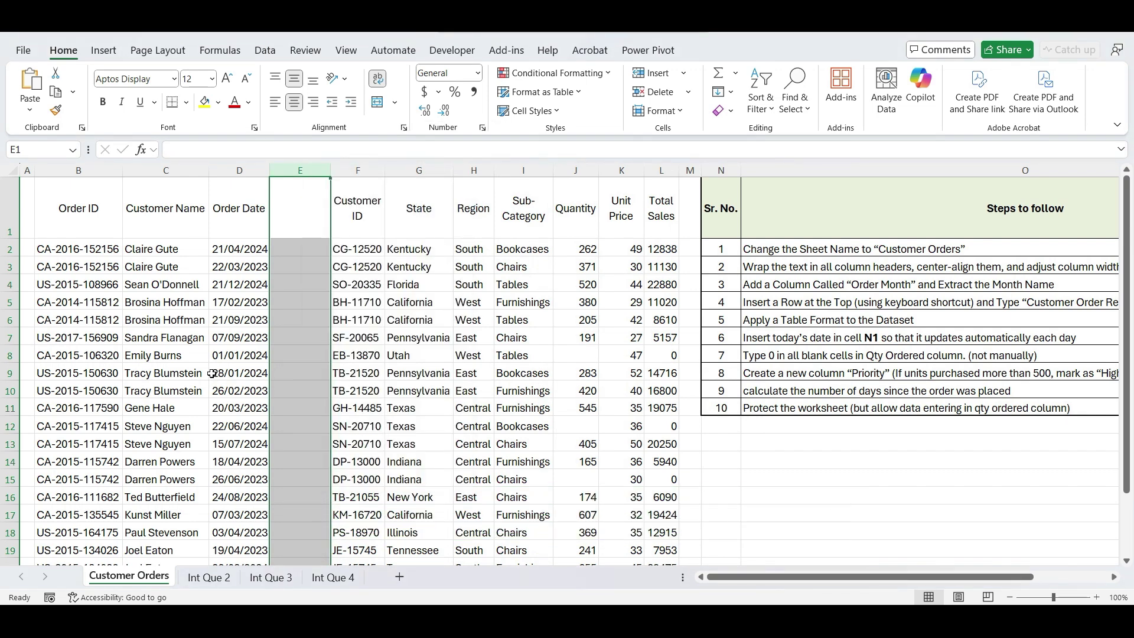
pyautogui.click(303, 209)
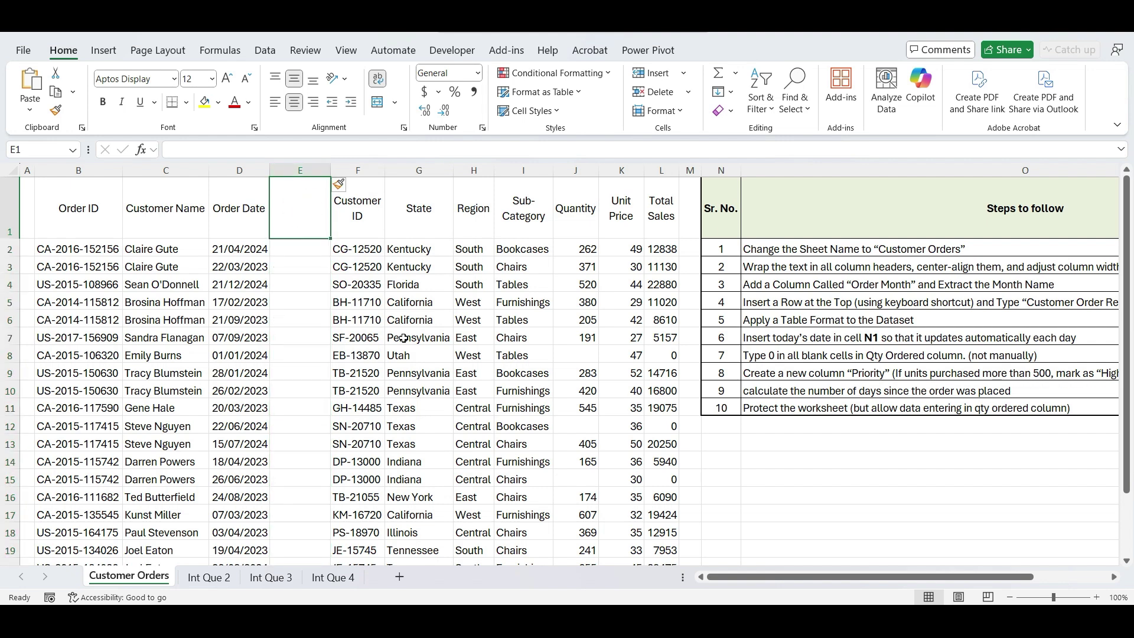
pyautogui.write('Order ')
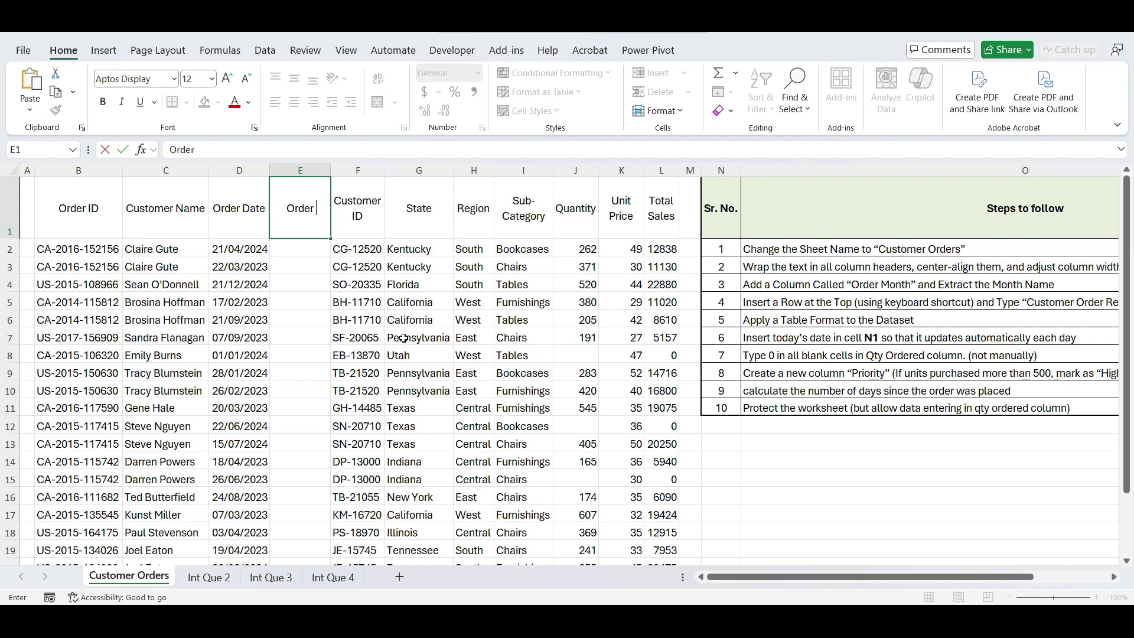
pyautogui.write('Month')
pyautogui.press('Return')
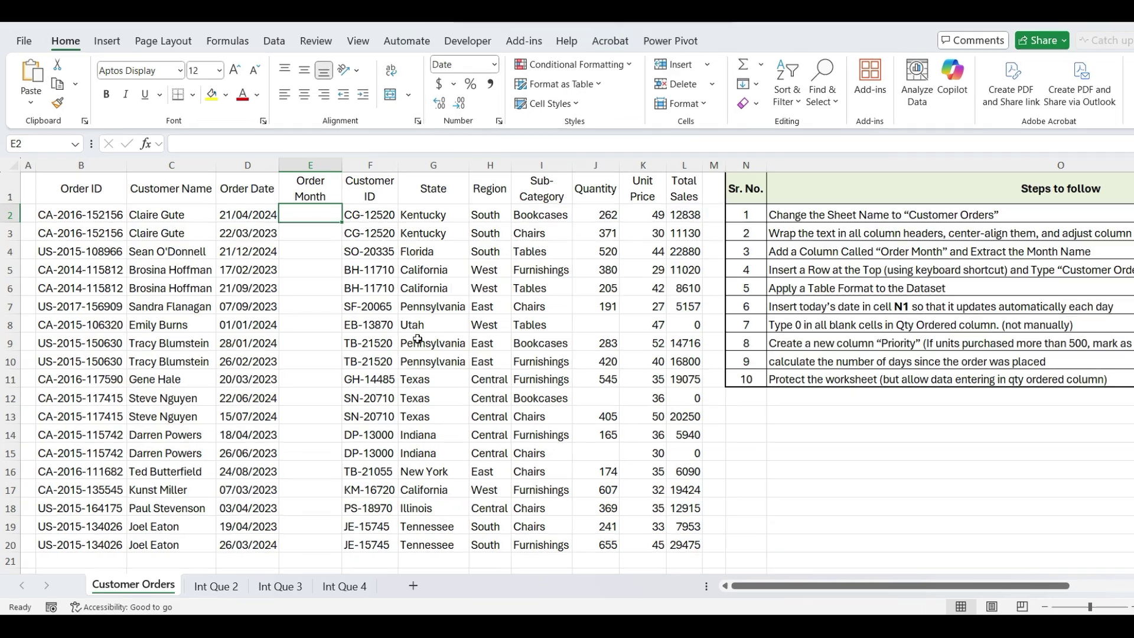
# - Enter =TEXT(D2,"MMMM") in E2 and fill it down through row 20
pyautogui.write('=')
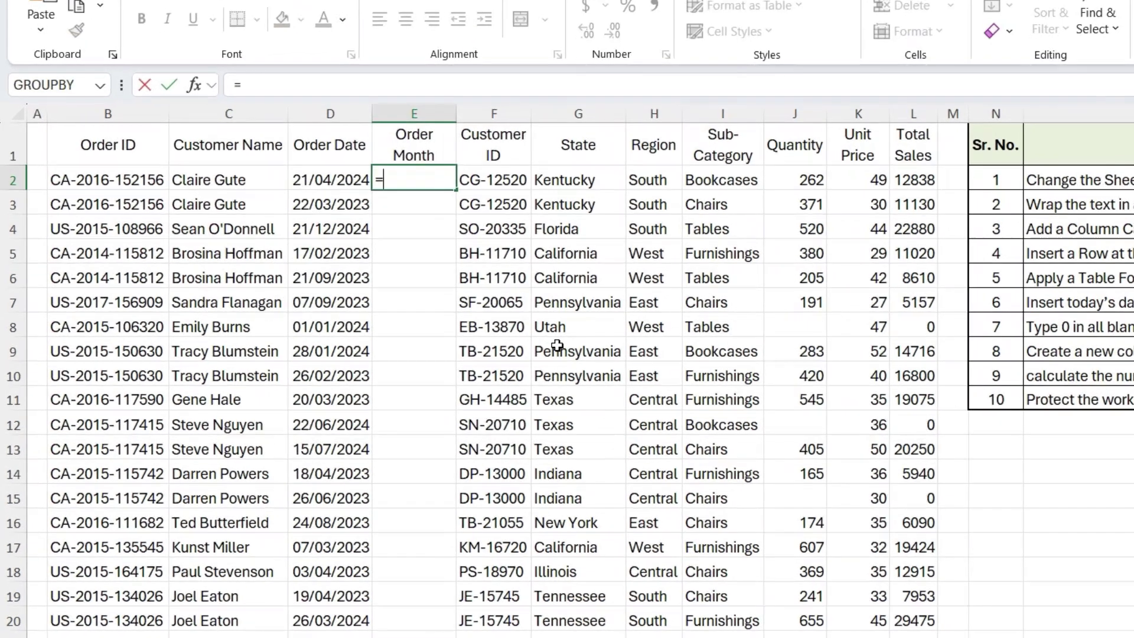
pyautogui.write('TEXT(')
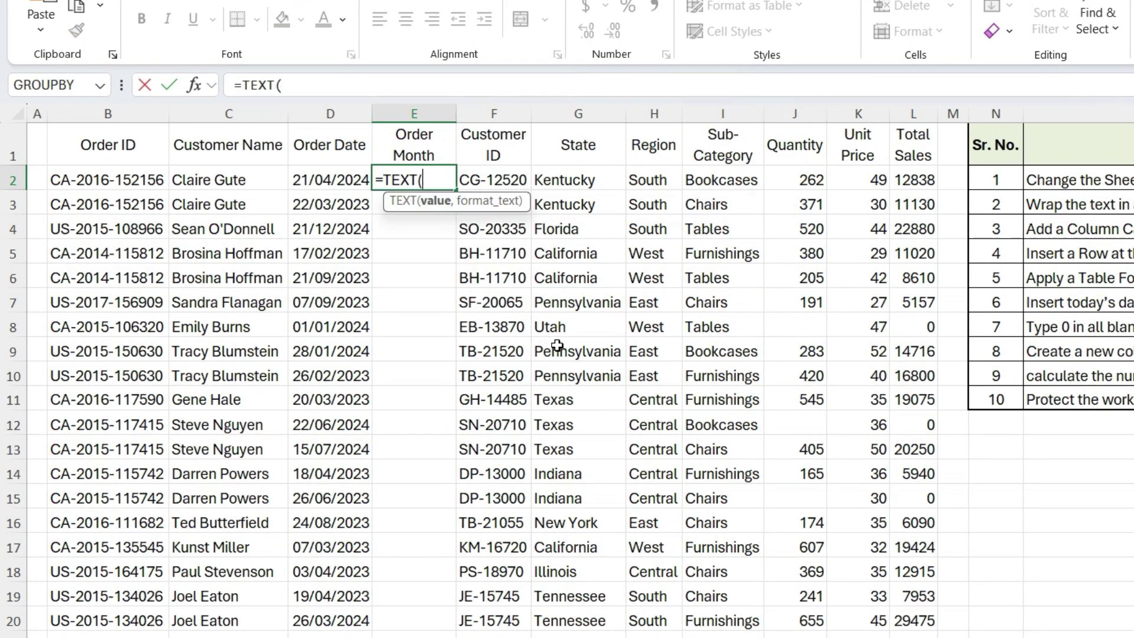
pyautogui.press('Left')
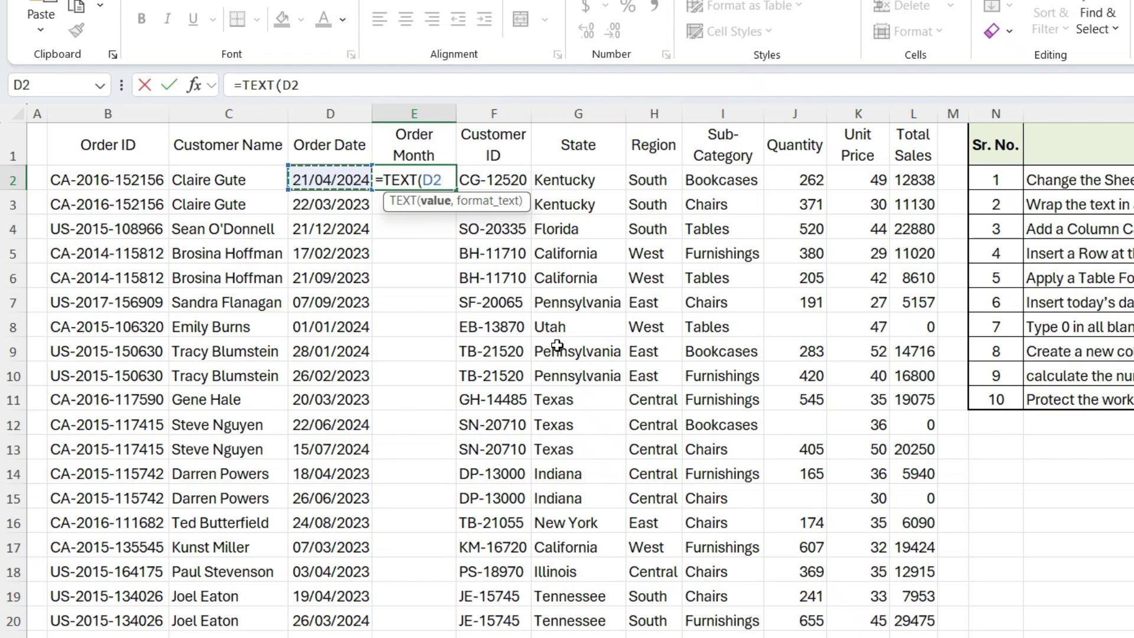
pyautogui.write(',"MMM')
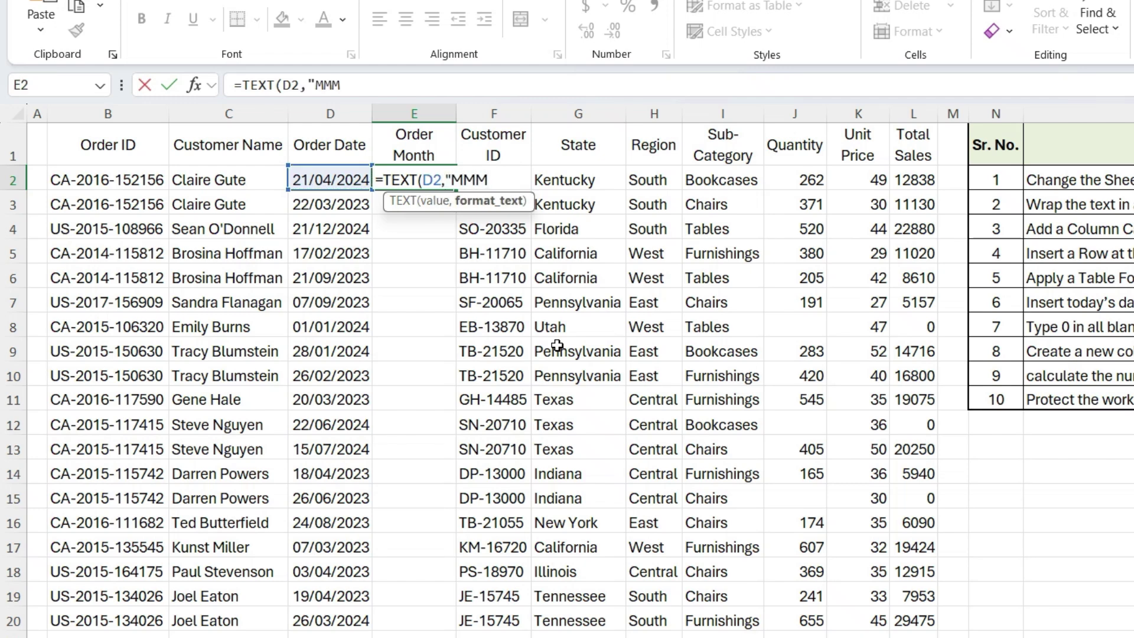
pyautogui.write('M")')
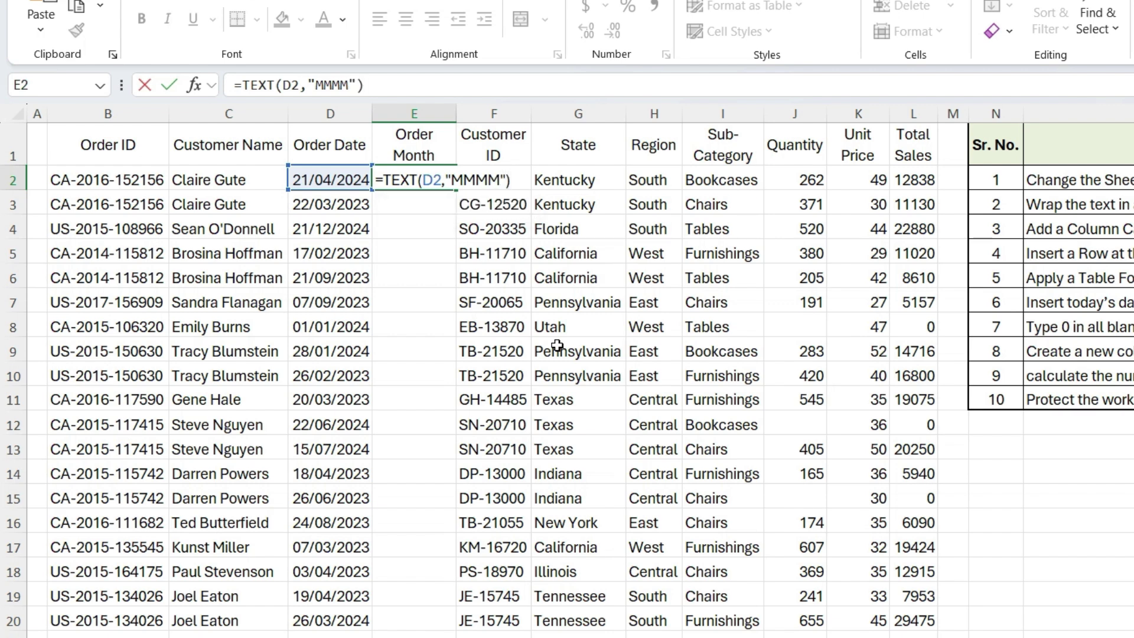
pyautogui.hotkey('ctrl', 'Return')
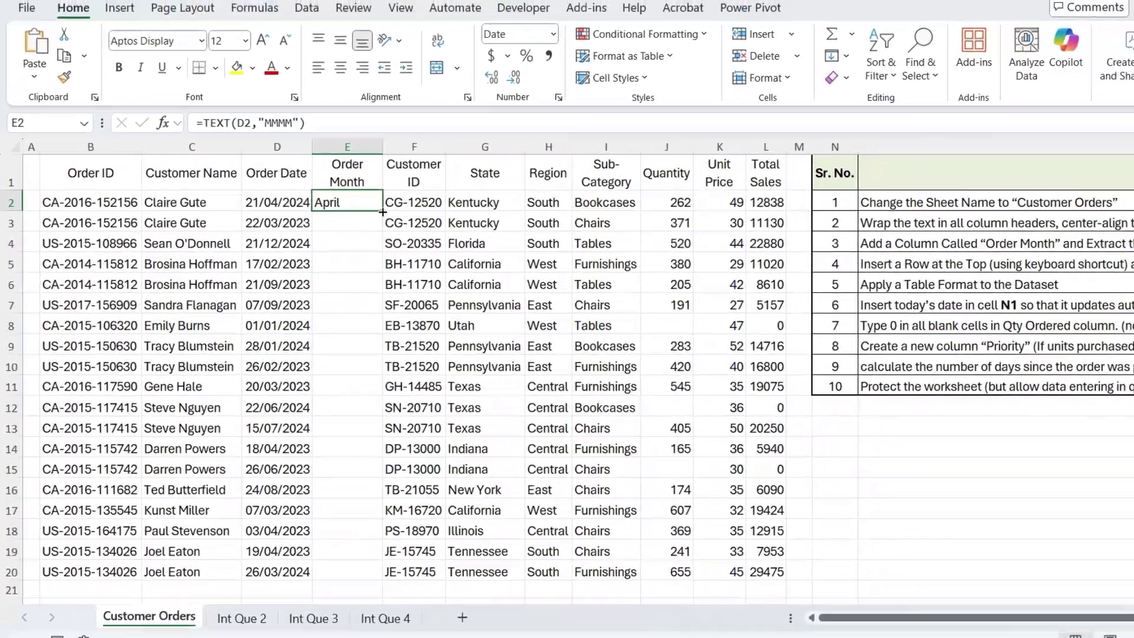
pyautogui.doubleClick(383, 211)
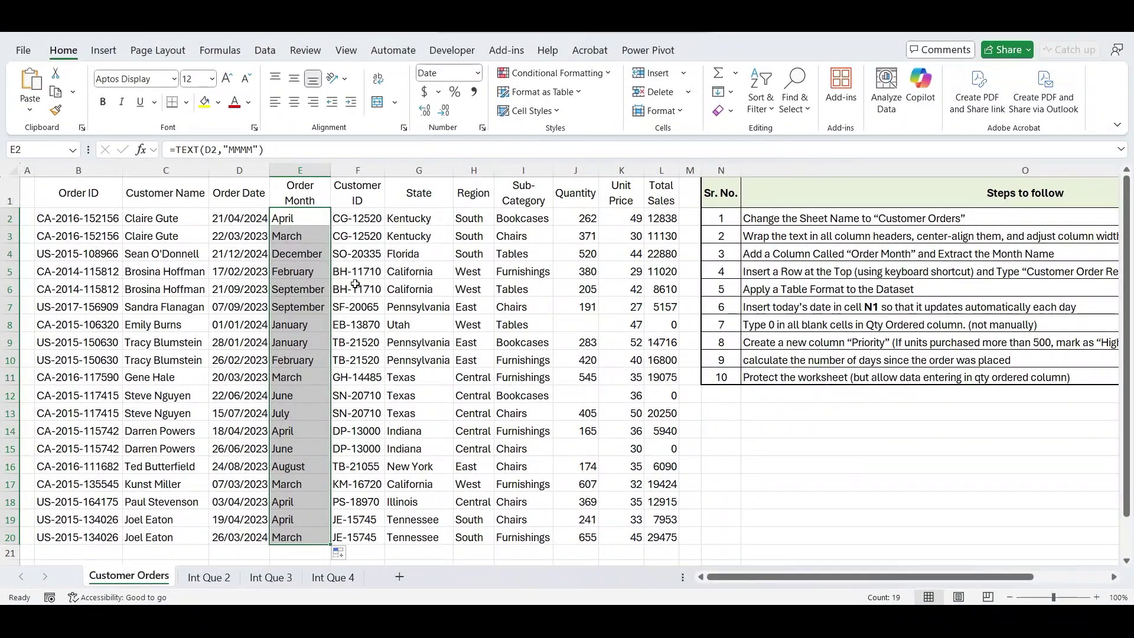
pyautogui.click(411, 280)
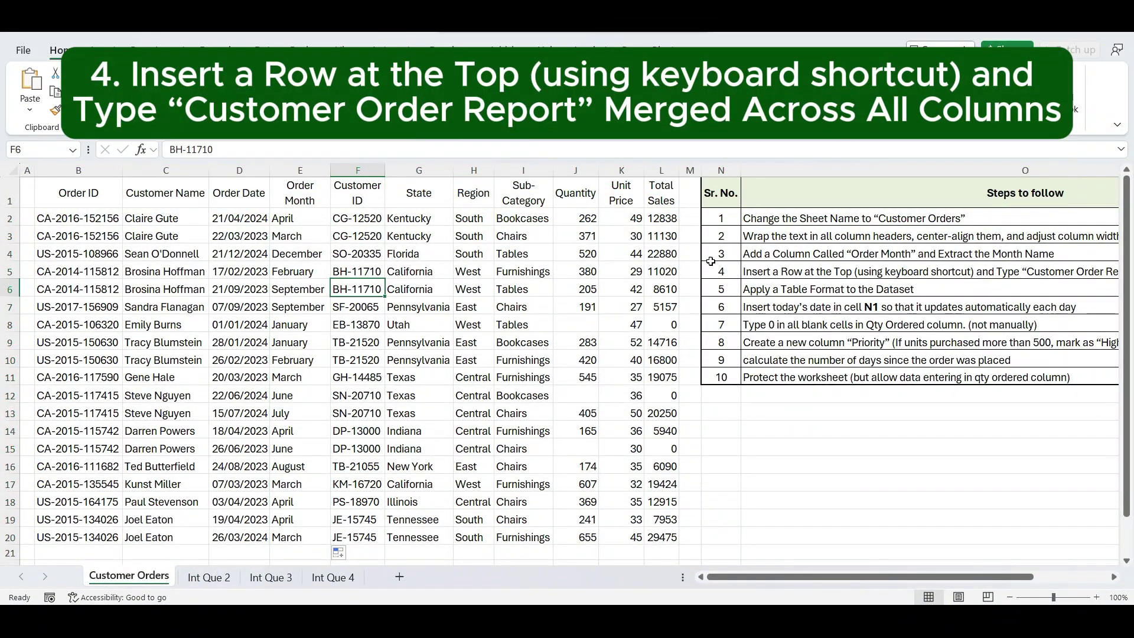
# - Insert a new top row and enter the title 'Customer Order Report' in B1
pyautogui.click(805, 269)
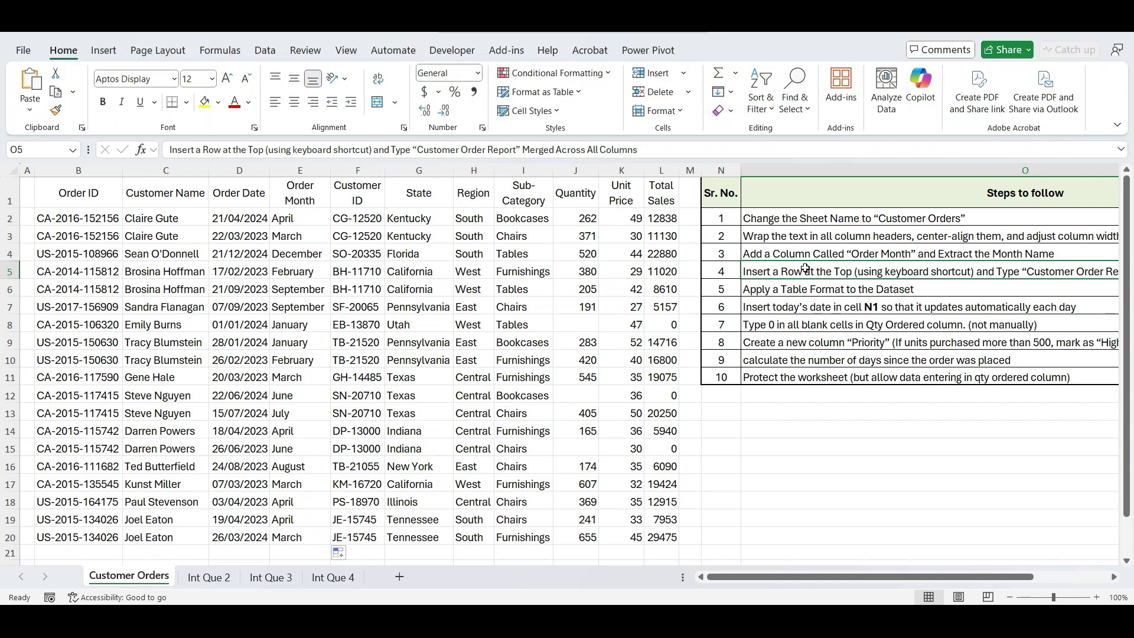
pyautogui.click(8, 194)
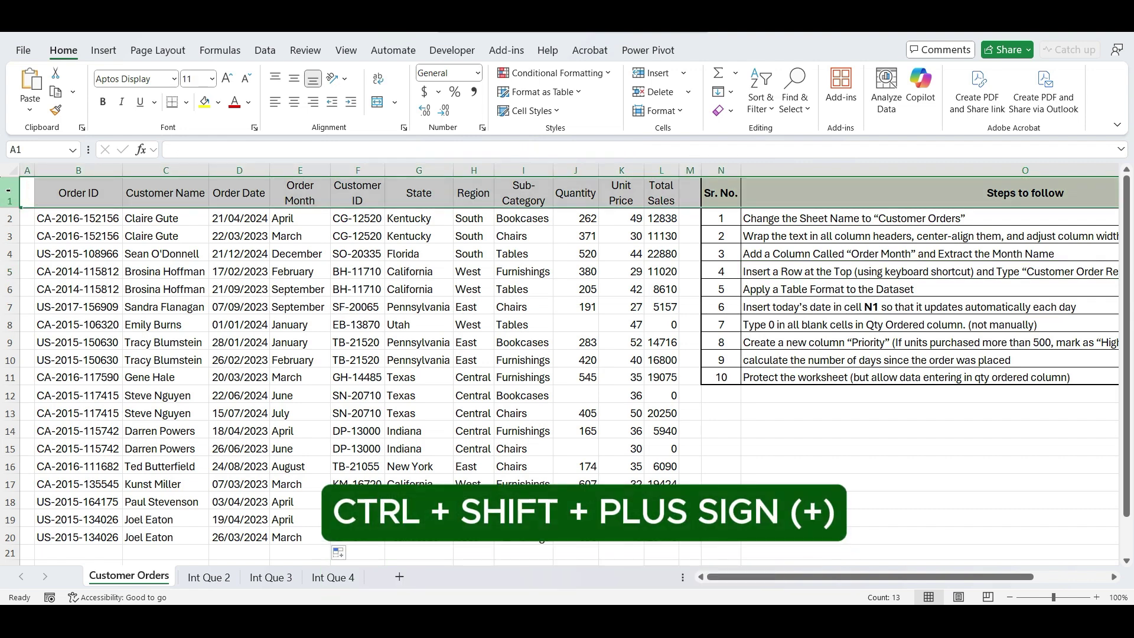
pyautogui.hotkey('ctrl', 'shift', '+')
pyautogui.click(104, 230)
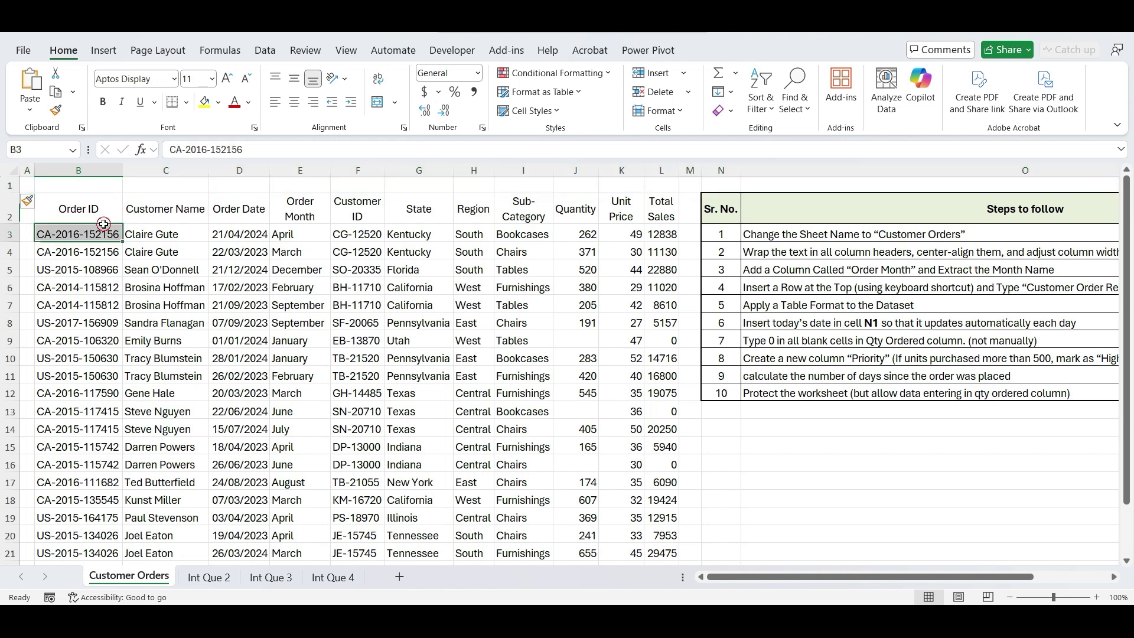
pyautogui.click(91, 187)
pyautogui.write('Cu')
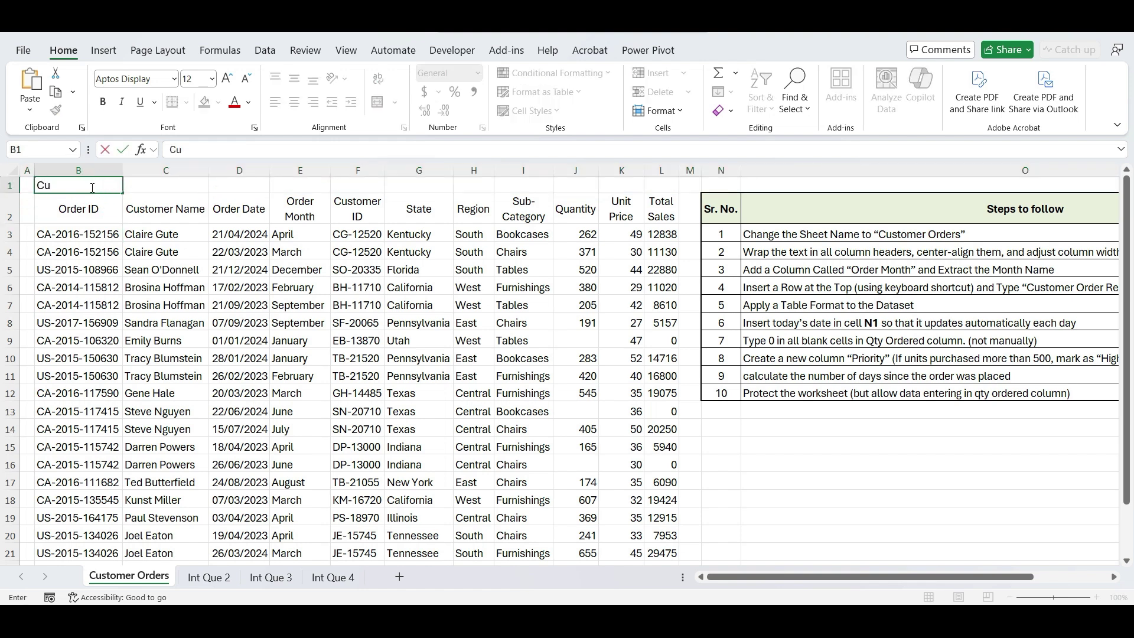
pyautogui.write('stomer Order')
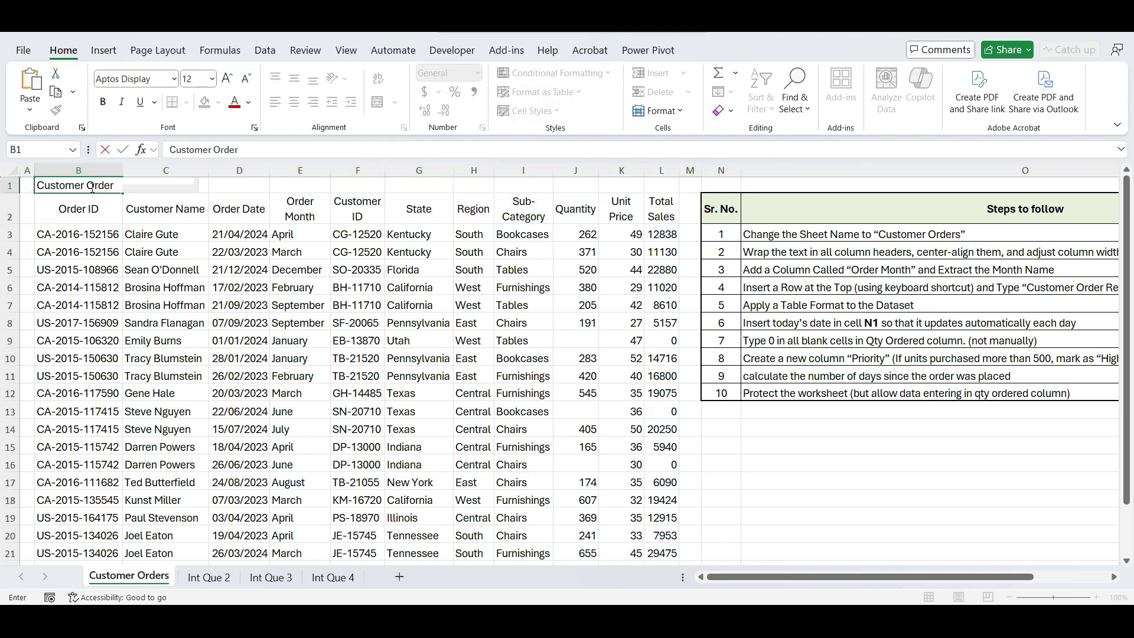
pyautogui.write('eport')
pyautogui.hotkey('ctrl', 'Return')
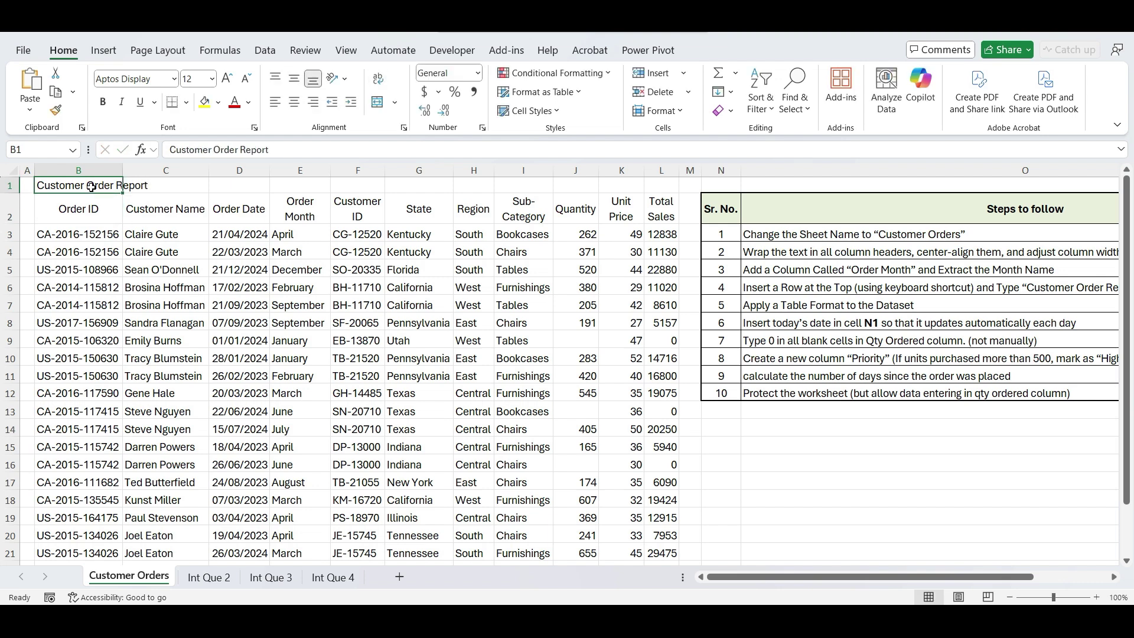
# - Merge and centre the title across B1:L1, bold it, add light blue fill, enlarge to 14
pyautogui.moveTo(91, 187); pyautogui.dragTo(650, 183)
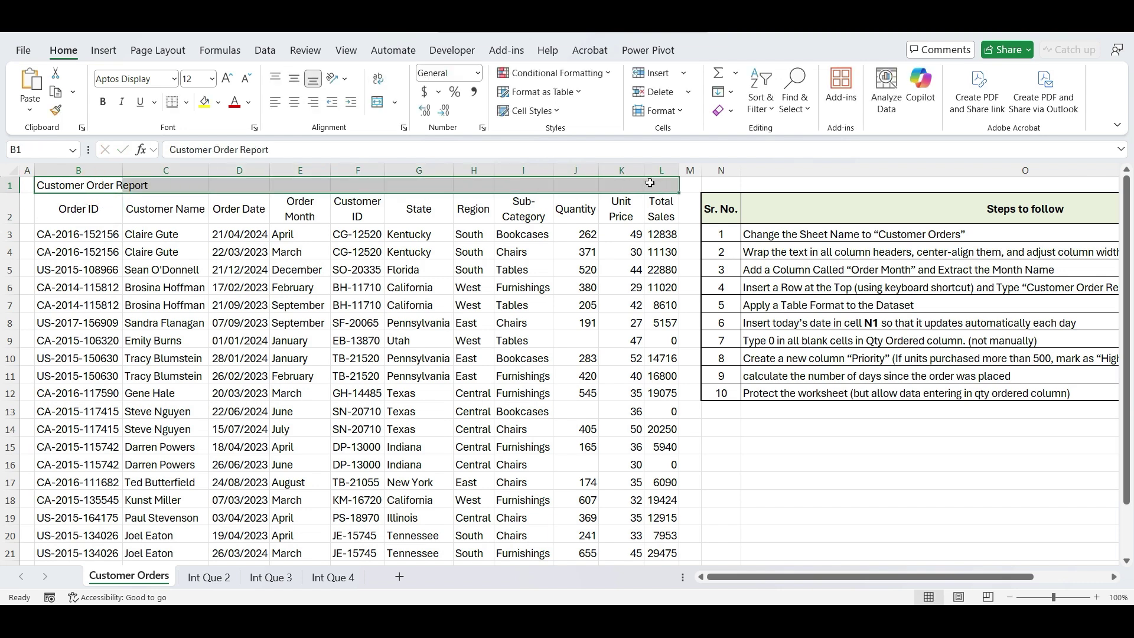
pyautogui.click(378, 102)
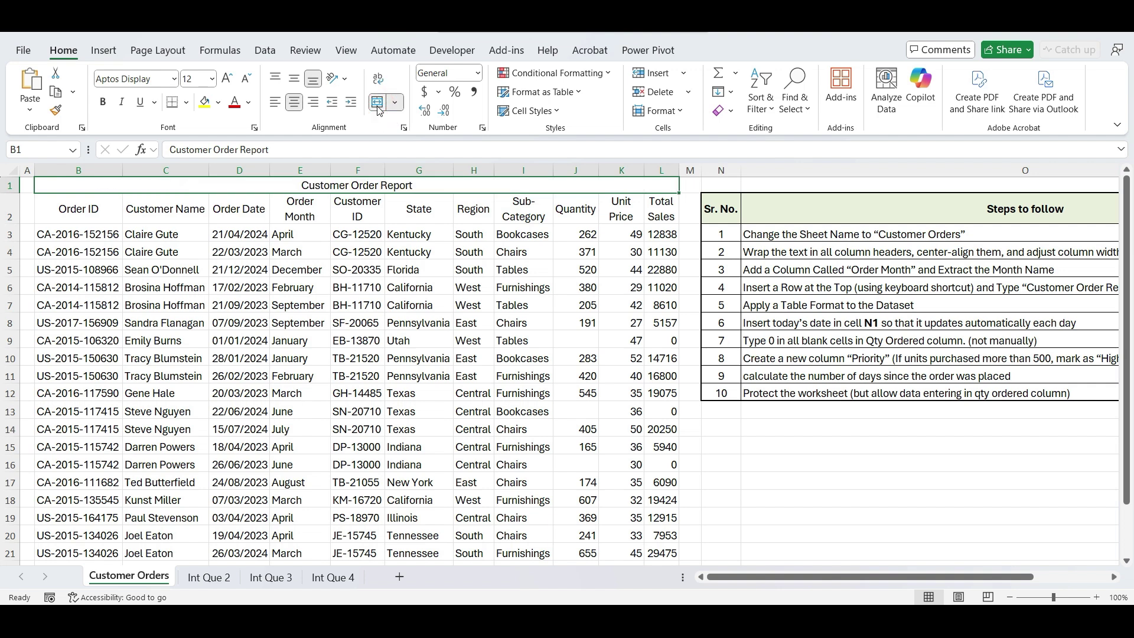
pyautogui.hotkey('ctrl', 'b')
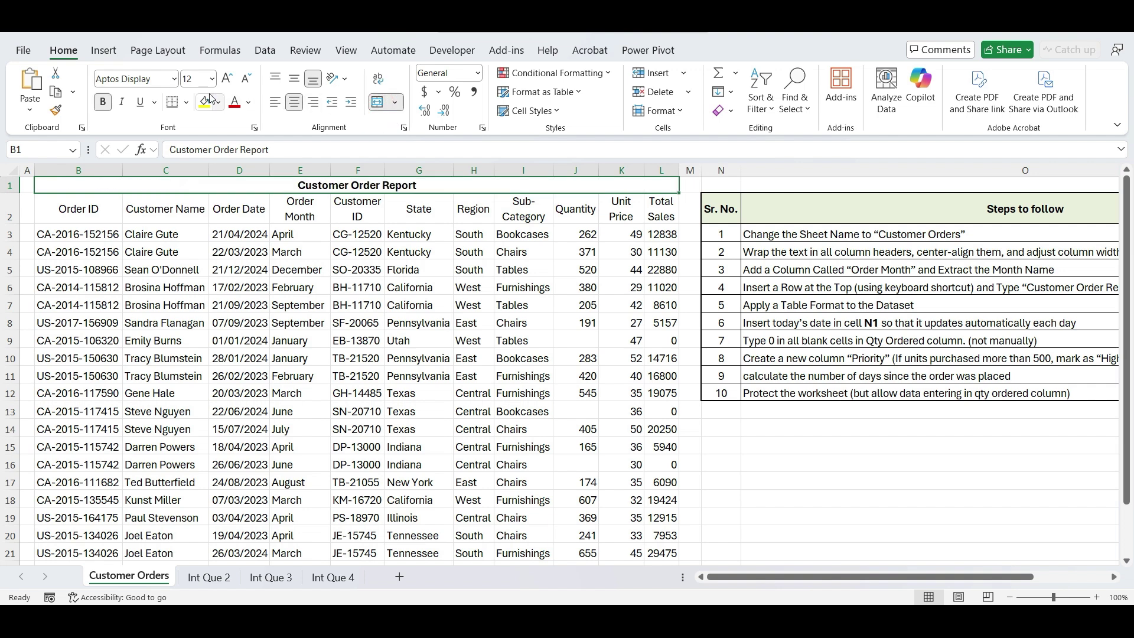
pyautogui.click(220, 103)
pyautogui.click(266, 202)
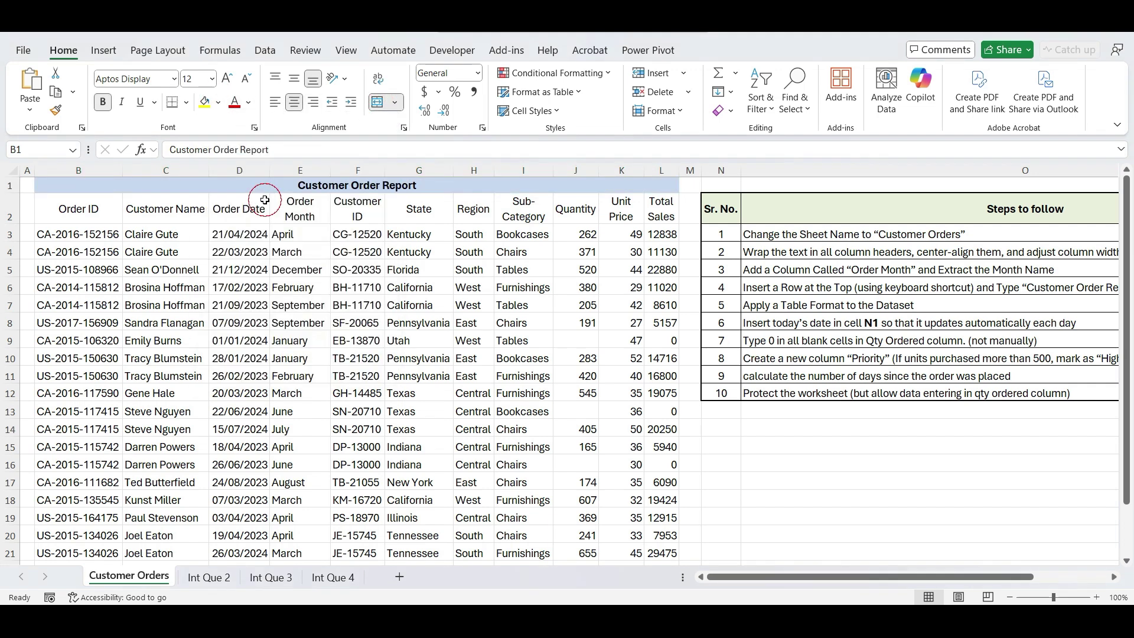
pyautogui.click(227, 79)
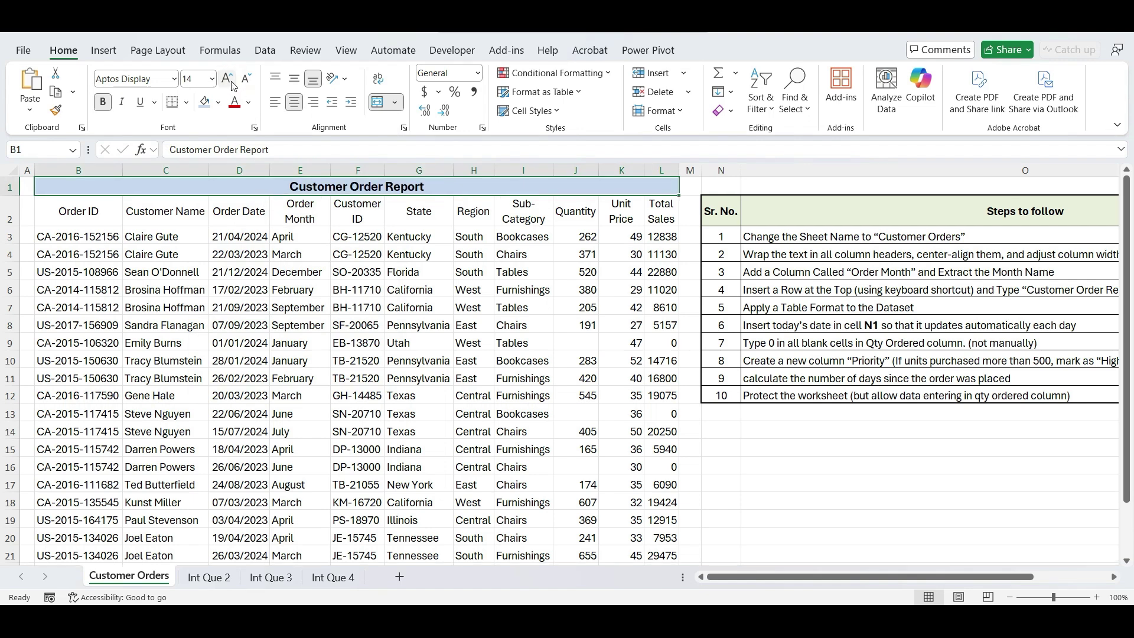
pyautogui.click(233, 284)
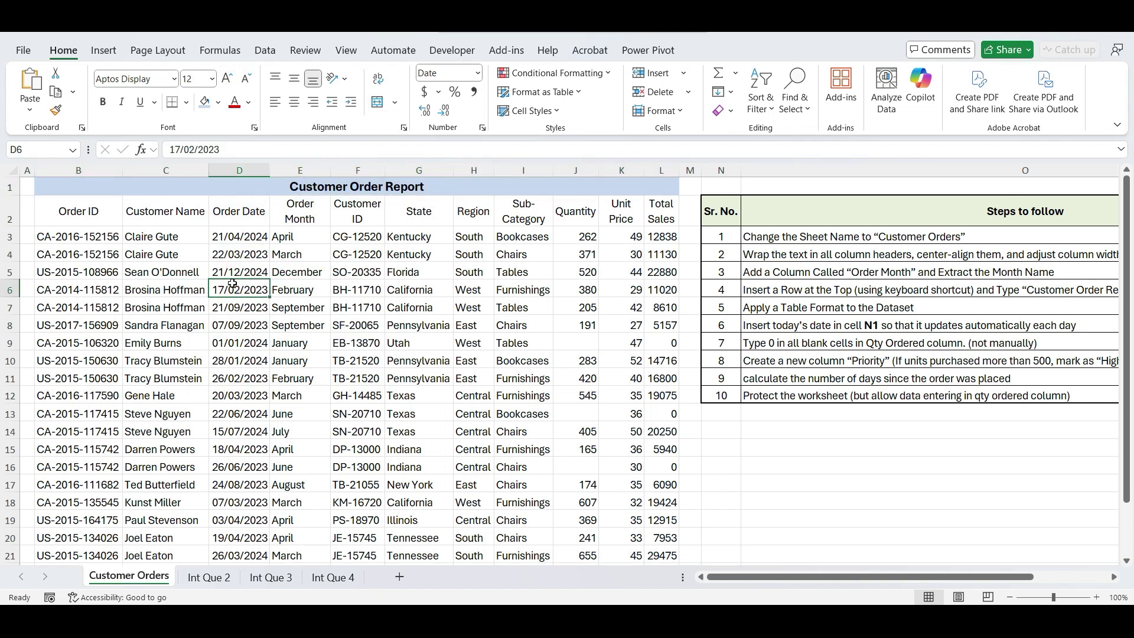
# - Convert the order data B2:L21 into a table with headers using Ctrl+T
pyautogui.click(97, 226)
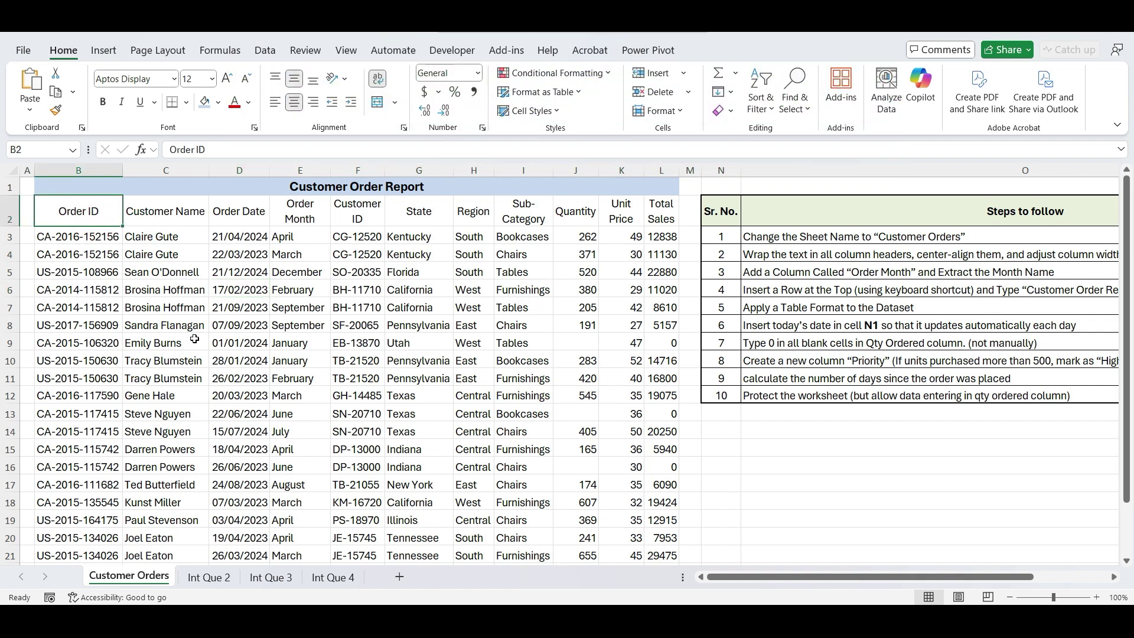
pyautogui.hotkey('ctrl', 'shift', 'Right')
pyautogui.hotkey('ctrl', 'shift', 'Down')
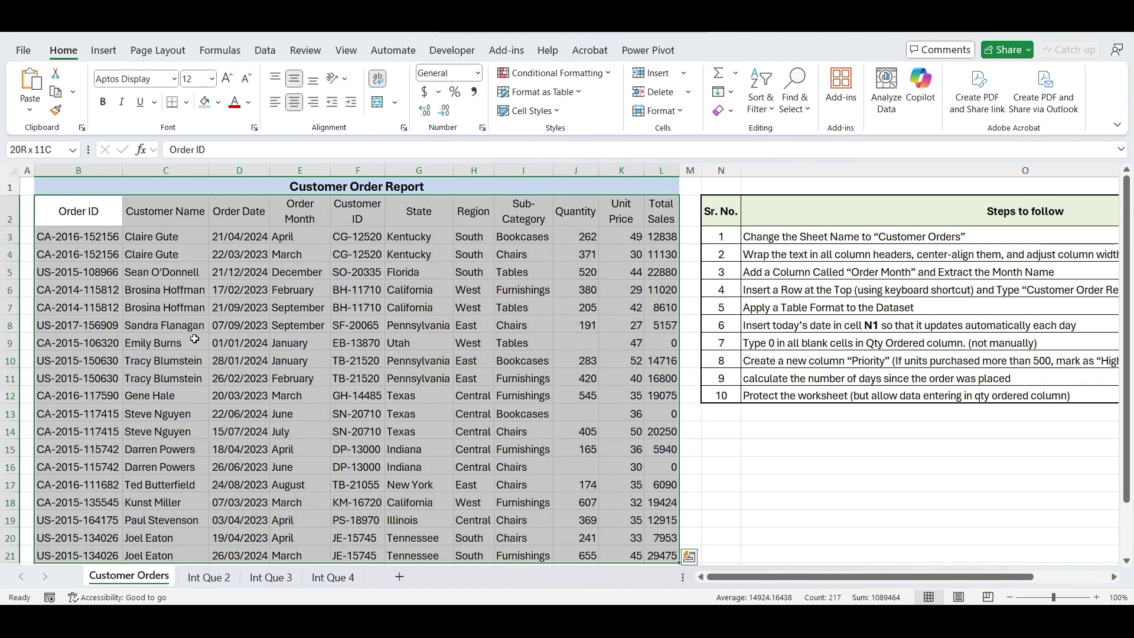
pyautogui.hotkey('ctrl', 't')
pyautogui.press('Return')
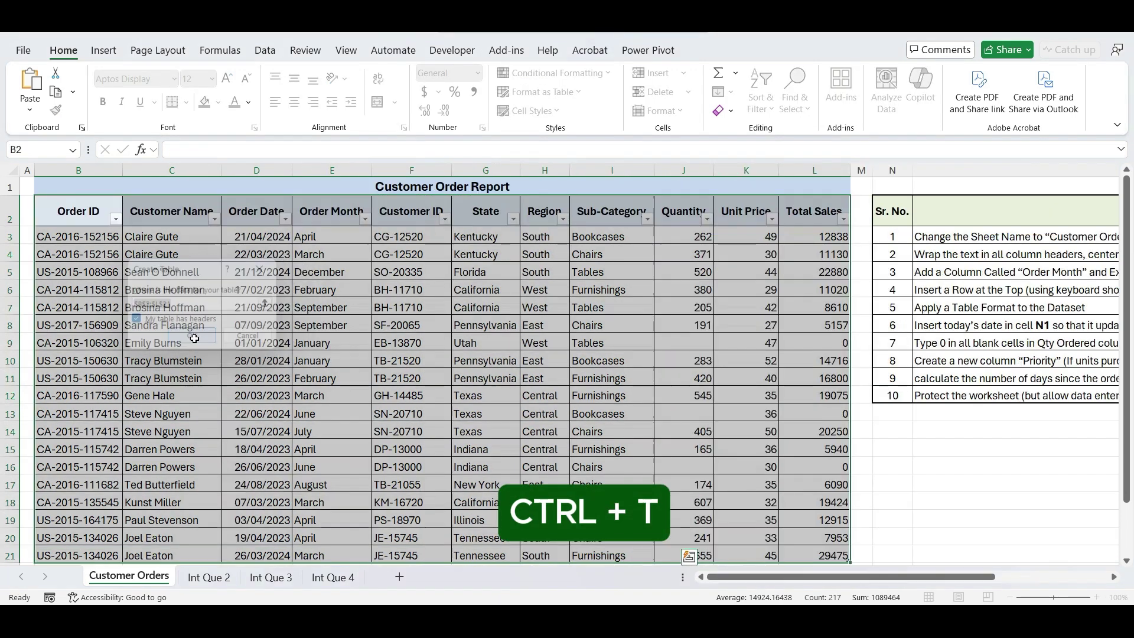
# - Enter a bold =TODAY() date in N1 and widen column N so 08/05/2025 displays
pyautogui.click(194, 339)
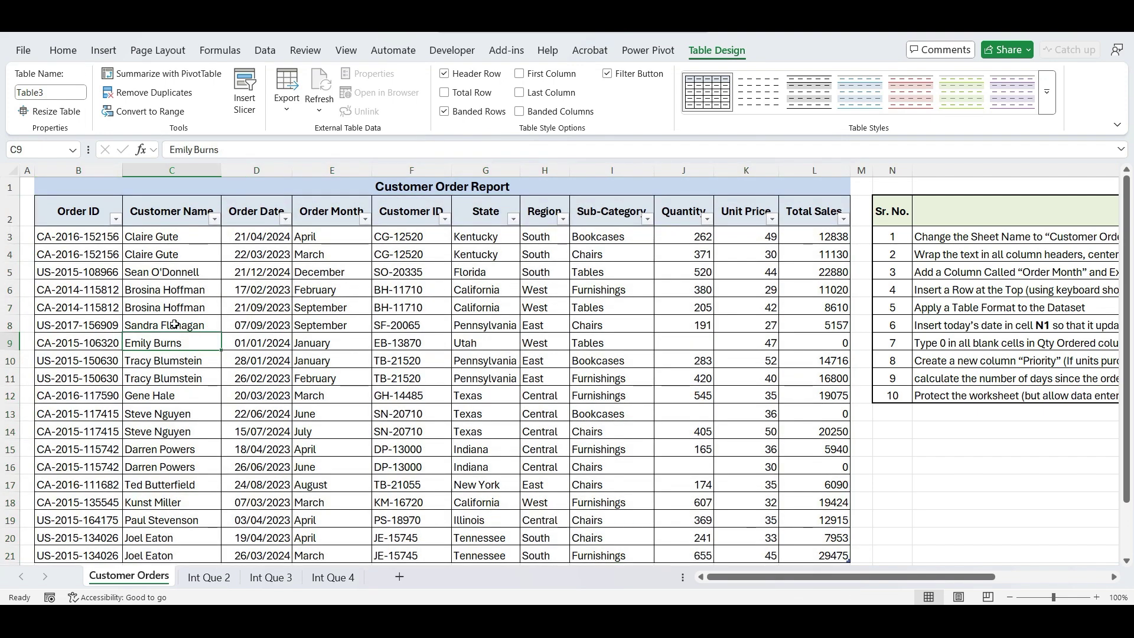
pyautogui.moveTo(915, 172); pyautogui.dragTo(946, 172)
pyautogui.click(926, 186)
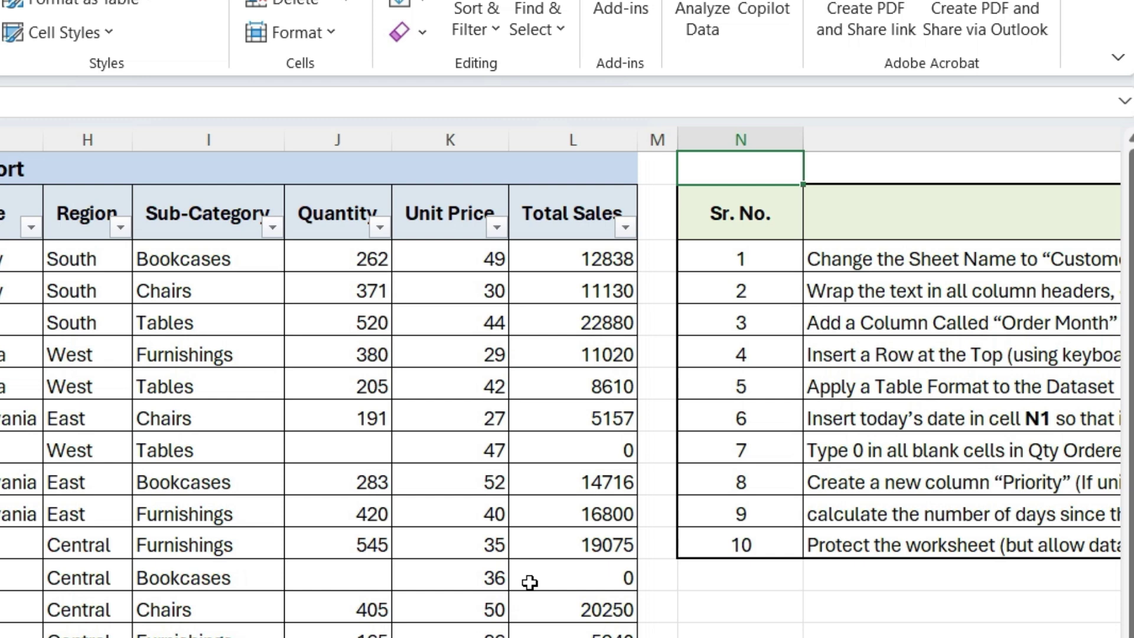
pyautogui.write('=today()')
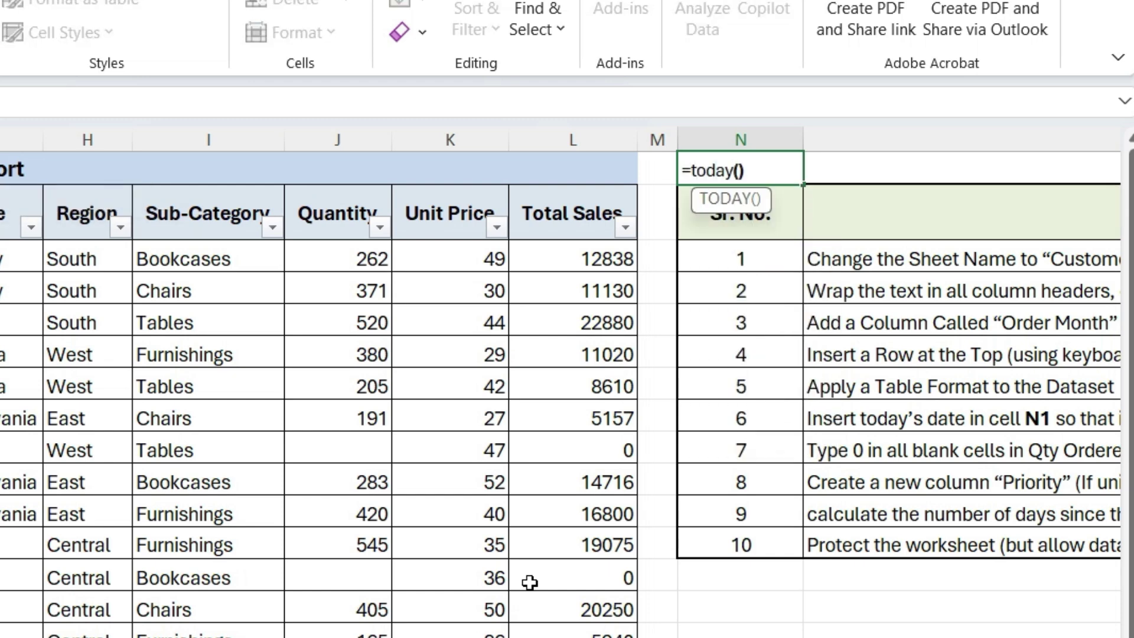
pyautogui.hotkey('ctrl', 'Return')
pyautogui.hotkey('ctrl', 'b')
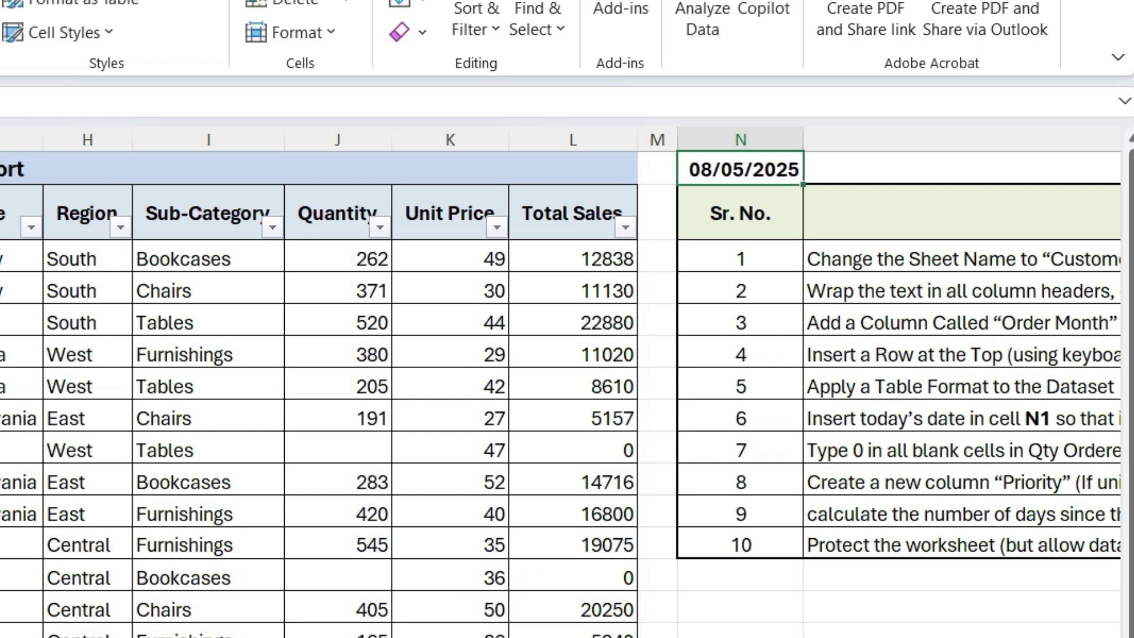
pyautogui.hotkey('ctrl', 'shift', '.')
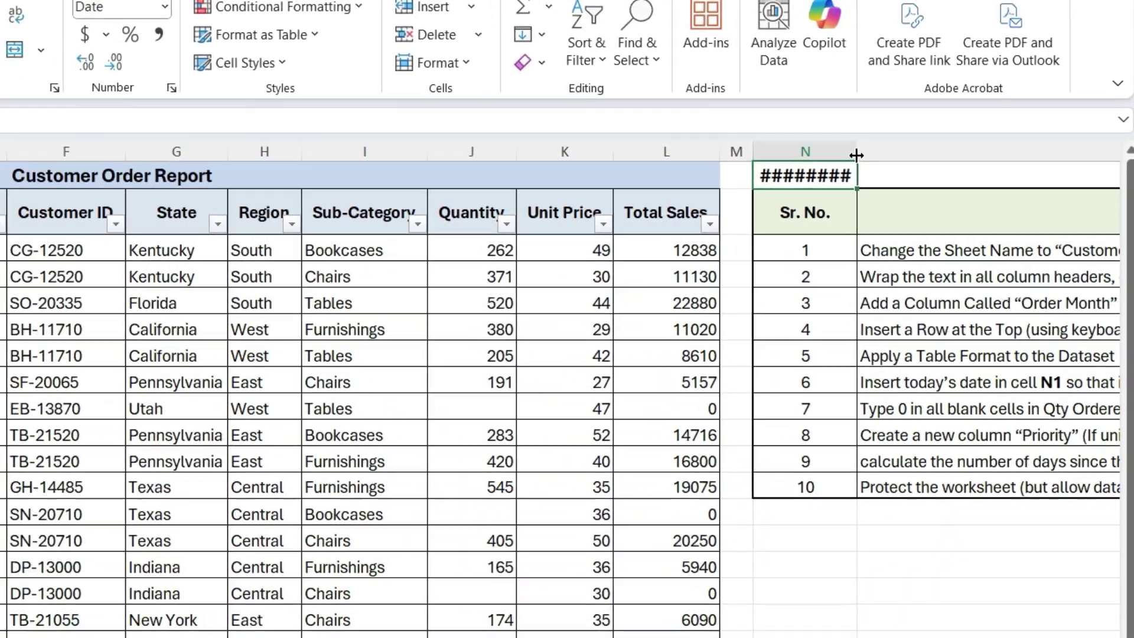
pyautogui.moveTo(856, 154); pyautogui.dragTo(878, 156)
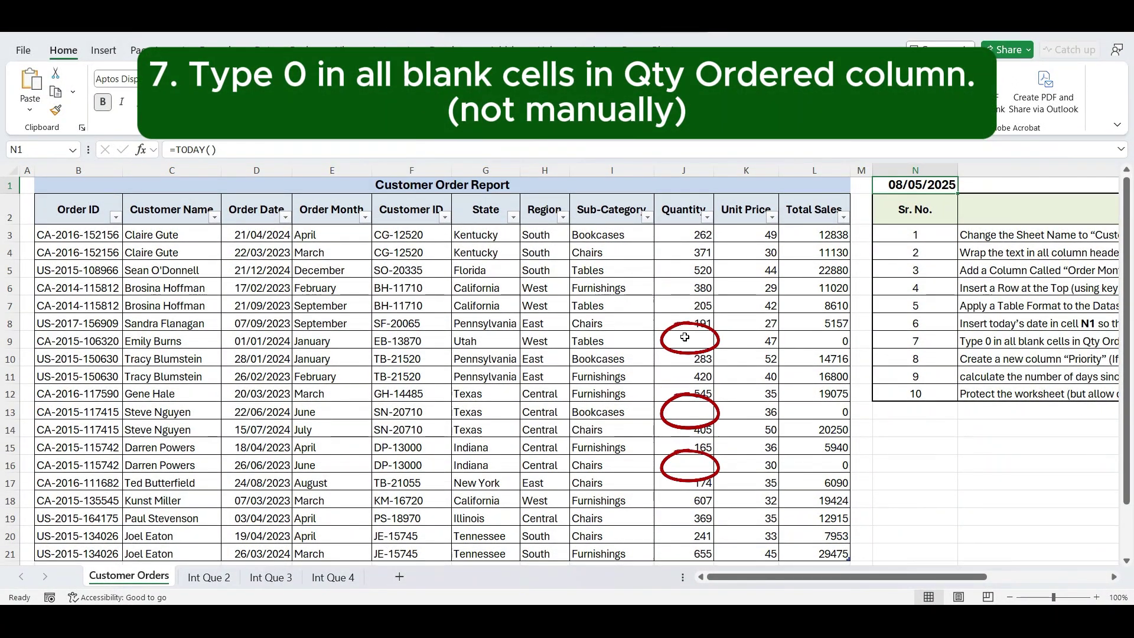
# - Fill the blank Quantity cells in J3:J21, such as J9 and J13, with 0 using Go To Special Blanks
pyautogui.click(685, 341)
pyautogui.click(687, 412)
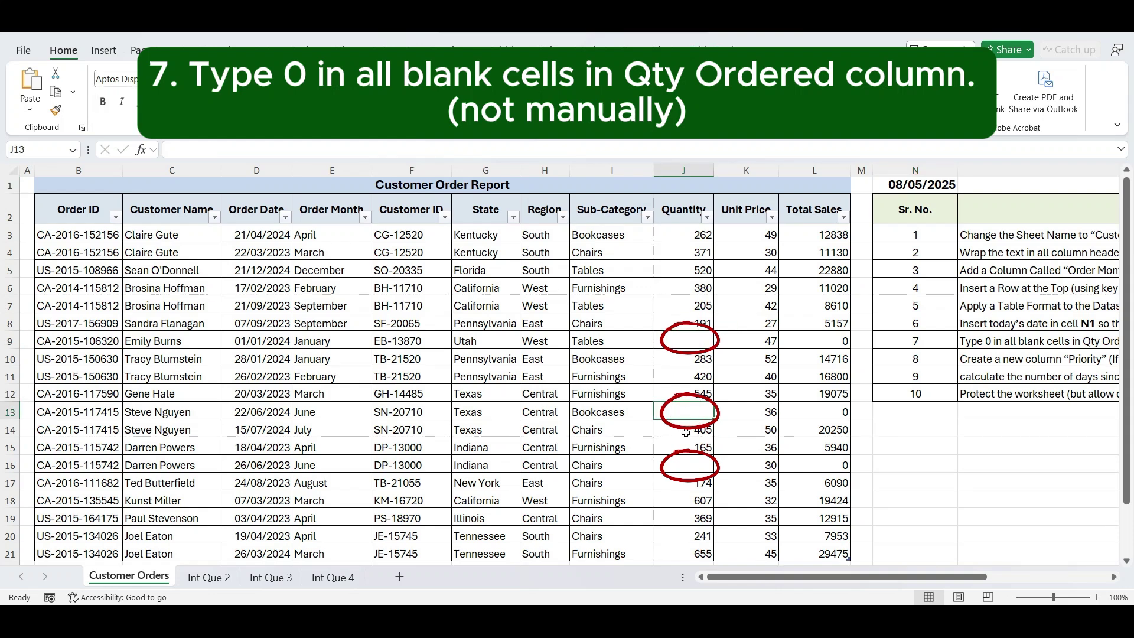
pyautogui.click(690, 235)
pyautogui.moveTo(685, 235); pyautogui.dragTo(676, 510)
pyautogui.scroll(1, 675, 510)
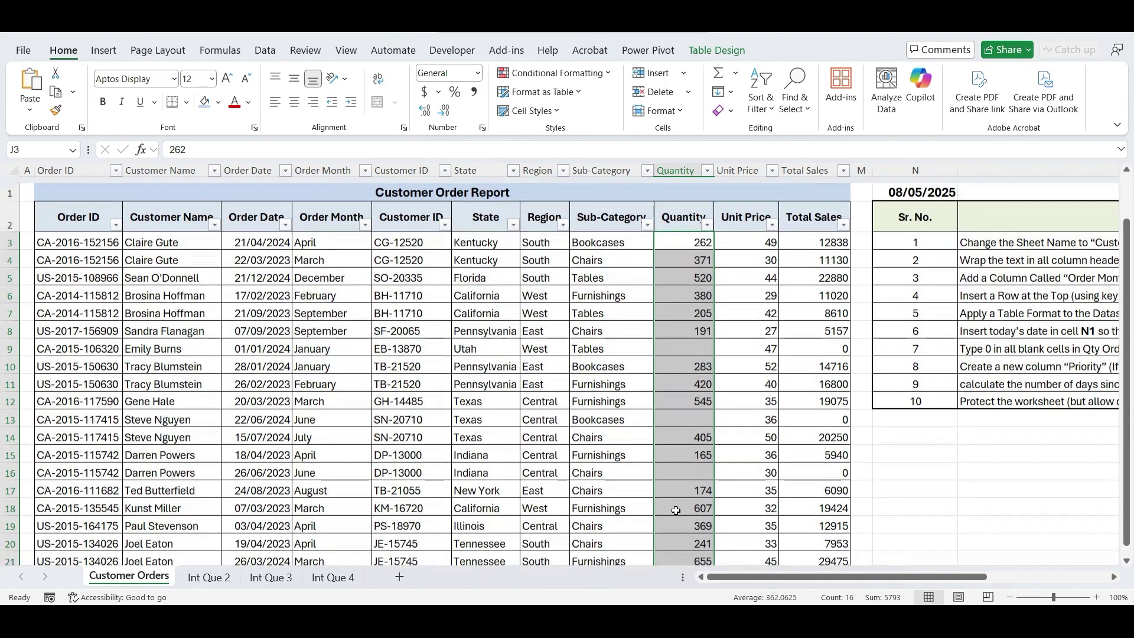
pyautogui.hotkey('ctrl', 'g')
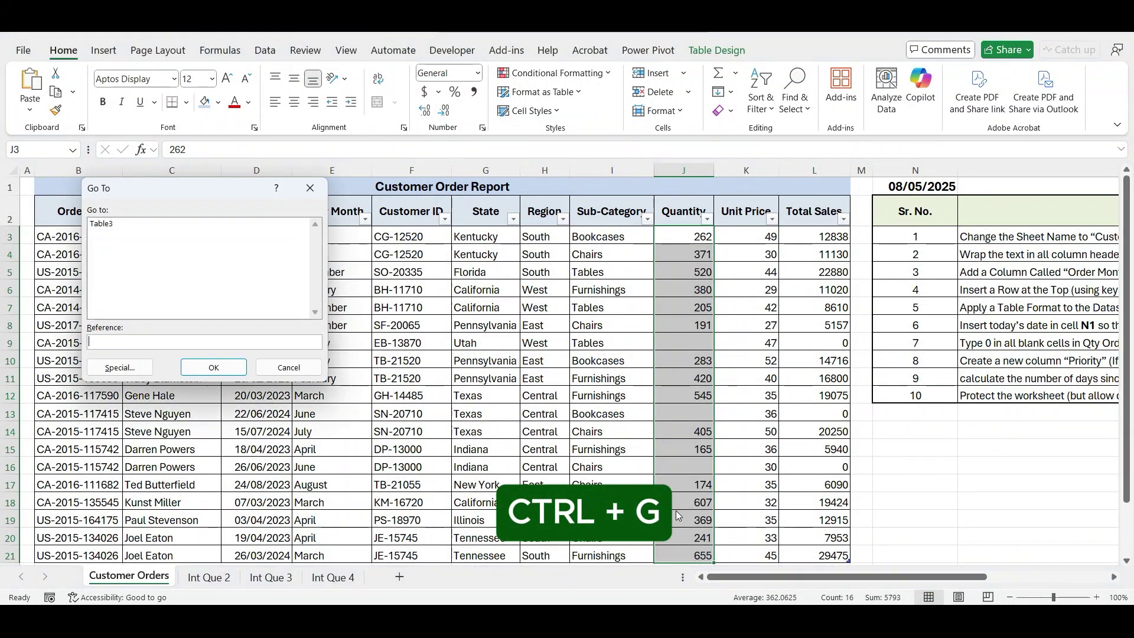
pyautogui.click(107, 370)
pyautogui.click(114, 307)
pyautogui.click(188, 391)
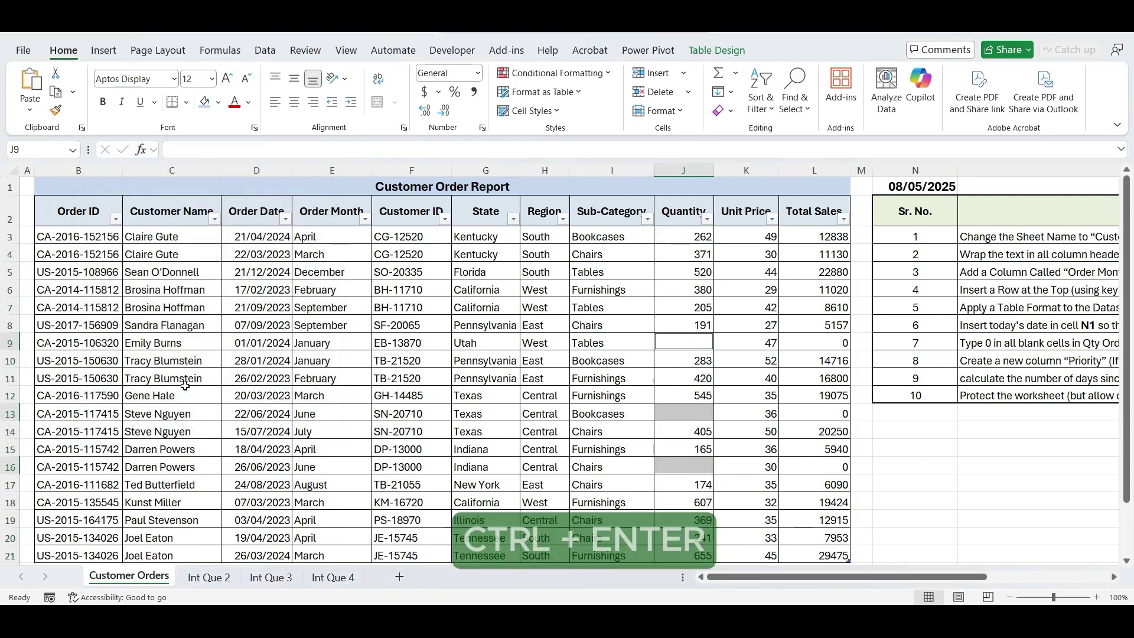
pyautogui.write('0')
pyautogui.hotkey('ctrl', 'Return')
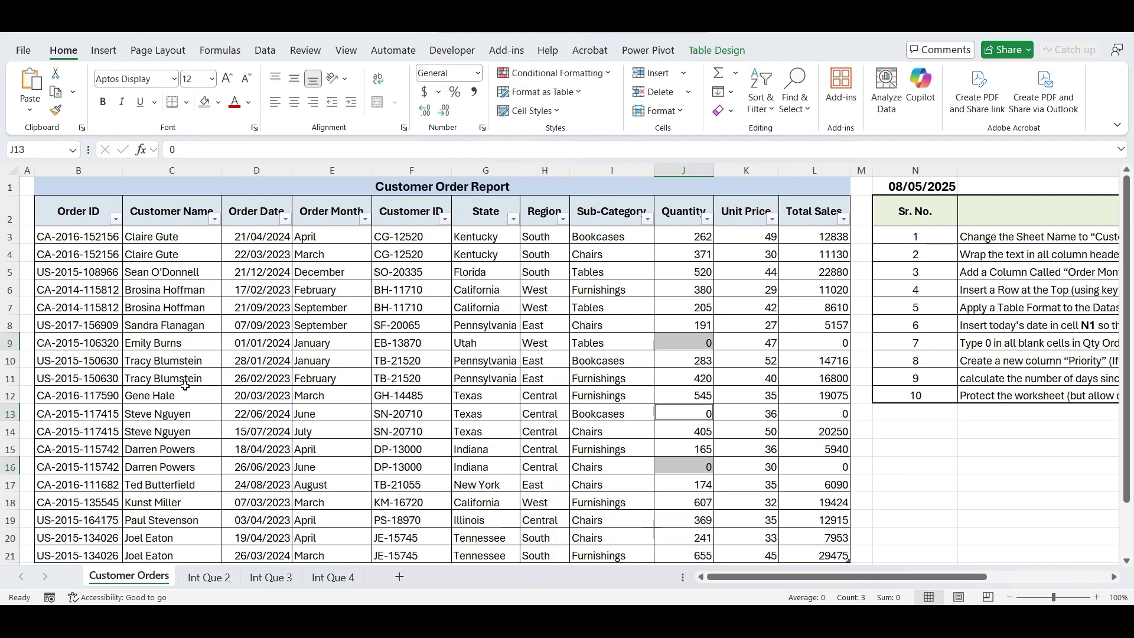
# - Insert a new column M in the table with the header 'Priority' in M2
pyautogui.click(387, 432)
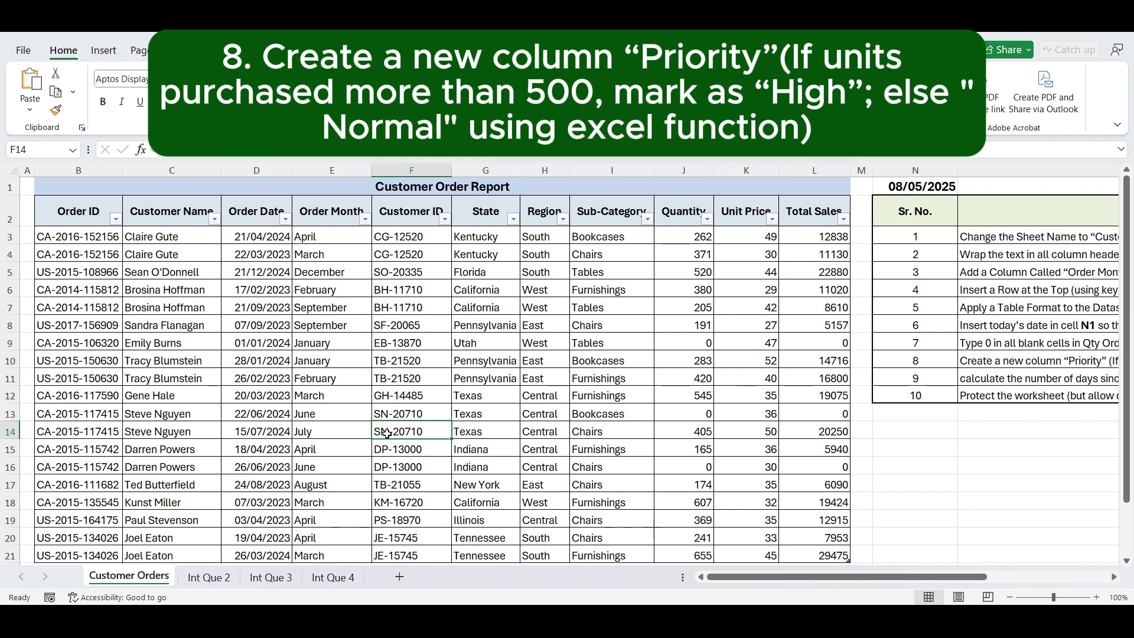
pyautogui.click(861, 171)
pyautogui.rightClick(862, 173)
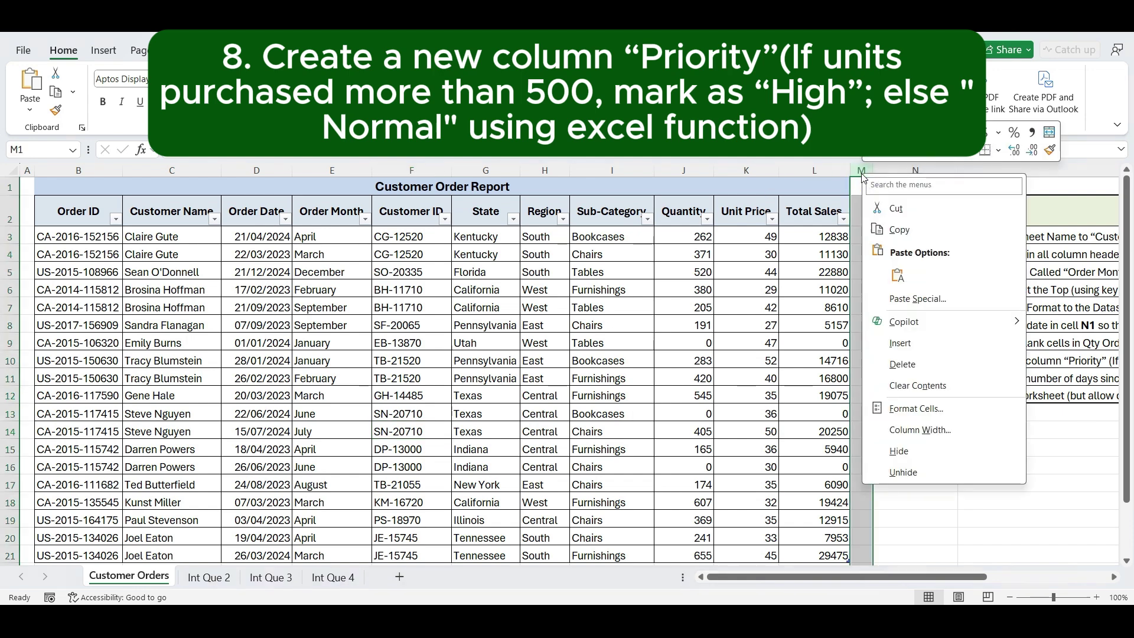
pyautogui.click(887, 351)
pyautogui.click(887, 351)
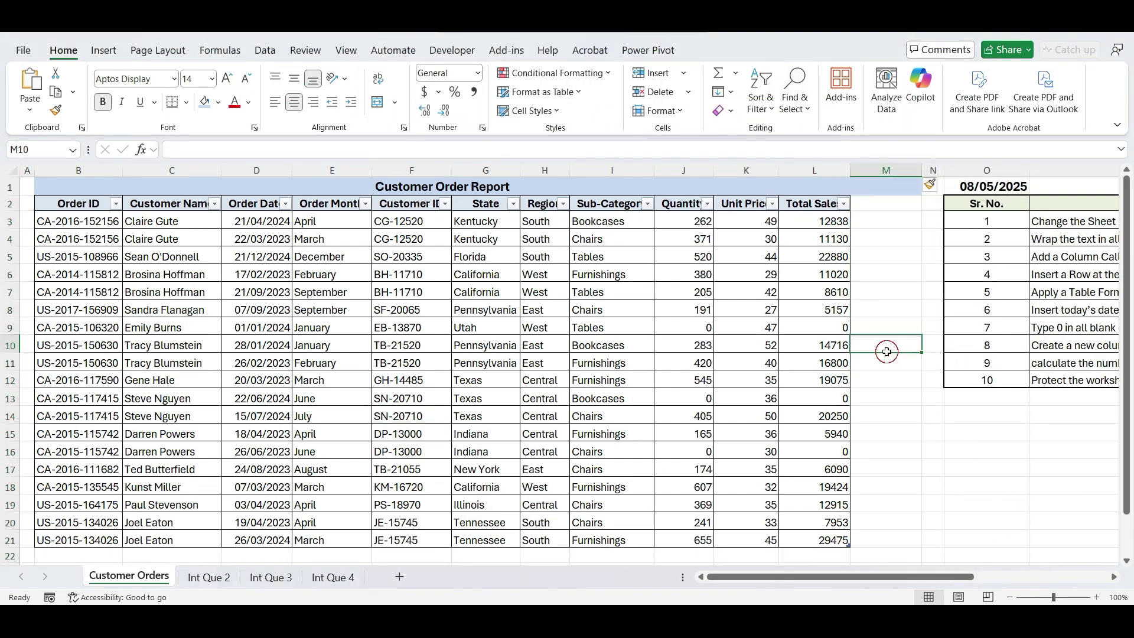
pyautogui.click(887, 211)
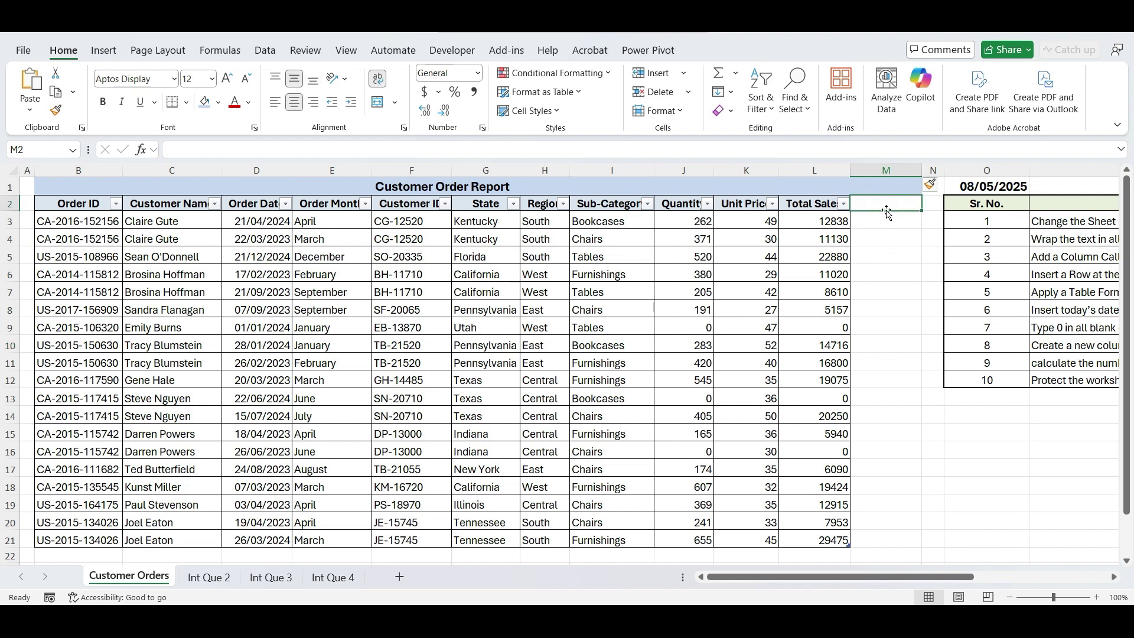
pyautogui.write('Priority')
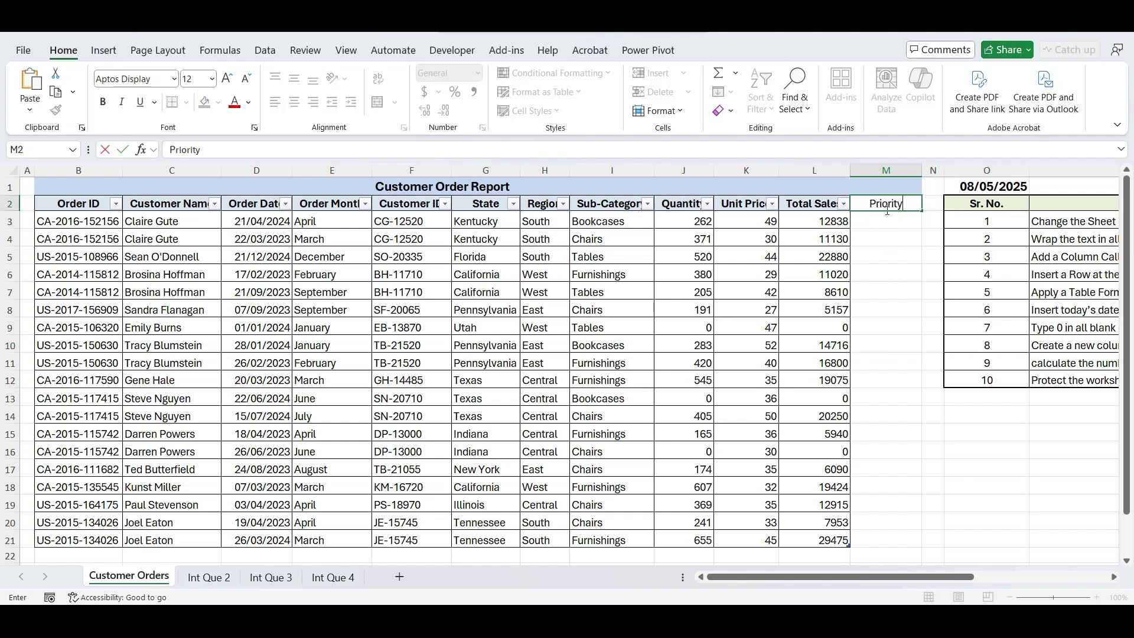
pyautogui.press('Return')
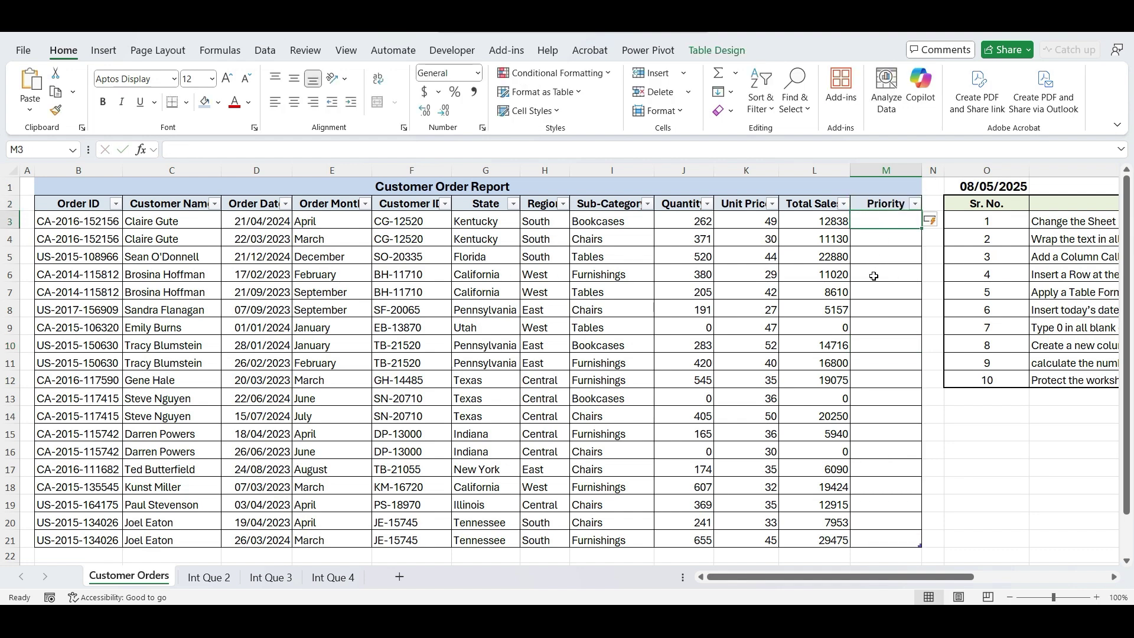
pyautogui.write('=IF(')
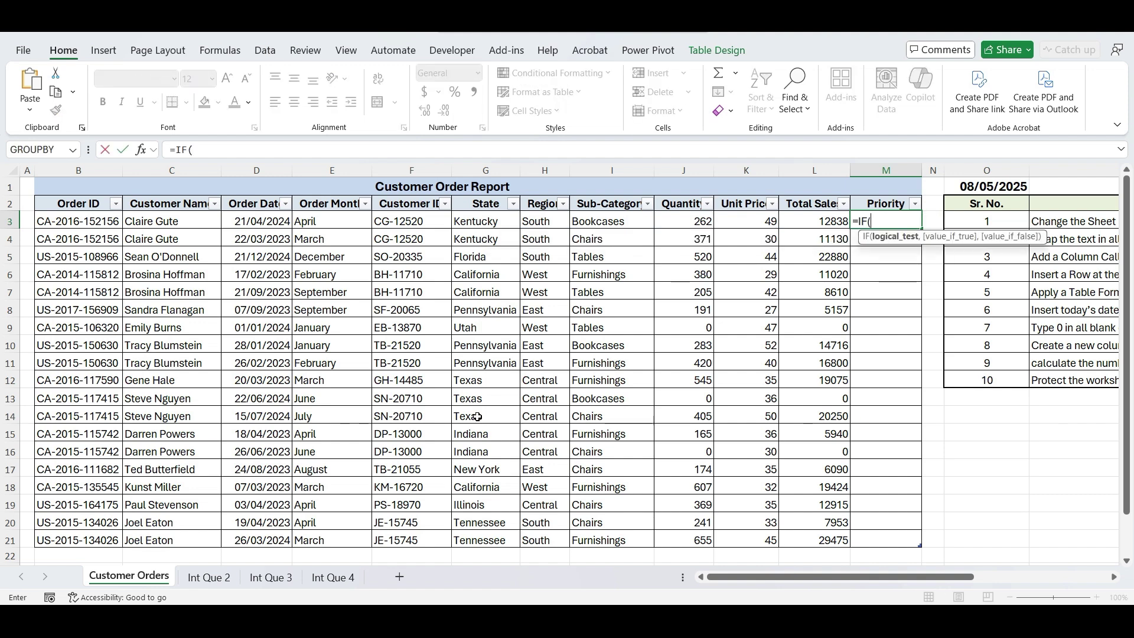
pyautogui.press('Left')
pyautogui.press('Left')
pyautogui.press('Left')
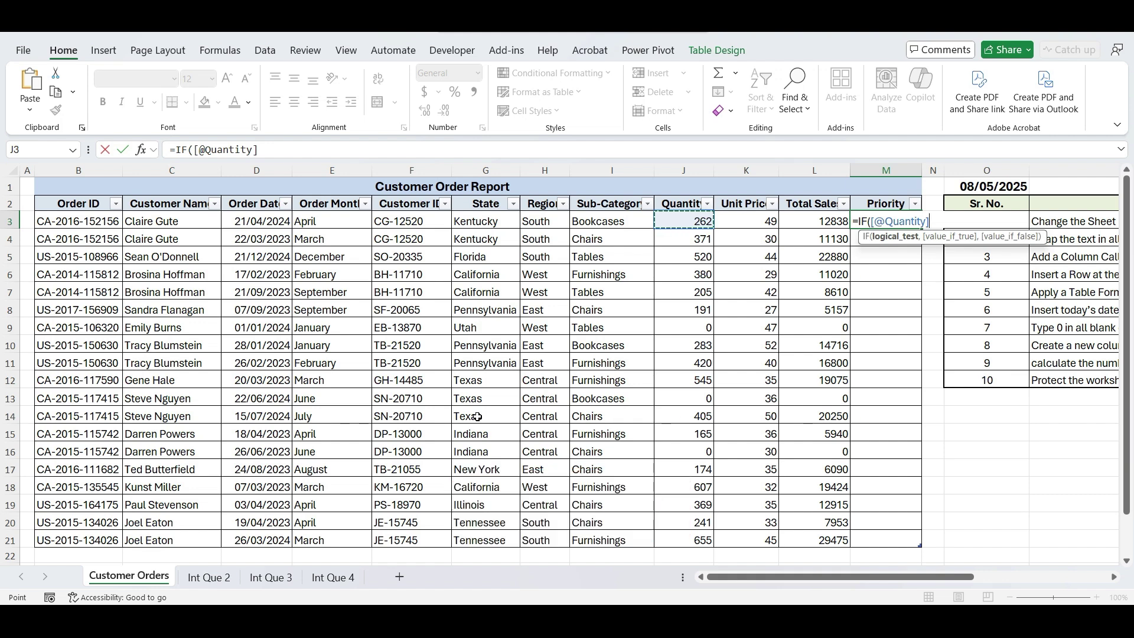
pyautogui.write('>500,"HIGH","NORMAL')
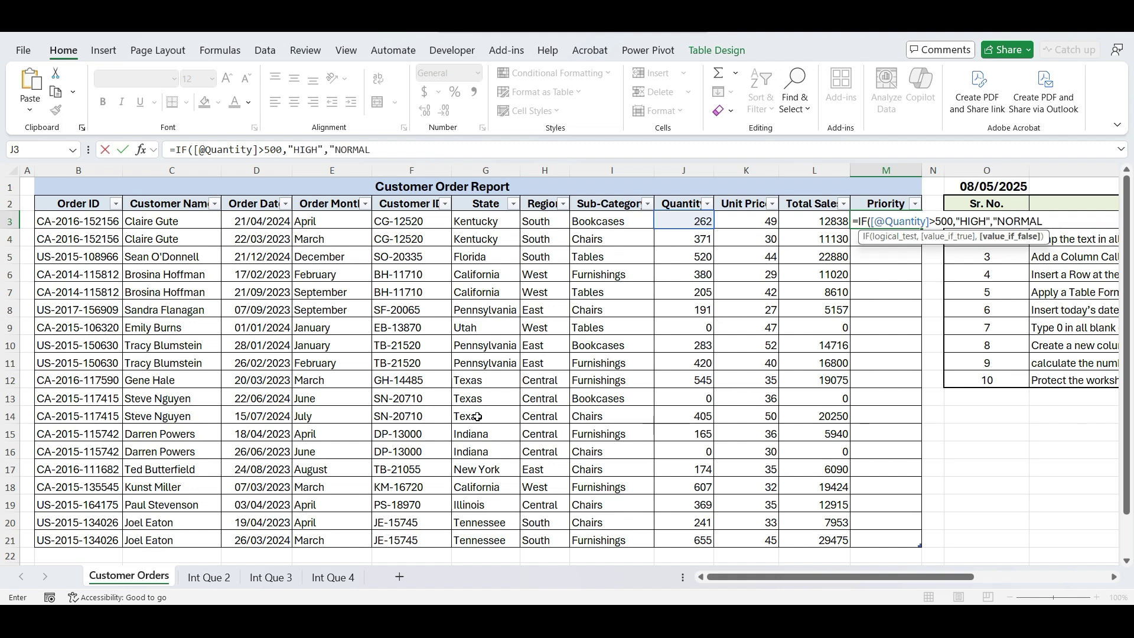
pyautogui.write('")')
pyautogui.press('Return')
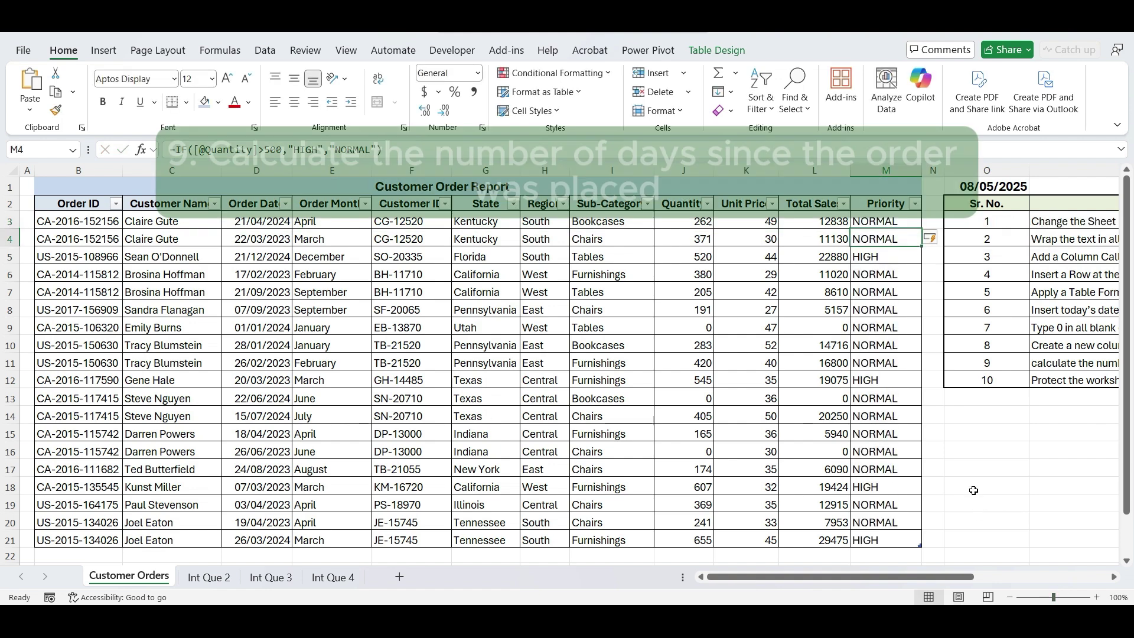
# - Insert a new column N headed 'Days Since Order'
pyautogui.click(952, 459)
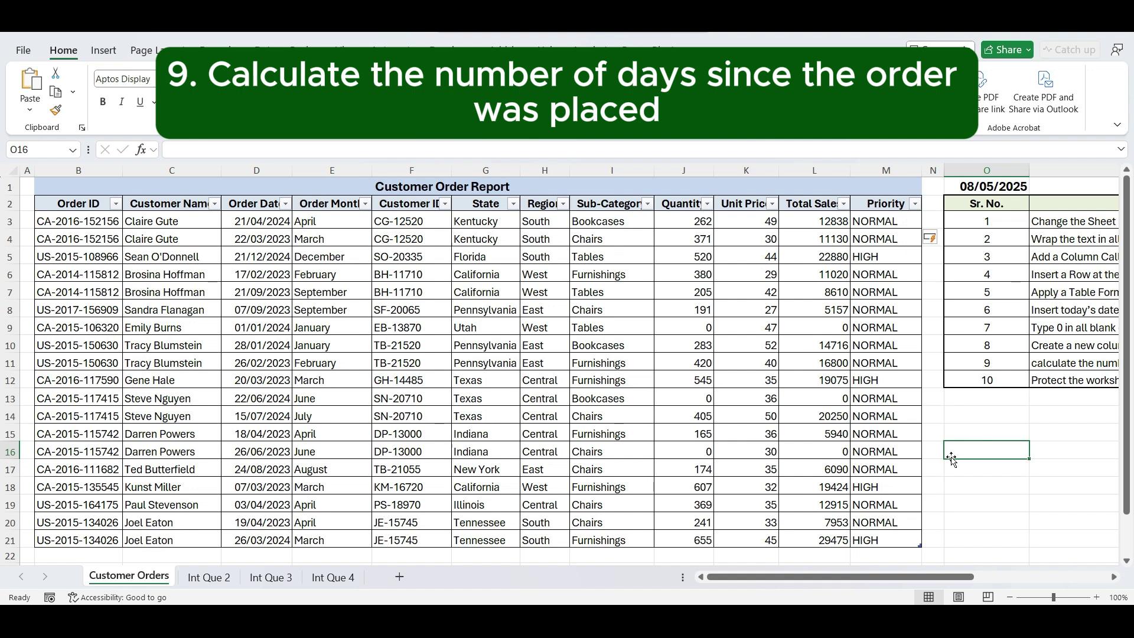
pyautogui.click(933, 166)
pyautogui.hotkey('ctrl', 'shift', '+')
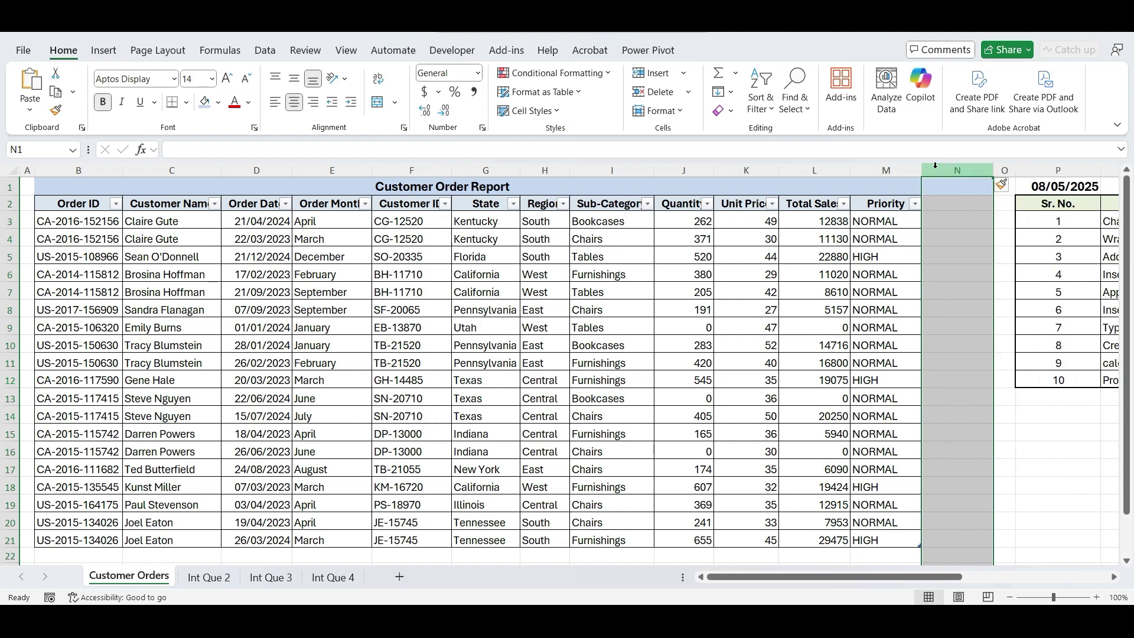
pyautogui.click(944, 219)
pyautogui.click(943, 205)
pyautogui.write('Da')
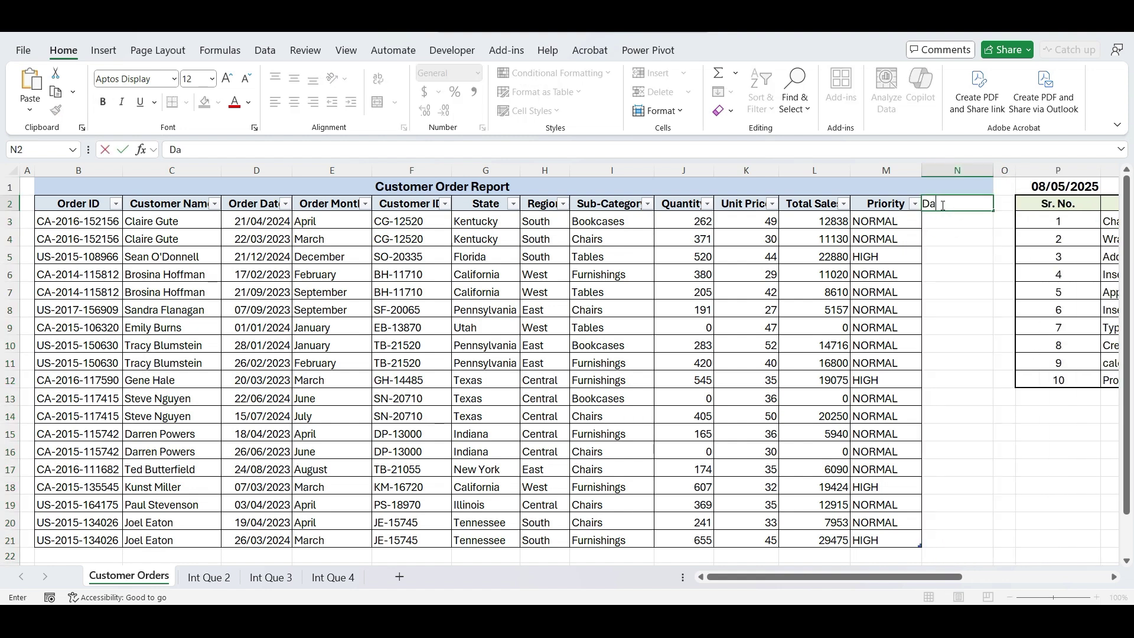
pyautogui.write('ys Since Order')
pyautogui.press('Return')
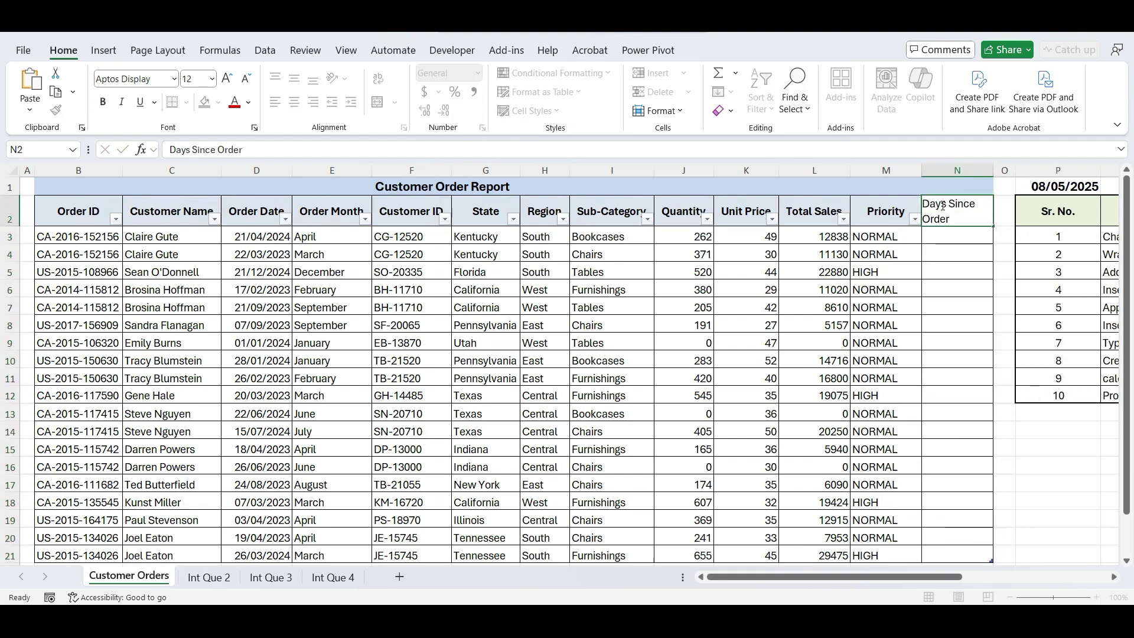
# - Enter =$P$1-[@[Order Date]] in N3 to calculate days for every row
pyautogui.write('=')
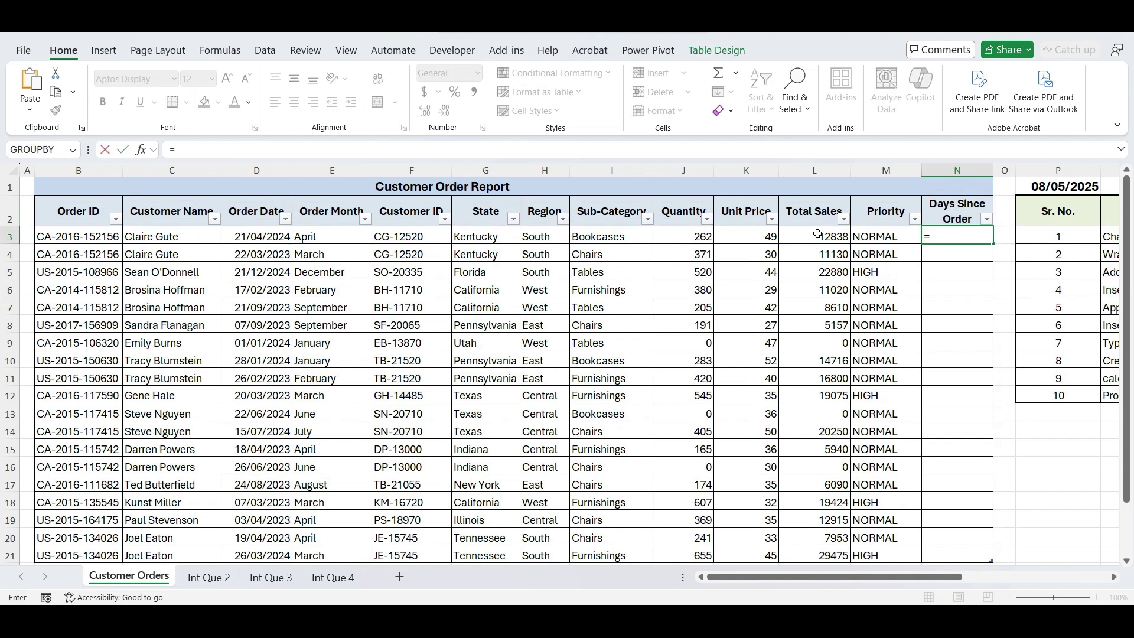
pyautogui.click(1033, 183)
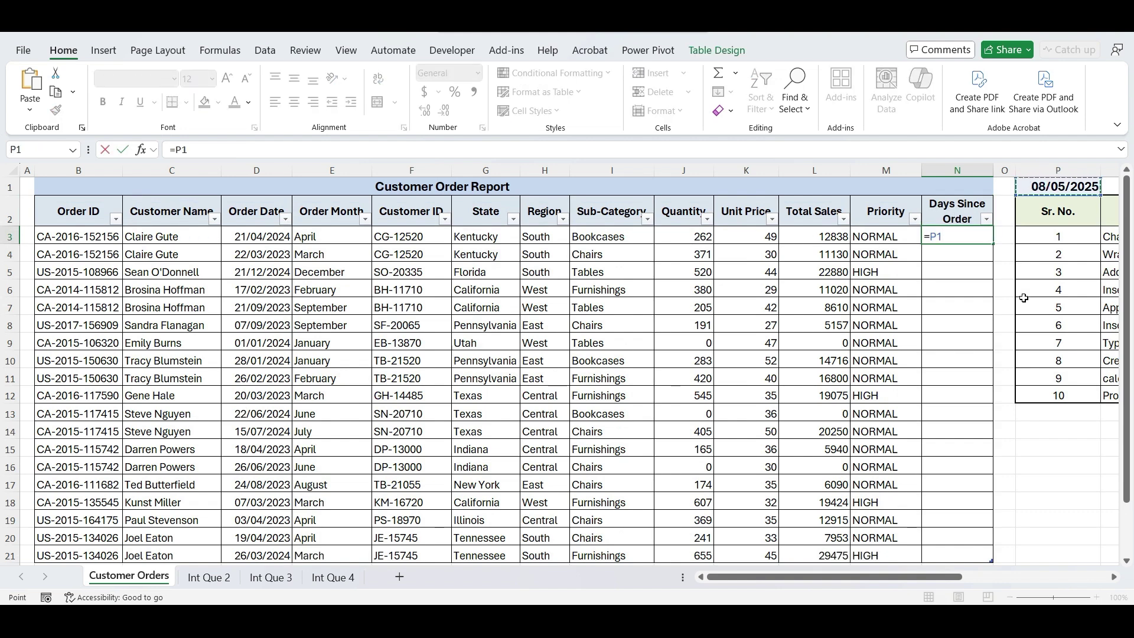
pyautogui.press('F4')
pyautogui.write('-')
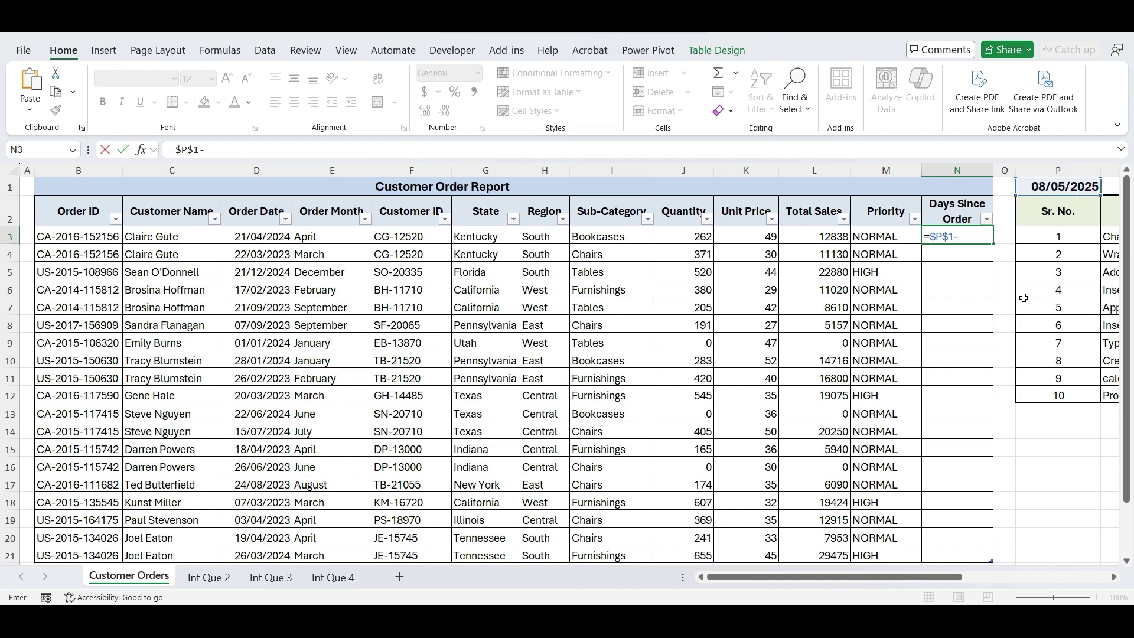
pyautogui.click(251, 238)
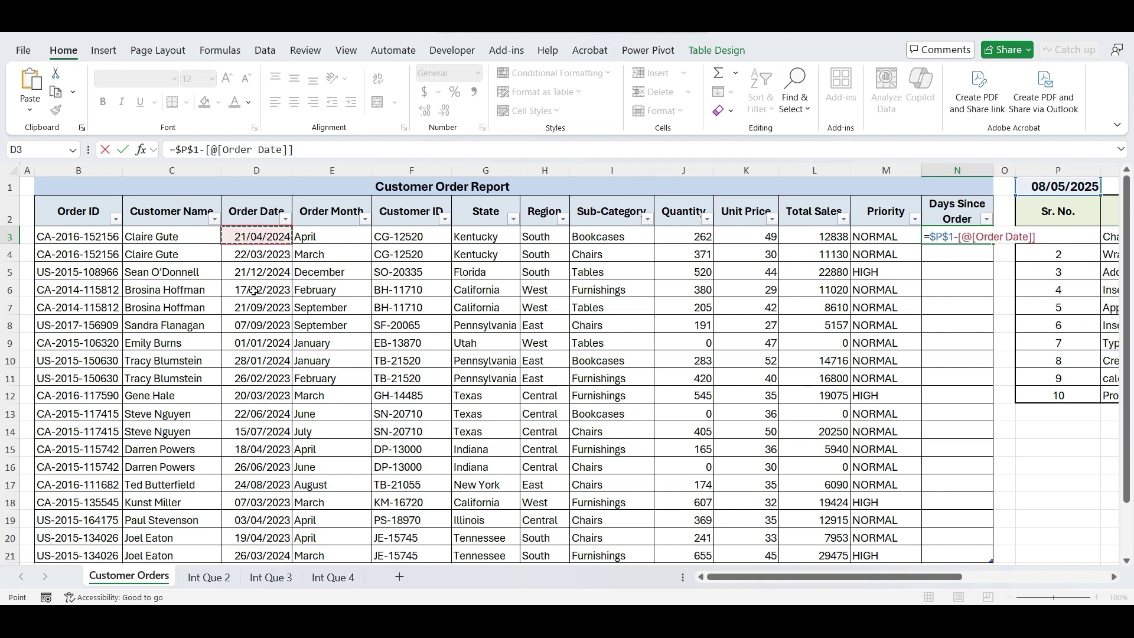
pyautogui.press('Return')
# - Set the number format of N3:N21 to General so day counts show
pyautogui.press('Up')
pyautogui.hotkey('ctrl', 'shift', 'Down')
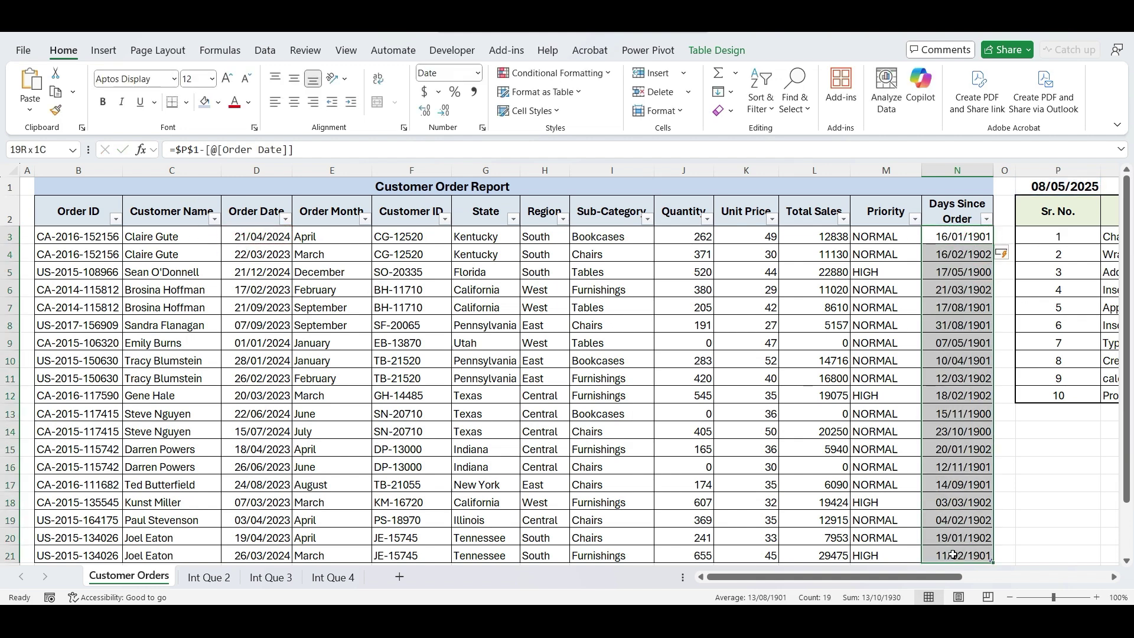
pyautogui.click(478, 73)
pyautogui.click(458, 108)
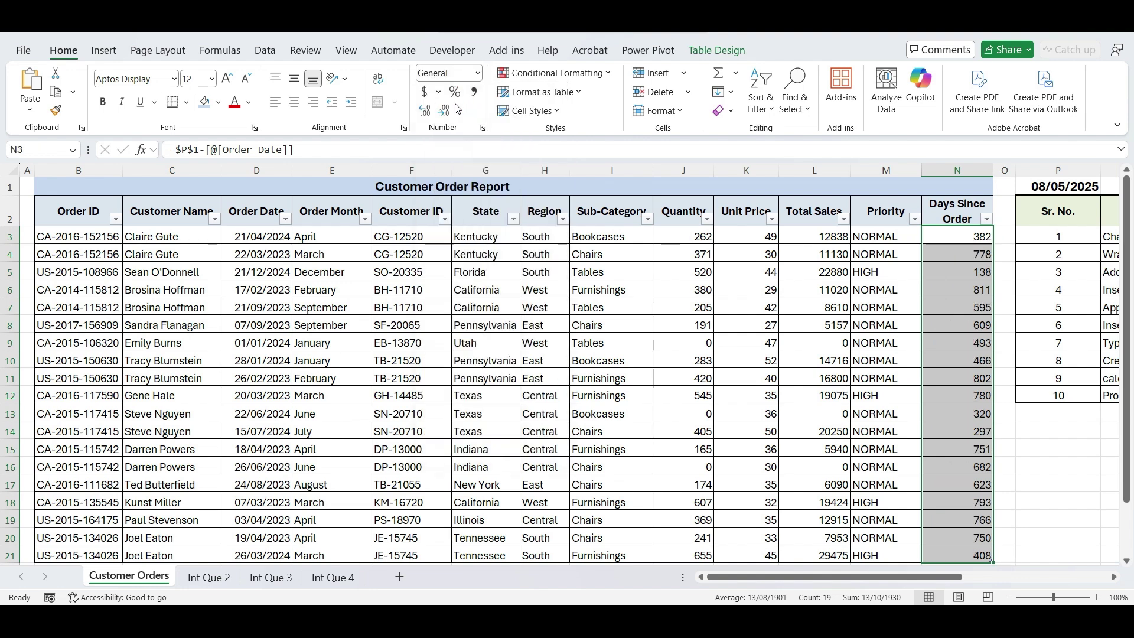
# - Unlock the Quantity cells J3:J21 in Format Cells protection settings
pyautogui.click(584, 327)
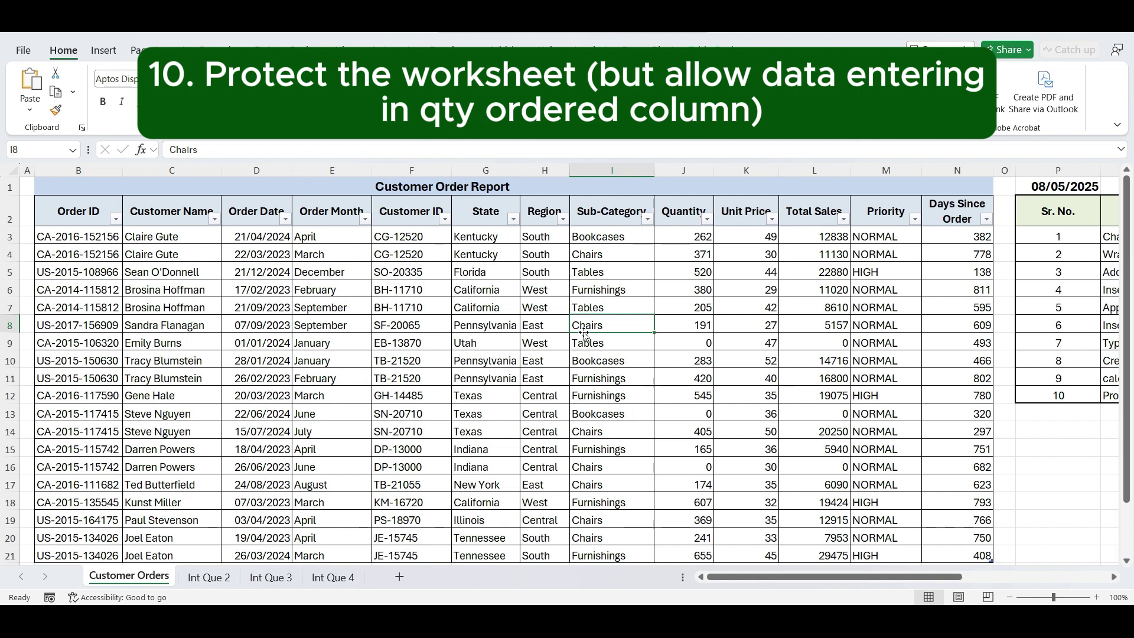
pyautogui.click(532, 411)
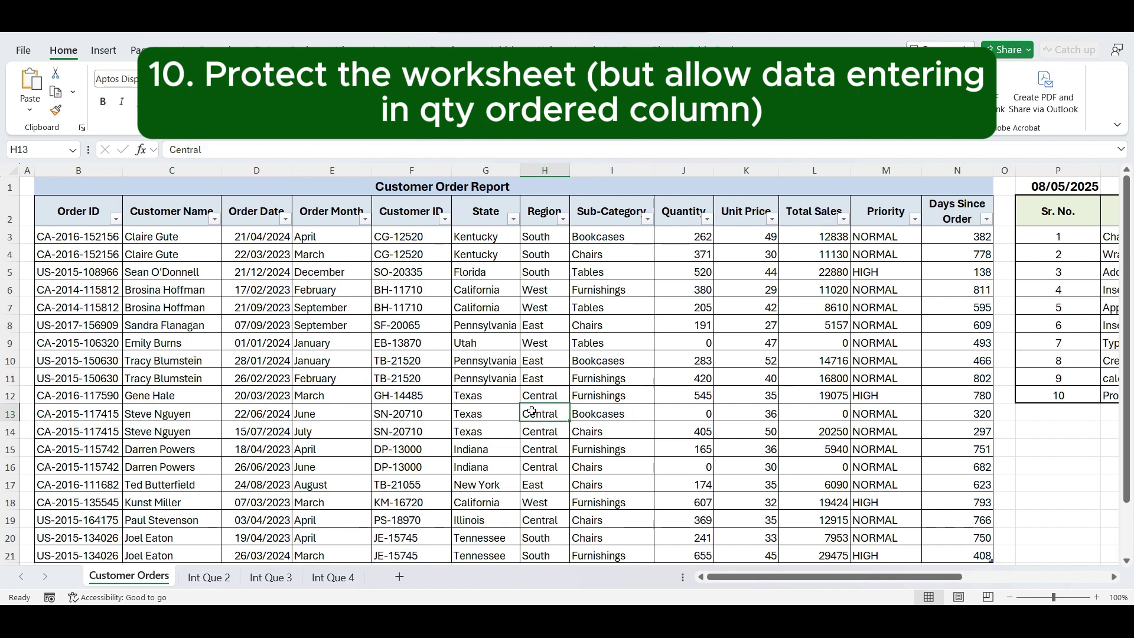
pyautogui.moveTo(685, 240); pyautogui.dragTo(684, 556)
pyautogui.rightClick(685, 239)
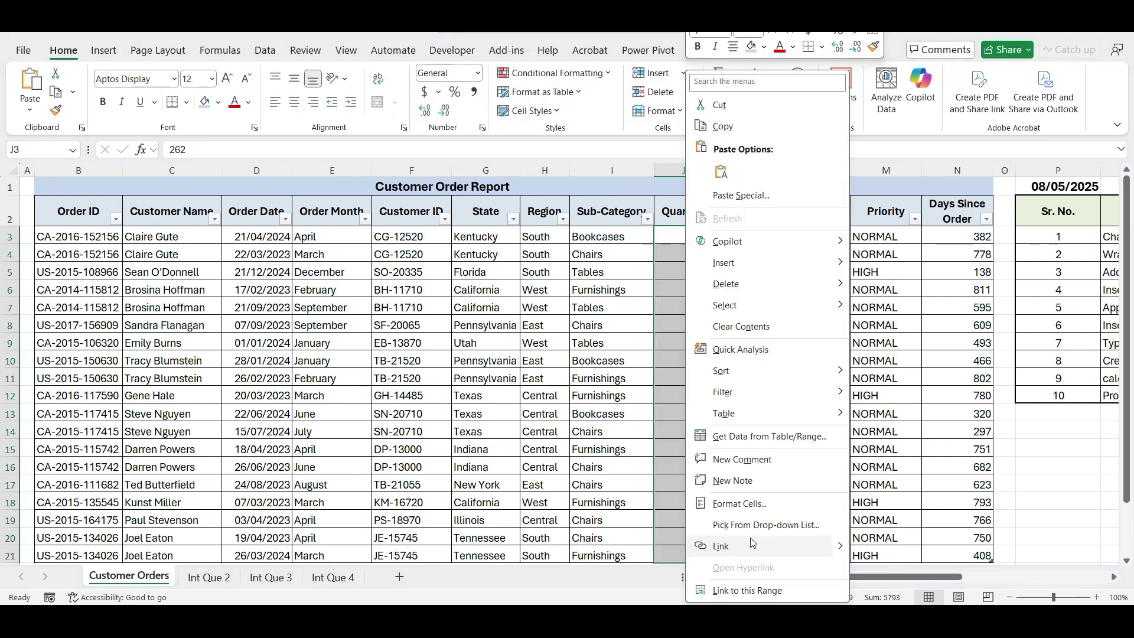
pyautogui.click(738, 504)
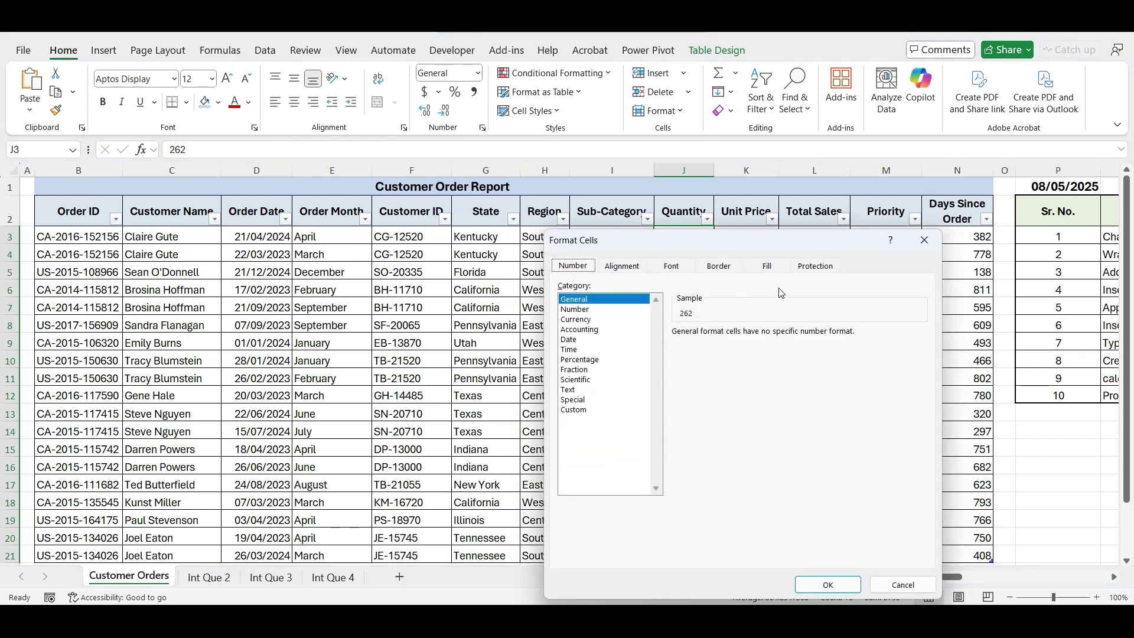
pyautogui.click(803, 270)
pyautogui.click(565, 287)
pyautogui.click(826, 584)
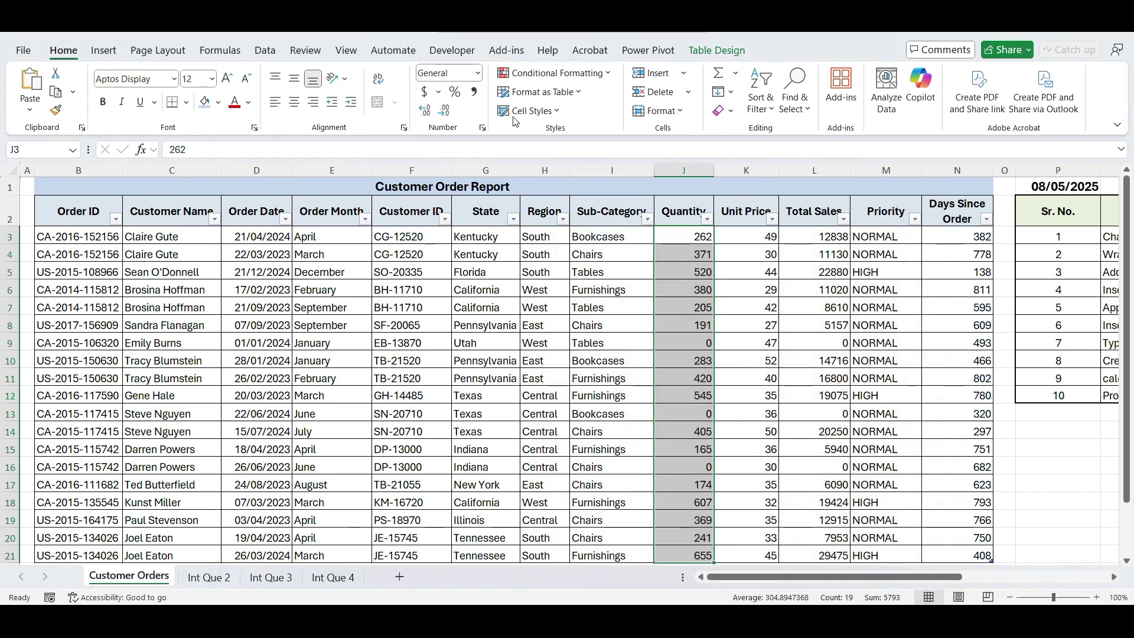
# - Protect the worksheet with a password from the Review tab
pyautogui.click(303, 51)
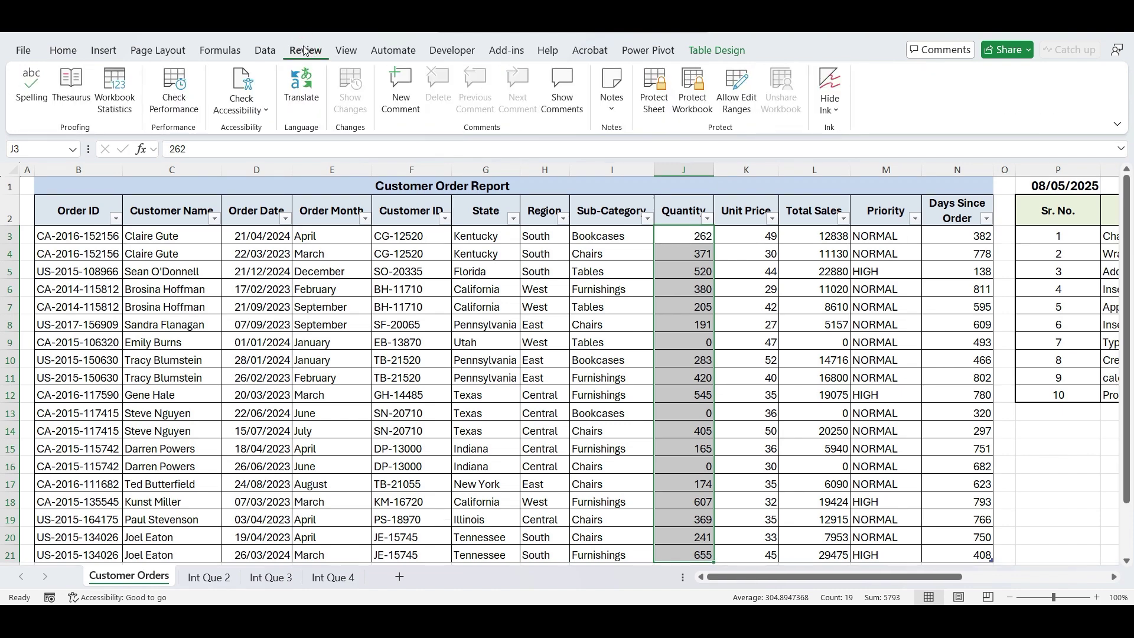
pyautogui.click(653, 105)
pyautogui.write('123')
pyautogui.press('Return')
pyautogui.write('123')
pyautogui.press('Return')
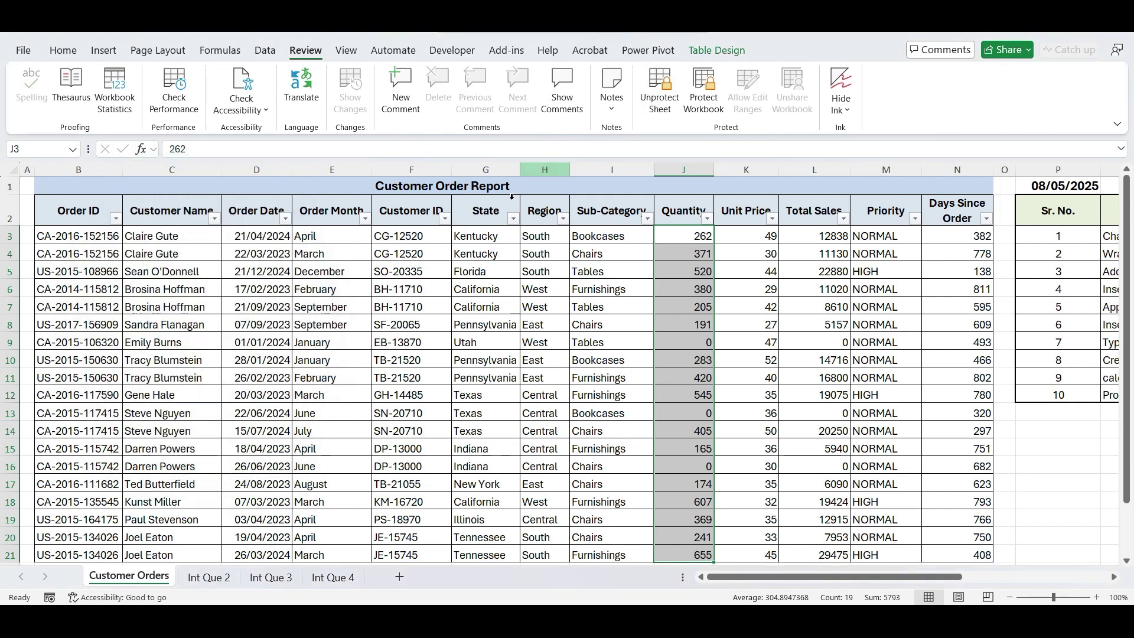
# - Test protection: locked State and Region cells refuse edits, J7 accepts 405, then undo to 205
pyautogui.click(471, 308)
pyautogui.doubleClick(471, 308)
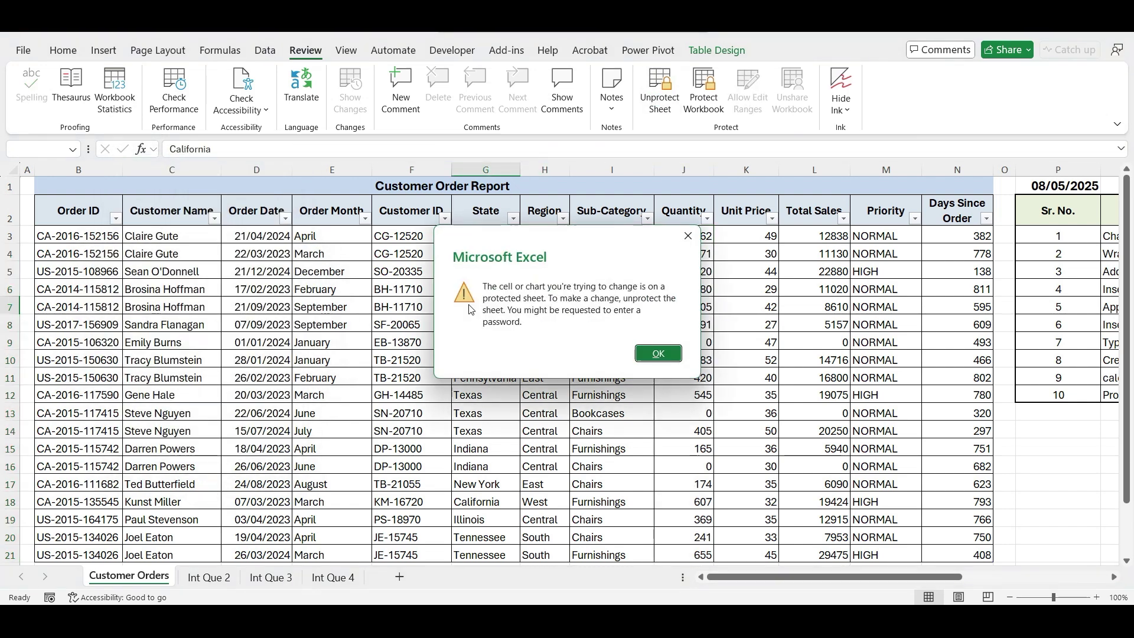
pyautogui.press('Return')
pyautogui.click(704, 298)
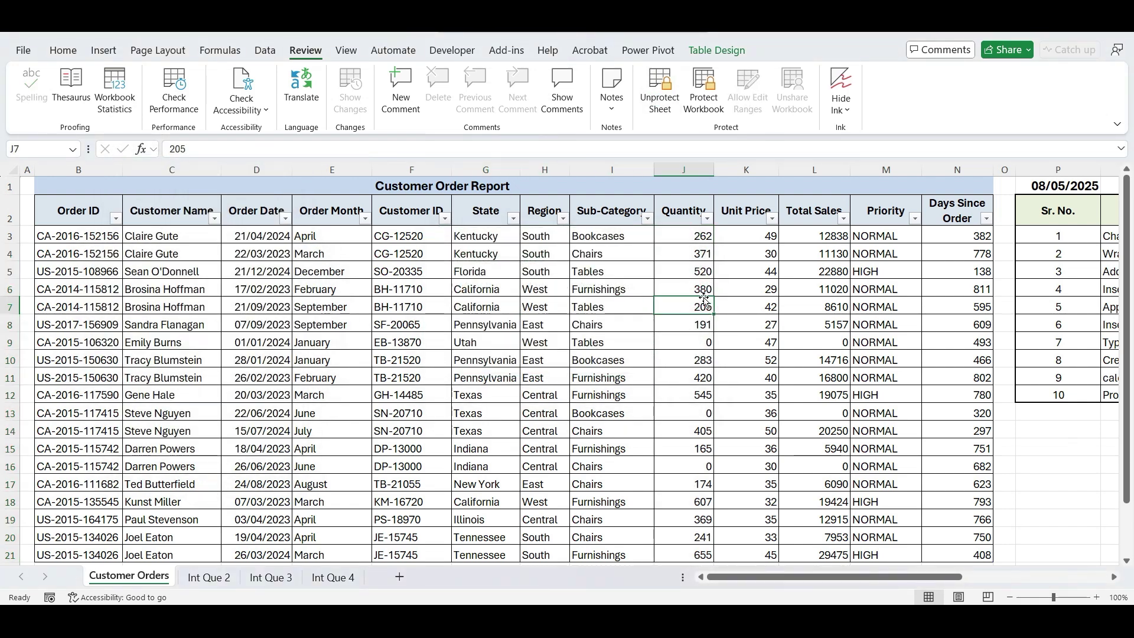
pyautogui.write('405')
pyautogui.press('Return')
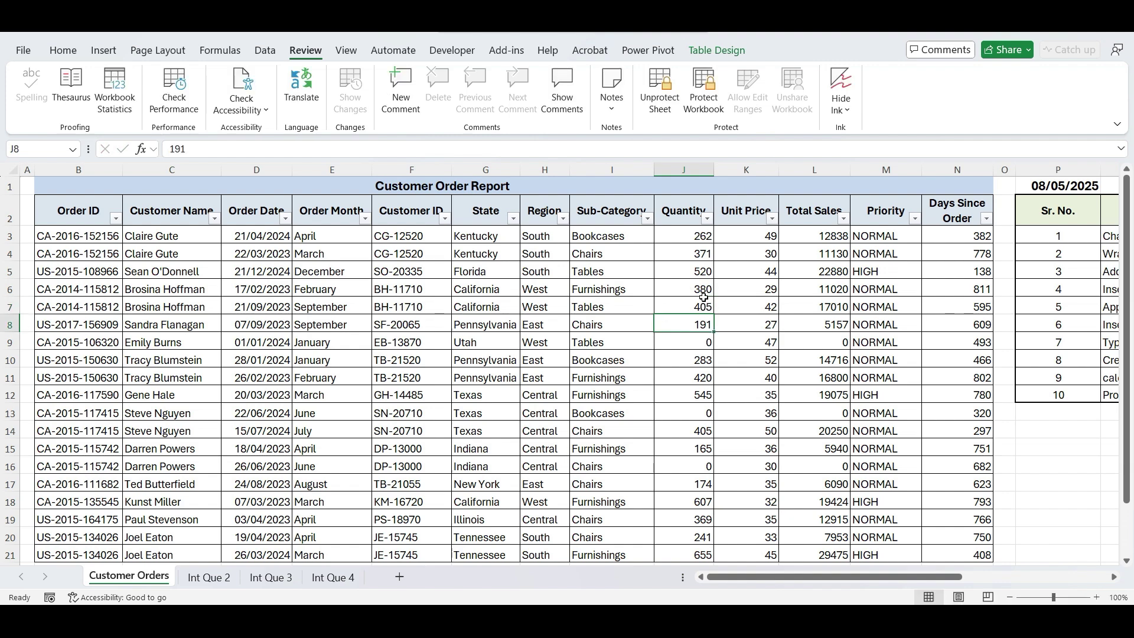
pyautogui.click(566, 326)
pyautogui.doubleClick(565, 326)
pyautogui.press('Return')
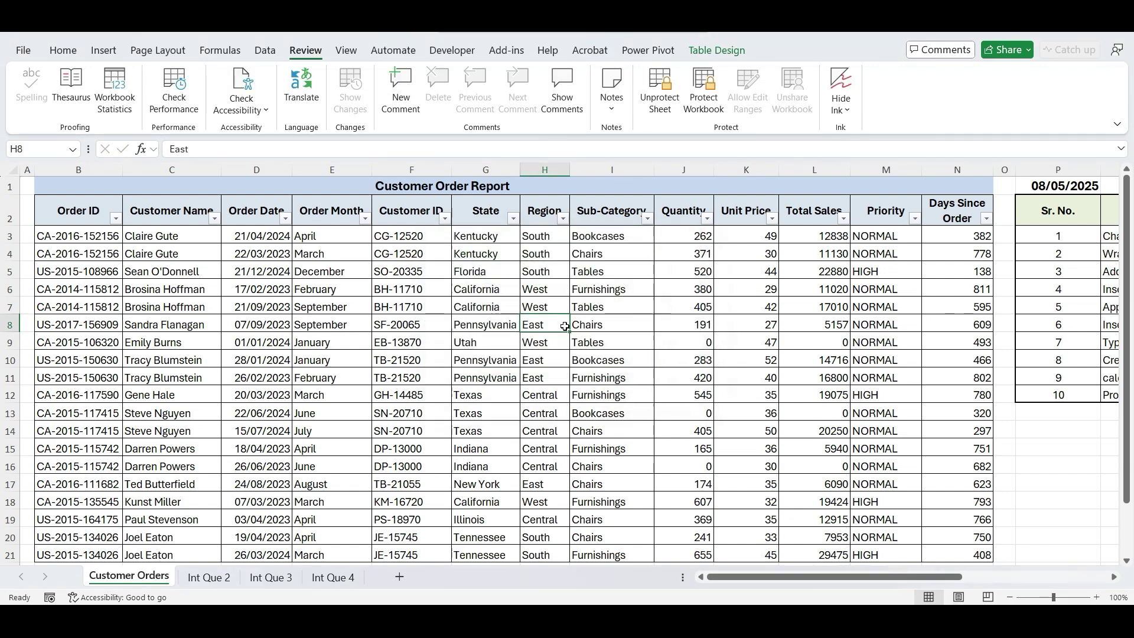
pyautogui.hotkey('ctrl', 'z')
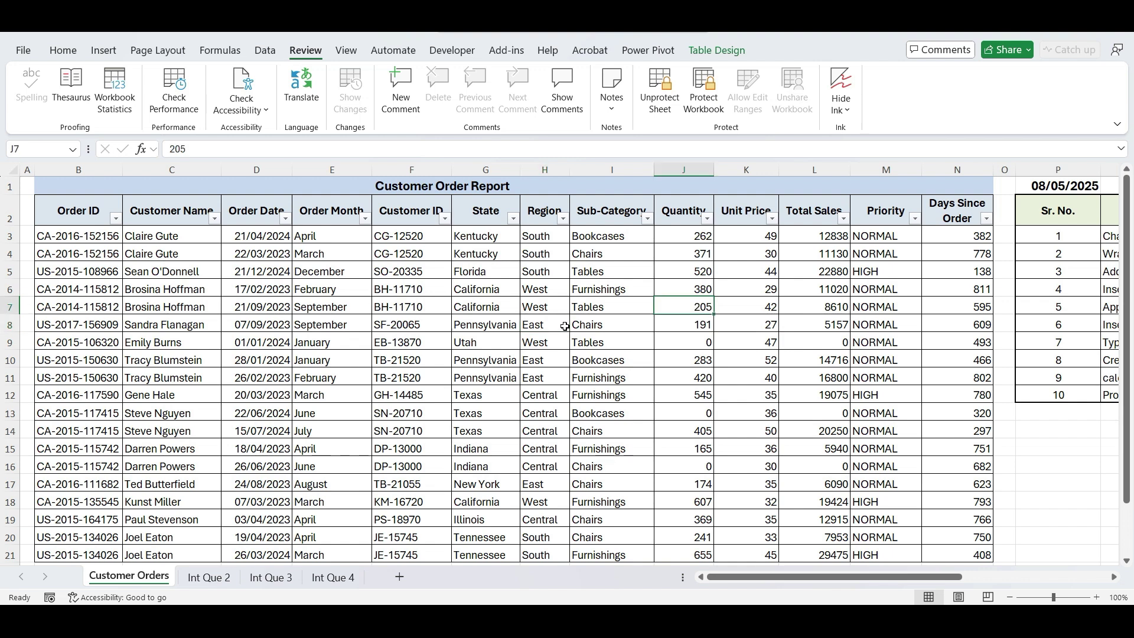
# - On the Int Que 2 sheet, drag the question text box off to the right
pyautogui.click(225, 576)
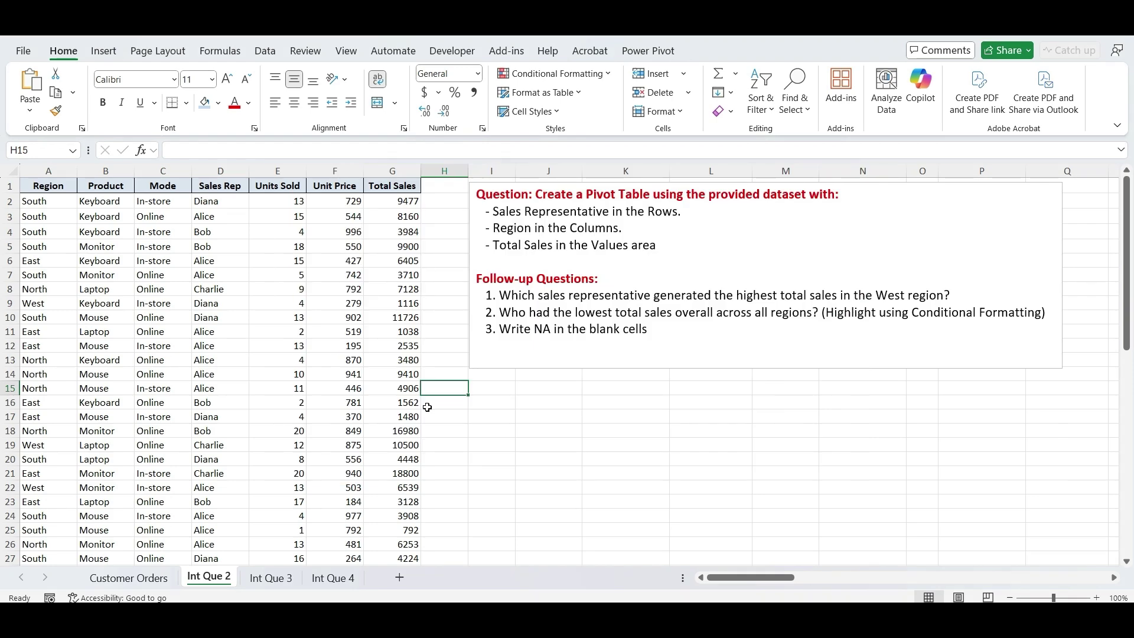
pyautogui.click(492, 430)
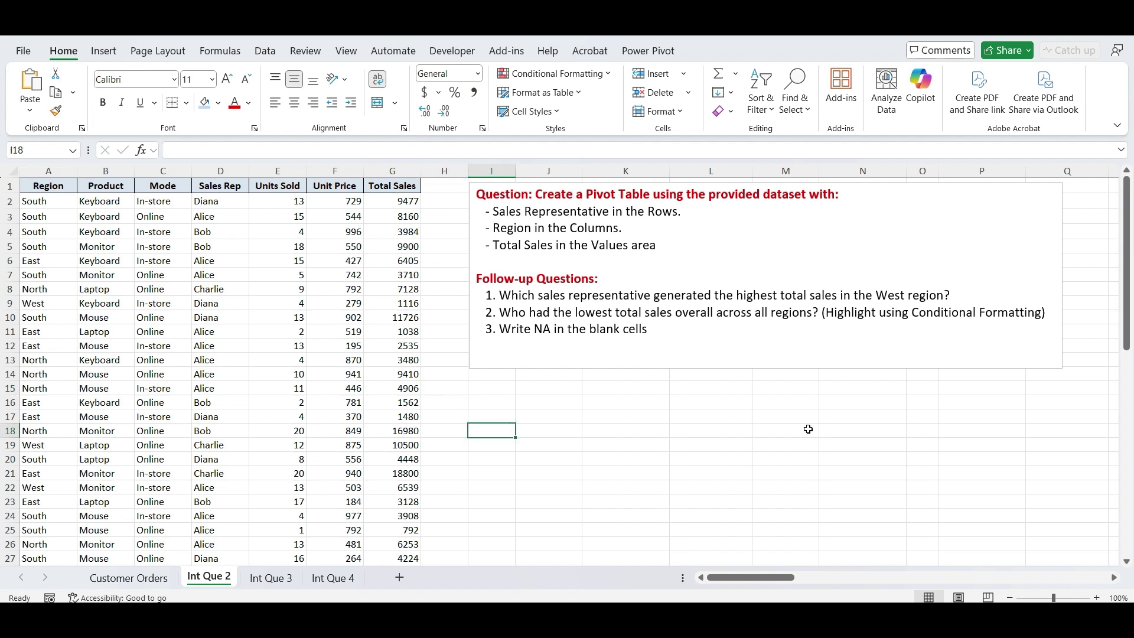
pyautogui.click(776, 370)
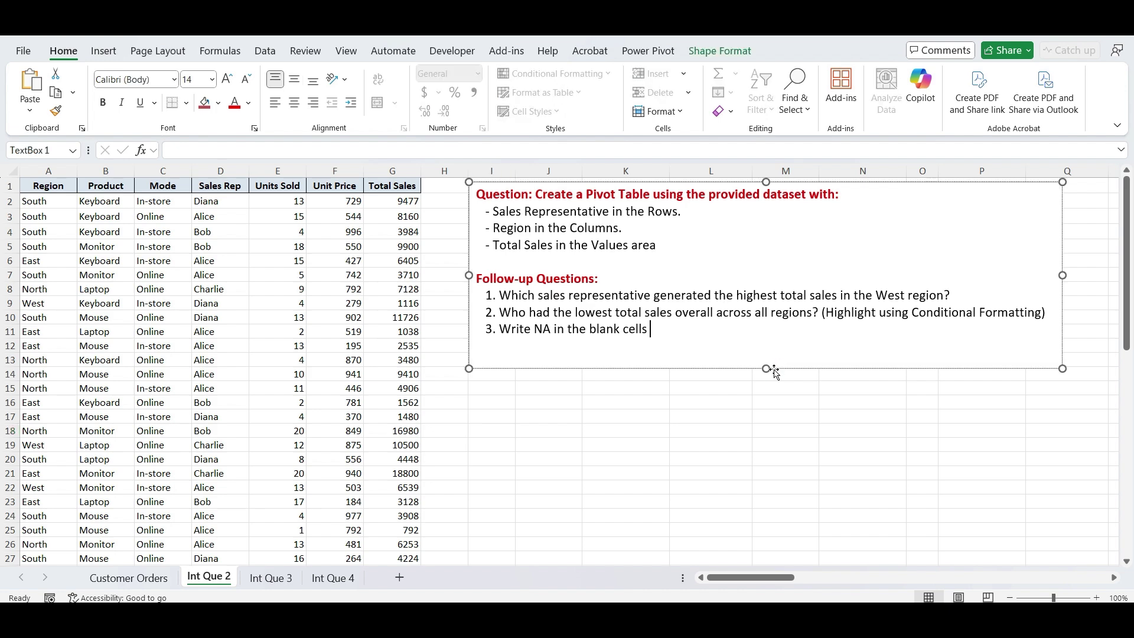
pyautogui.moveTo(775, 371); pyautogui.dragTo(1132, 373)
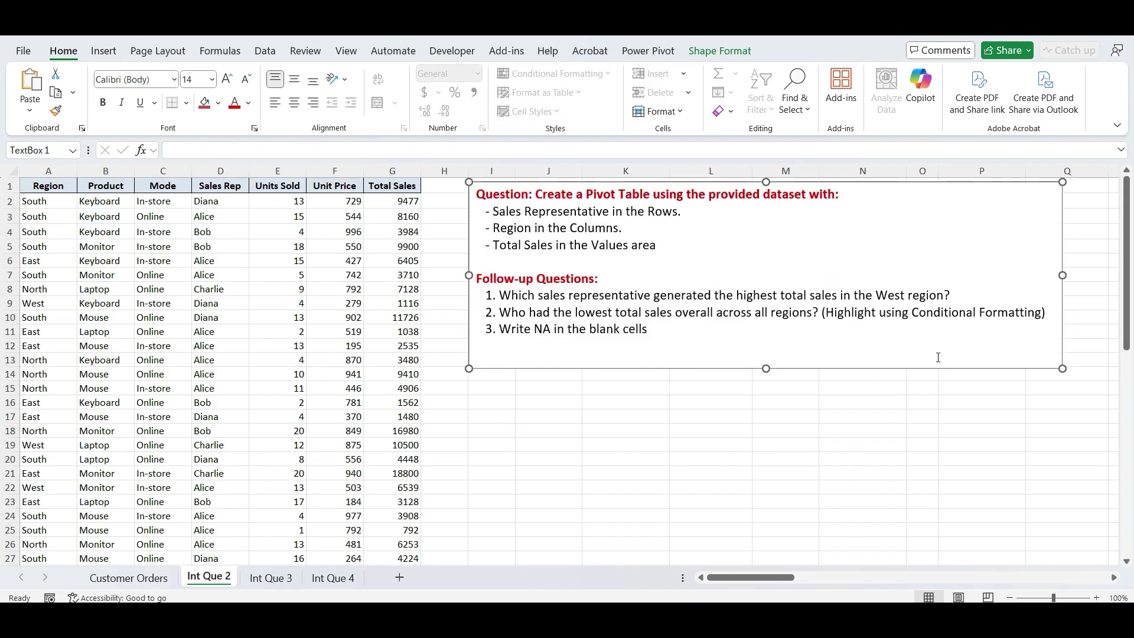
pyautogui.moveTo(821, 369); pyautogui.dragTo(1038, 364)
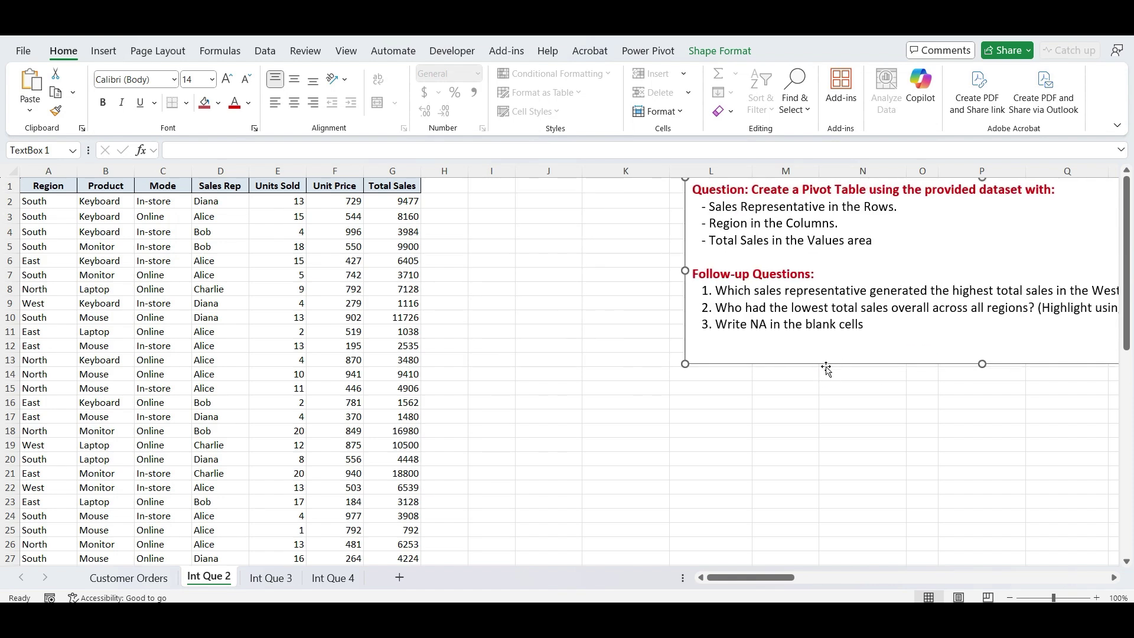
pyautogui.moveTo(826, 368); pyautogui.dragTo(1031, 381)
# - Create an empty PivotTable from the A1:G51 data on the existing sheet at J2
pyautogui.click(76, 227)
pyautogui.hotkey('ctrl', 'a')
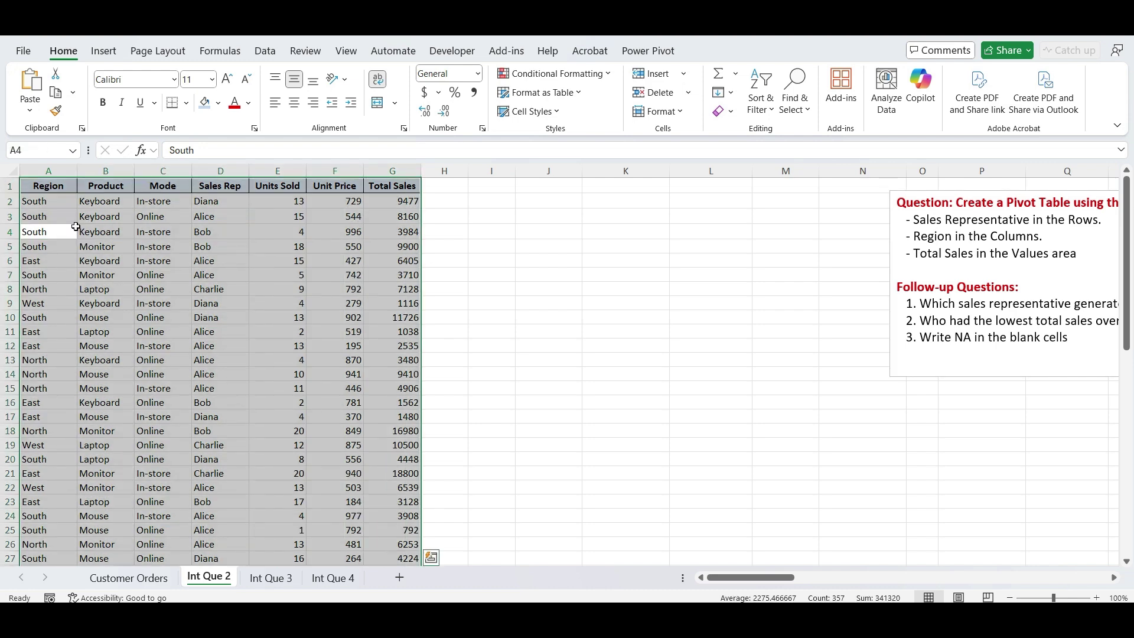
pyautogui.click(101, 52)
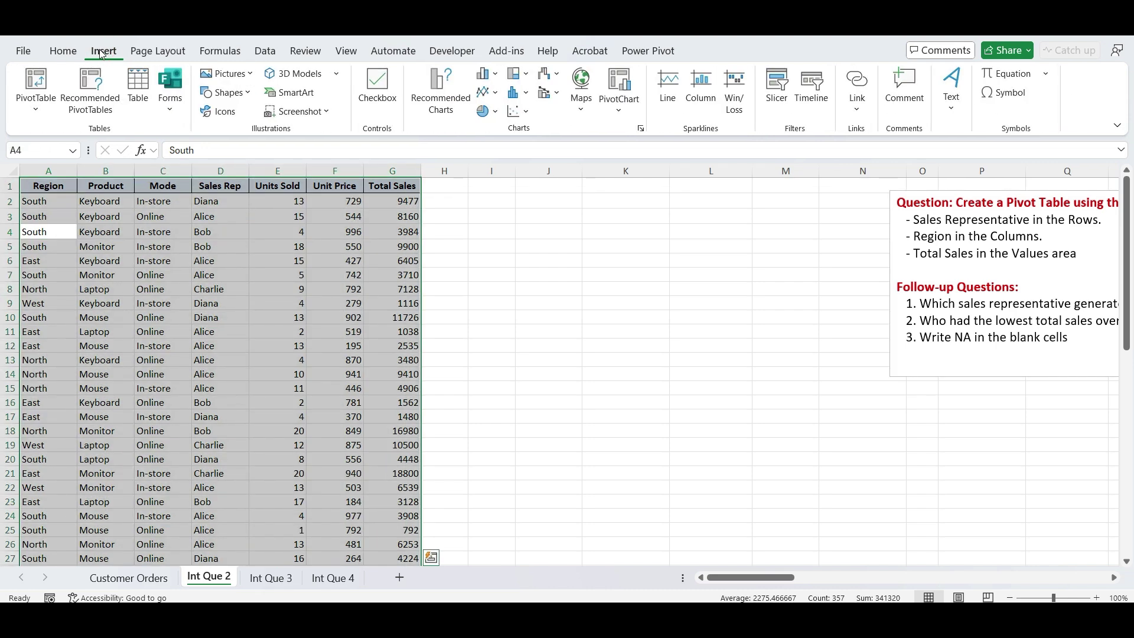
pyautogui.click(36, 82)
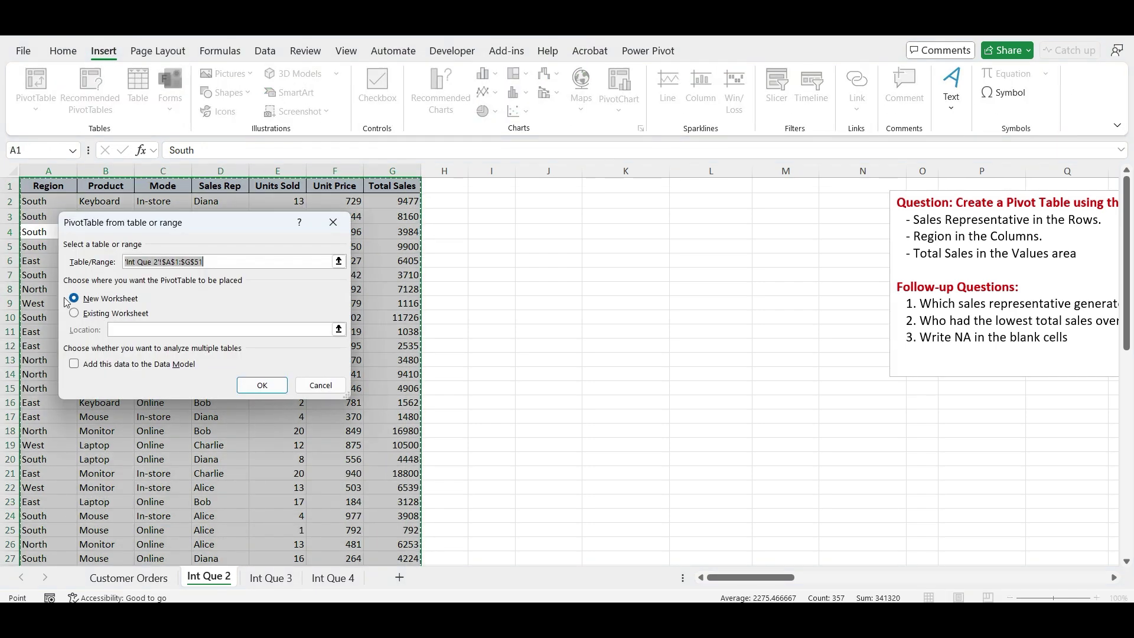
pyautogui.click(74, 314)
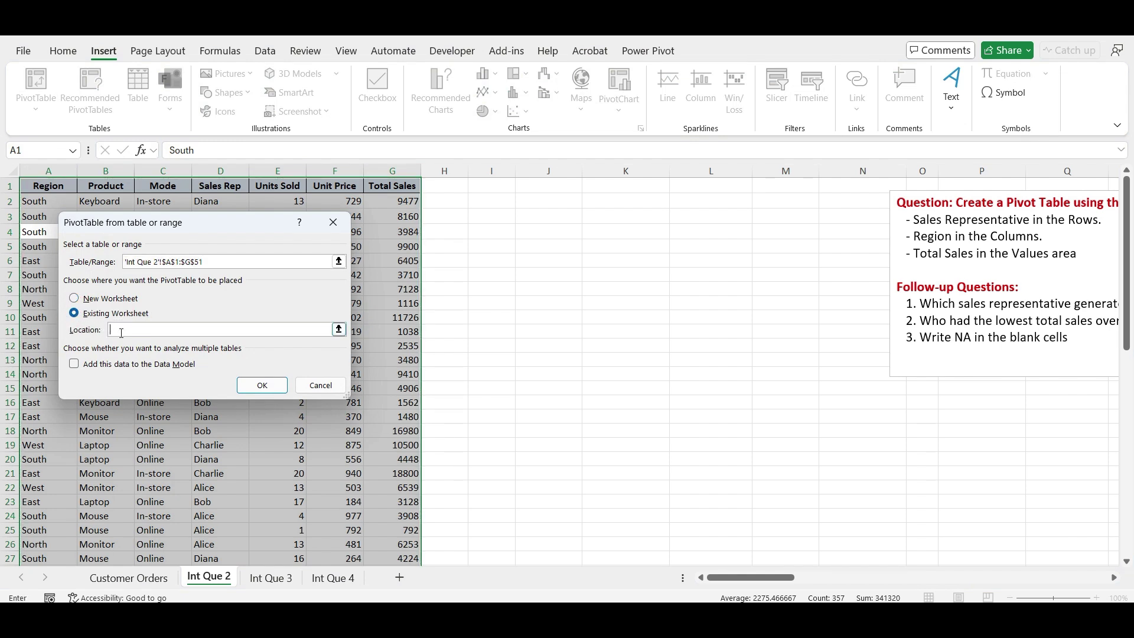
pyautogui.click(550, 205)
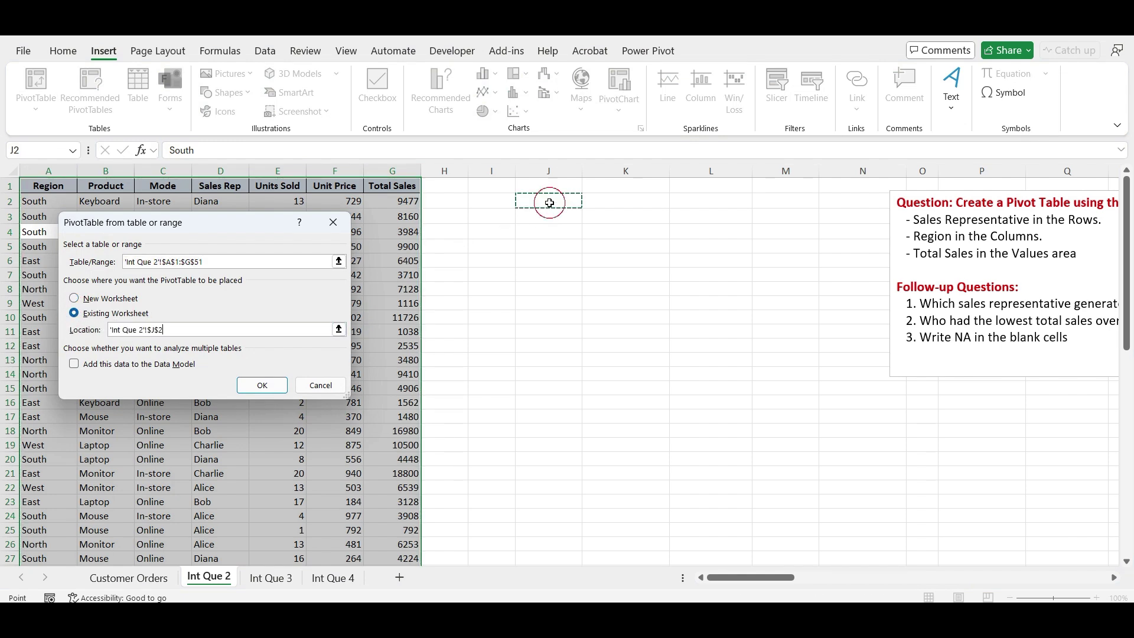
pyautogui.click(262, 386)
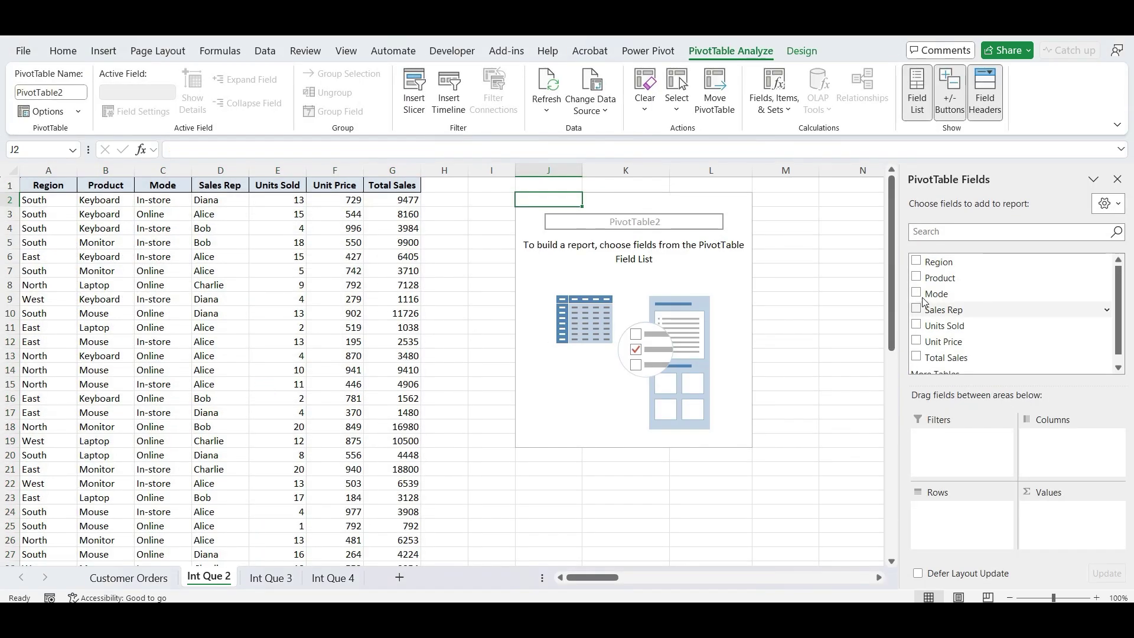
# - Lay out the pivot with Sales Rep in rows, Region in columns and Sum of Total Sales
pyautogui.click(943, 313)
pyautogui.moveTo(944, 313); pyautogui.dragTo(951, 520)
pyautogui.moveTo(939, 255); pyautogui.dragTo(1064, 446)
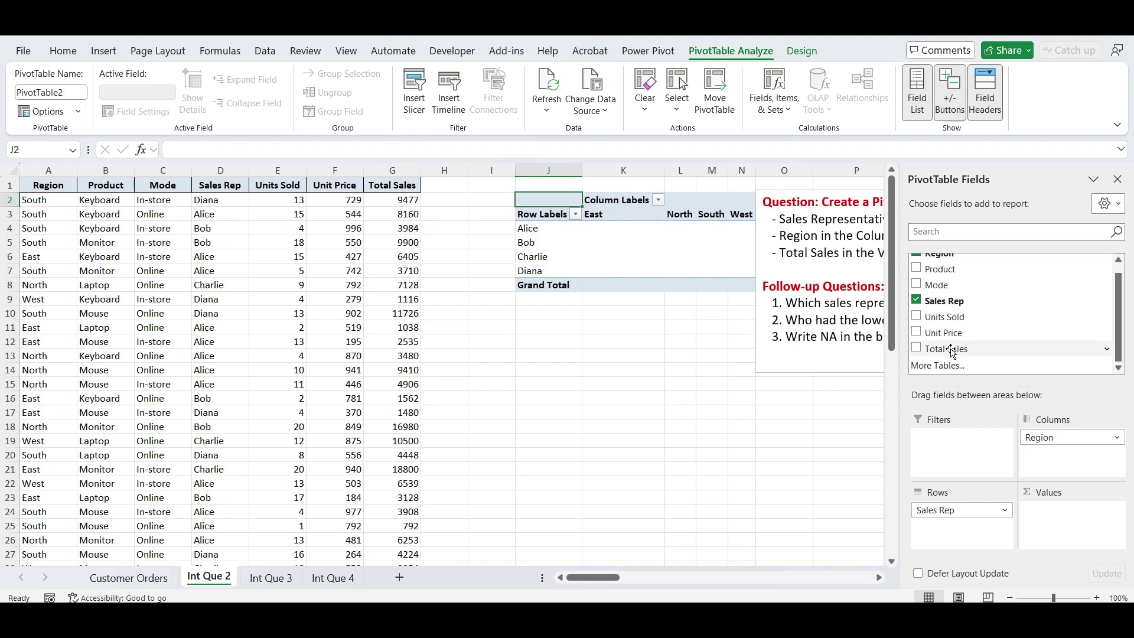
pyautogui.moveTo(948, 349); pyautogui.dragTo(1059, 528)
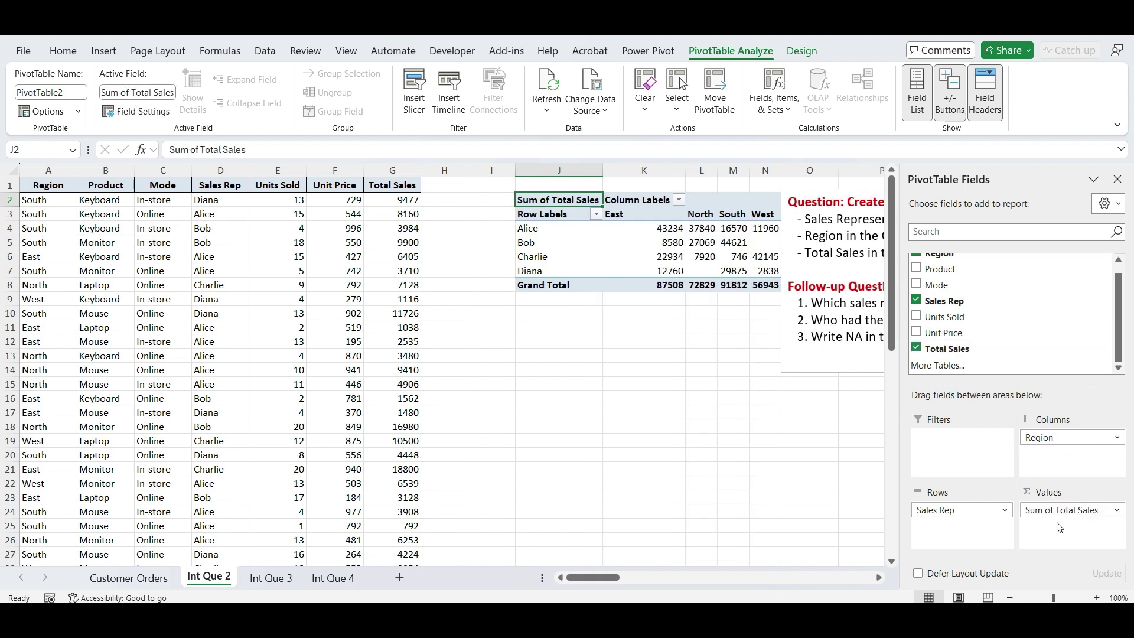
# - Move the question text box beneath the PivotTable
pyautogui.click(800, 372)
pyautogui.click(675, 369)
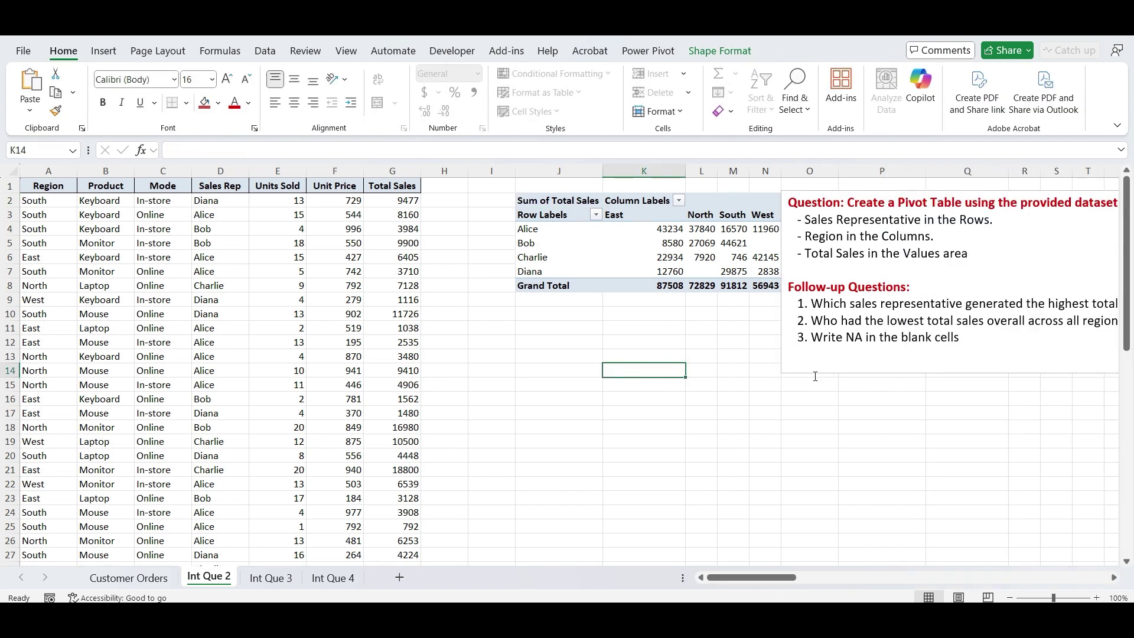
pyautogui.moveTo(801, 372); pyautogui.dragTo(1017, 435)
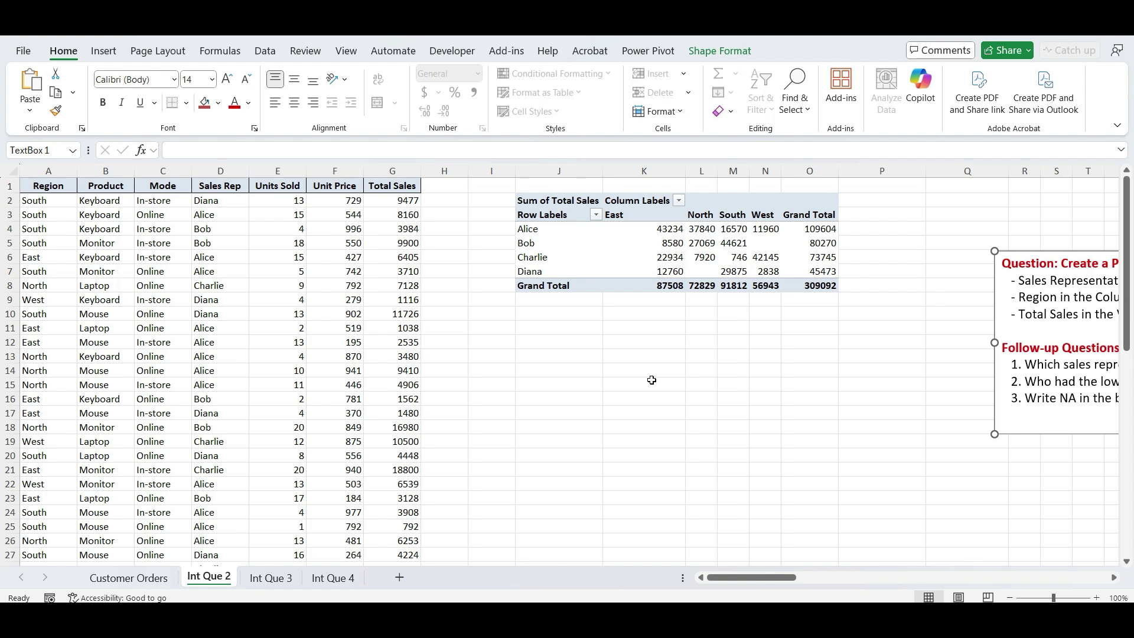
pyautogui.moveTo(1043, 435); pyautogui.dragTo(537, 539)
# - Bold Charlie's West total 42145 in N6 and the Charlie row label in J6
pyautogui.click(587, 324)
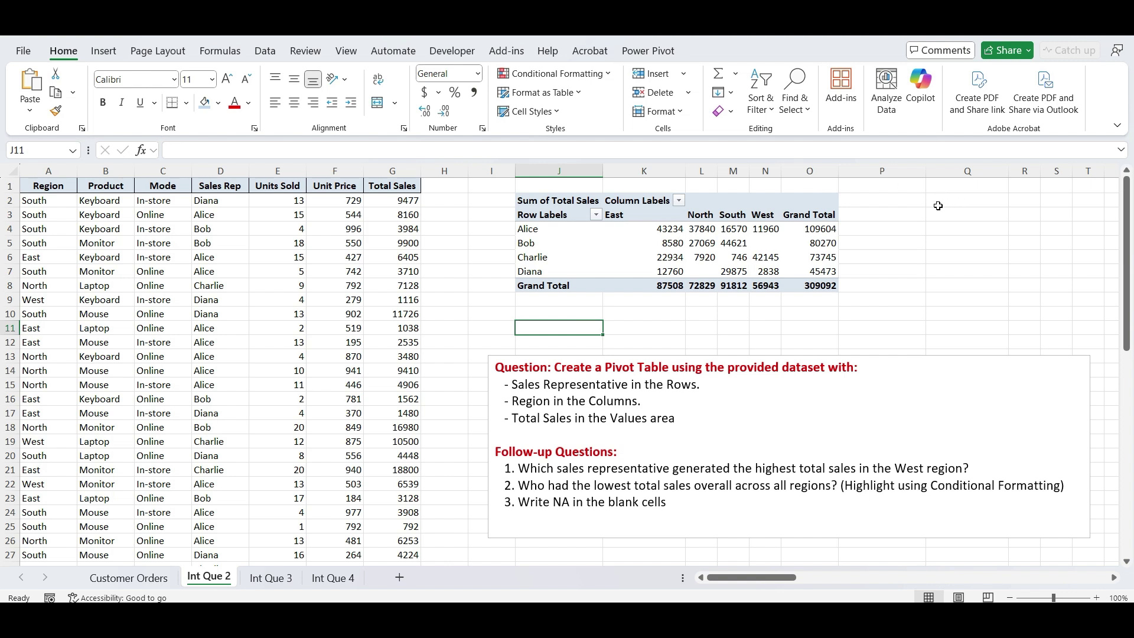
pyautogui.click(762, 214)
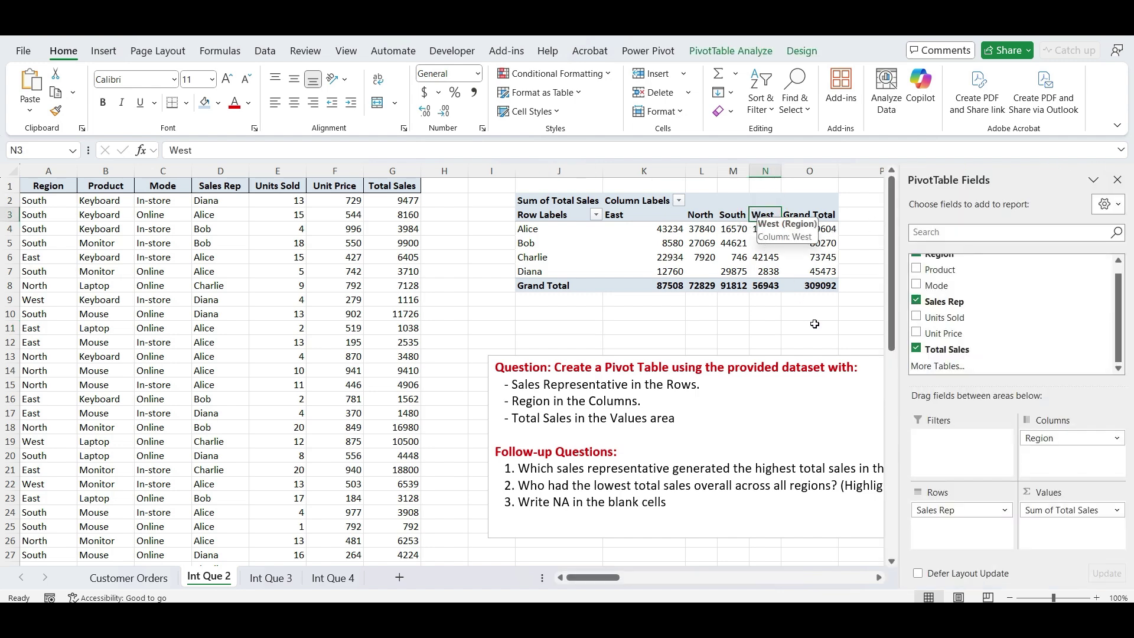
pyautogui.press('Down')
pyautogui.press('Down')
pyautogui.press('Down')
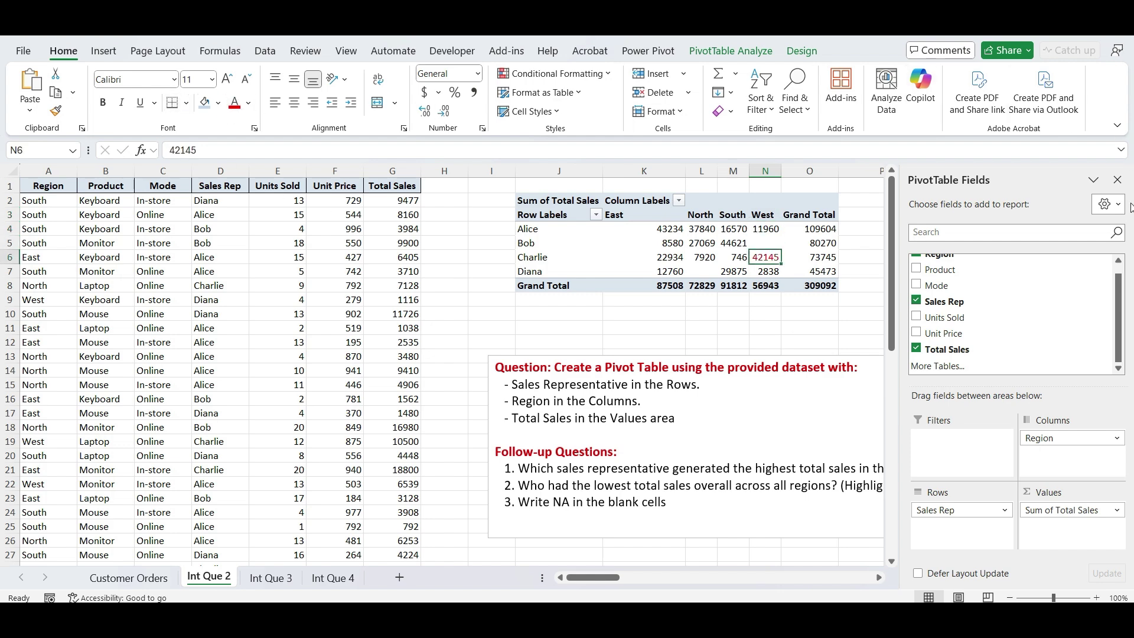
pyautogui.click(1117, 179)
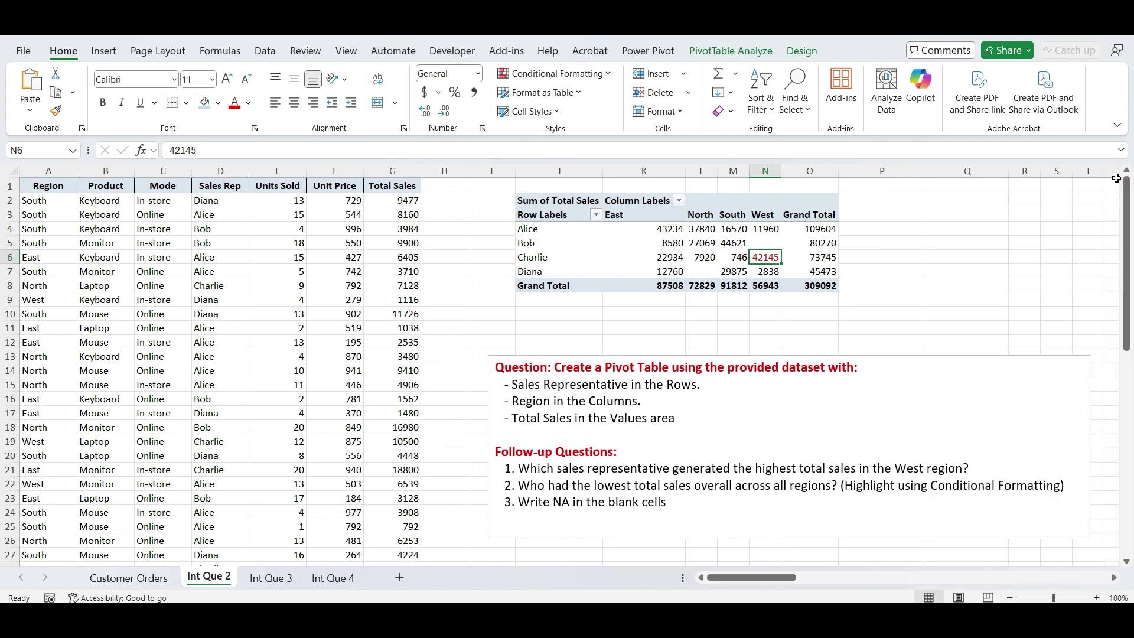
pyautogui.hotkey('ctrl', 'b')
pyautogui.click(555, 252)
pyautogui.click(554, 257)
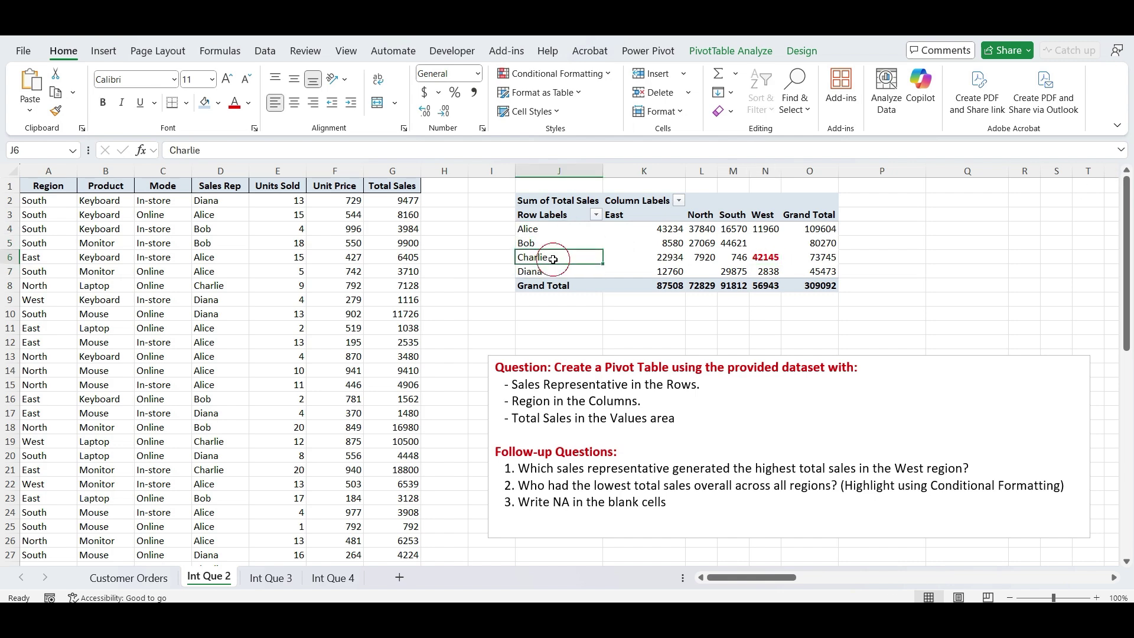
pyautogui.hotkey('ctrl', 'b')
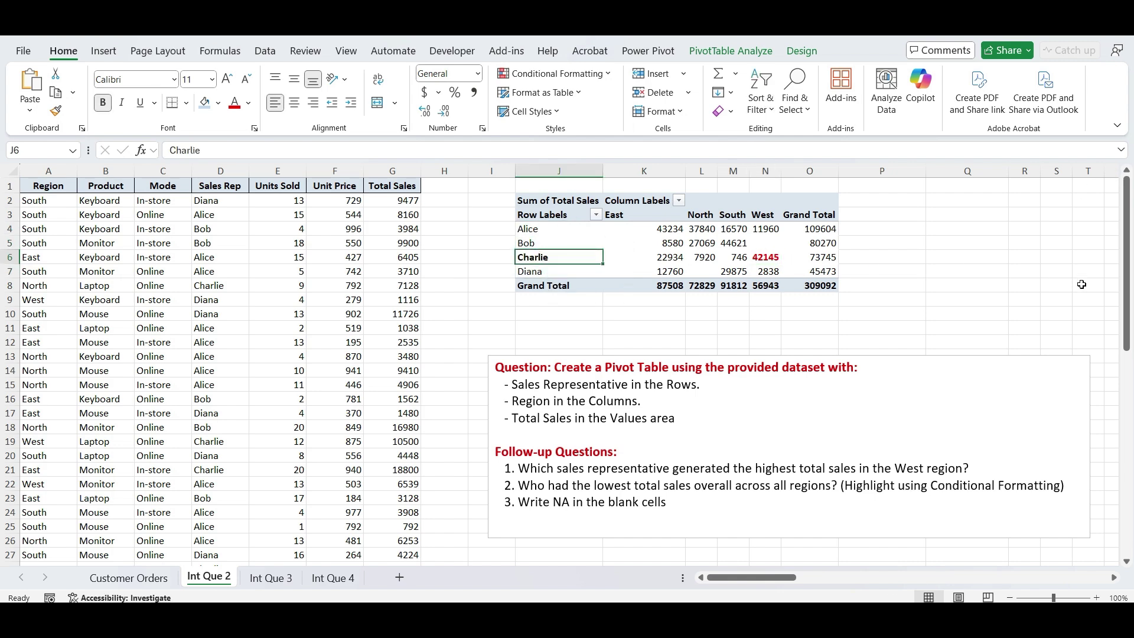
pyautogui.click(1049, 287)
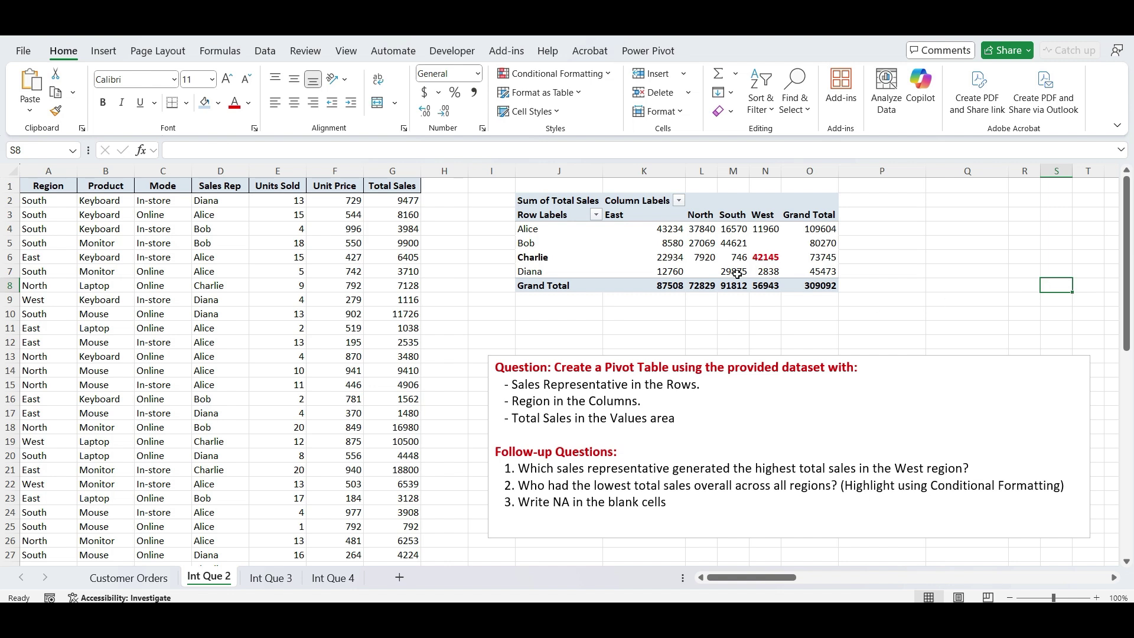
# - Apply a Bottom 1 conditional formatting rule to the pivot values, shading 746 light red
pyautogui.moveTo(668, 235); pyautogui.dragTo(803, 270)
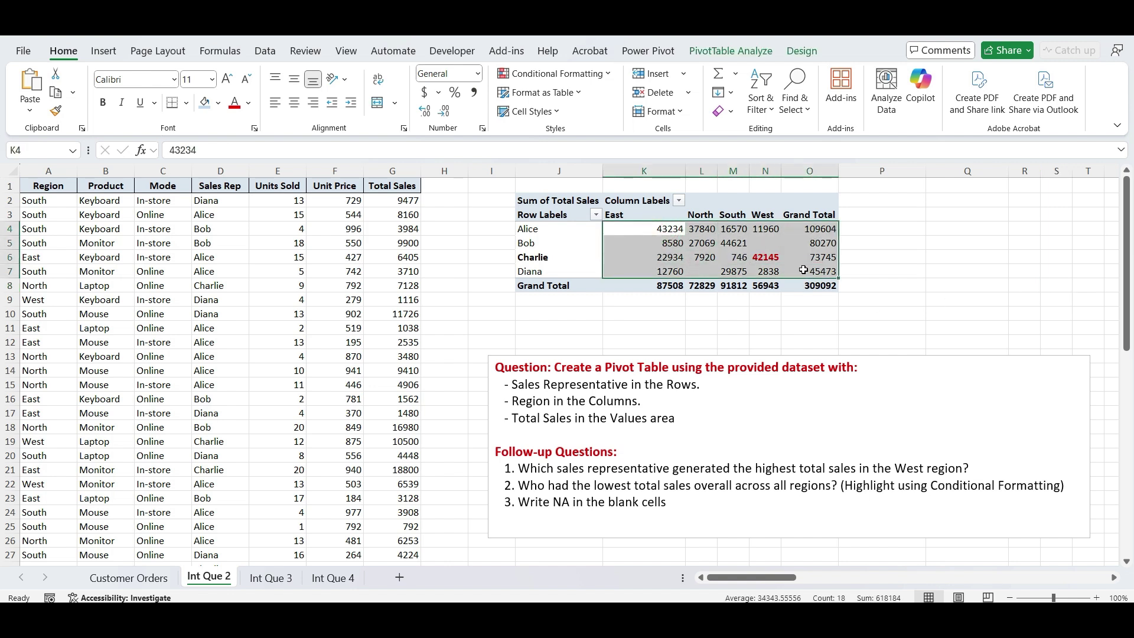
pyautogui.click(559, 75)
pyautogui.moveTo(569, 130)
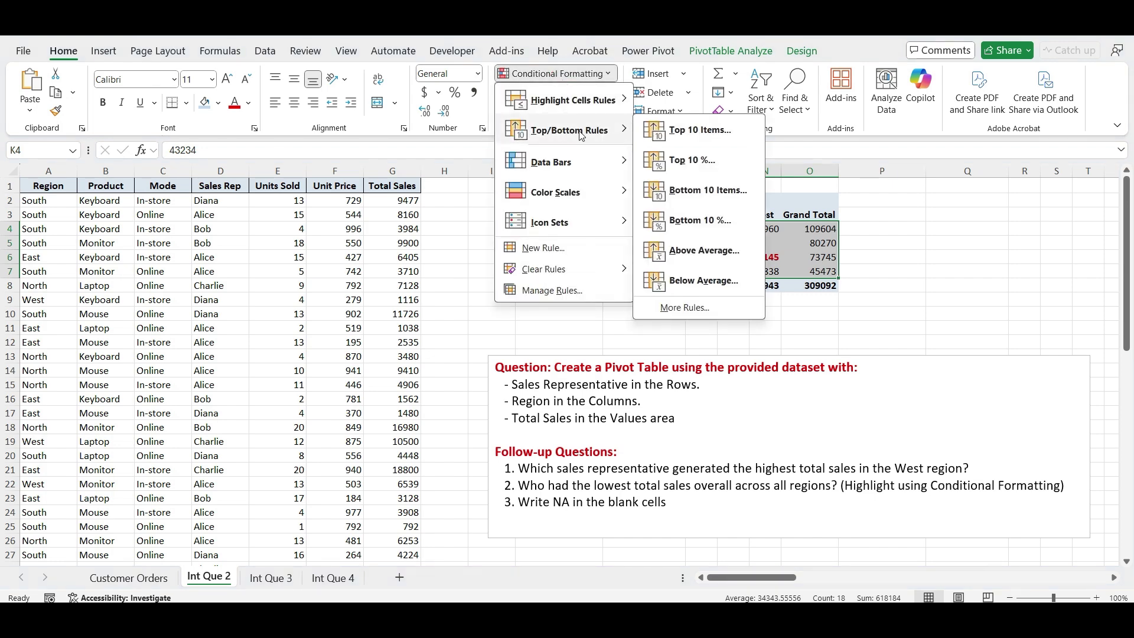
pyautogui.click(709, 192)
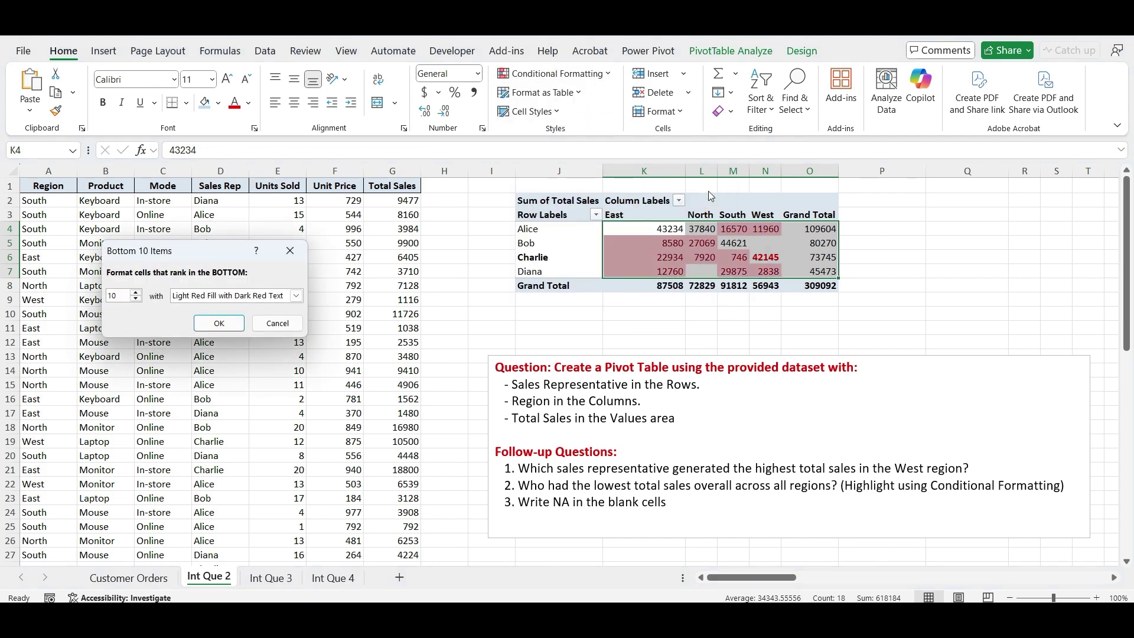
pyautogui.doubleClick(119, 296)
pyautogui.write('1')
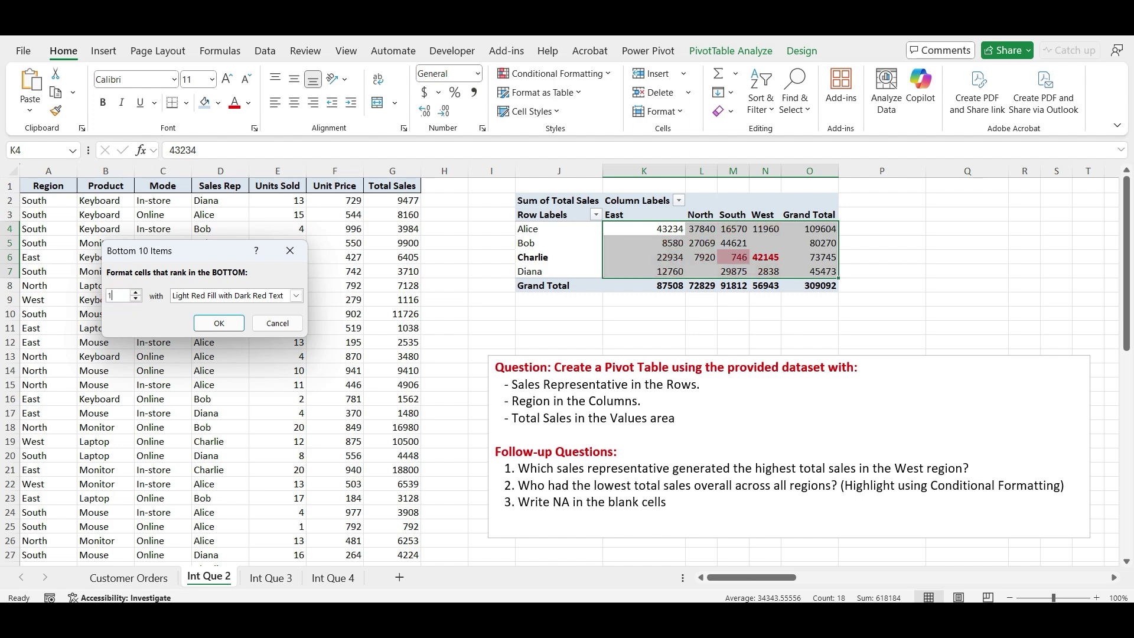
pyautogui.click(214, 324)
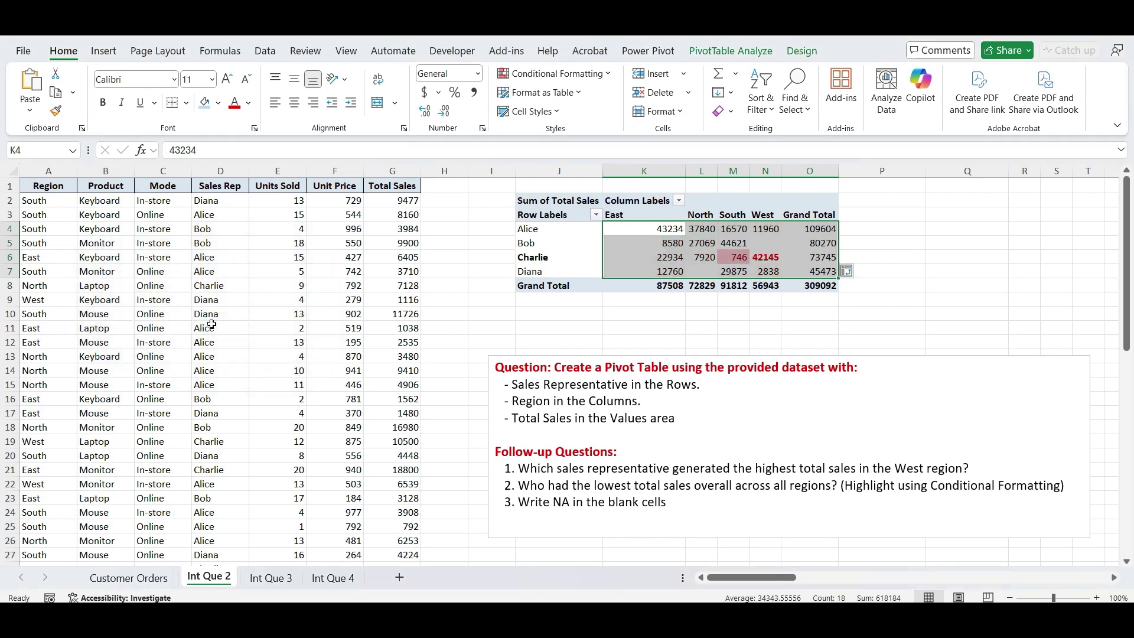
pyautogui.click(975, 302)
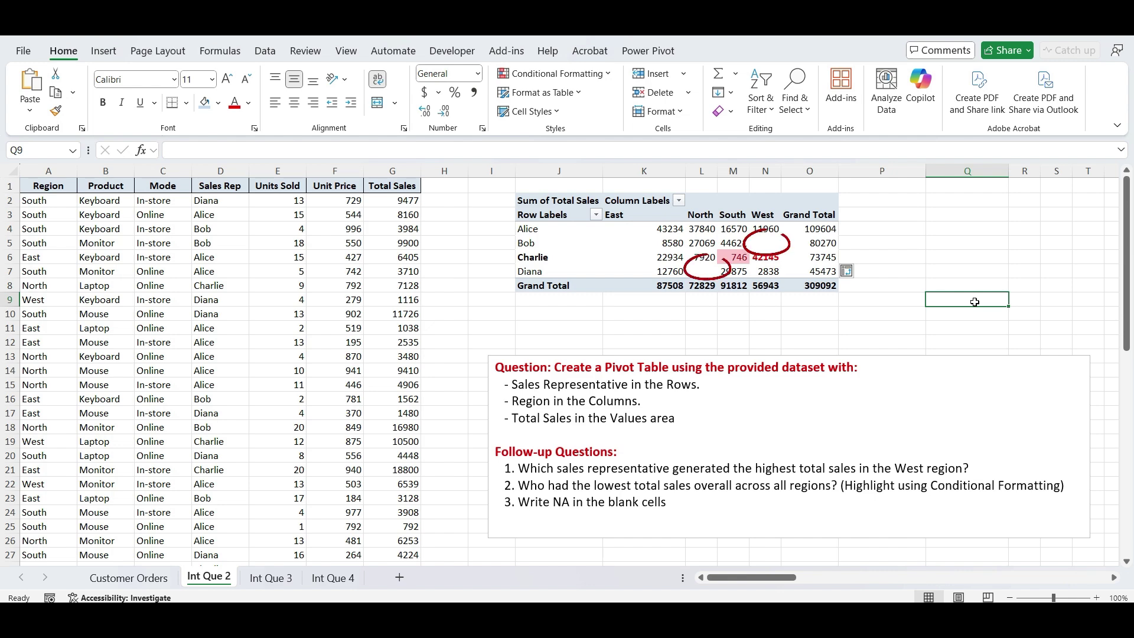
# - Try typing NA into Bob's blank West cell and dismiss the PivotTable warning
pyautogui.click(767, 241)
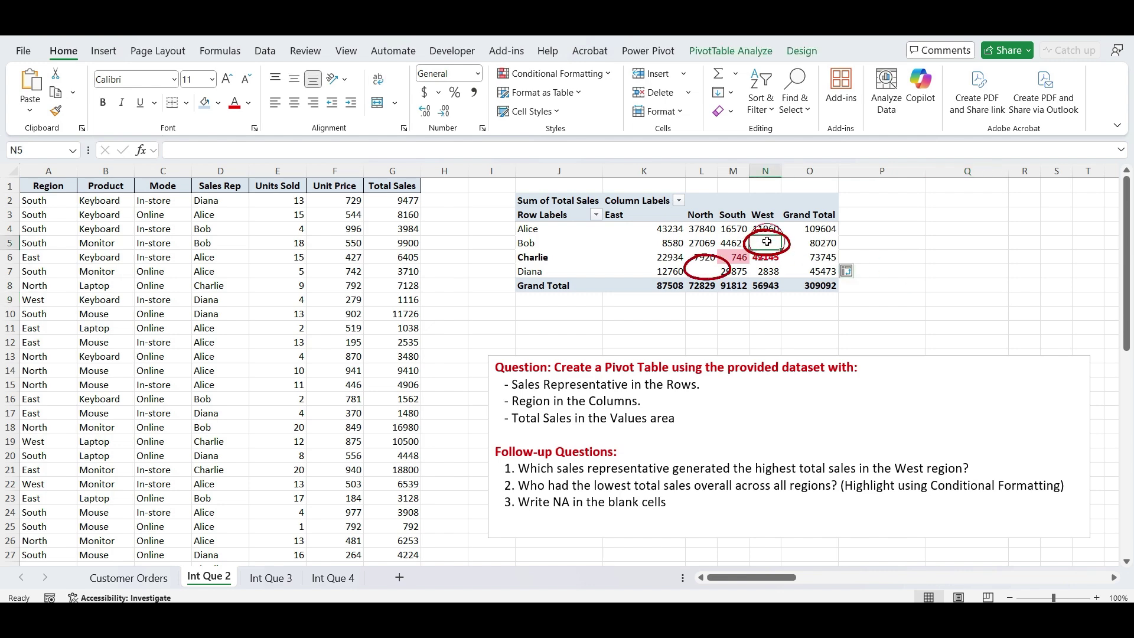
pyautogui.write('NA')
pyautogui.press('Return')
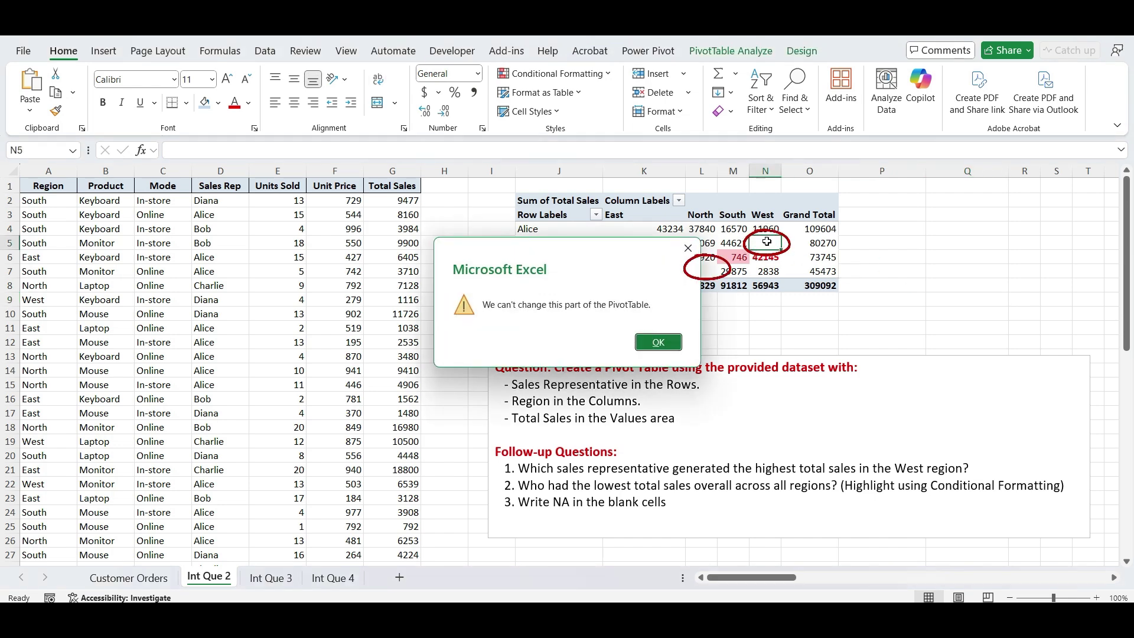
pyautogui.press('Return')
pyautogui.click(934, 261)
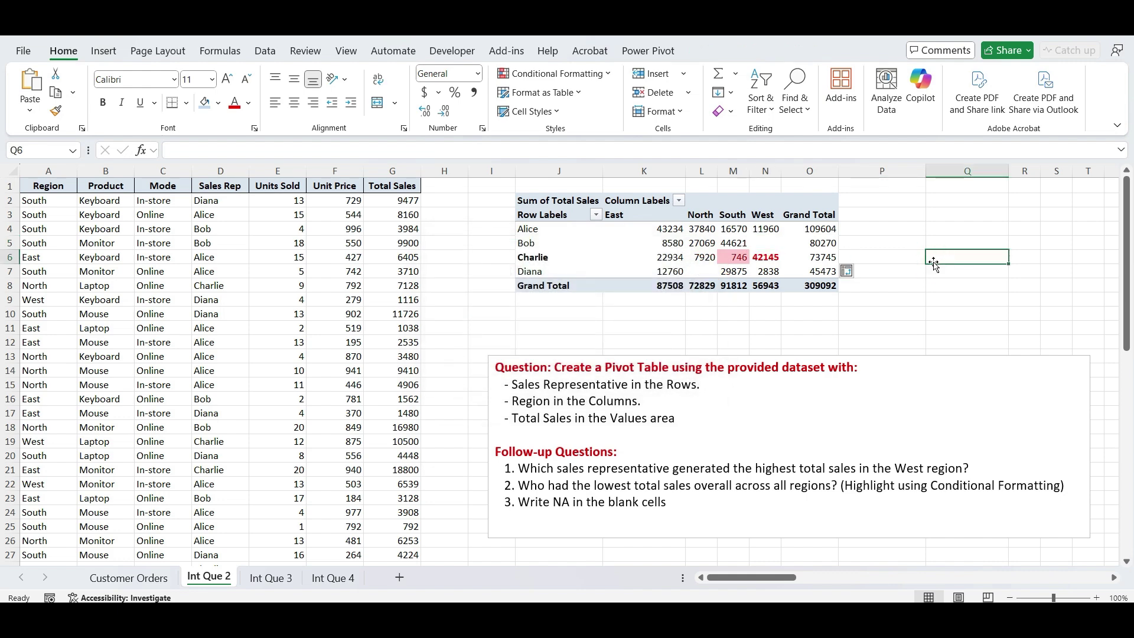
# - Set PivotTable Options to show NA in empty cells, then check L7 and N5
pyautogui.click(662, 234)
pyautogui.rightClick(663, 235)
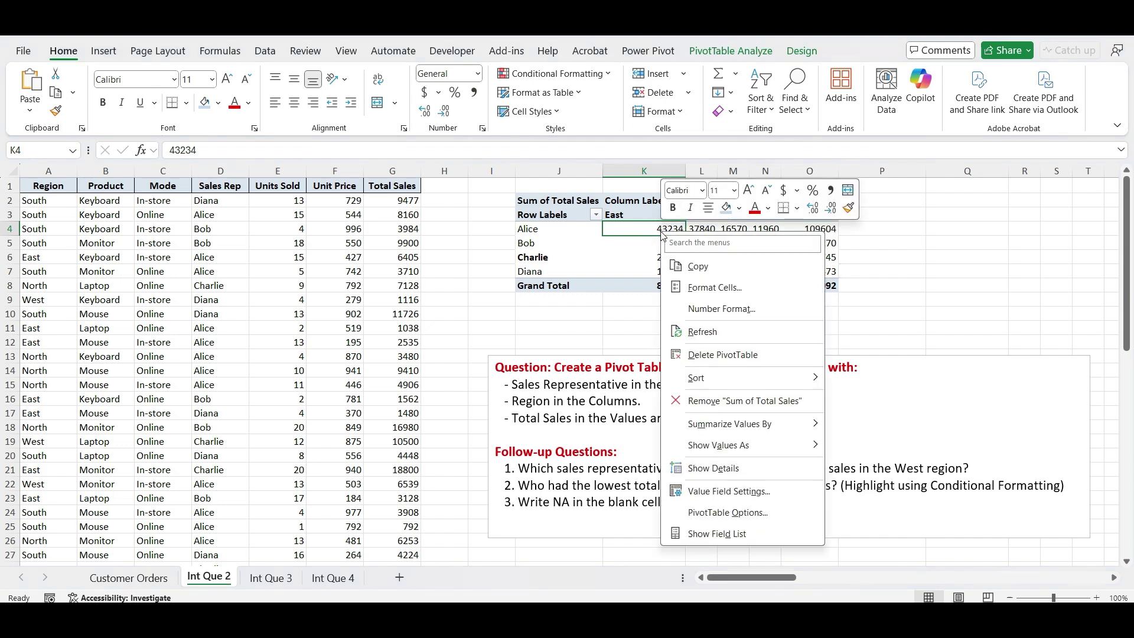
pyautogui.click(712, 512)
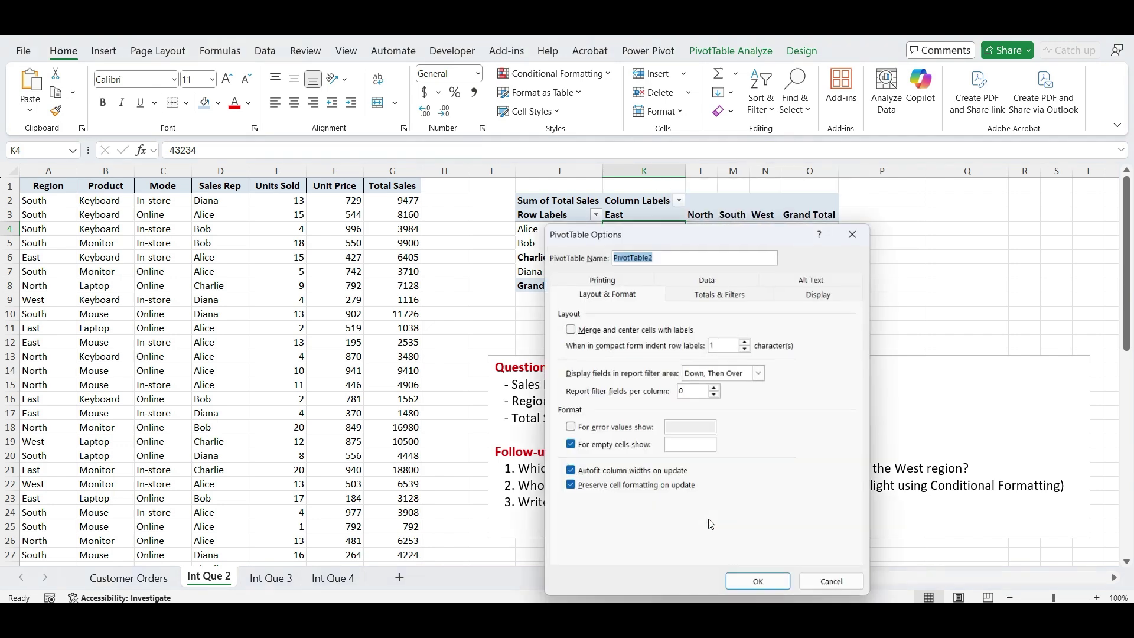
pyautogui.click(606, 297)
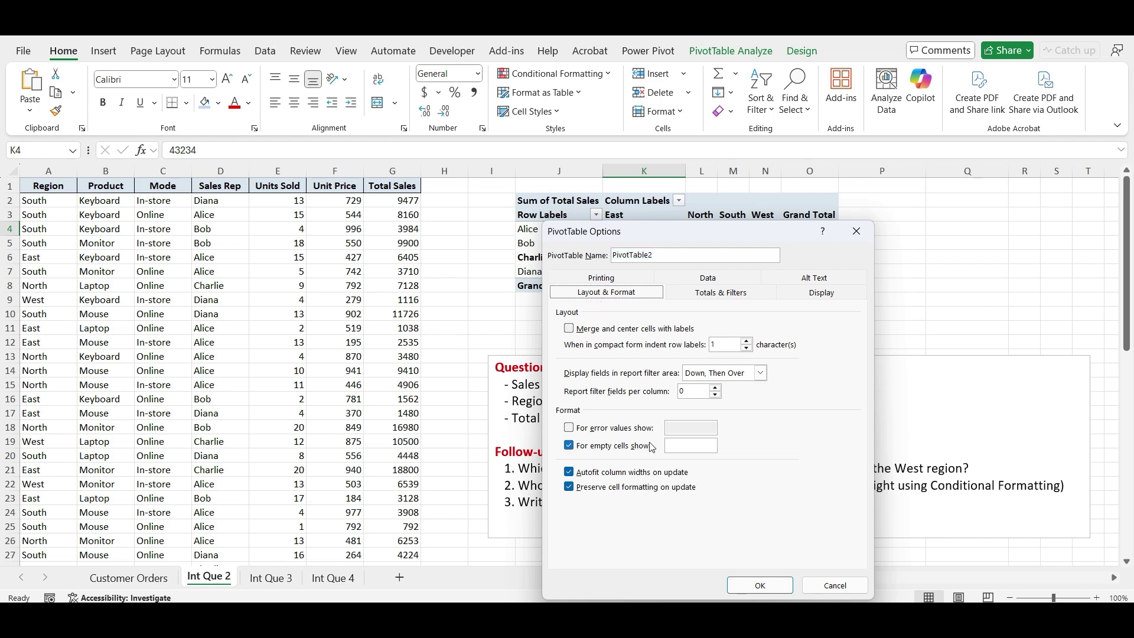
pyautogui.click(698, 446)
pyautogui.press('Return')
pyautogui.click(887, 240)
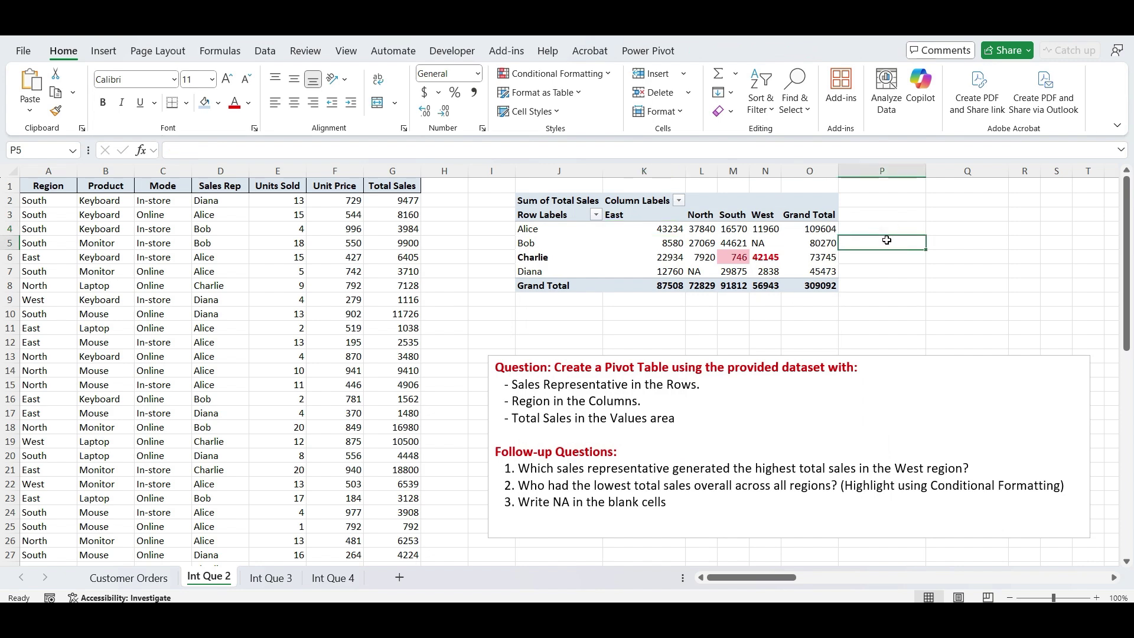
pyautogui.click(691, 271)
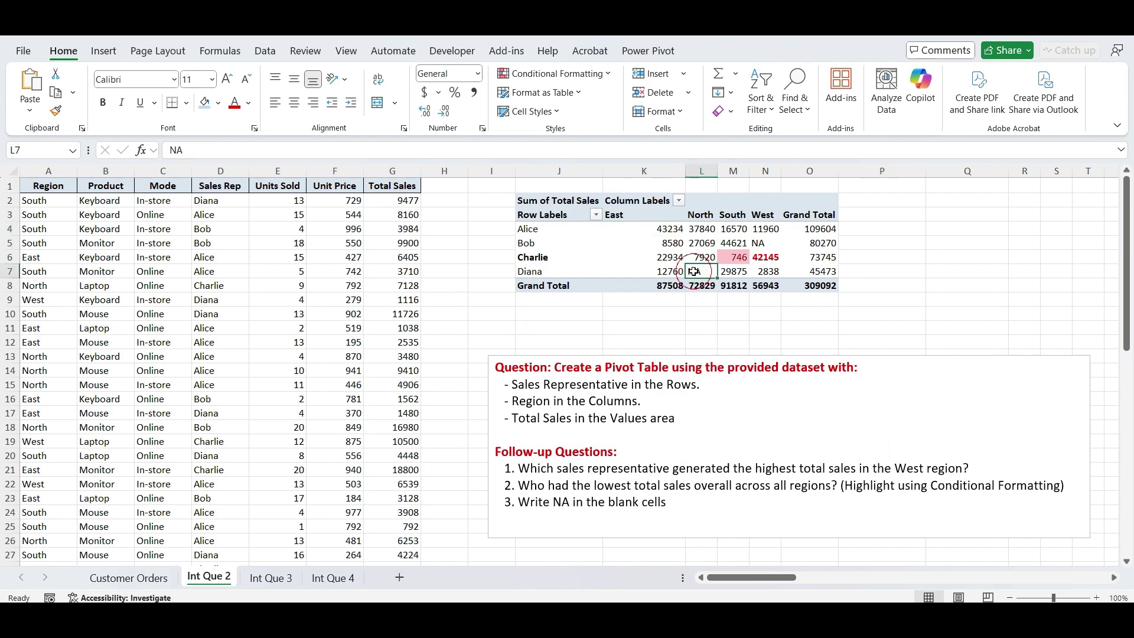
pyautogui.keyDown('ctrl'); pyautogui.click(771, 242); pyautogui.keyUp('ctrl')
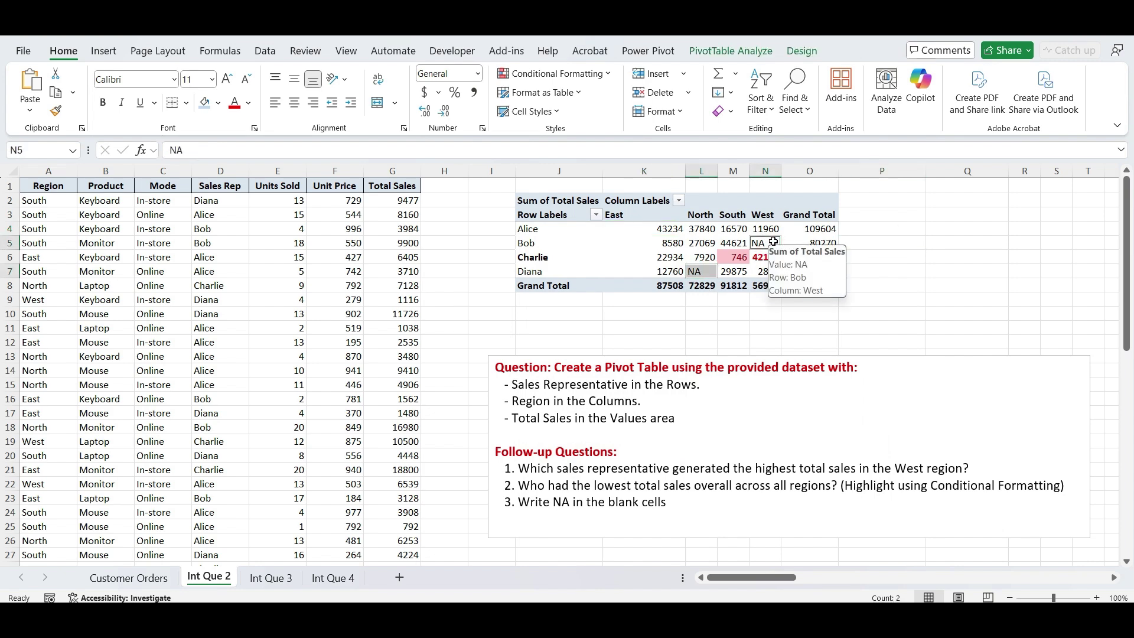
pyautogui.click(962, 251)
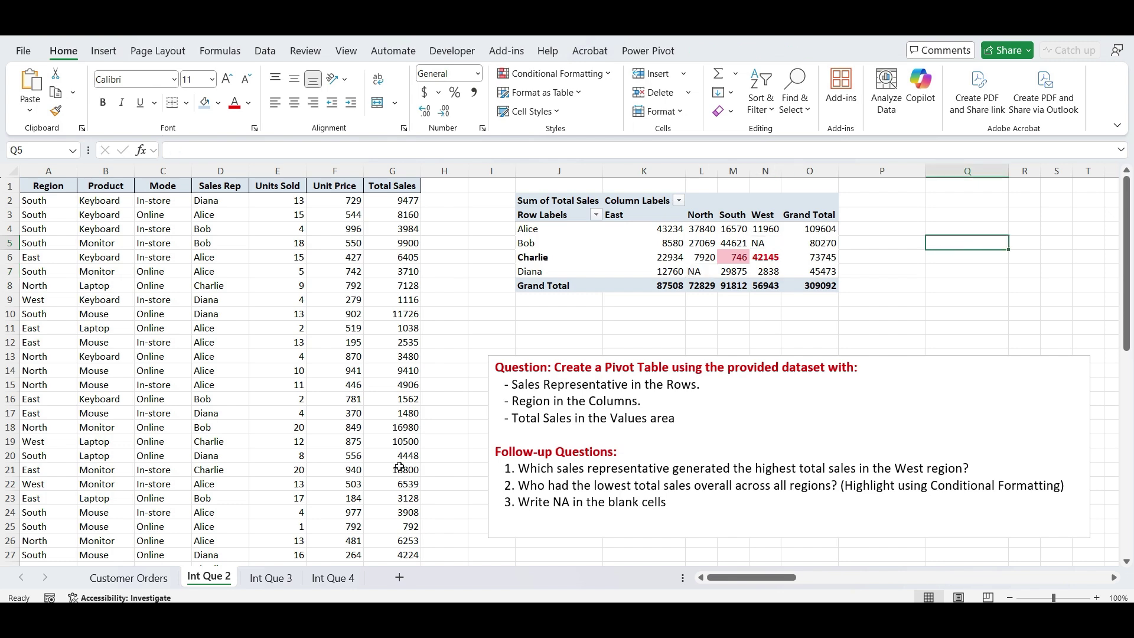
# - On the Int Que 3 sheet, drag the Bar of Pie question box right to column O
pyautogui.click(282, 578)
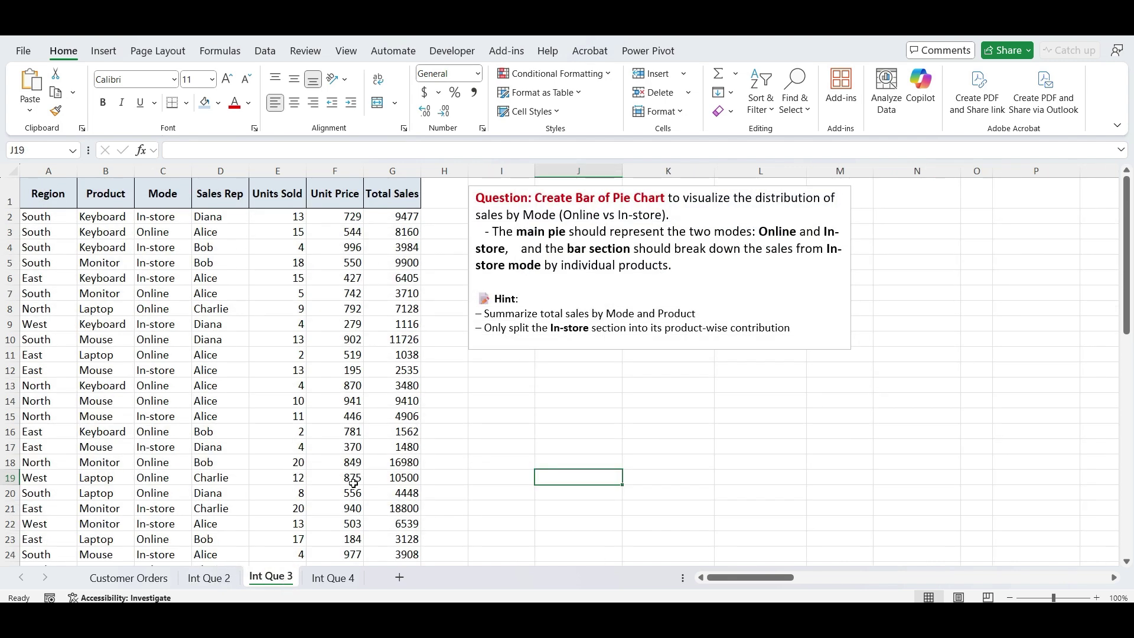
pyautogui.click(515, 415)
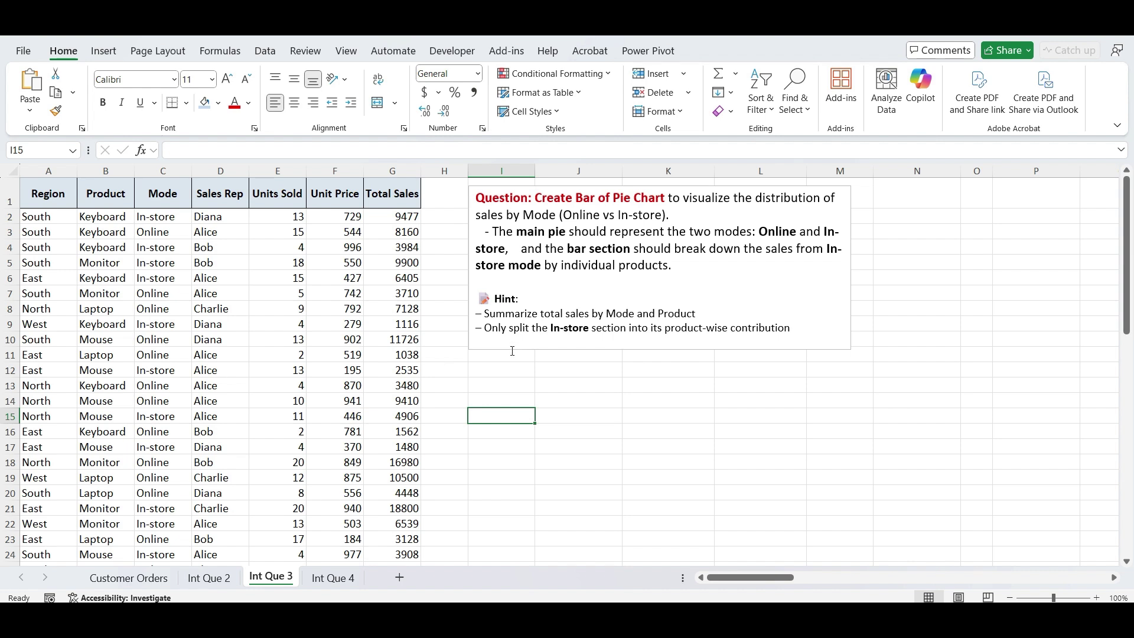
pyautogui.press('Up')
pyautogui.press('Up')
pyautogui.press('Up')
pyautogui.press('Up')
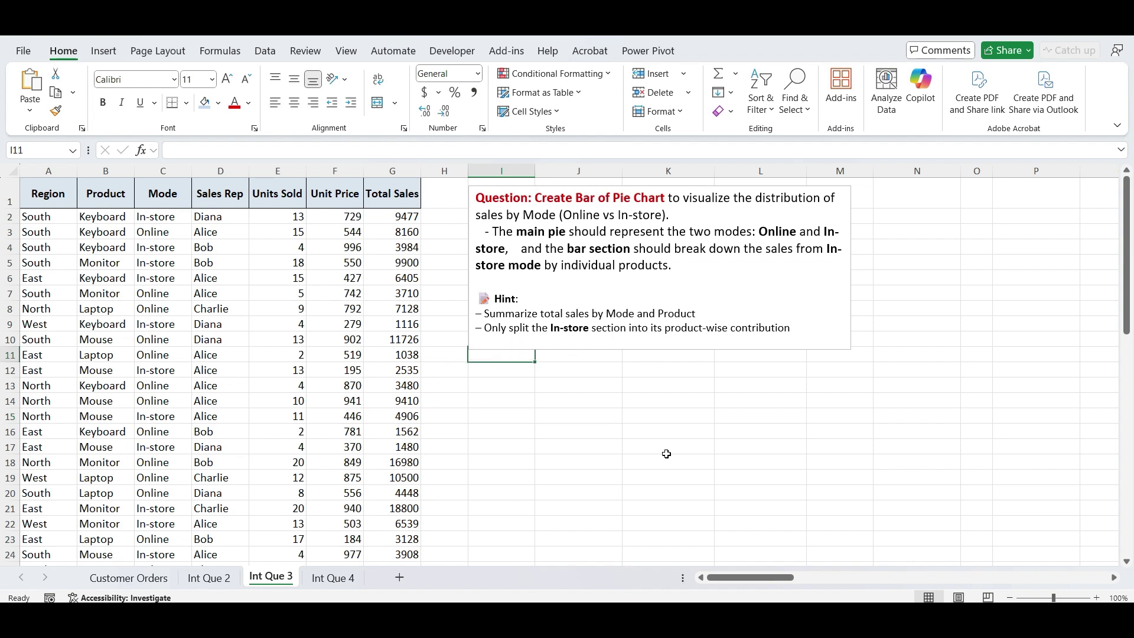
pyautogui.click(498, 348)
pyautogui.moveTo(532, 346); pyautogui.dragTo(1021, 340)
# - Insert a PivotTable from the sales data at cell I1 on the existing sheet
pyautogui.click(128, 228)
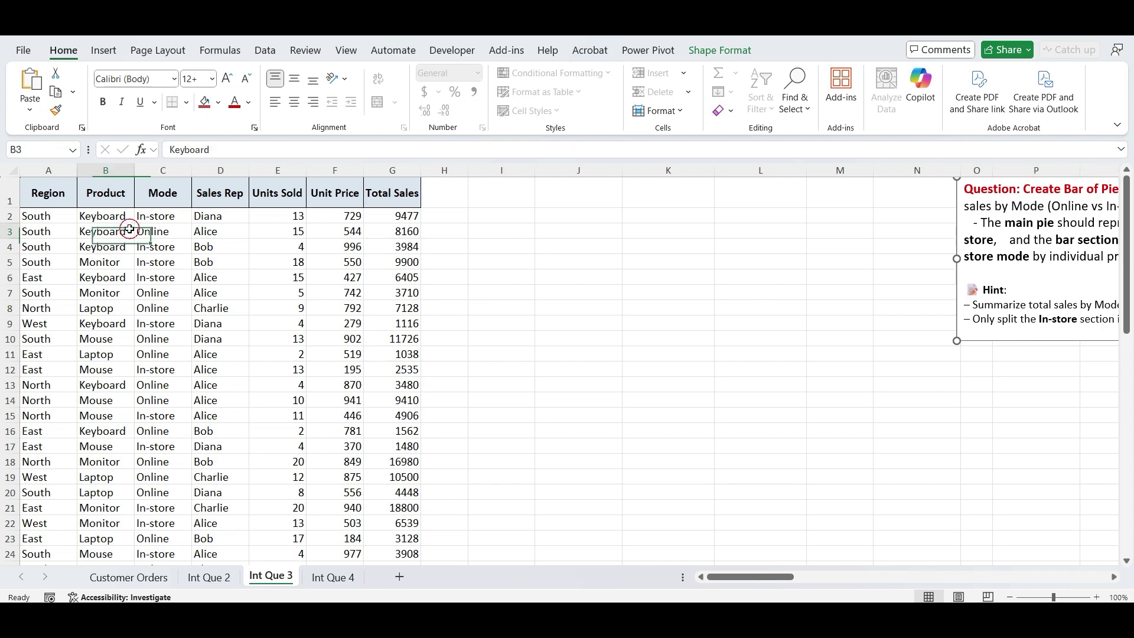
pyautogui.click(106, 48)
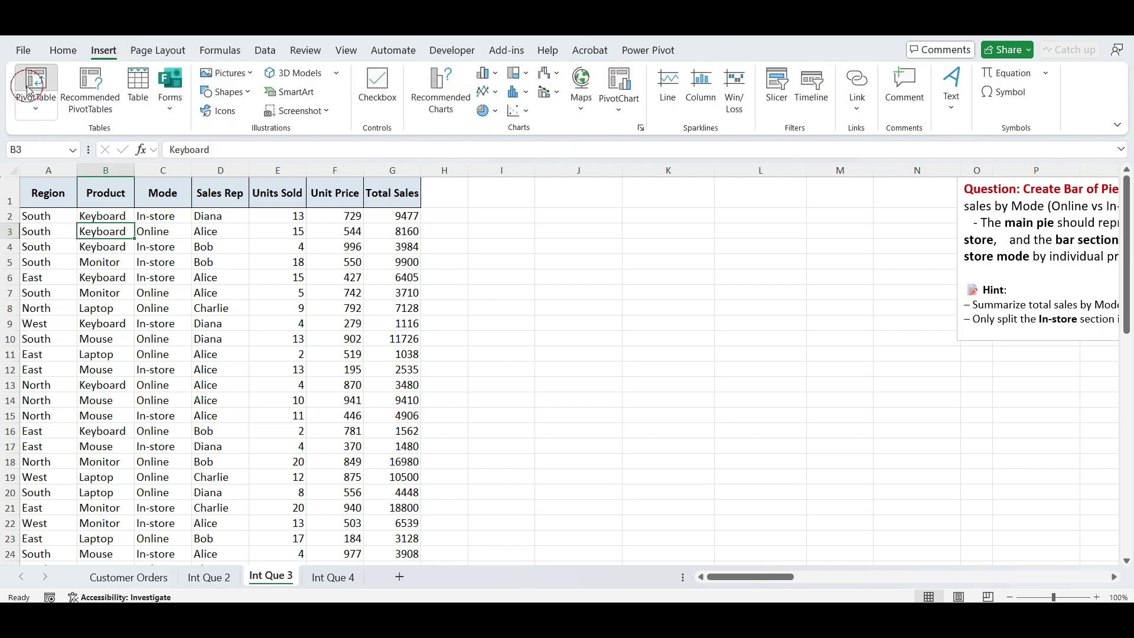
pyautogui.click(34, 83)
pyautogui.click(73, 313)
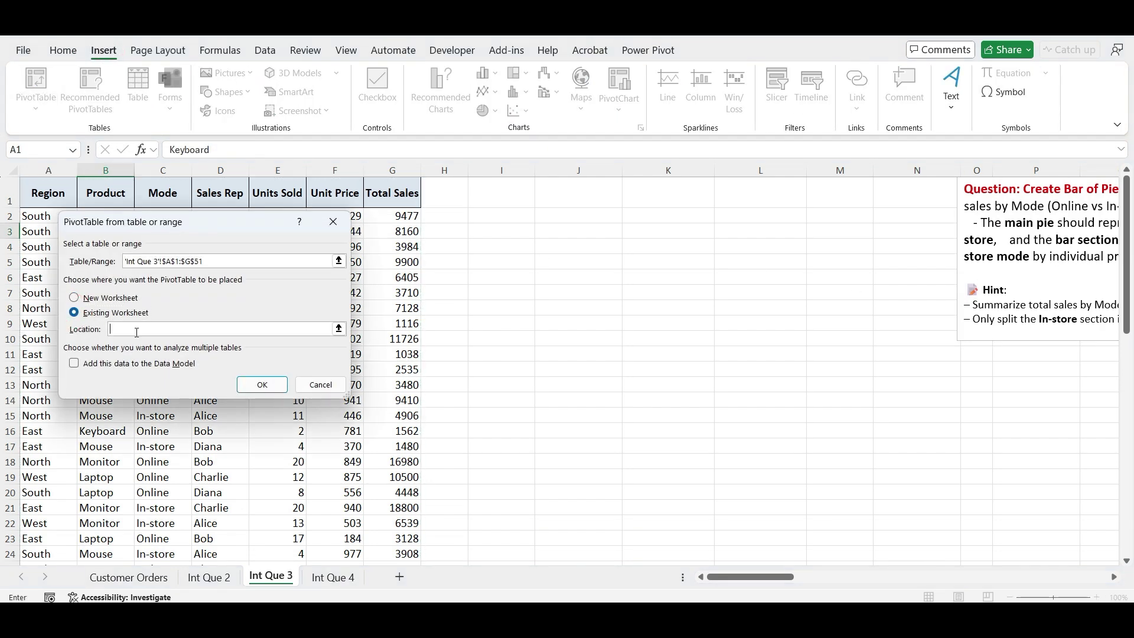
pyautogui.click(491, 201)
pyautogui.click(263, 385)
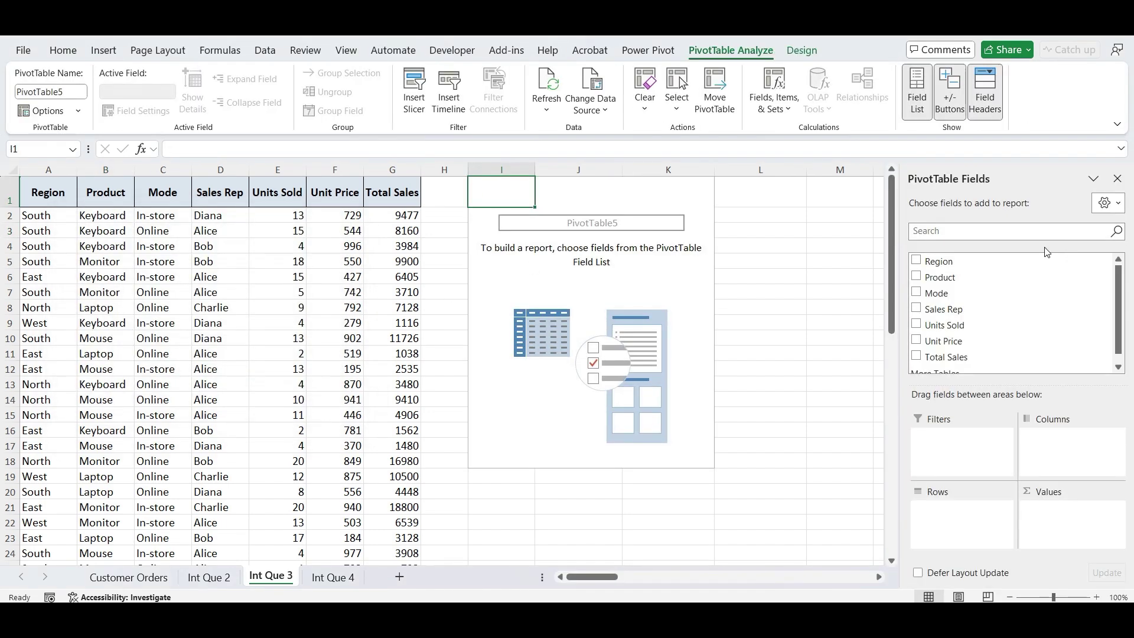
# - Sum Total Sales by Mode in the pivot: In-store 143384, Online 165708
pyautogui.moveTo(938, 295); pyautogui.dragTo(944, 529)
pyautogui.moveTo(949, 357); pyautogui.dragTo(1066, 541)
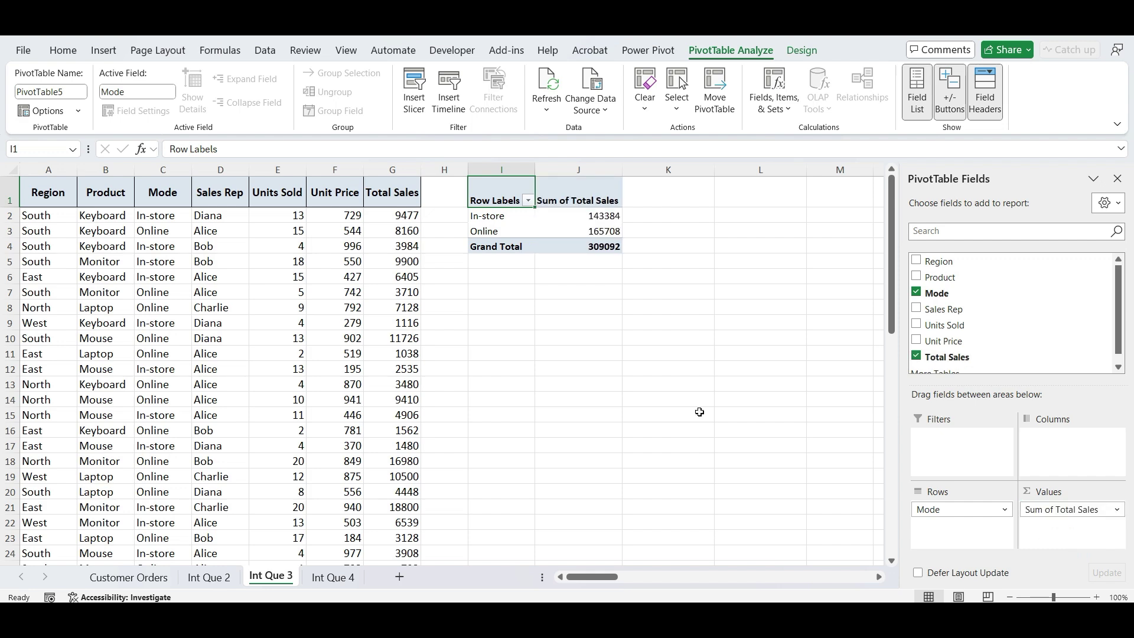
pyautogui.click(485, 307)
pyautogui.click(66, 248)
pyautogui.click(103, 50)
# - Create a second PivotTable at I10 summing Total Sales by Product
pyautogui.click(42, 96)
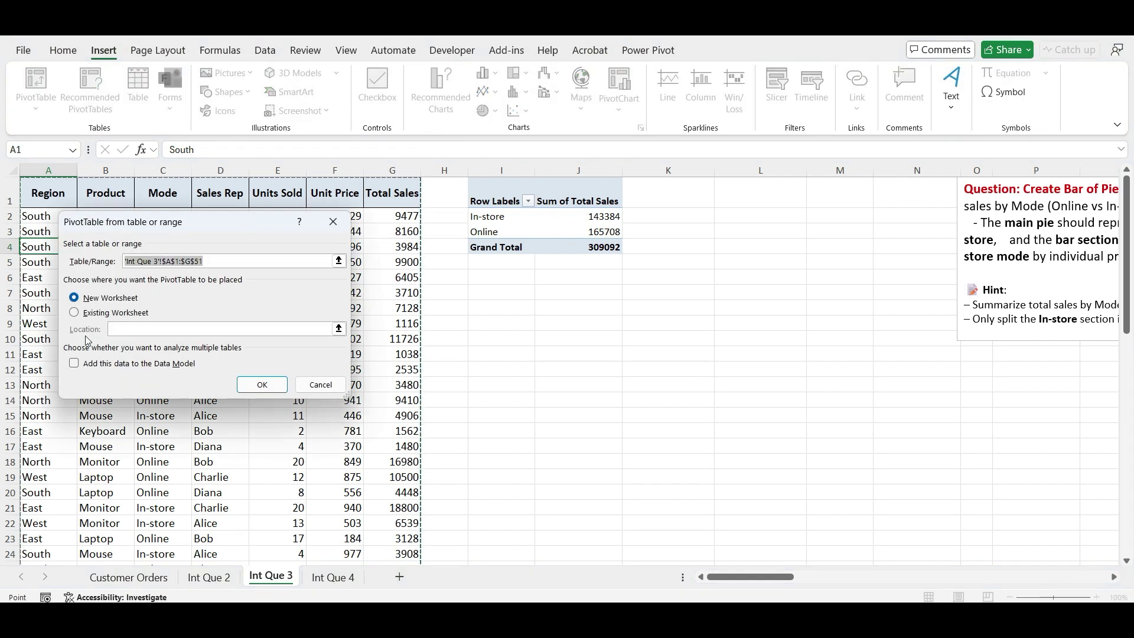
pyautogui.click(75, 313)
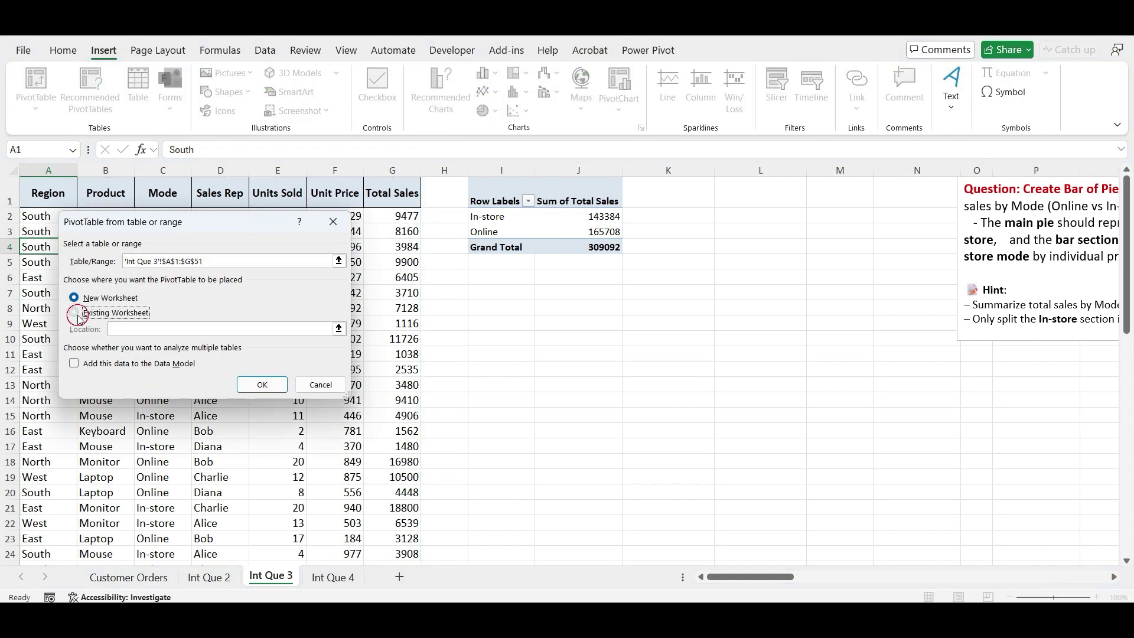
pyautogui.click(491, 339)
pyautogui.click(257, 384)
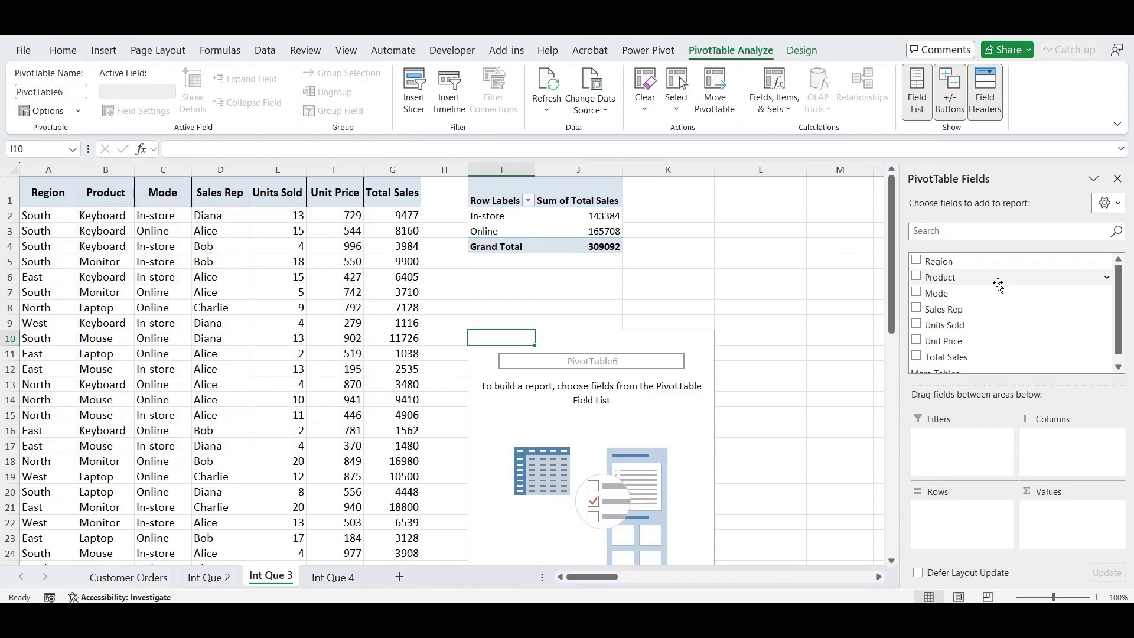
pyautogui.click(939, 278)
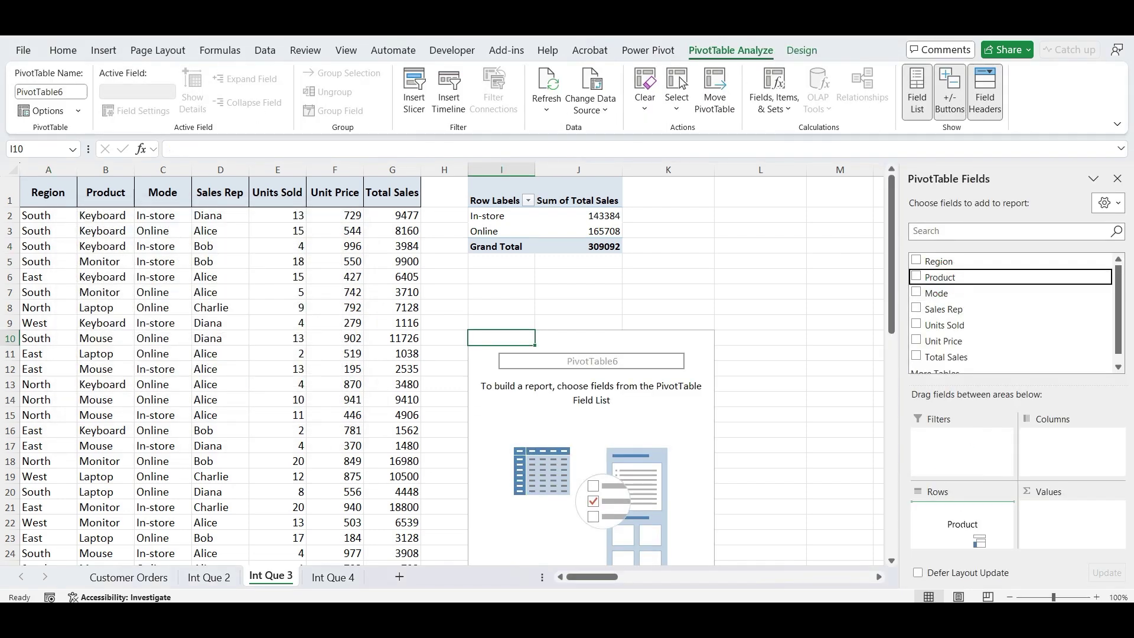
pyautogui.click(942, 357)
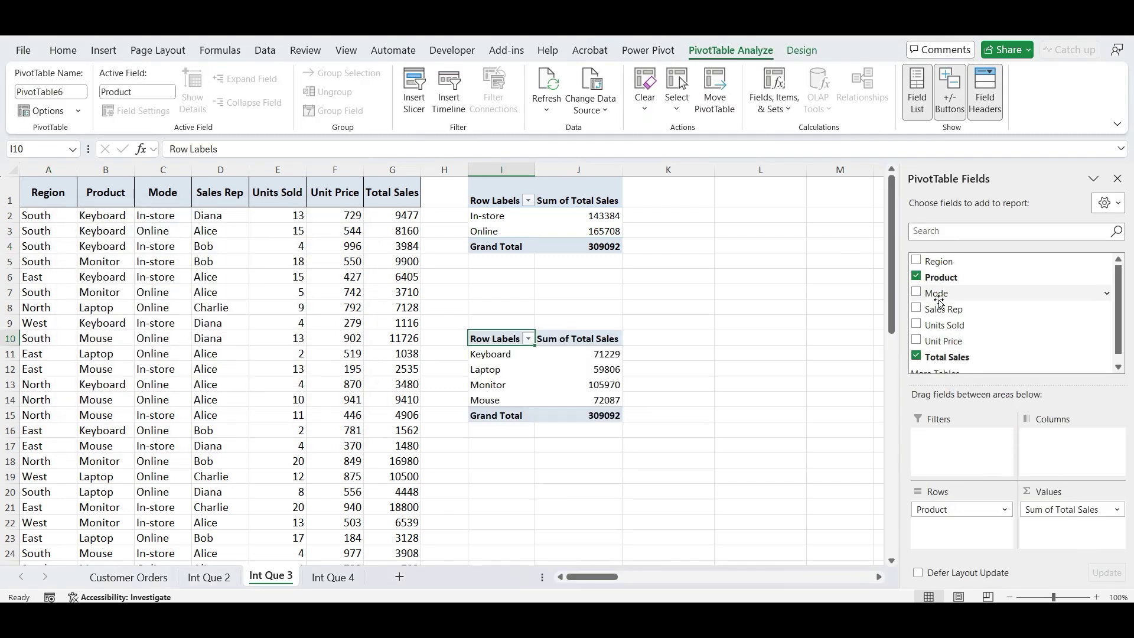
# - Filter the product pivot by Mode to In-store and confirm its 143384 total matches
pyautogui.moveTo(940, 293); pyautogui.dragTo(962, 464)
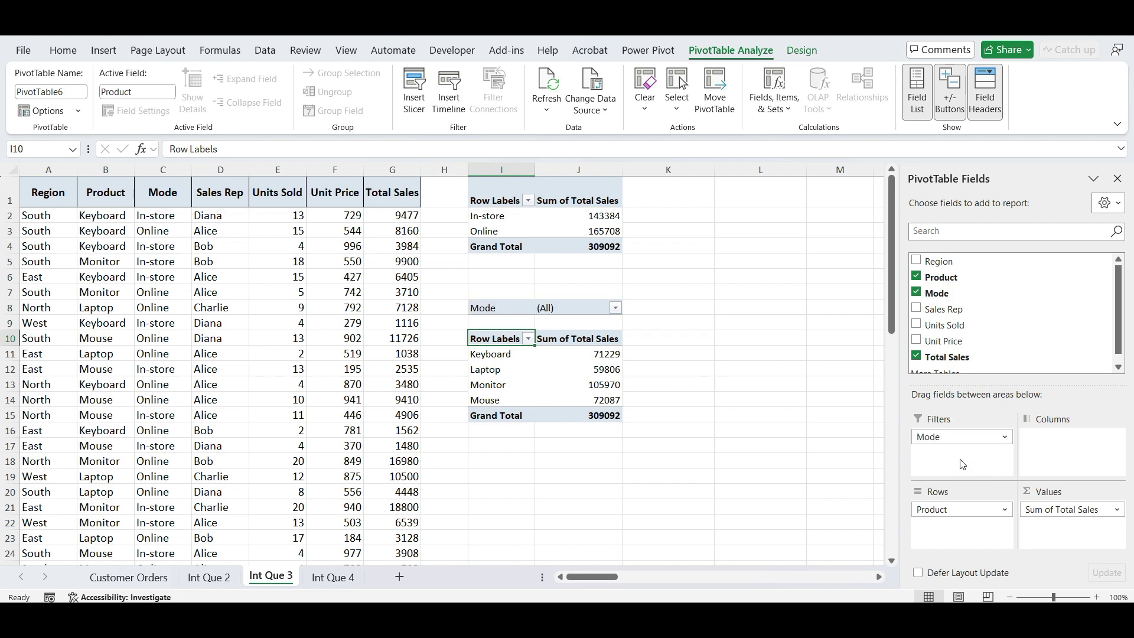
pyautogui.click(616, 308)
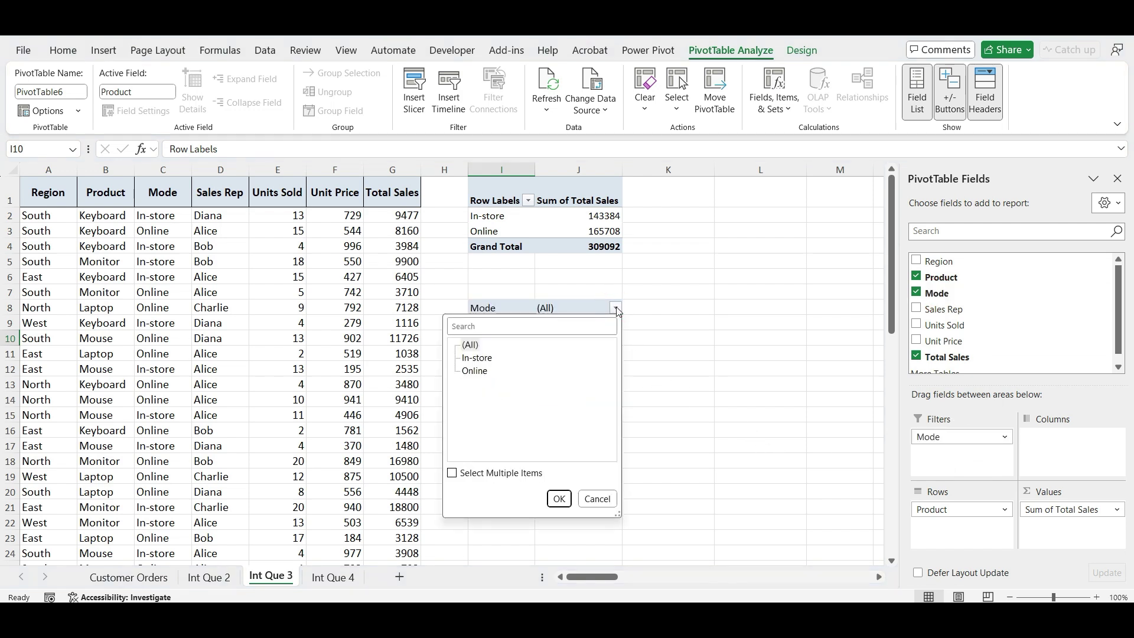
pyautogui.click(498, 359)
pyautogui.click(559, 499)
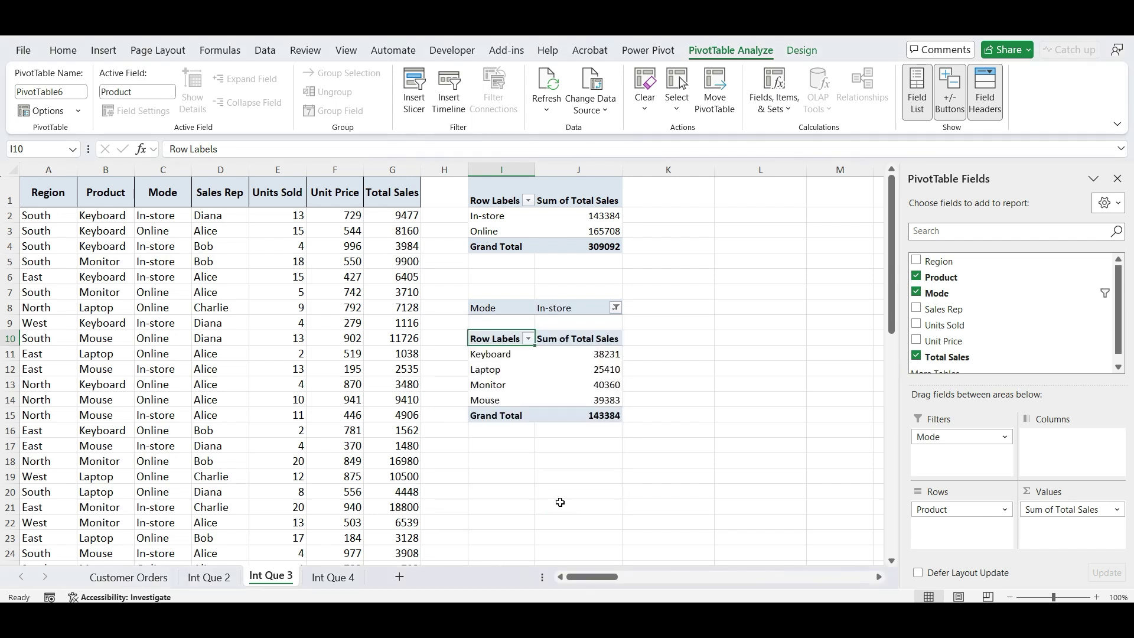
pyautogui.click(600, 416)
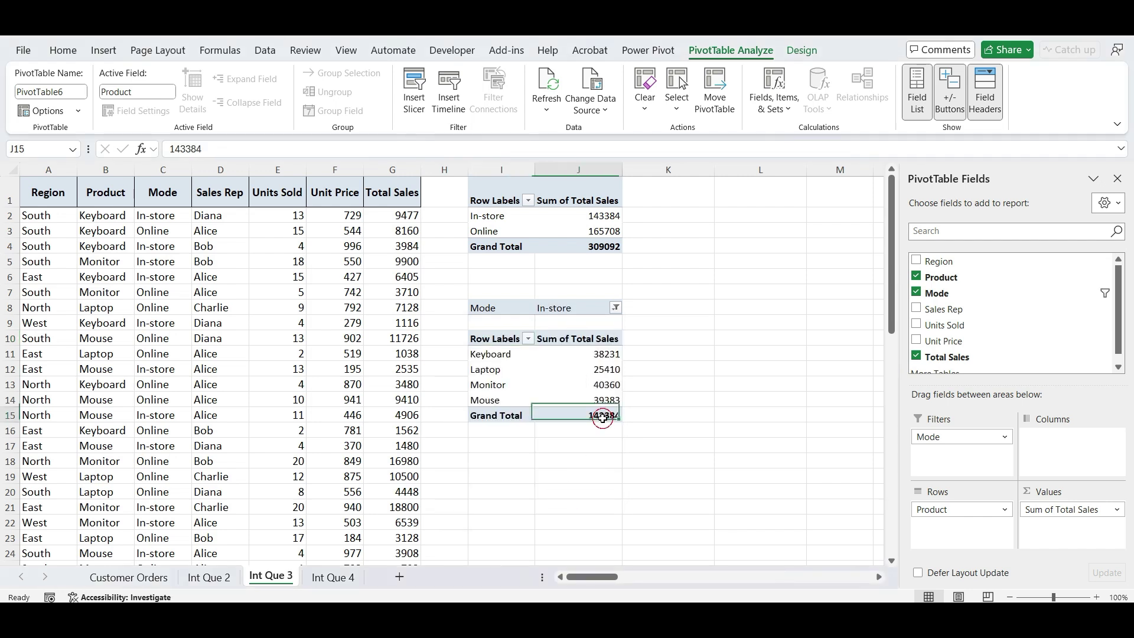
pyautogui.click(603, 215)
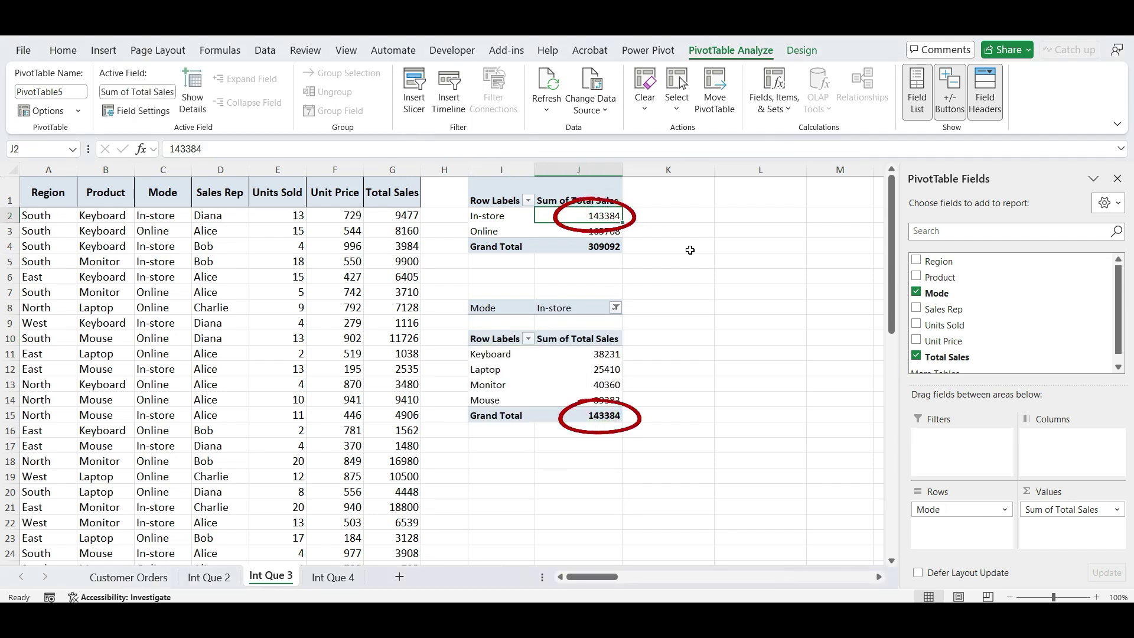
pyautogui.click(730, 328)
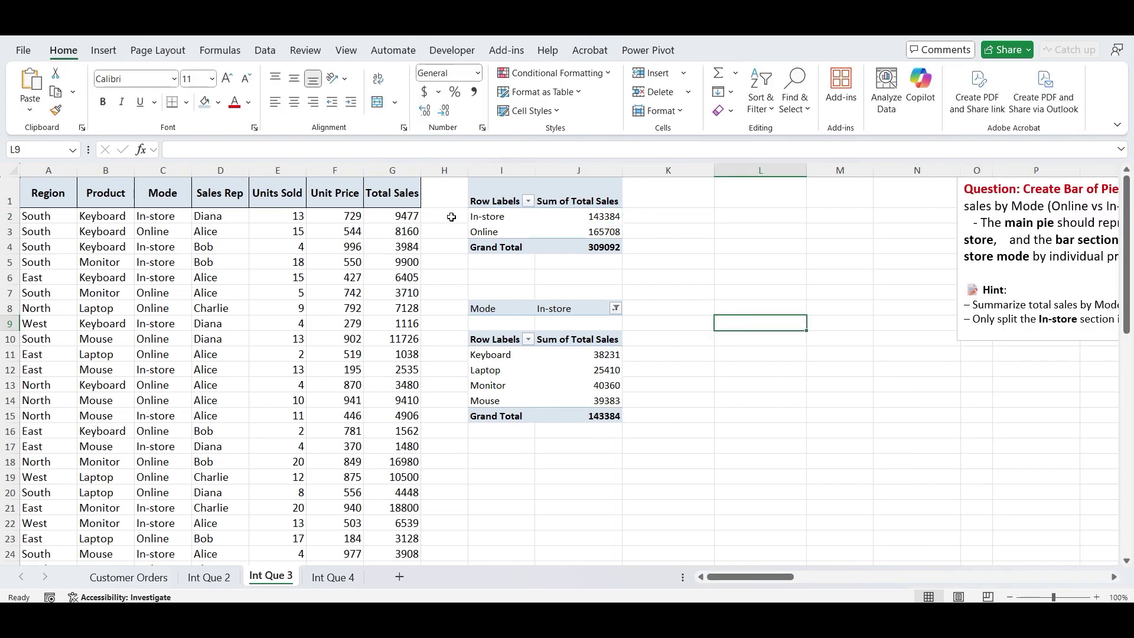
pyautogui.moveTo(479, 216); pyautogui.dragTo(486, 229)
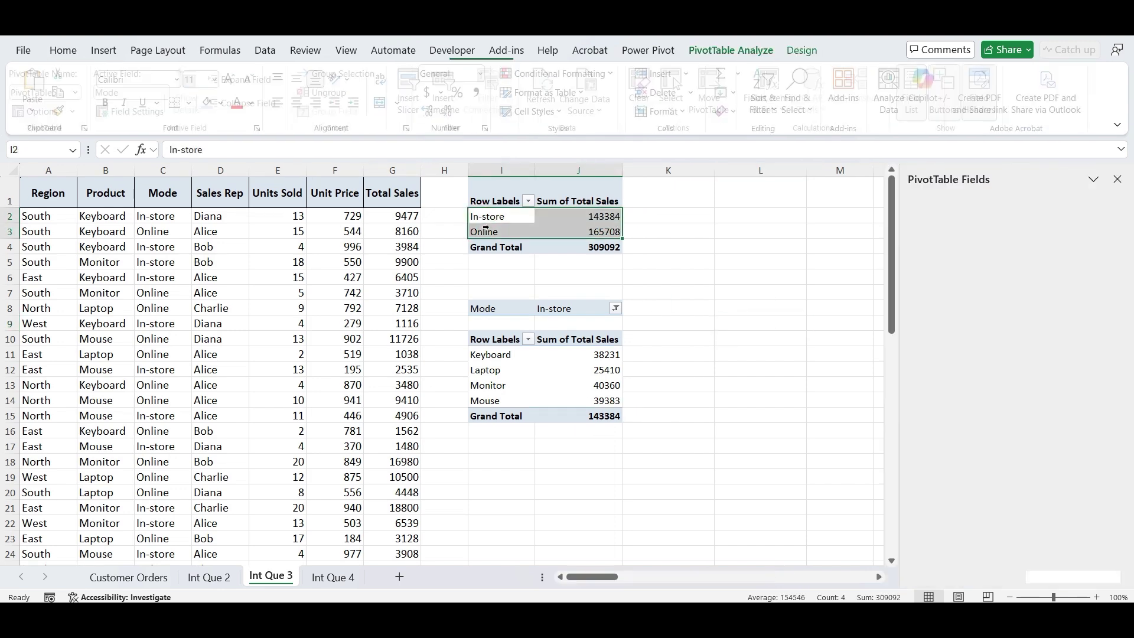
# - Copy the Mode totals to L3 and delete the In-store row, keeping Online 165708
pyautogui.hotkey('ctrl', 'c')
pyautogui.click(693, 231)
pyautogui.click(740, 229)
pyautogui.hotkey('ctrl', 'v')
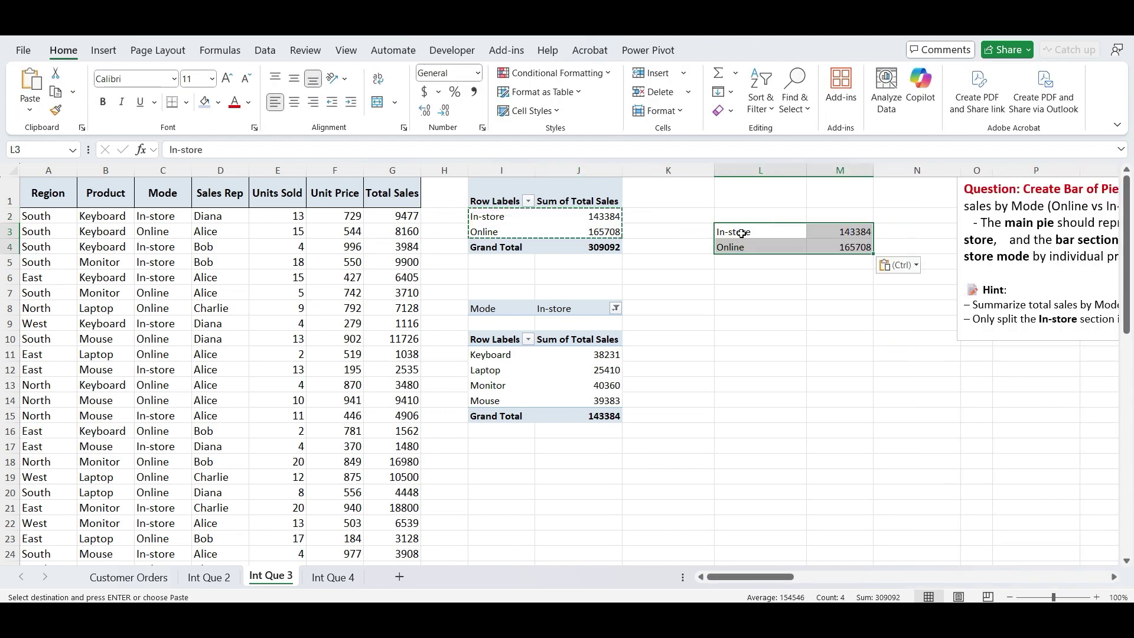
pyautogui.click(742, 233)
pyautogui.moveTo(742, 233); pyautogui.dragTo(827, 238)
pyautogui.press('Delete')
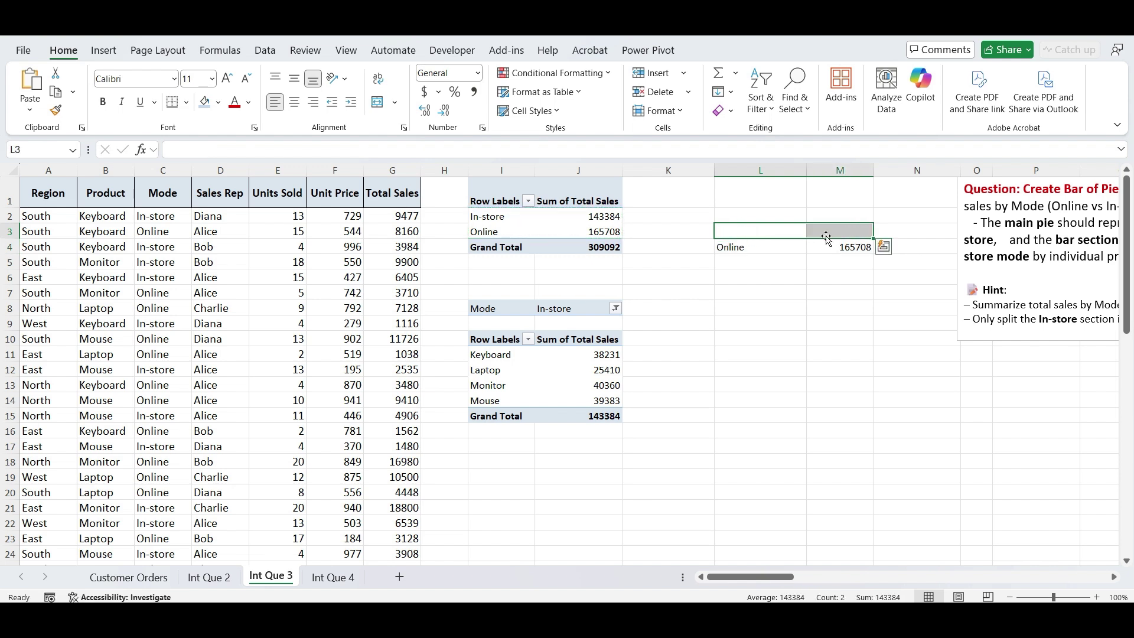
# - Copy the In-store product totals from I11:J14 to L5, below Online
pyautogui.click(498, 349)
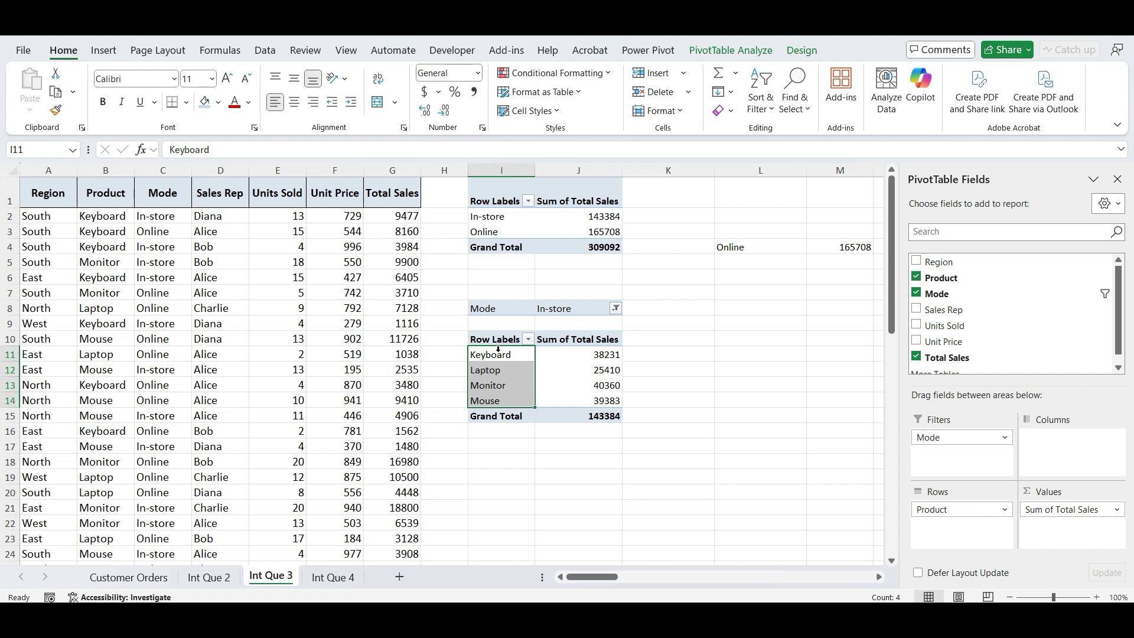
pyautogui.moveTo(498, 352); pyautogui.dragTo(573, 394)
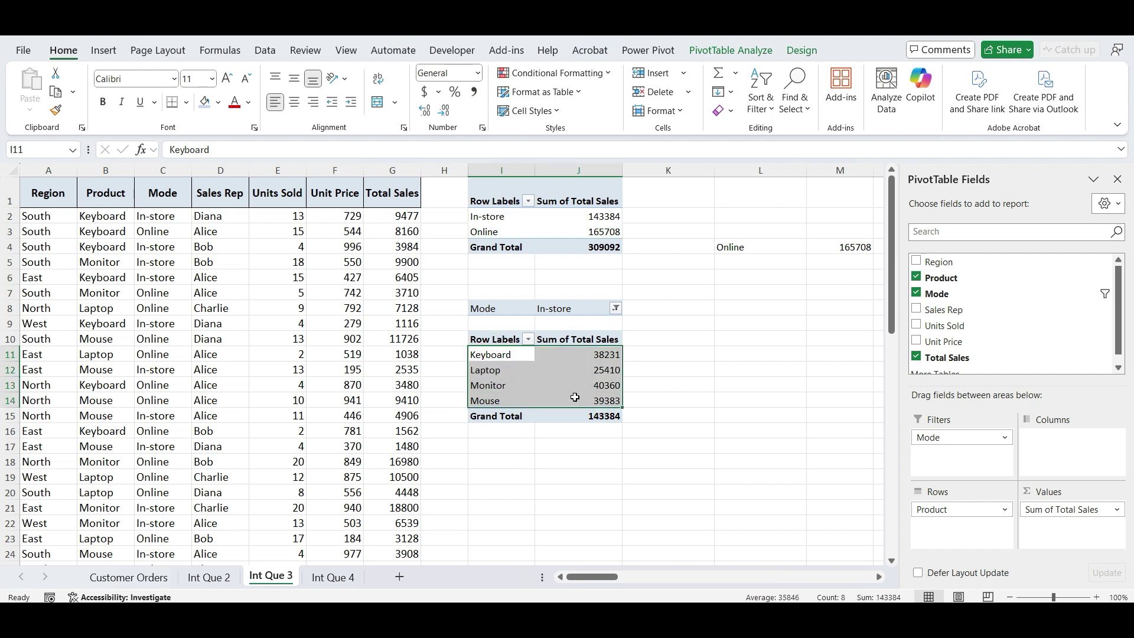
pyautogui.hotkey('ctrl', 'c')
pyautogui.click(730, 262)
pyautogui.hotkey('ctrl', 'v')
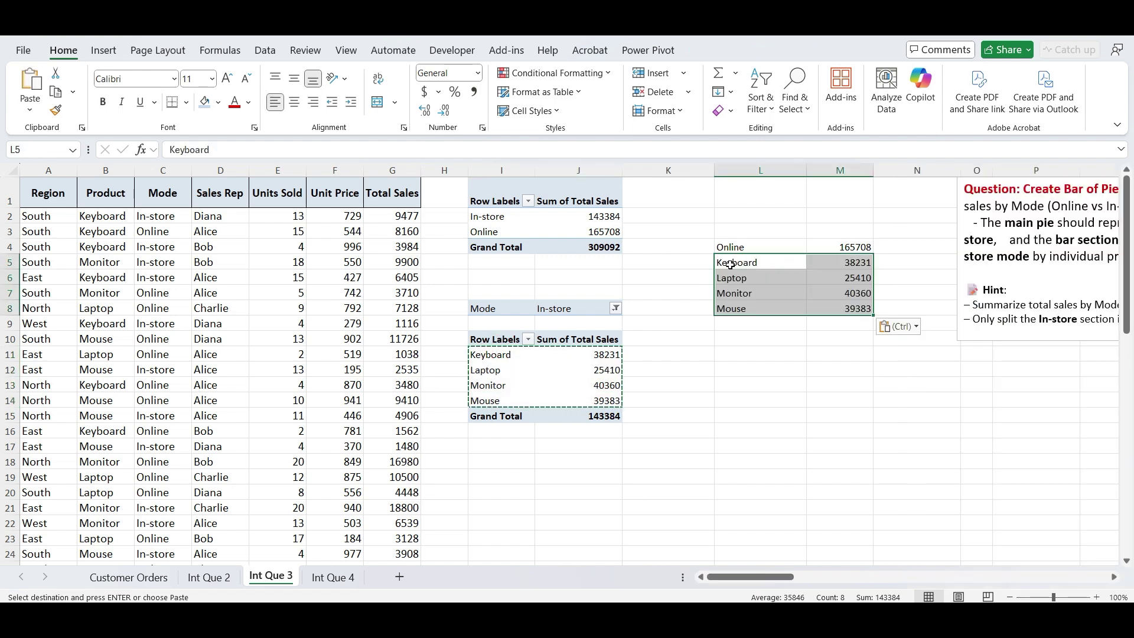
pyautogui.click(730, 354)
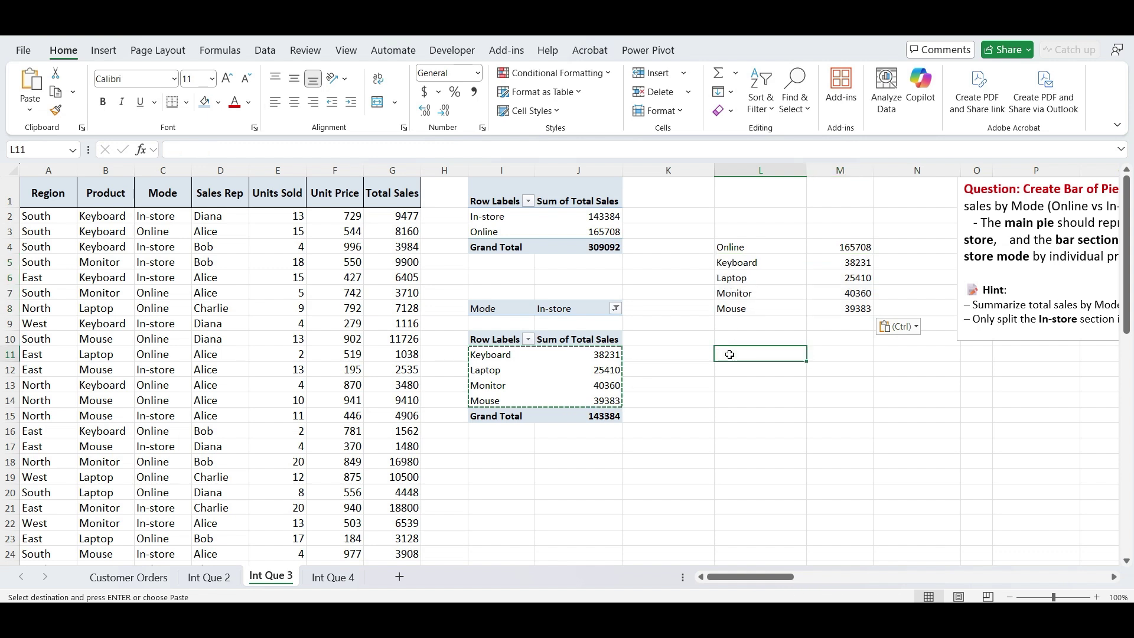
pyautogui.moveTo(839, 247); pyautogui.dragTo(845, 304)
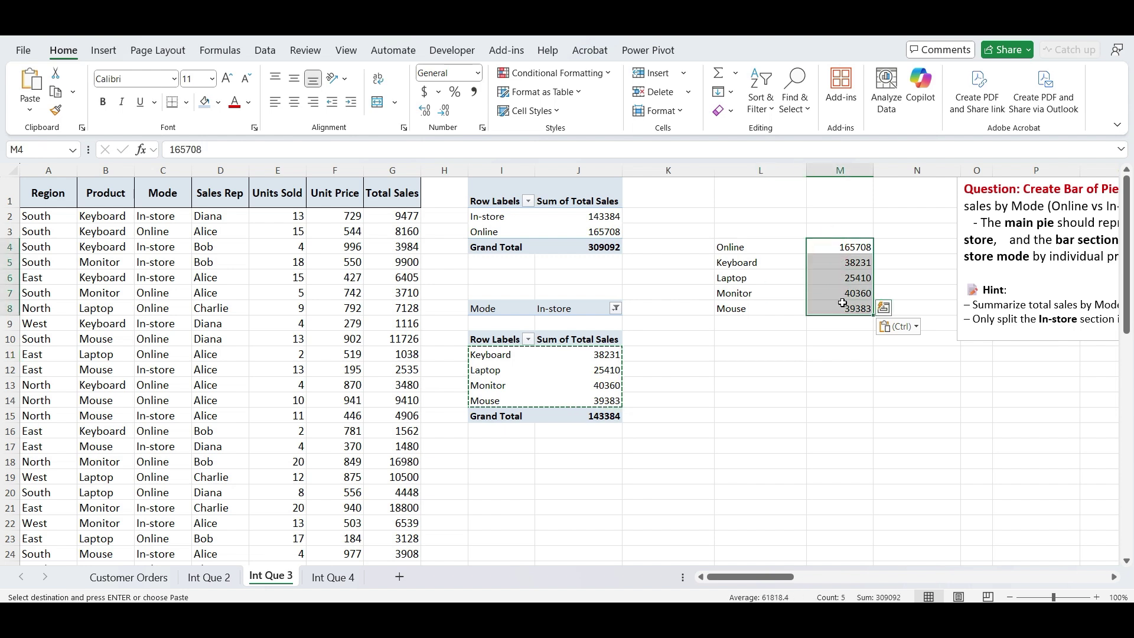
# - Insert a Bar of Pie chart from L4:M8 and drag it up-left over columns F–J
pyautogui.moveTo(737, 247); pyautogui.dragTo(844, 312)
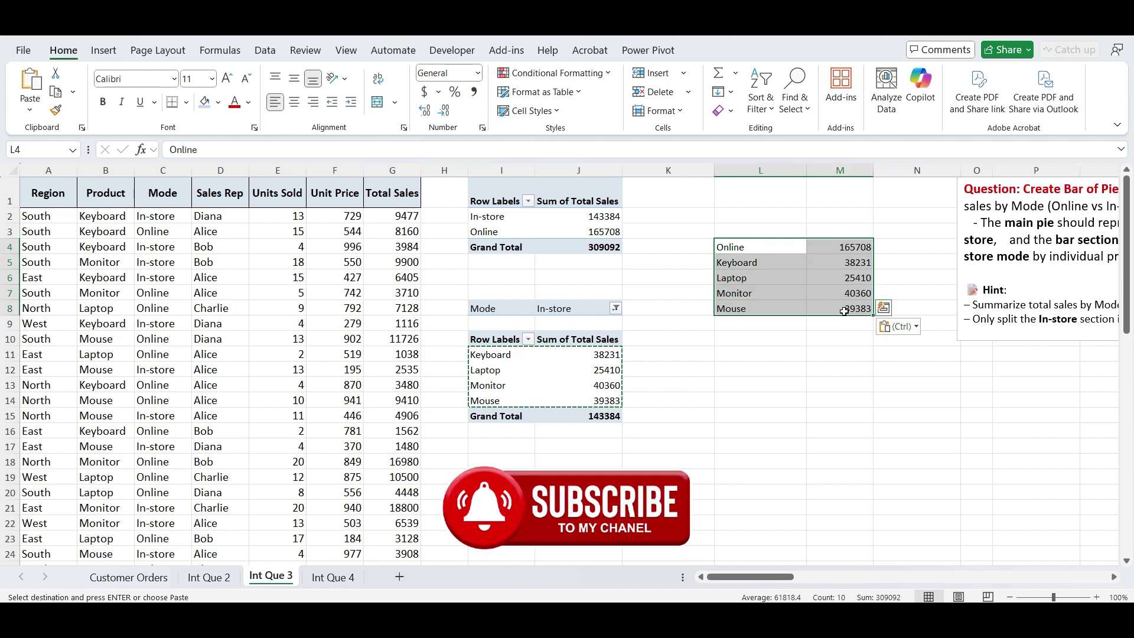
pyautogui.click(103, 50)
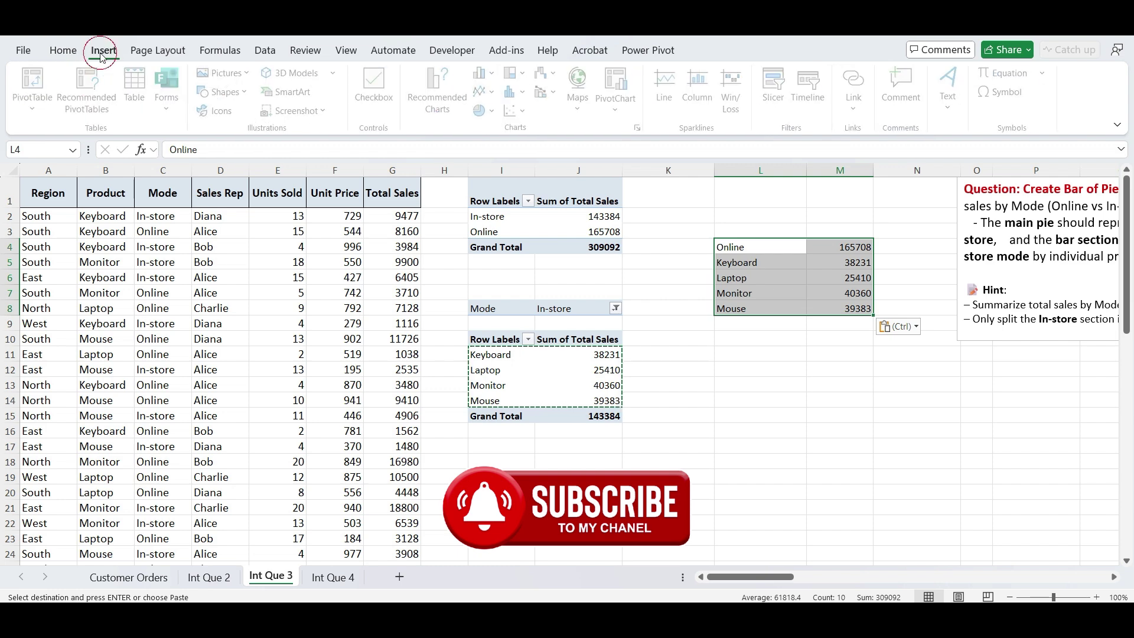
pyautogui.click(489, 110)
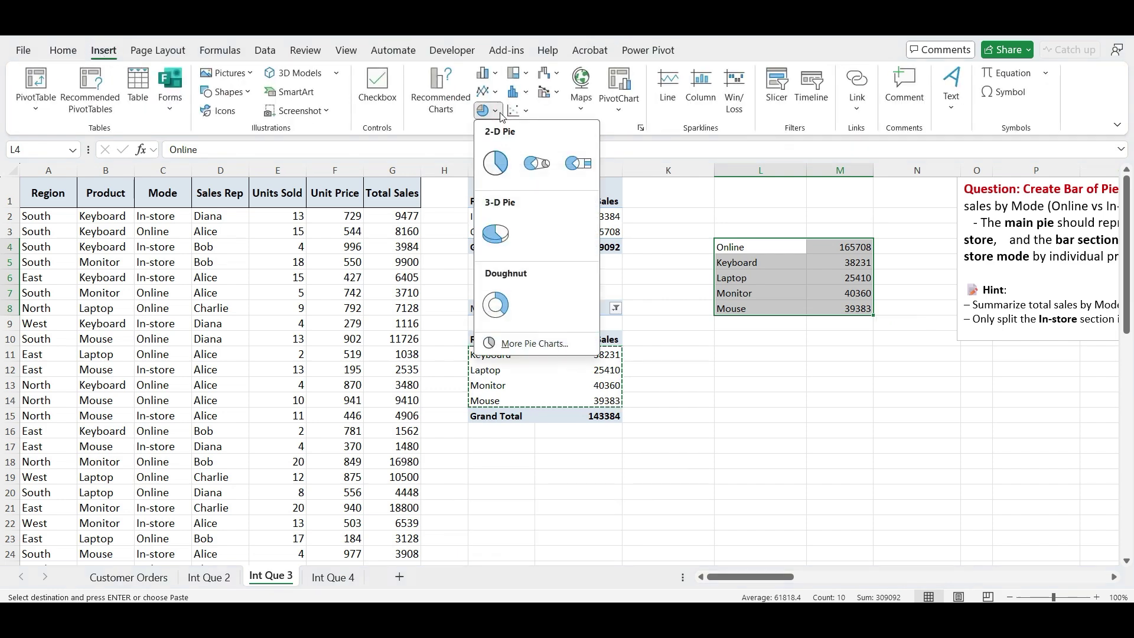
pyautogui.click(578, 163)
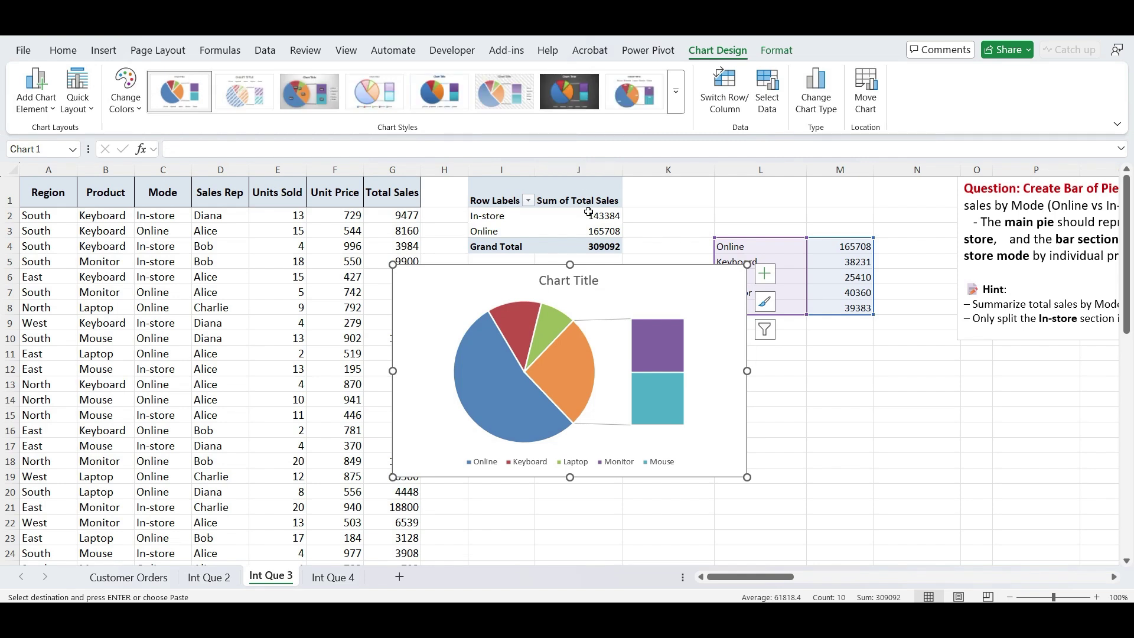
pyautogui.moveTo(613, 264); pyautogui.dragTo(559, 200)
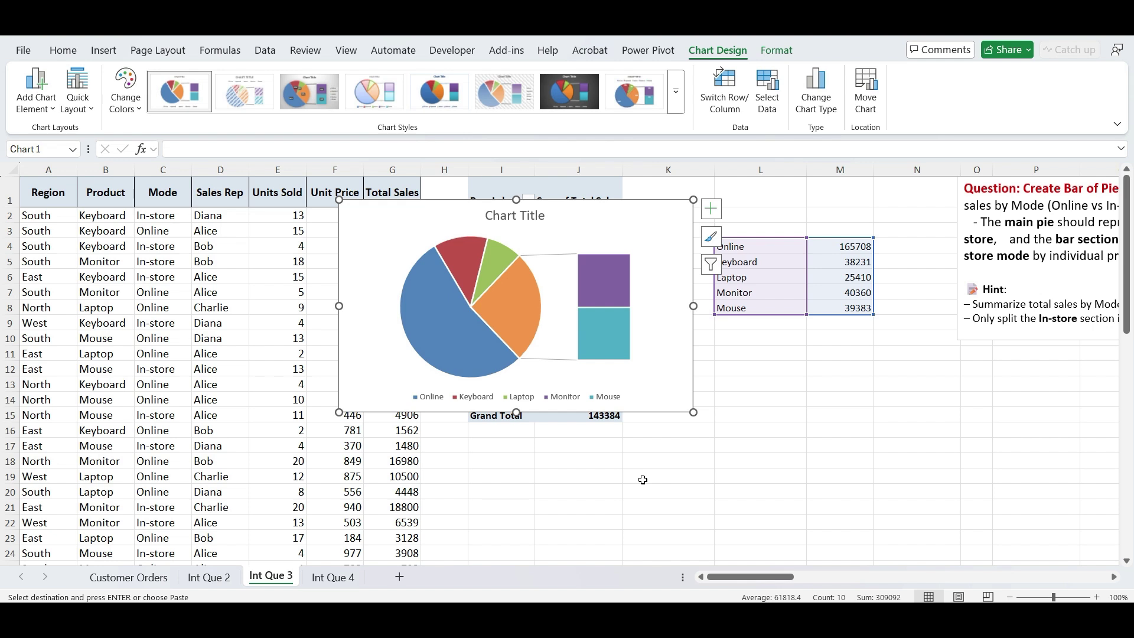
# - Keep the Bar of Pie split by position, put 4 values in the second plot, and shift the chart left
pyautogui.rightClick(510, 305)
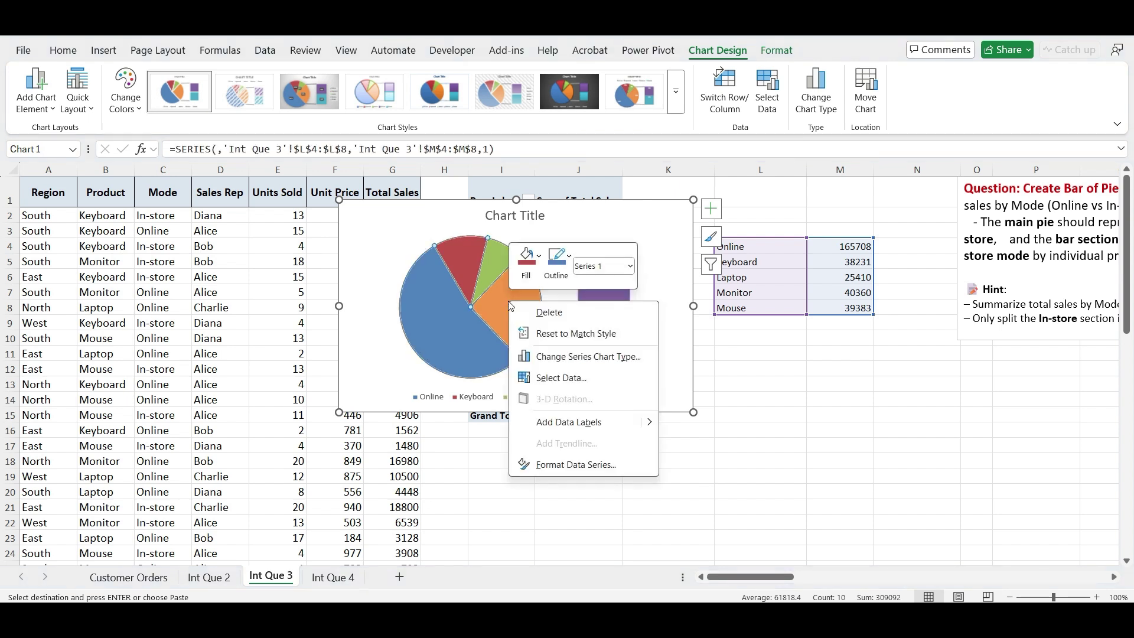
pyautogui.click(557, 465)
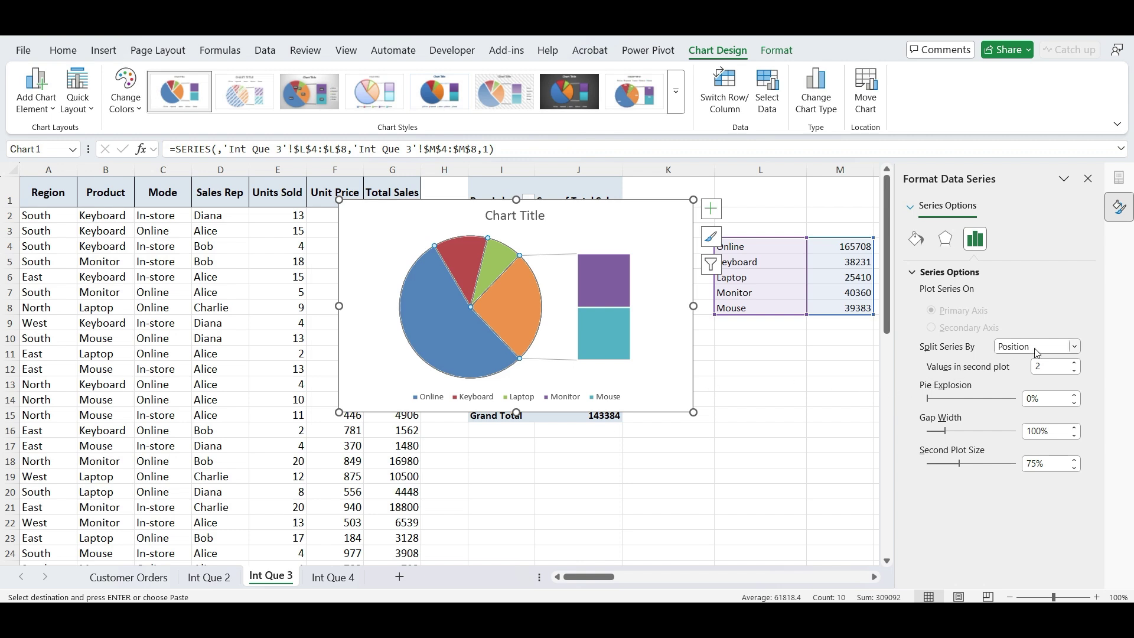
pyautogui.click(1016, 348)
pyautogui.click(1016, 349)
pyautogui.click(1076, 363)
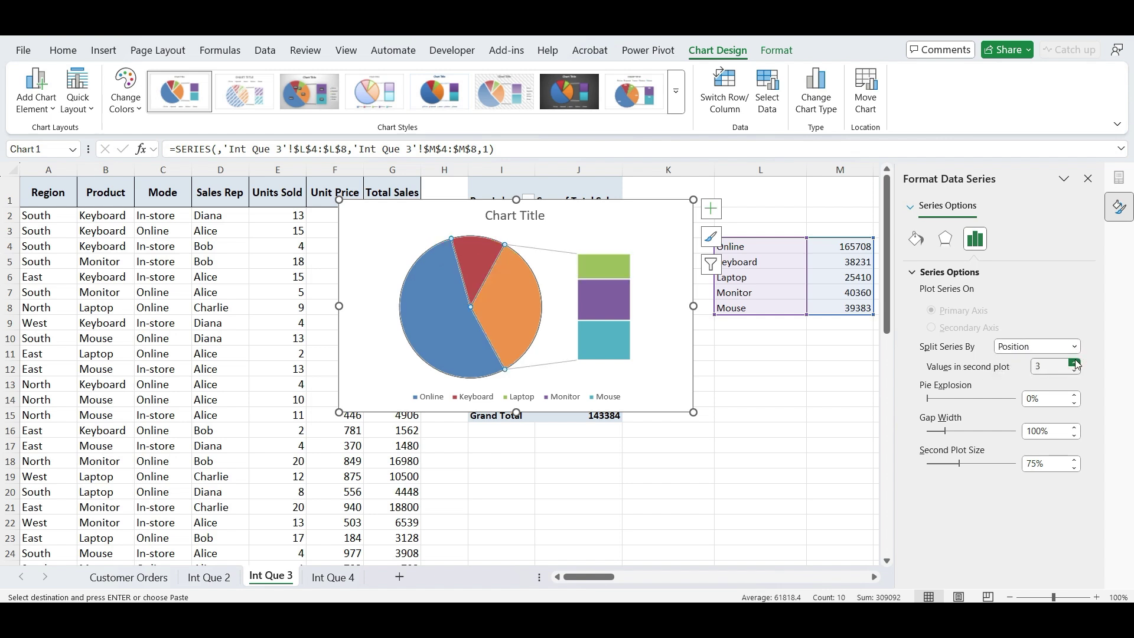
pyautogui.click(1076, 362)
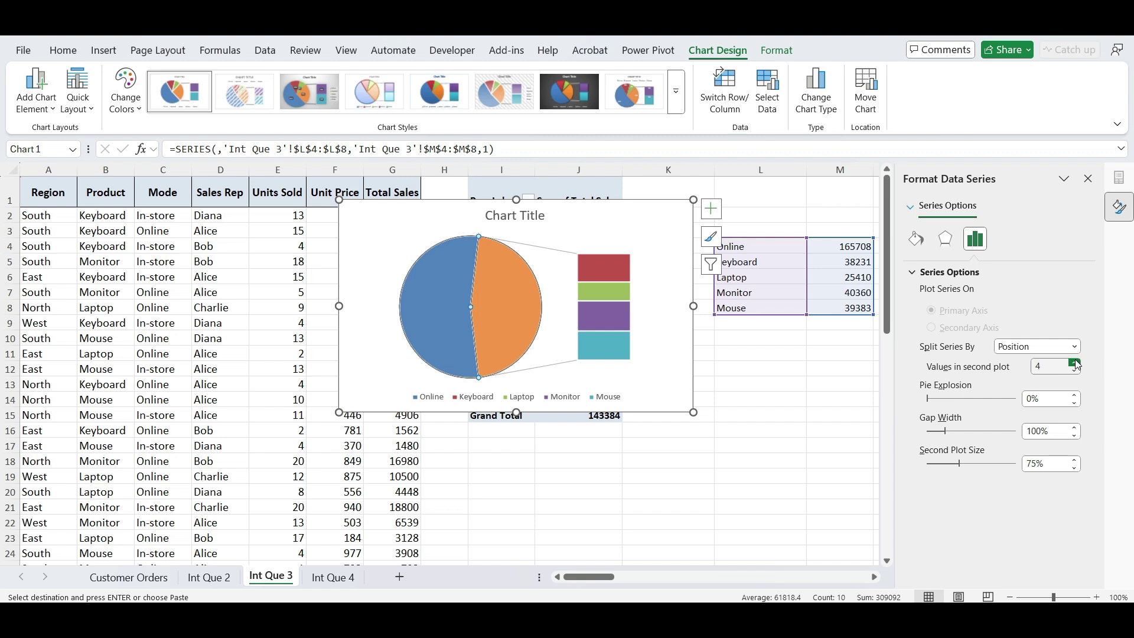
pyautogui.moveTo(650, 410); pyautogui.dragTo(598, 412)
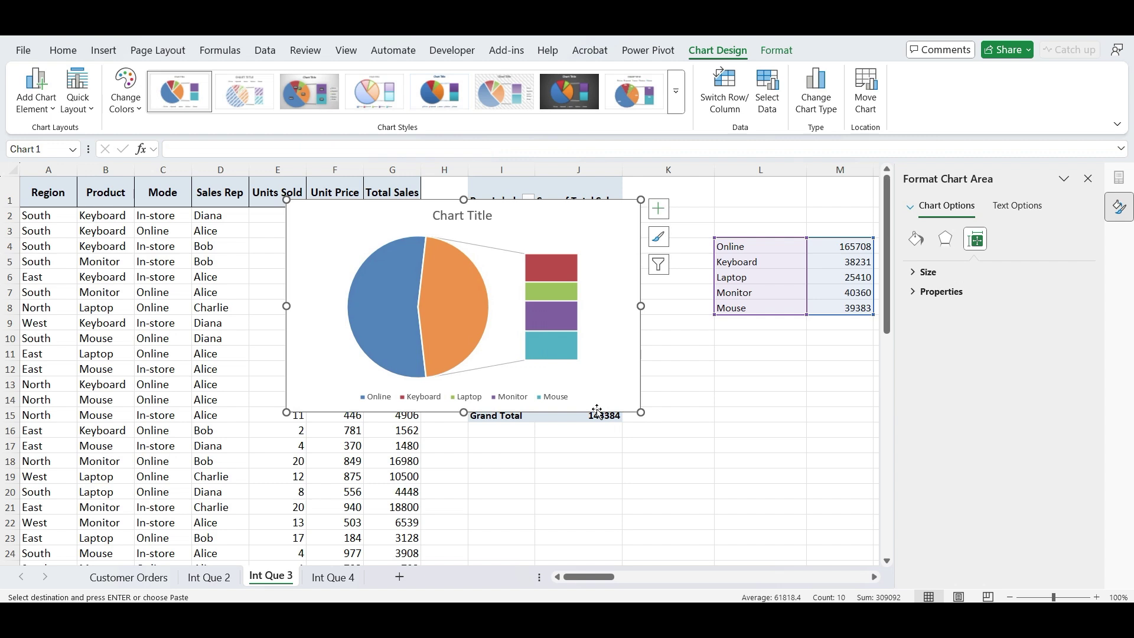
# - Add bold data labels showing category name and percentage on separate lines, without values
pyautogui.click(658, 209)
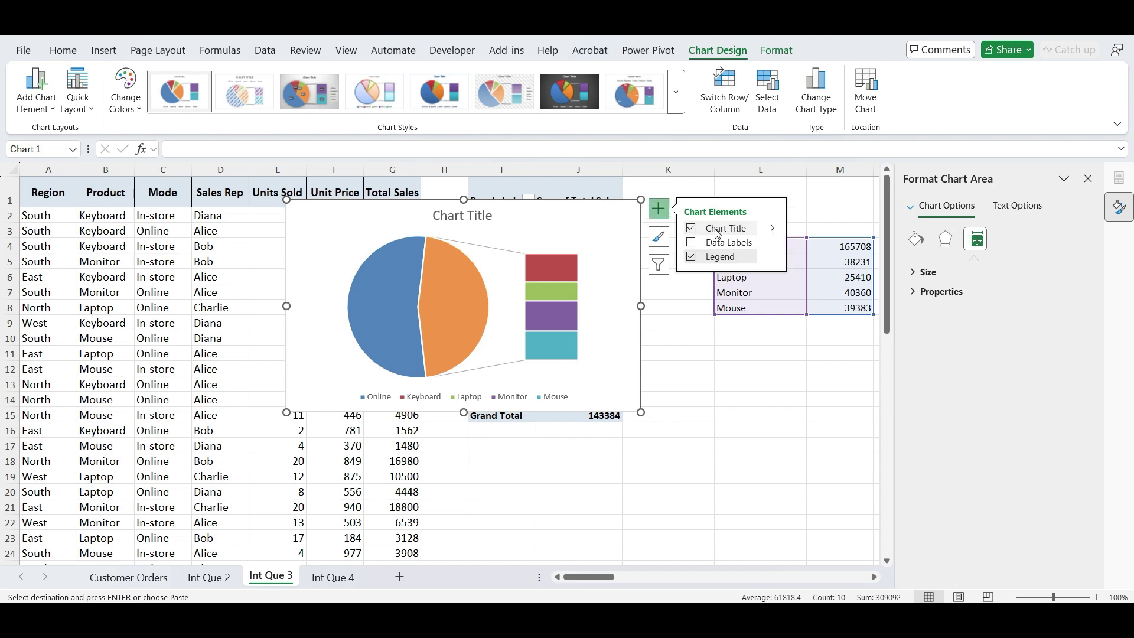
pyautogui.click(775, 242)
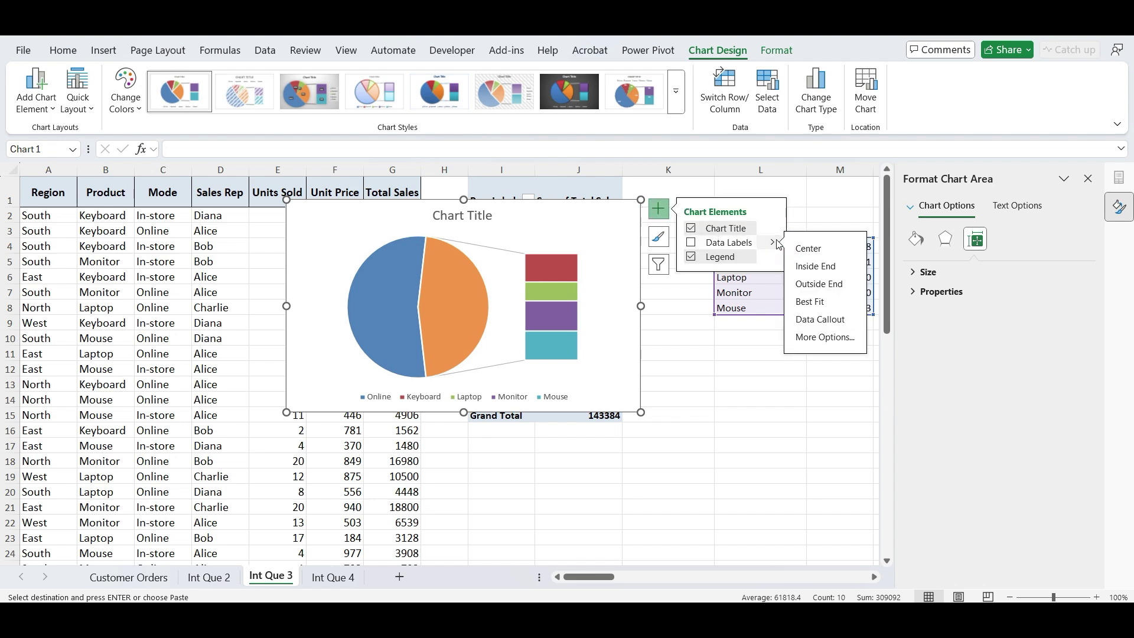
pyautogui.click(816, 337)
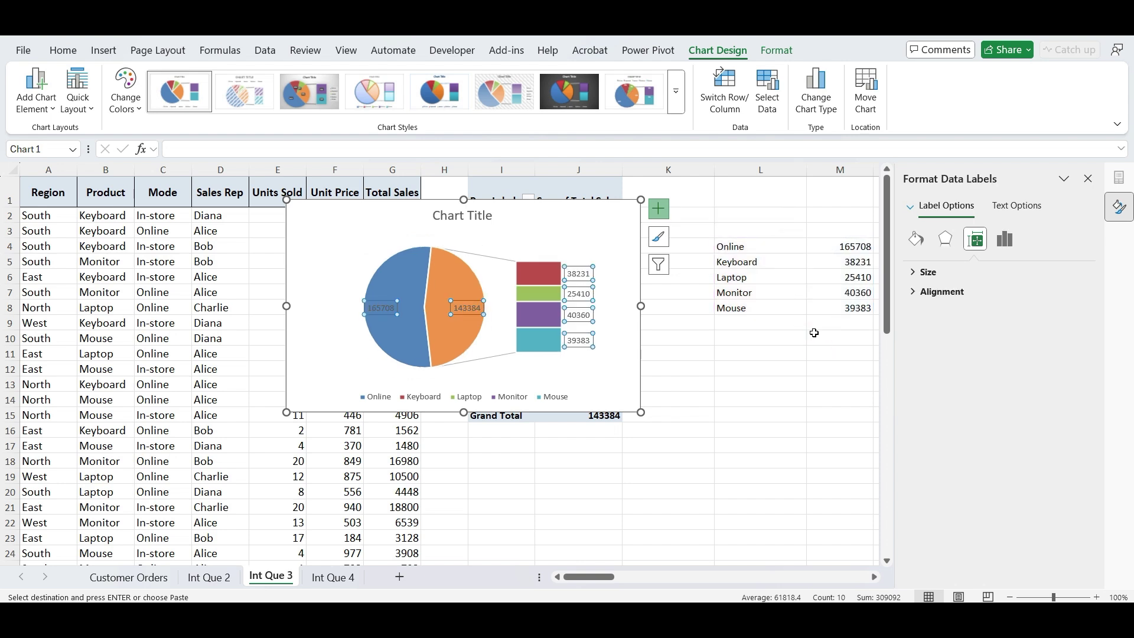
pyautogui.click(1007, 241)
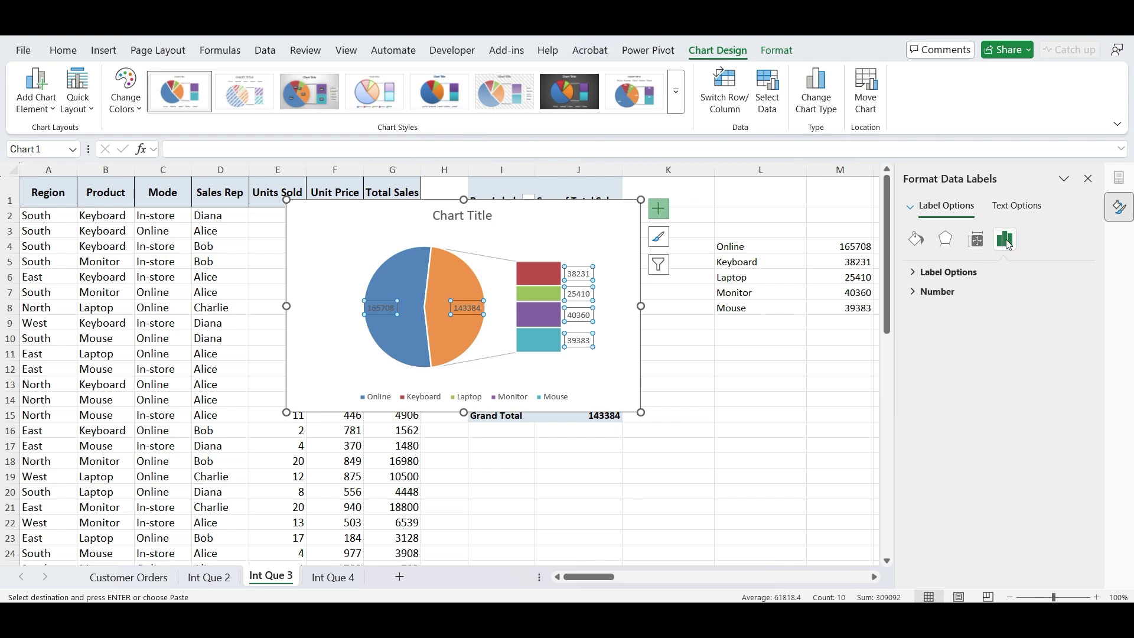
pyautogui.click(920, 272)
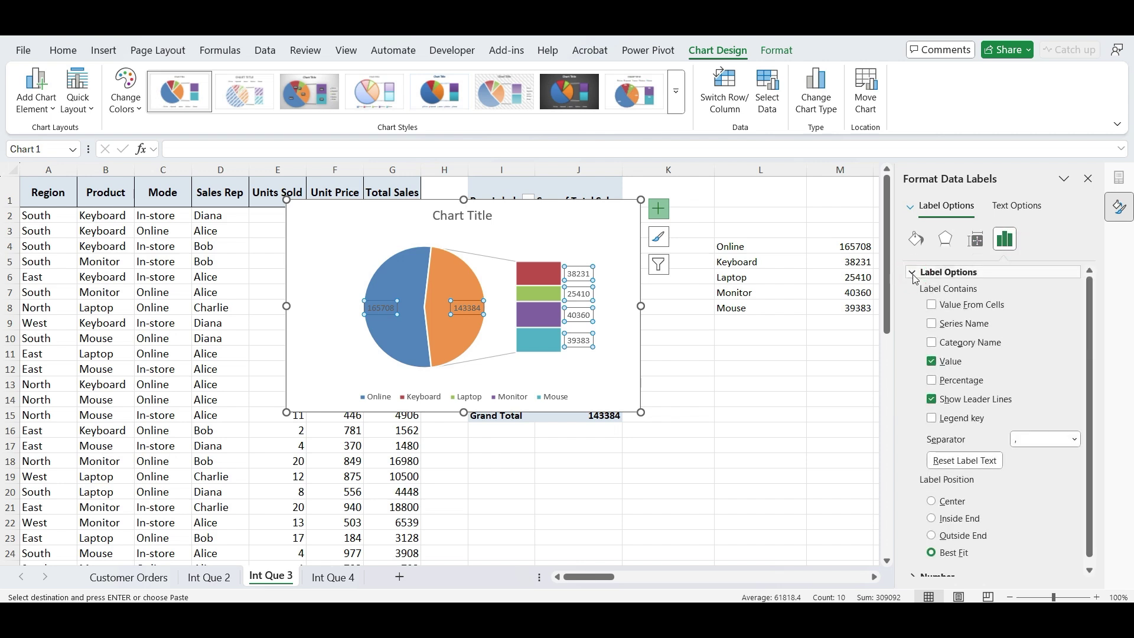
pyautogui.click(932, 342)
pyautogui.click(932, 380)
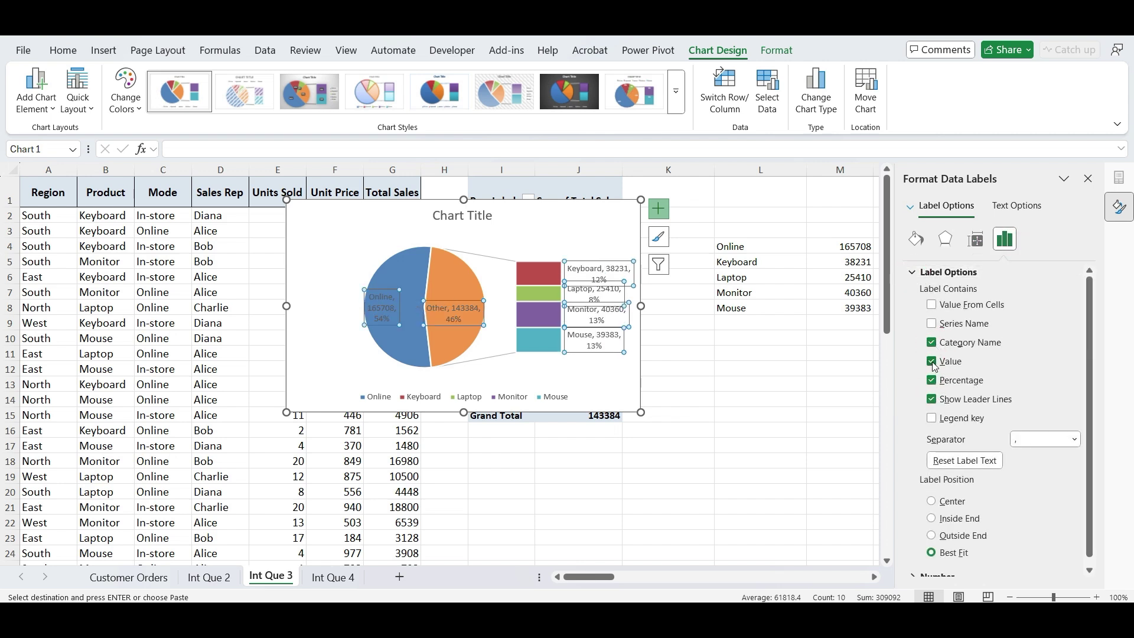
pyautogui.click(933, 363)
pyautogui.click(1043, 440)
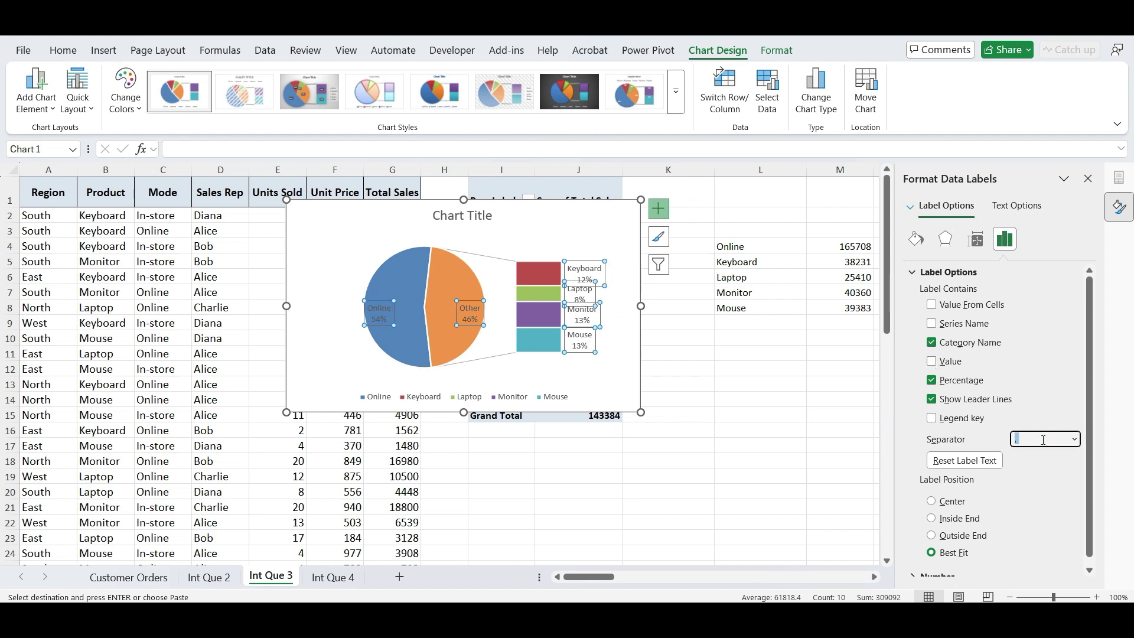
pyautogui.click(1075, 440)
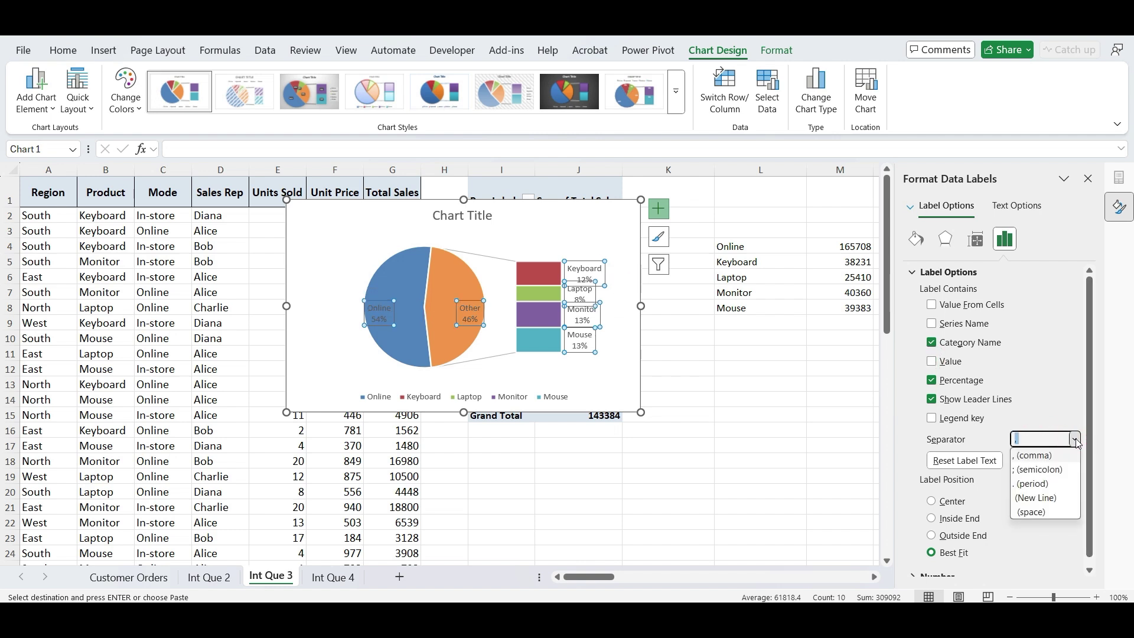
pyautogui.click(1043, 500)
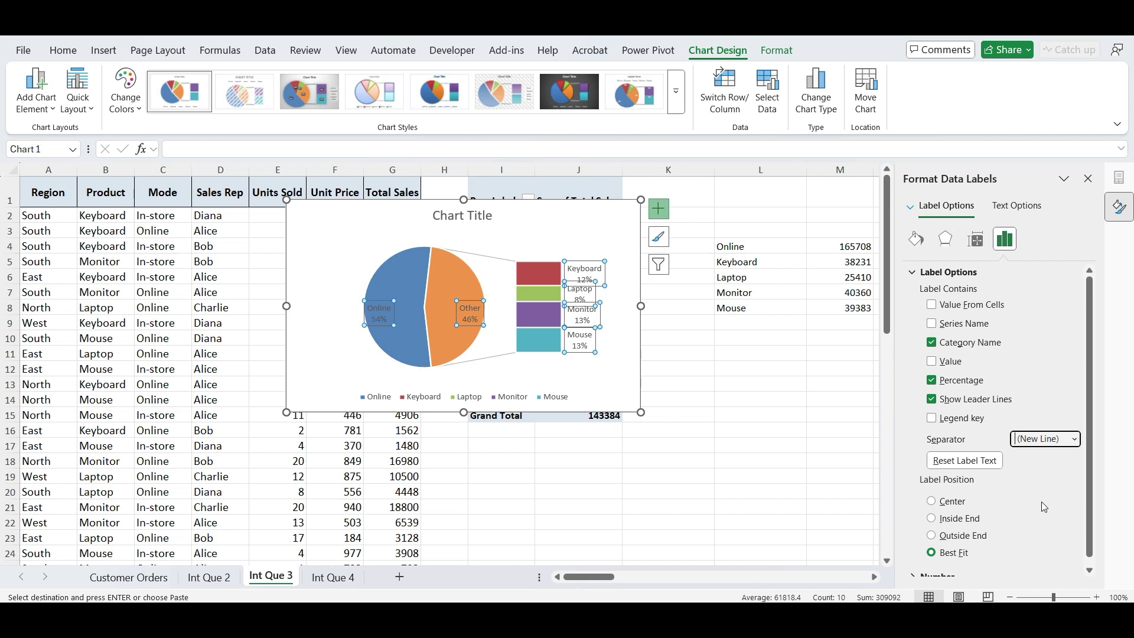
pyautogui.click(62, 51)
pyautogui.click(110, 102)
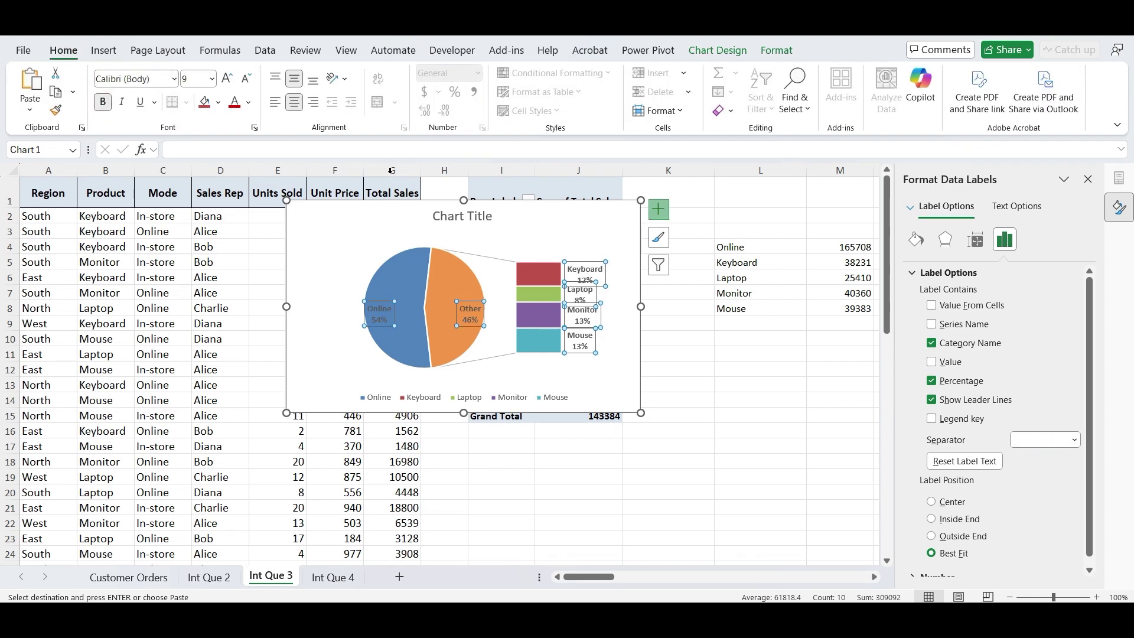
# - Retitle the chart 'Sales Distribution Breakdown'
pyautogui.click(450, 217)
pyautogui.tripleClick(450, 217)
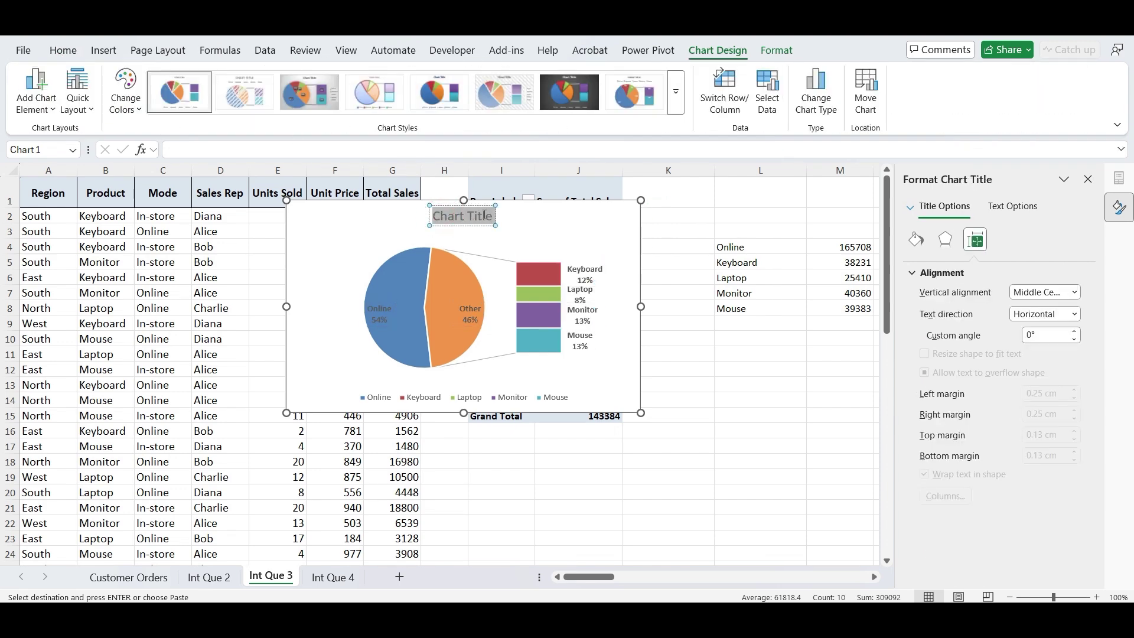
pyautogui.write('Sales Distribution')
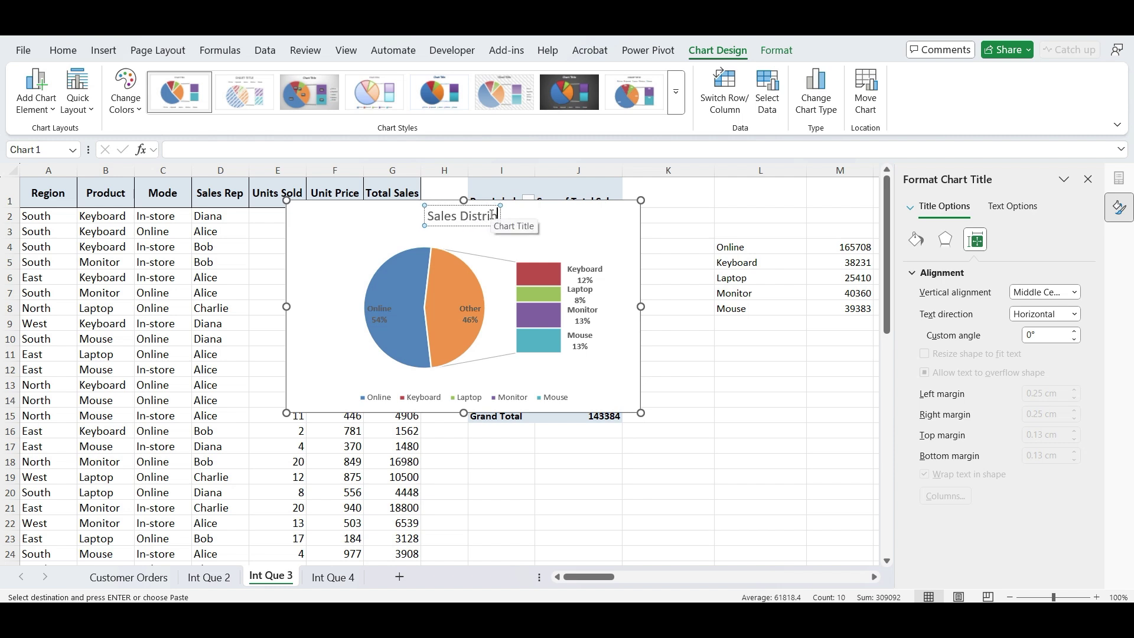
pyautogui.write(' Breakdown')
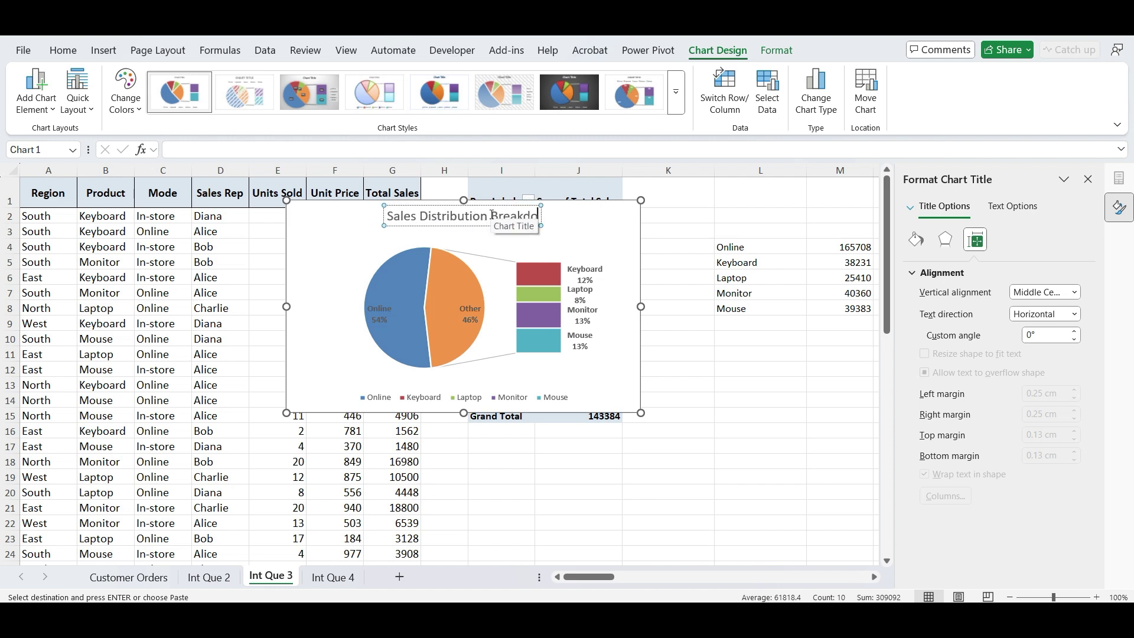
pyautogui.click(542, 220)
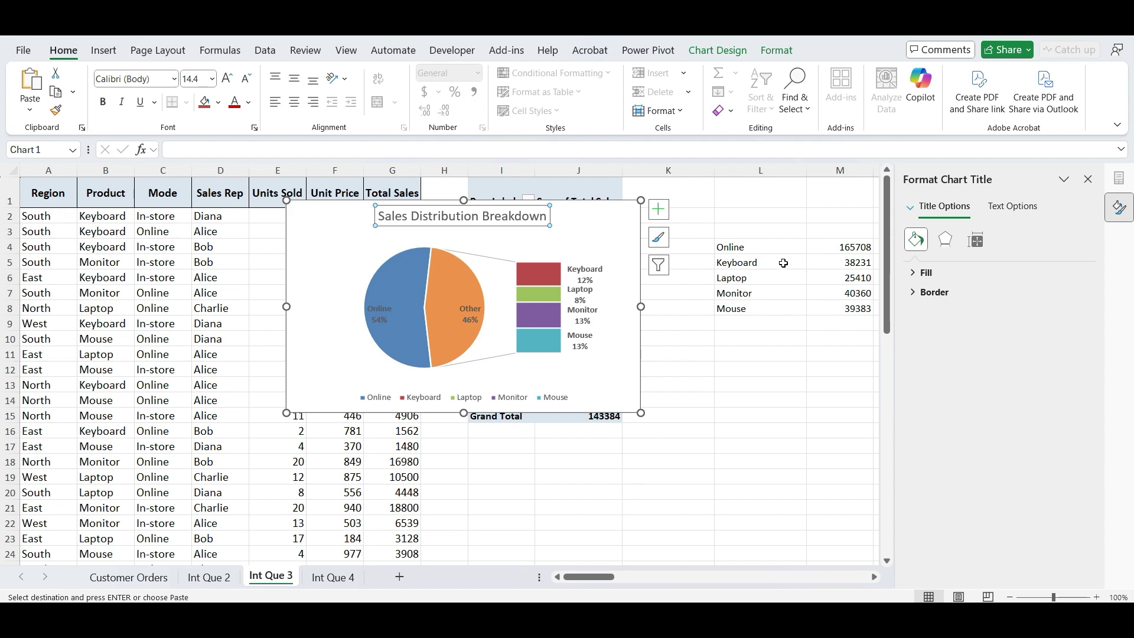
# - Move the Keyboard–Mouse rows down to L6:M9 and enter 'In-Store' in cell L5
pyautogui.moveTo(789, 268); pyautogui.dragTo(846, 324)
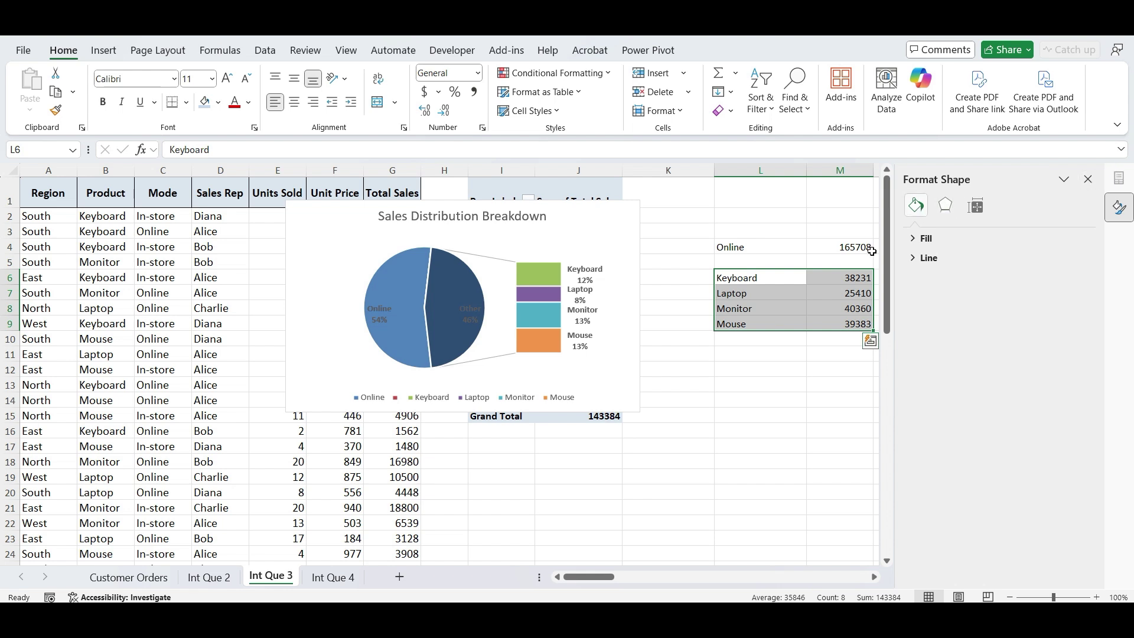
pyautogui.click(875, 579)
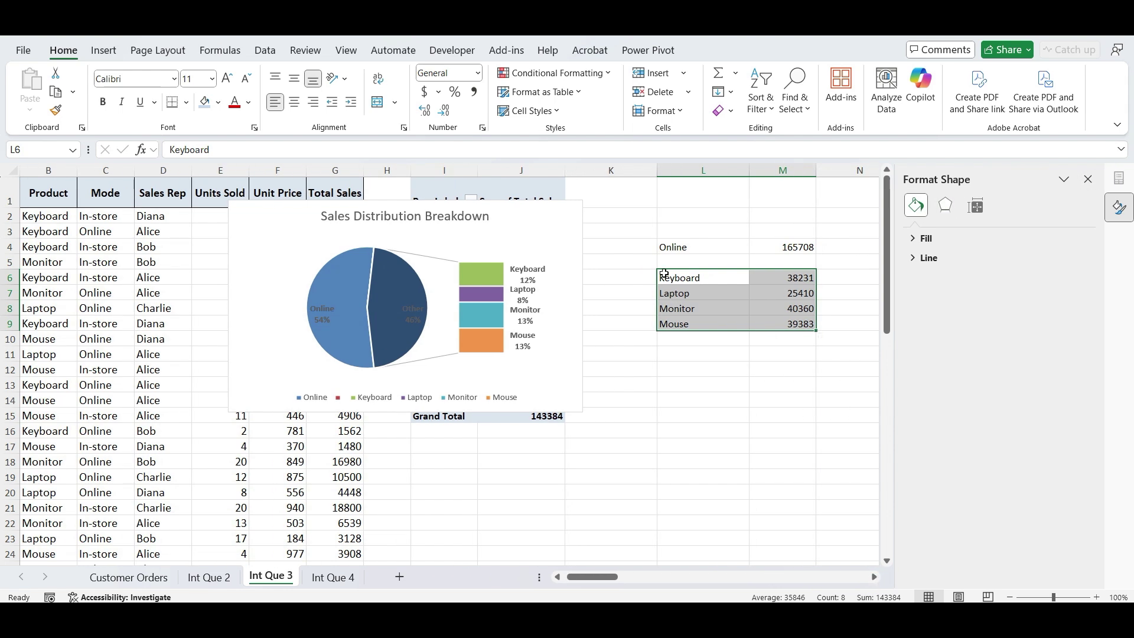
pyautogui.click(680, 257)
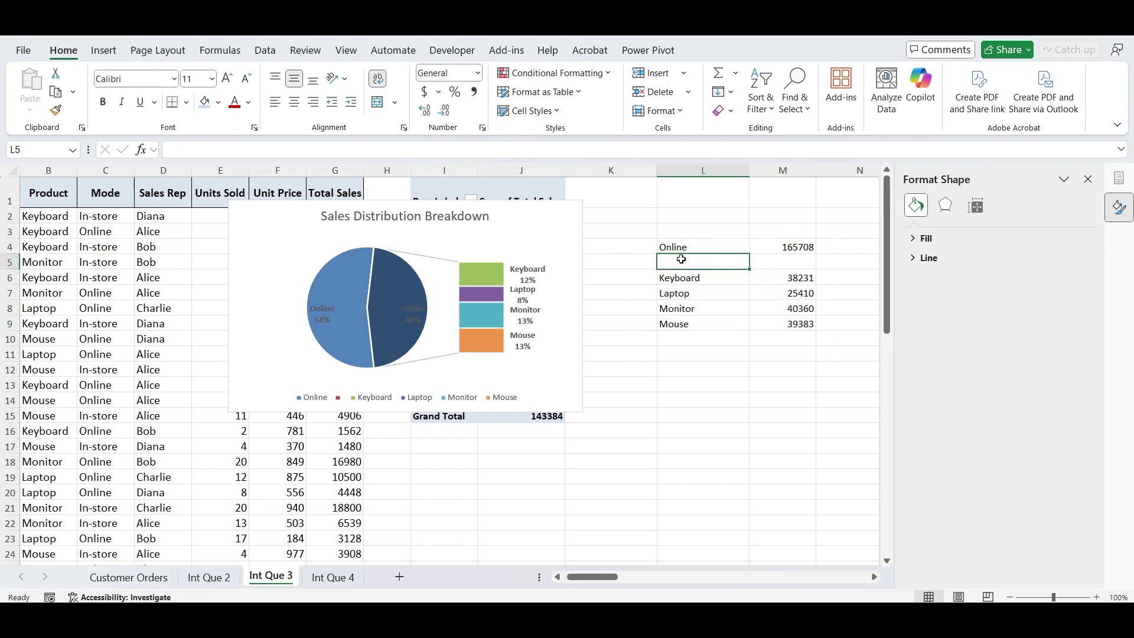
pyautogui.write('In-Store')
pyautogui.press('Return')
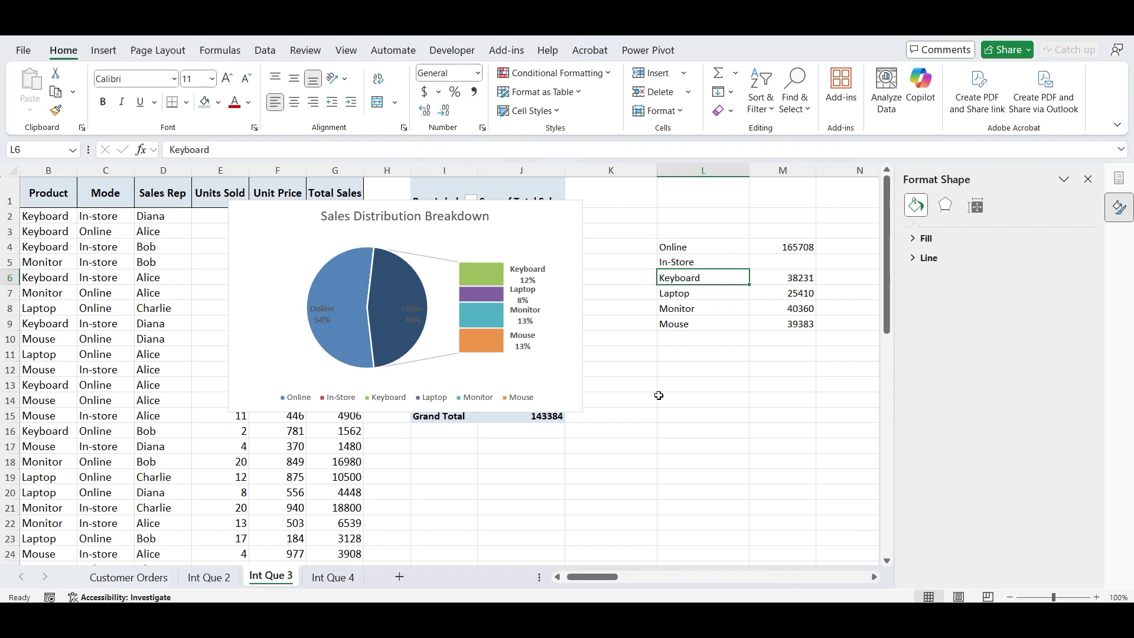
# - Apply the second colourful palette to the chart
pyautogui.click(539, 371)
pyautogui.click(735, 52)
pyautogui.click(133, 107)
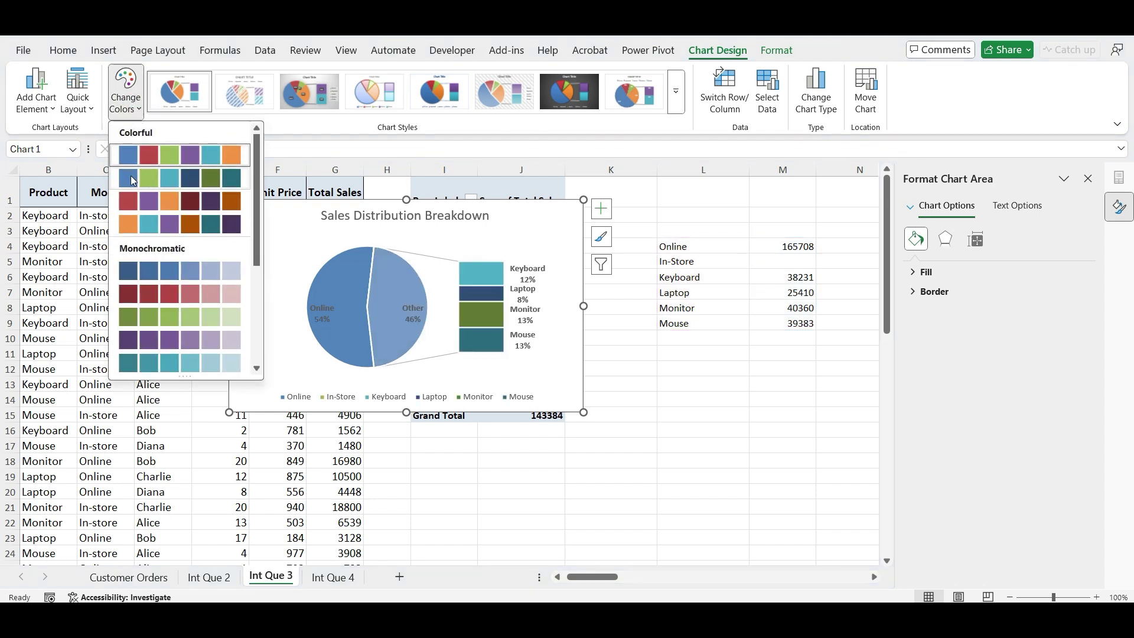
pyautogui.click(131, 179)
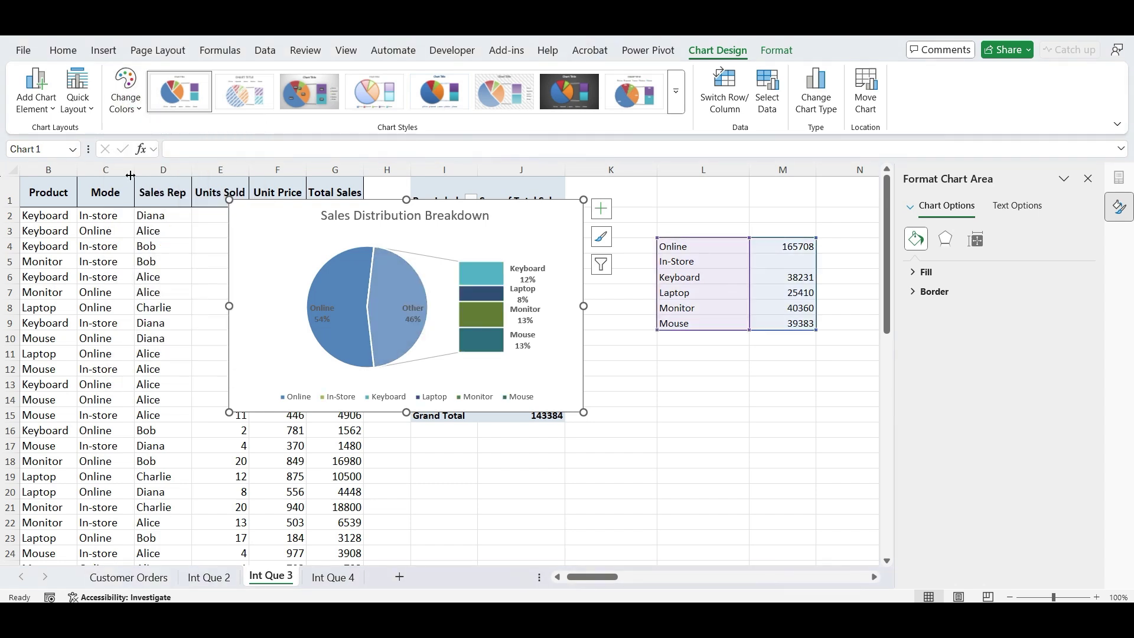
# - Fill the pie's Other slice with Olive Green, Lighter 40%
pyautogui.click(381, 324)
pyautogui.click(381, 325)
pyautogui.rightClick(381, 325)
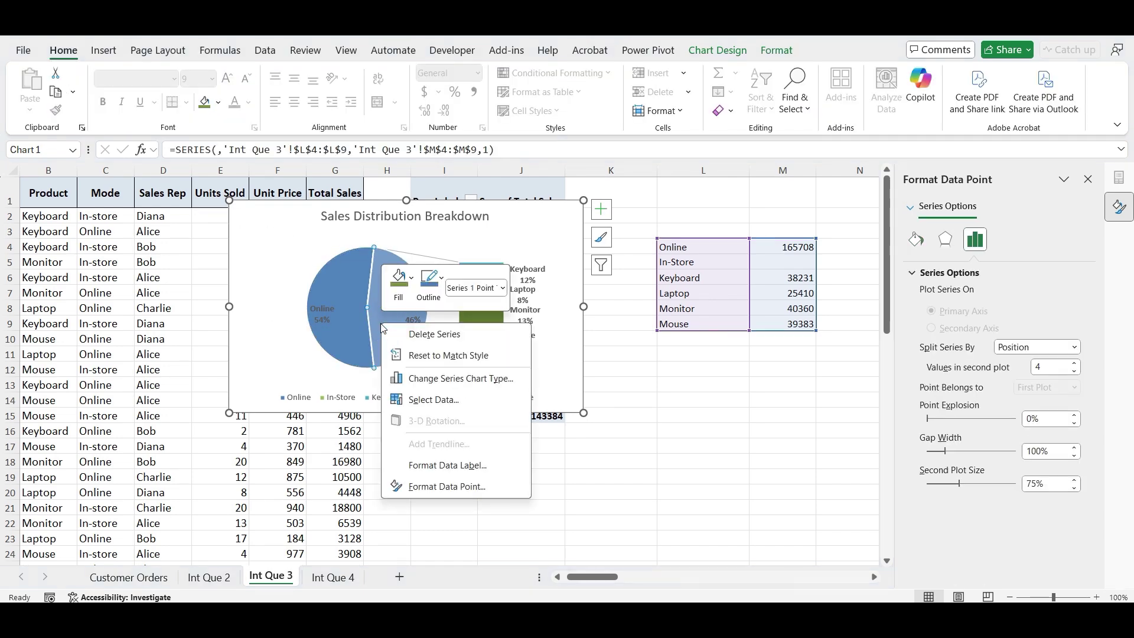
pyautogui.click(400, 282)
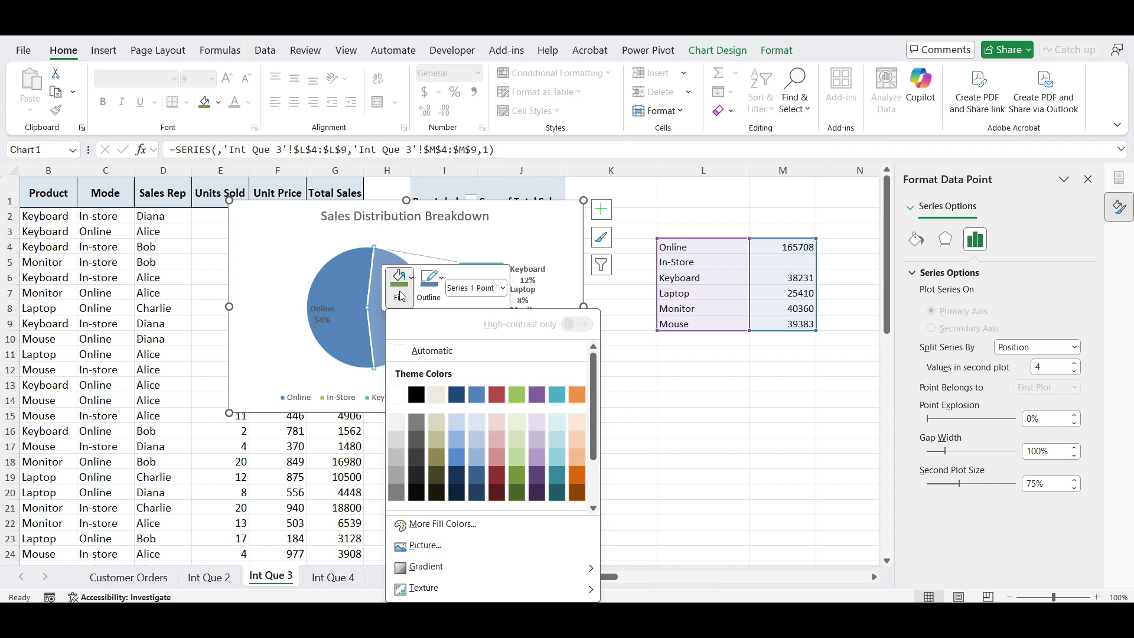
pyautogui.click(517, 467)
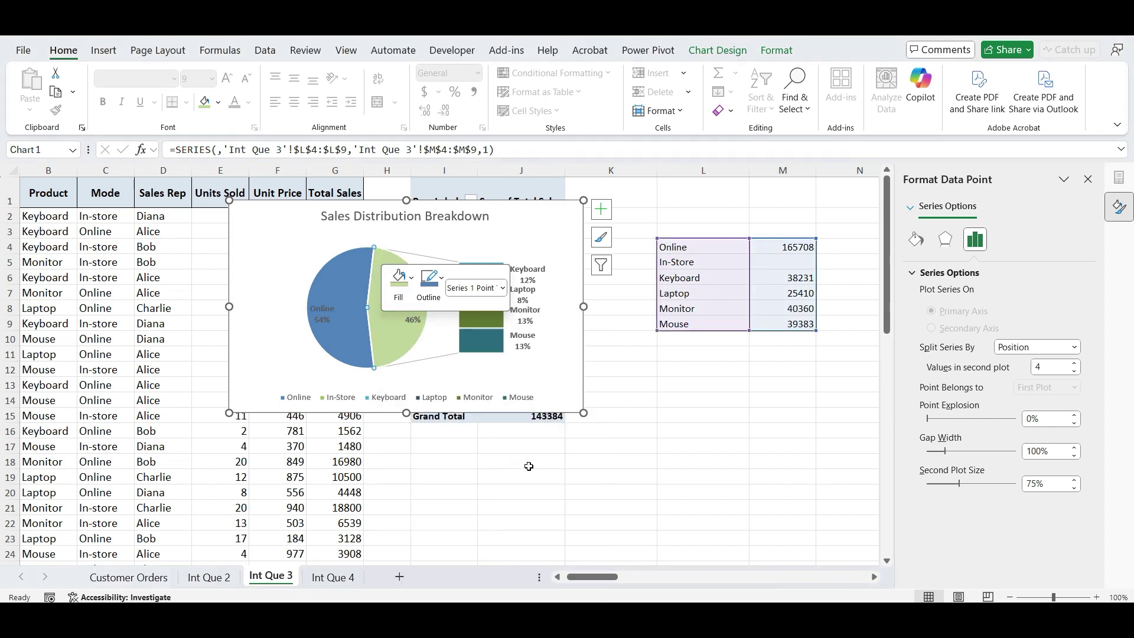
pyautogui.click(535, 471)
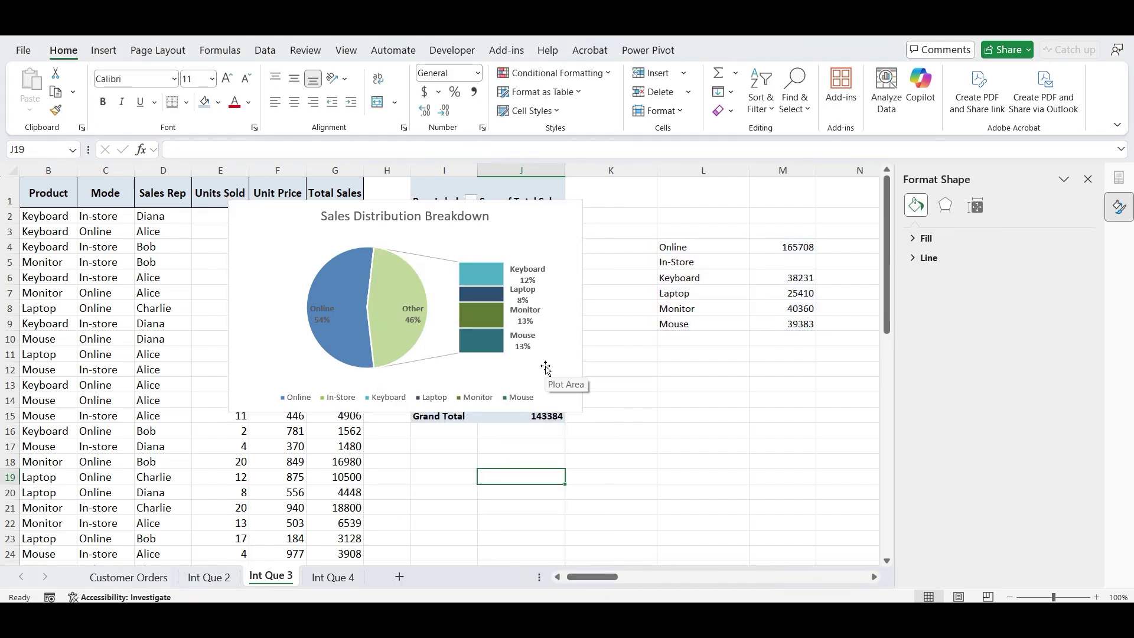
# - Delete the chart legend and enlarge the chart down and to the right
pyautogui.click(520, 397)
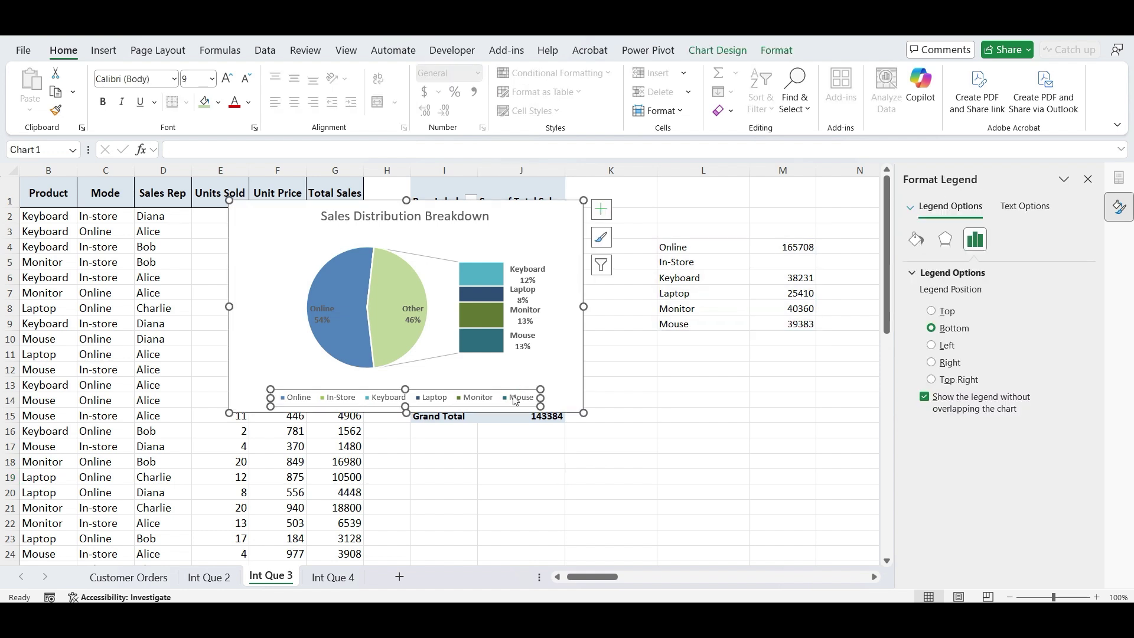
pyautogui.press('Delete')
pyautogui.moveTo(584, 413); pyautogui.dragTo(669, 491)
# - Centre the data labels in each slice and bar with white text
pyautogui.click(642, 300)
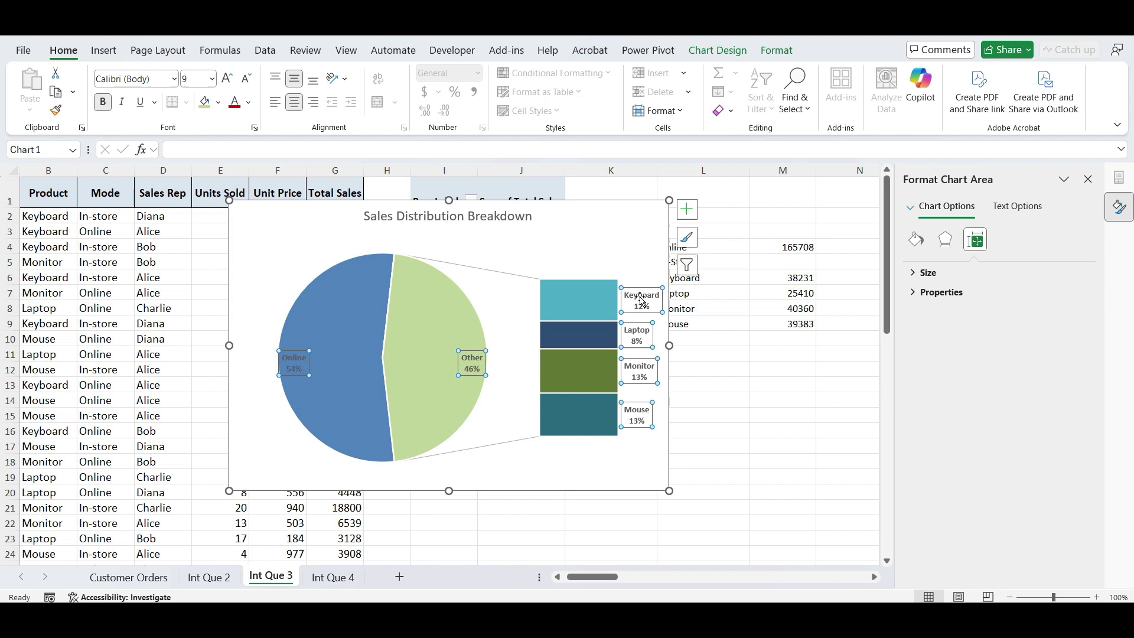
pyautogui.click(250, 104)
pyautogui.click(257, 195)
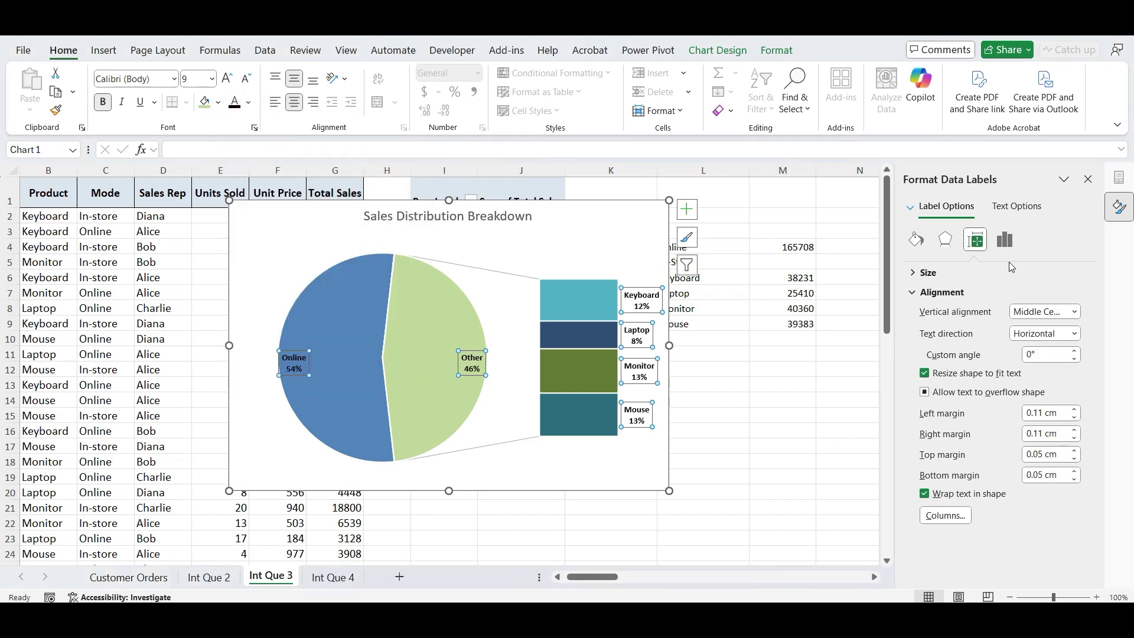
pyautogui.click(1005, 240)
pyautogui.click(945, 272)
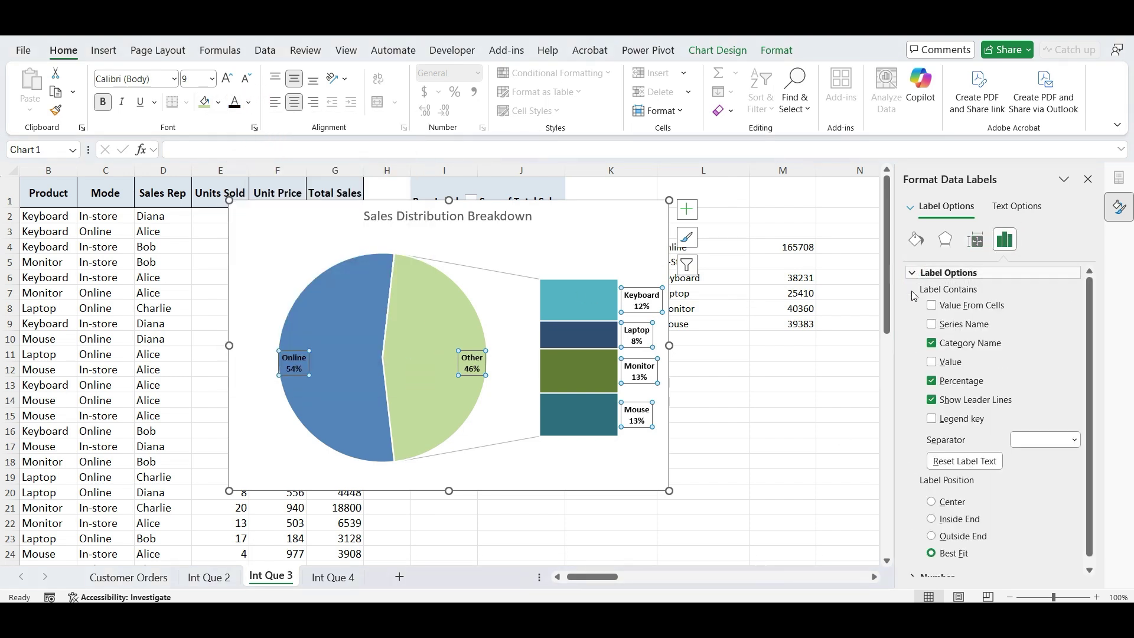
pyautogui.click(931, 502)
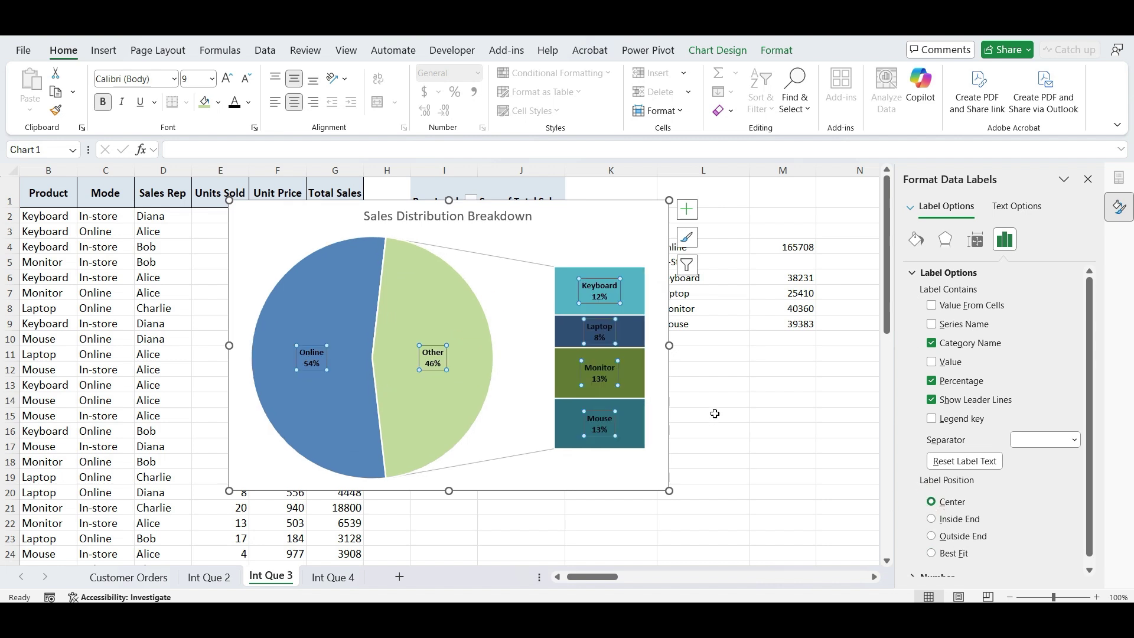
pyautogui.click(248, 102)
pyautogui.click(240, 195)
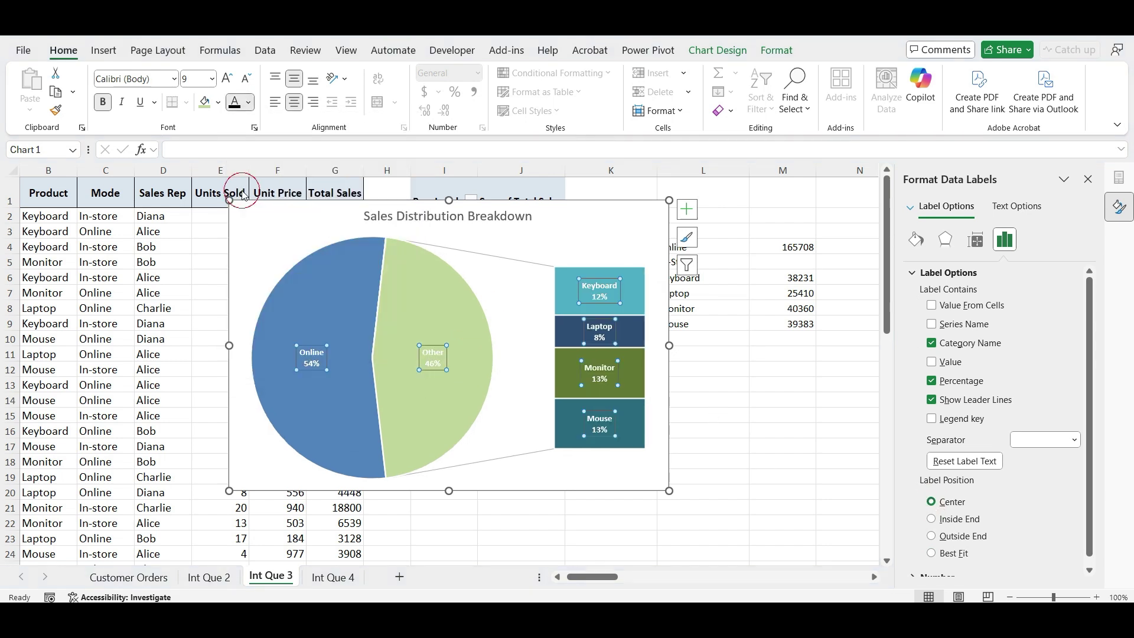
pyautogui.click(778, 400)
pyautogui.click(1088, 178)
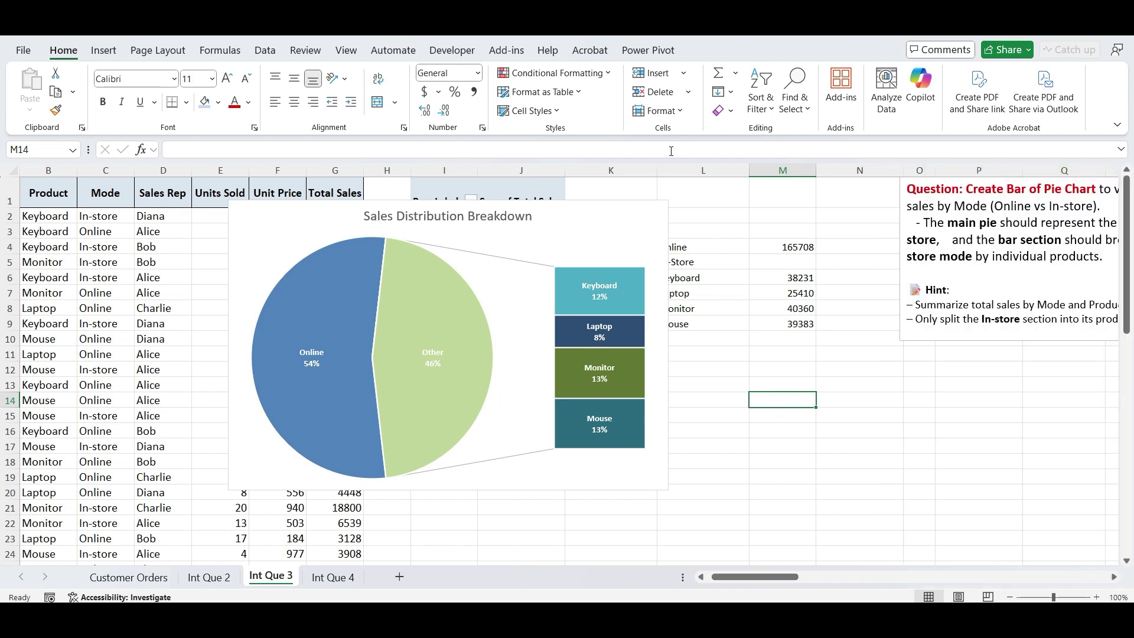
# - Make the chart title bold and black
pyautogui.click(496, 226)
pyautogui.hotkey('ctrl', 'b')
pyautogui.click(248, 102)
pyautogui.click(249, 152)
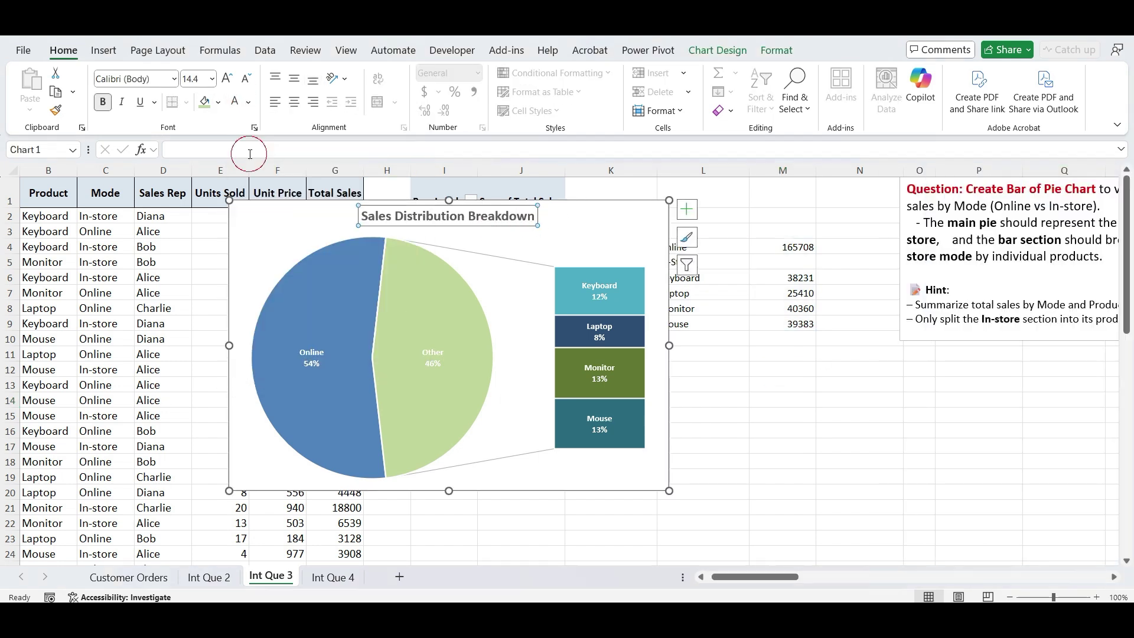
# - Move the Total Units by State question box right to columns O–V, clear of the data
pyautogui.click(772, 438)
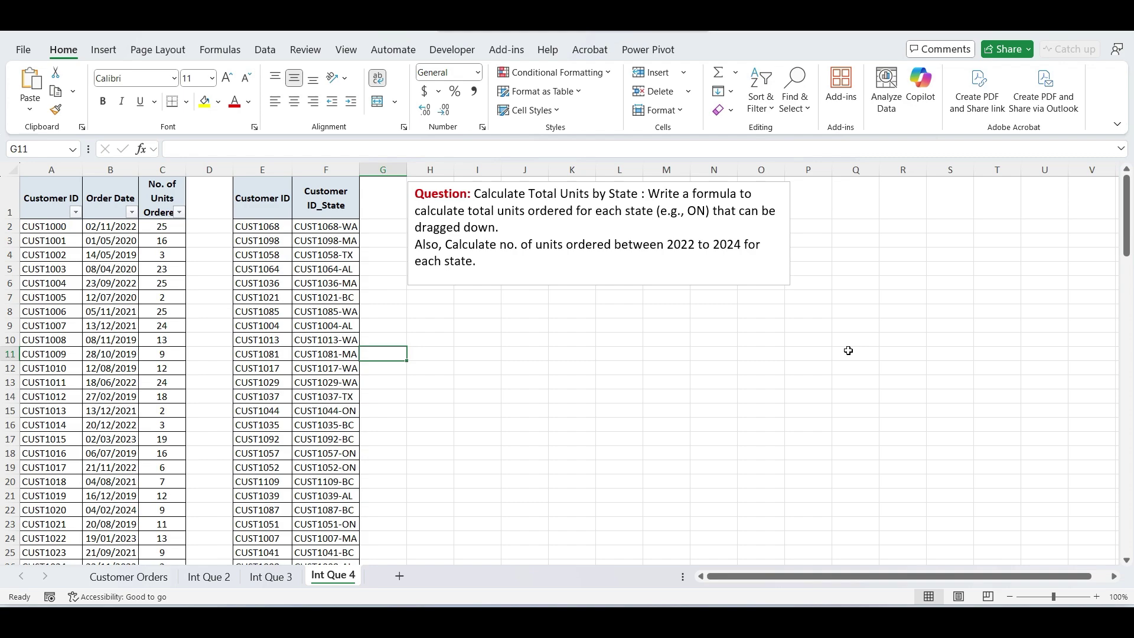
pyautogui.scroll(-3, 848, 351)
pyautogui.scroll(3, 848, 351)
pyautogui.click(612, 286)
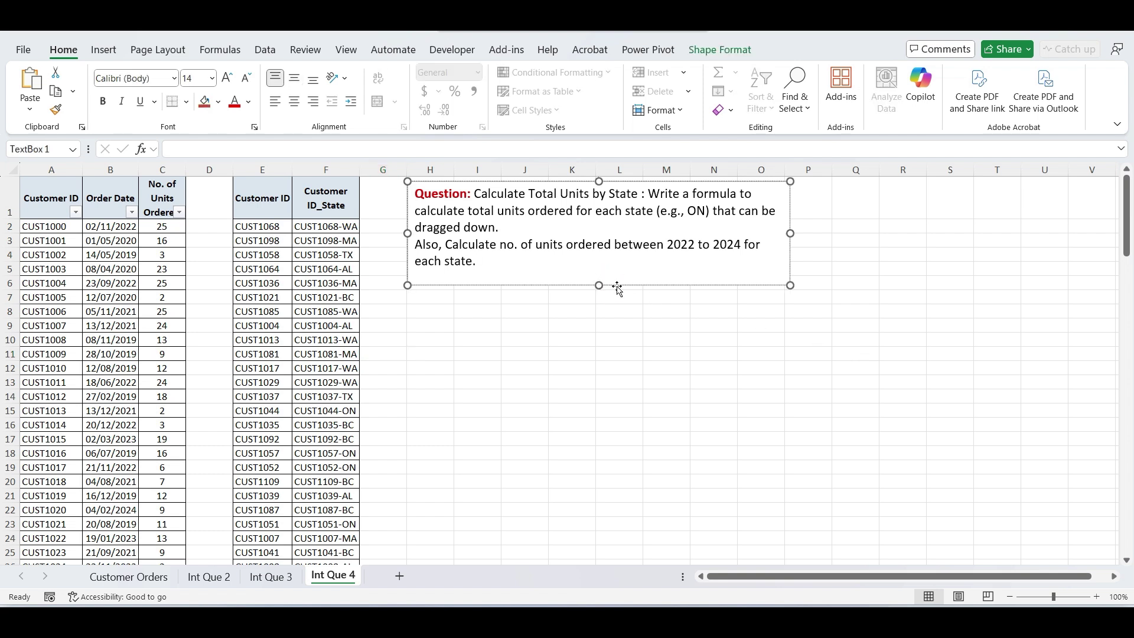
pyautogui.click(617, 286)
pyautogui.moveTo(618, 286); pyautogui.dragTo(964, 301)
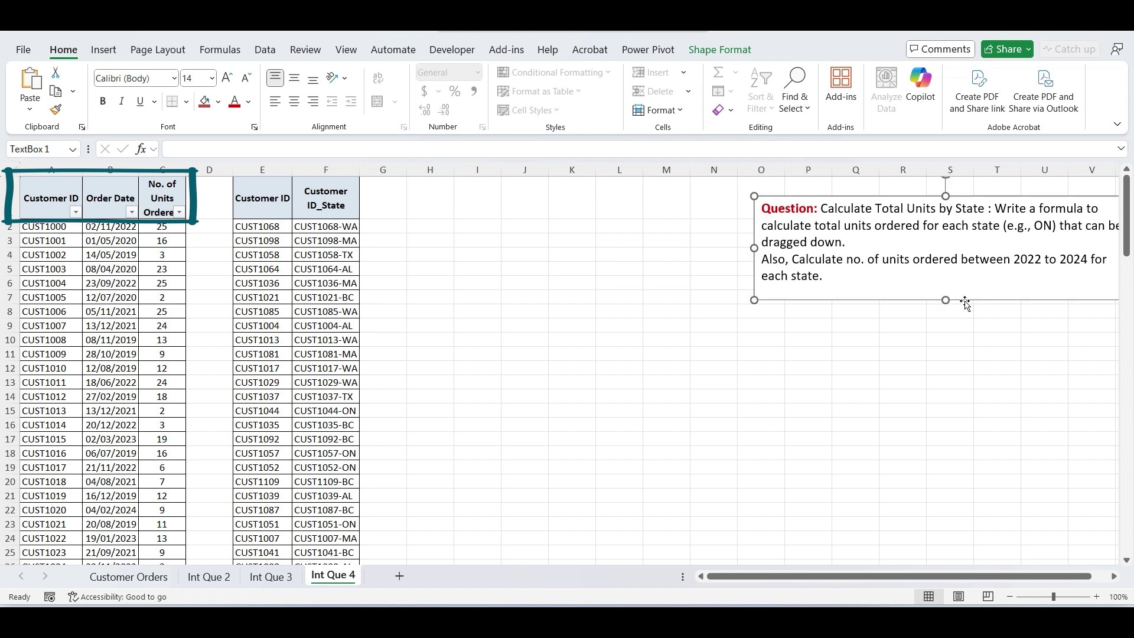
pyautogui.click(429, 226)
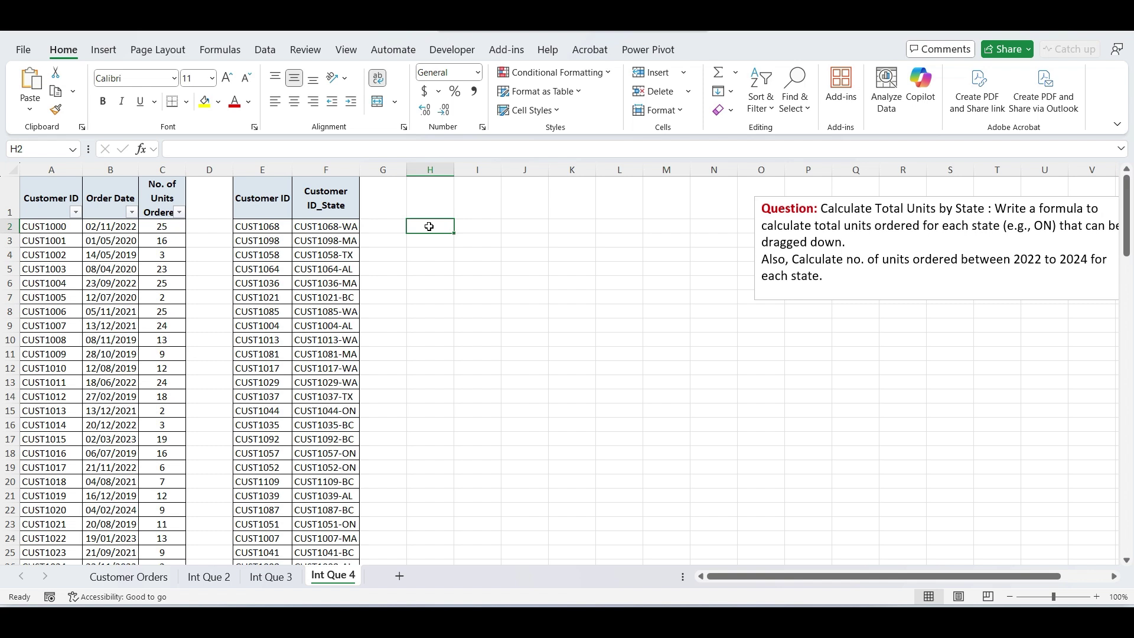
# - Add the header 'State Name' in cell G1
pyautogui.click(377, 201)
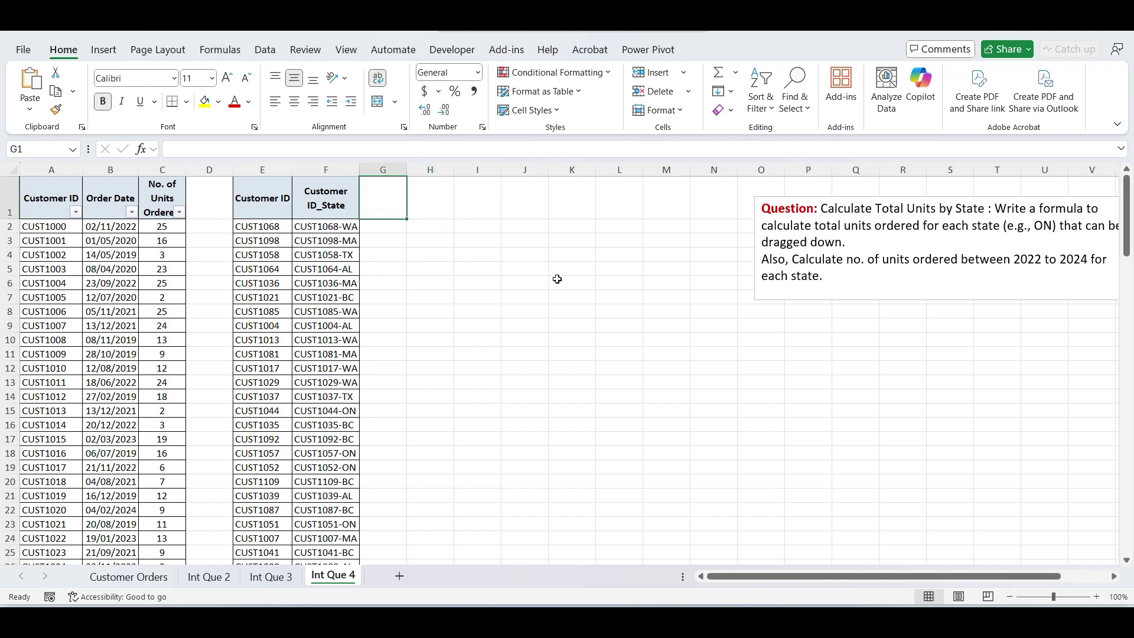
pyautogui.write('State Name')
pyautogui.press('Return')
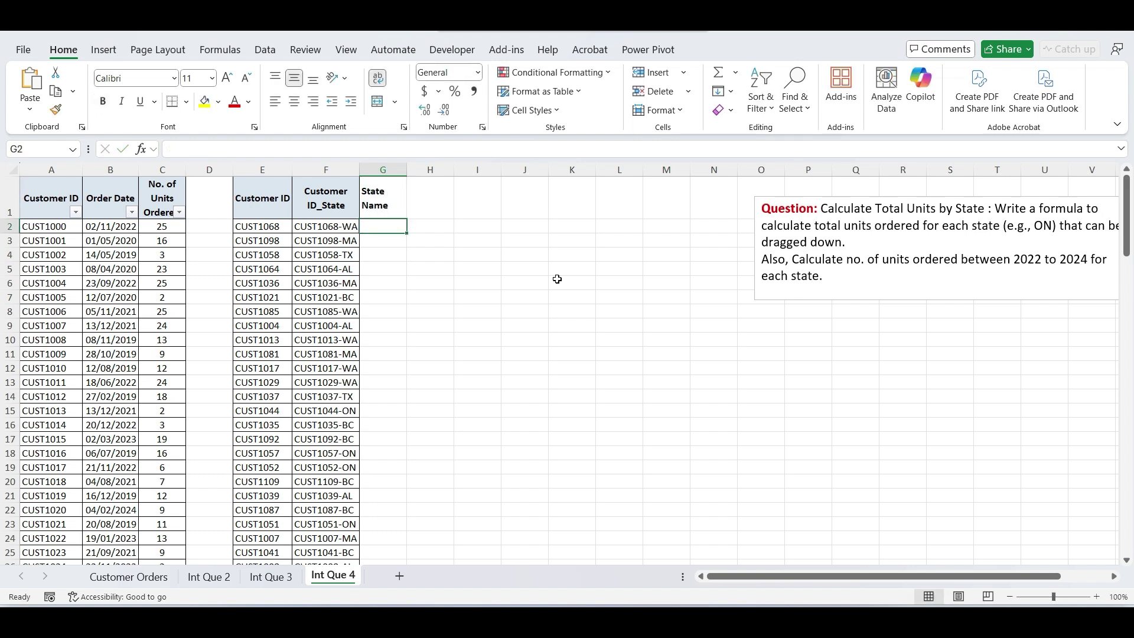
pyautogui.press('Left')
pyautogui.press('Down')
pyautogui.press('Down')
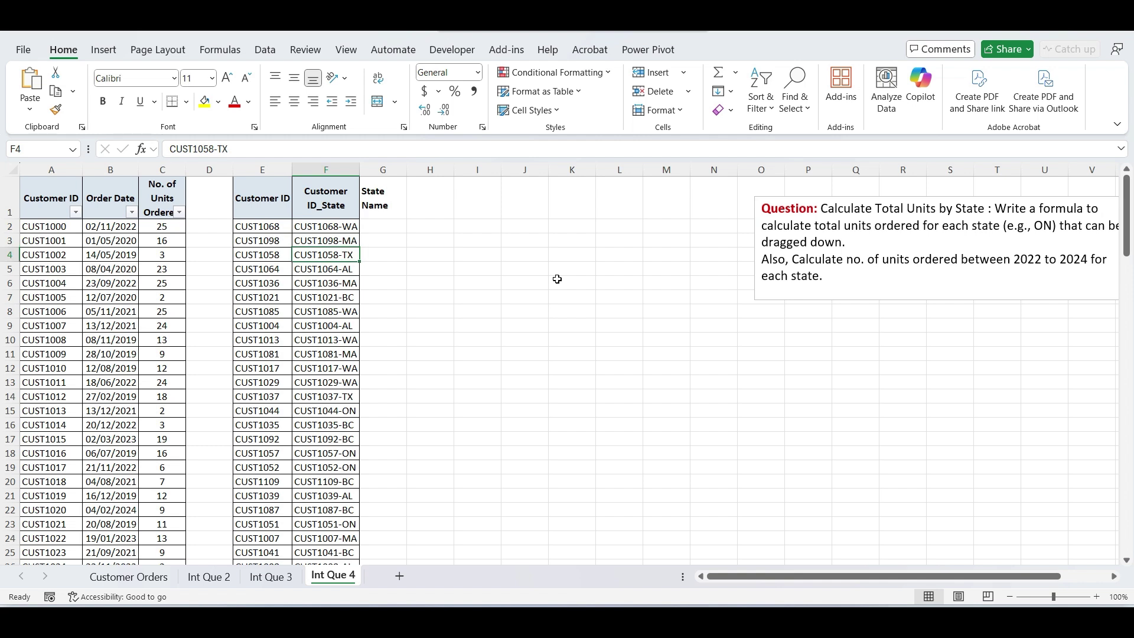
pyautogui.press('Right')
pyautogui.press('Up')
pyautogui.press('Up')
# - Enter =RIGHT(F2,2) in G2 and fill it down column G
pyautogui.write('=')
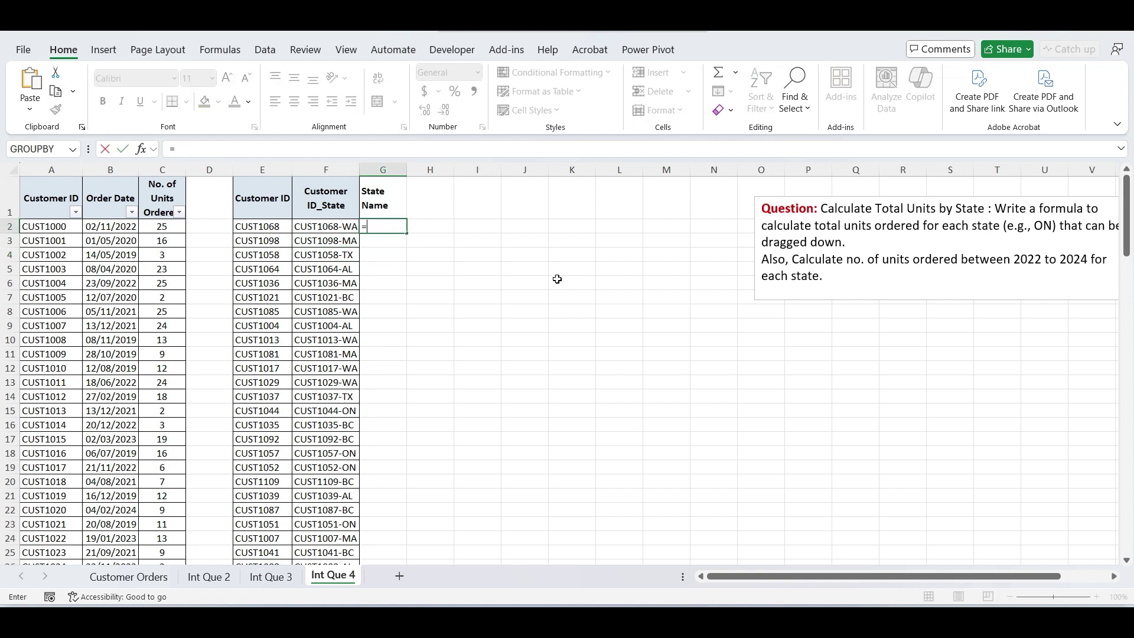
pyautogui.write('RIGHT(')
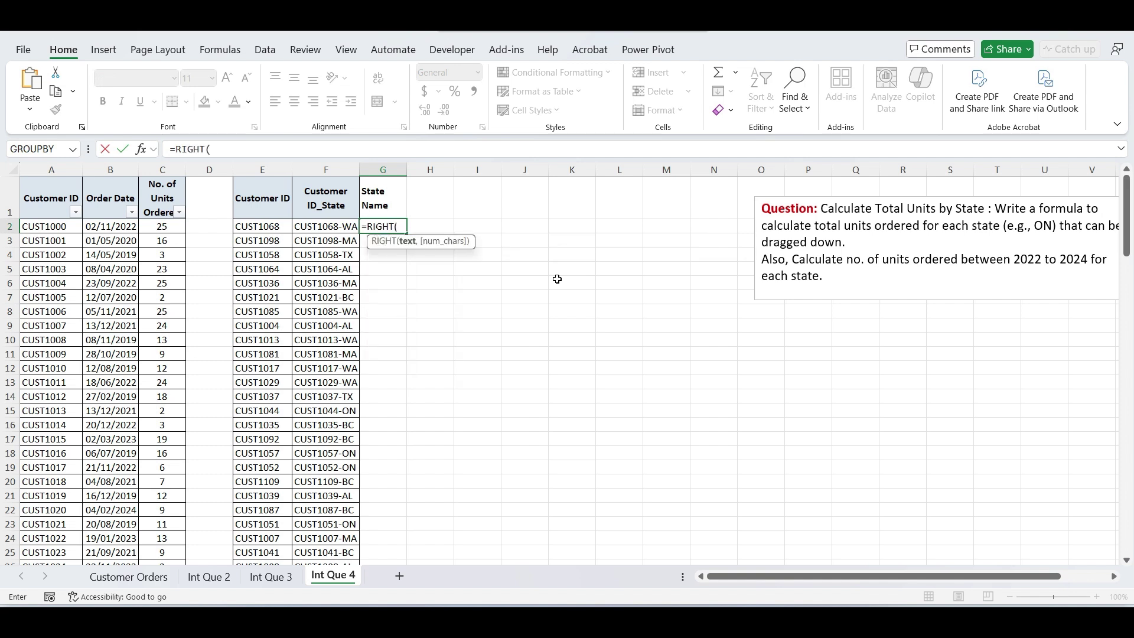
pyautogui.press('Left')
pyautogui.write(',')
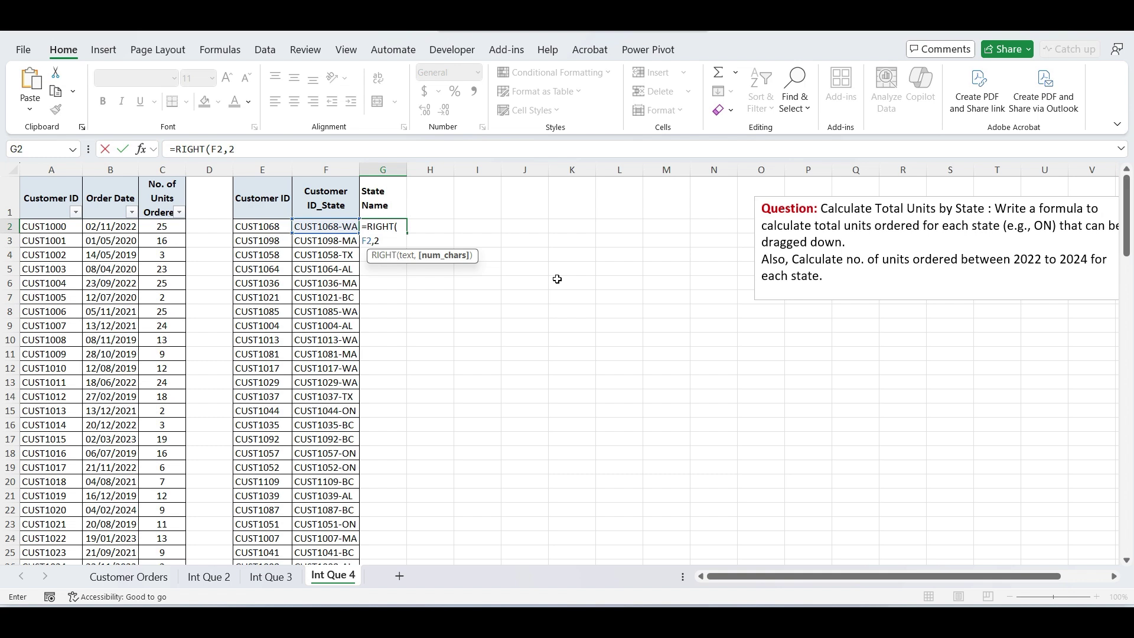
pyautogui.write('2)')
pyautogui.press('Return')
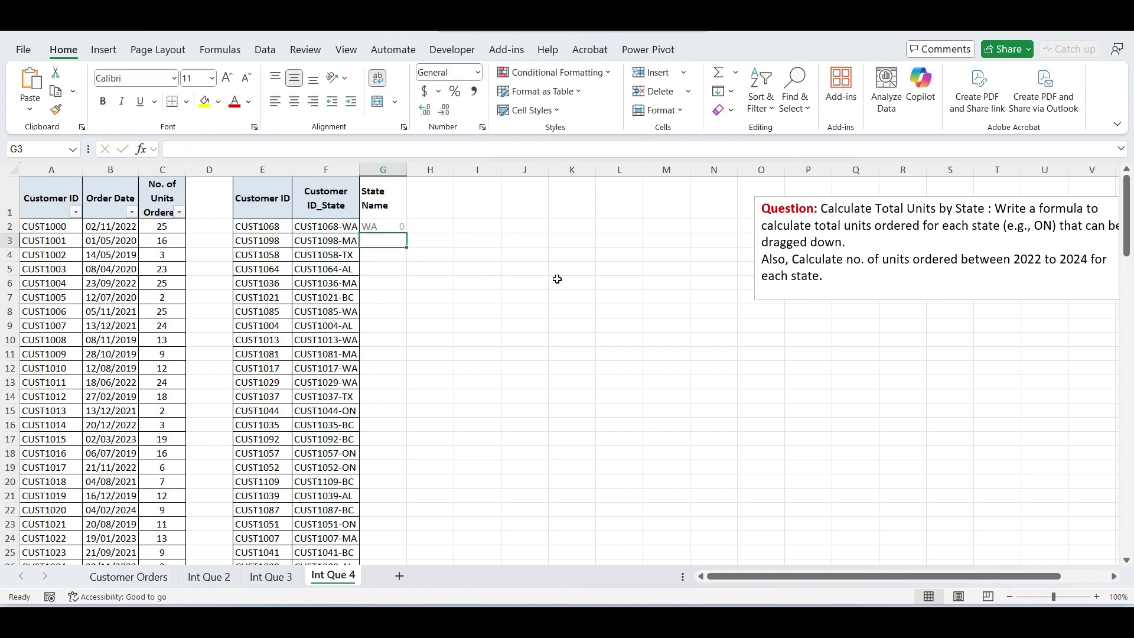
pyautogui.press('Up')
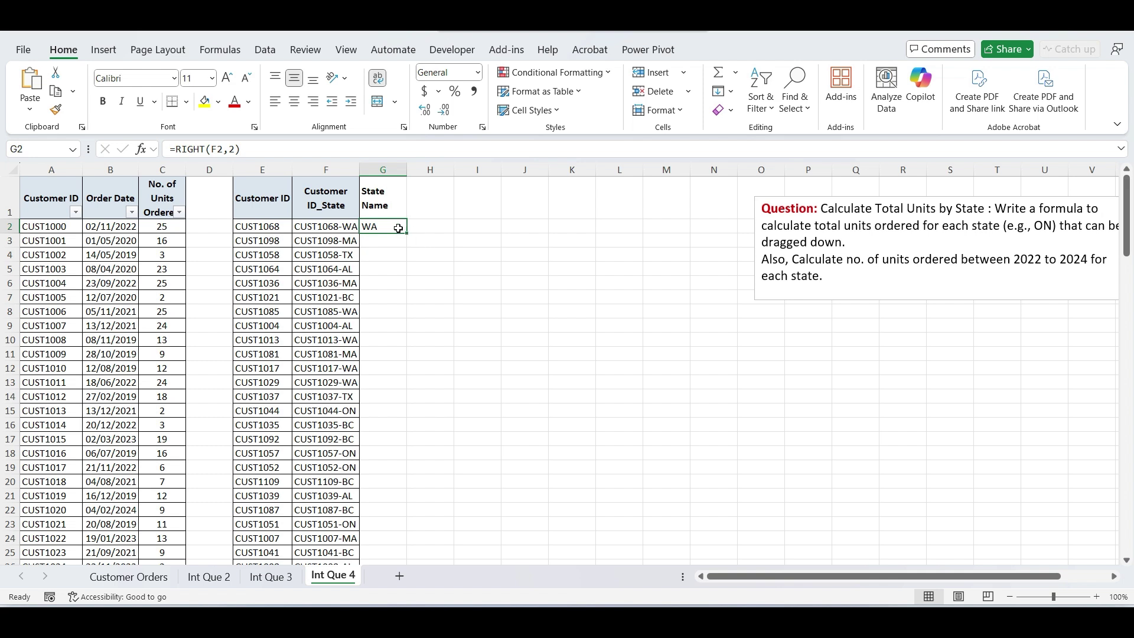
pyautogui.doubleClick(405, 232)
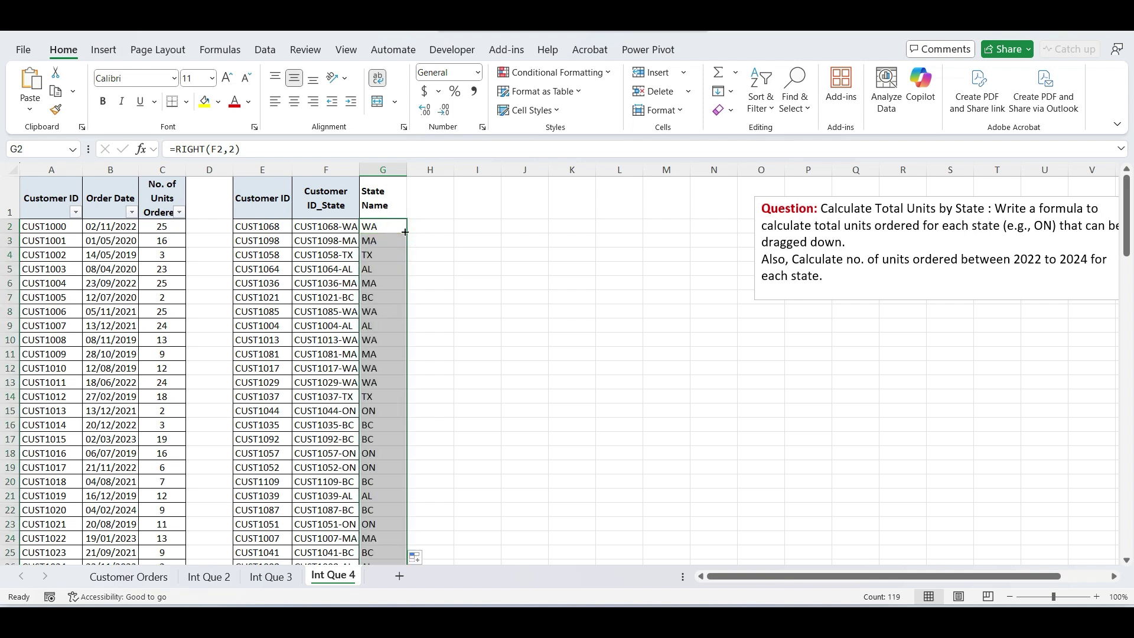
pyautogui.press('Right')
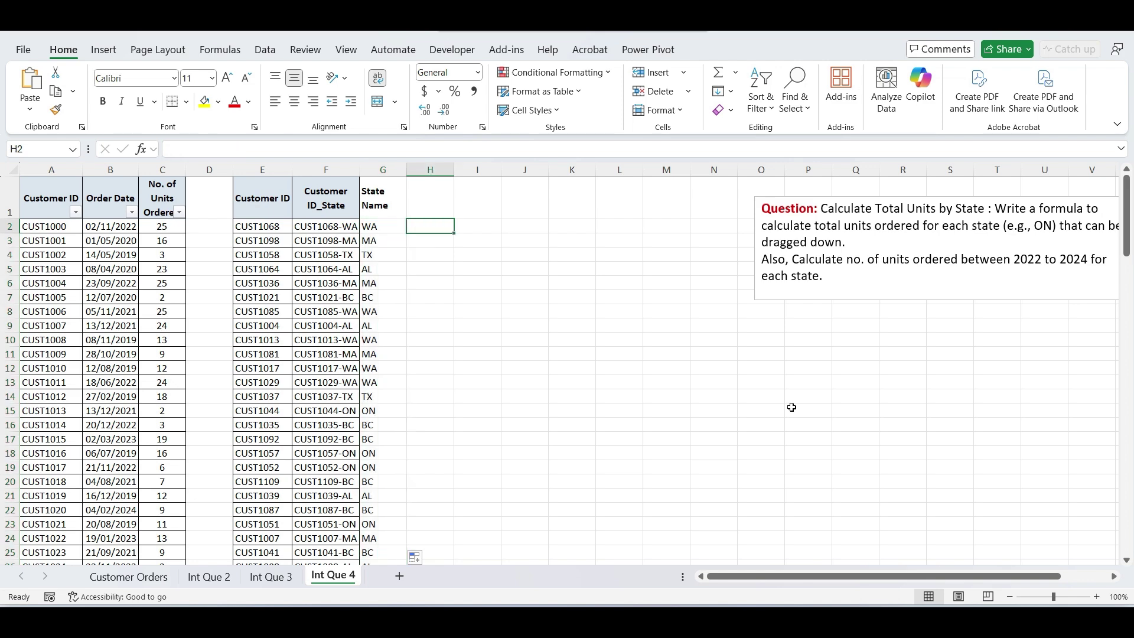
# - Compare the customer IDs in columns A and E and check the sum of units in C2:C14
pyautogui.click(262, 170)
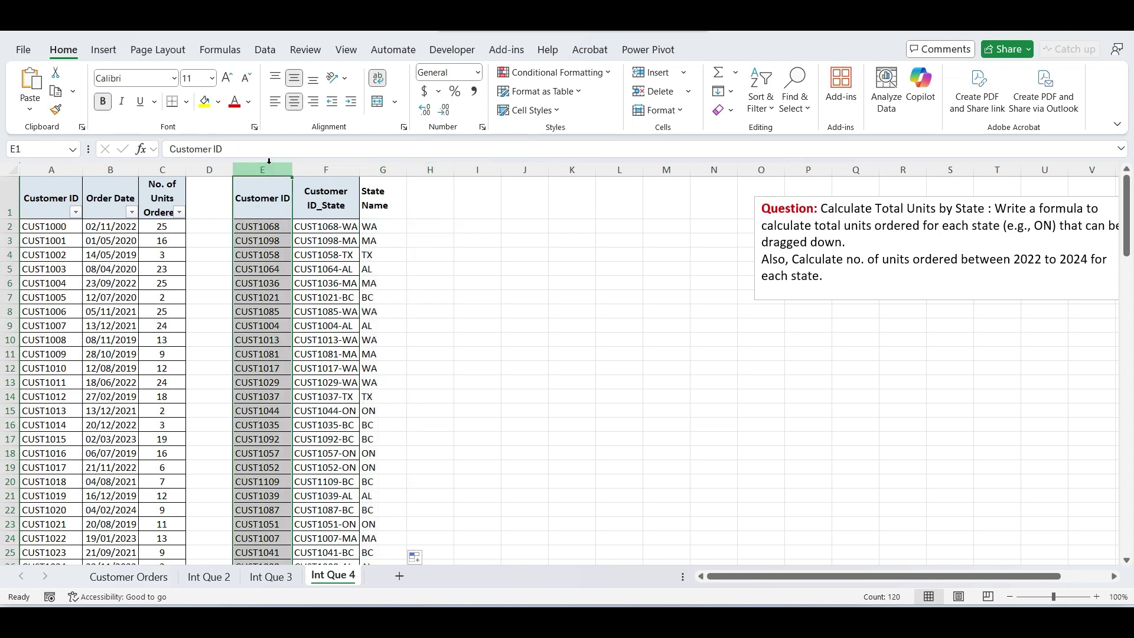
pyautogui.keyDown('ctrl'); pyautogui.click(61, 169); pyautogui.keyUp('ctrl')
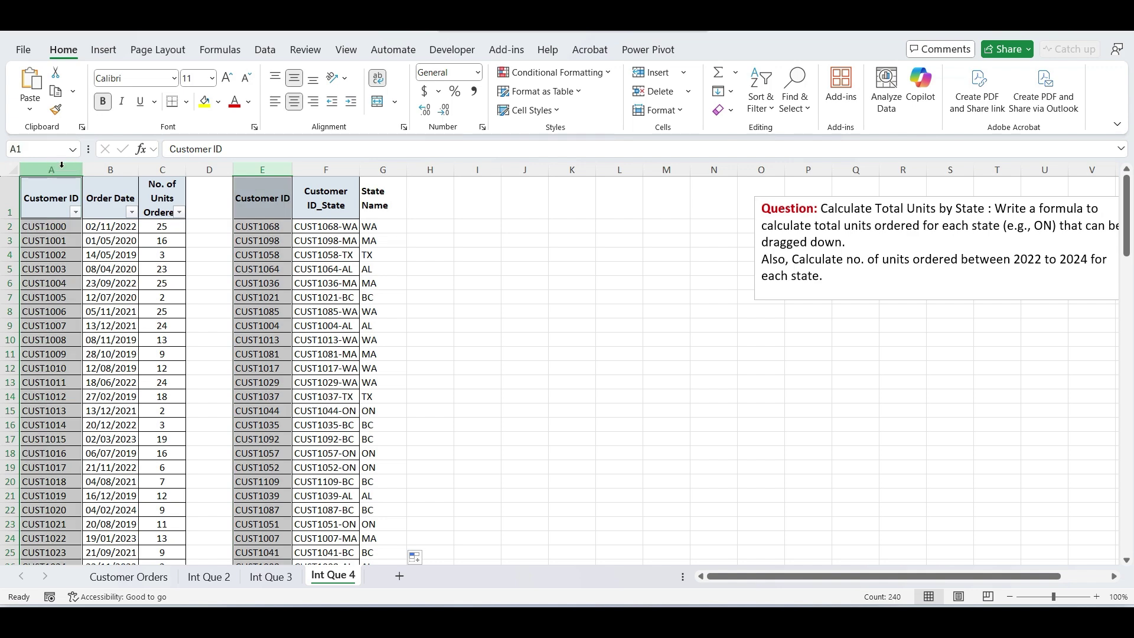
pyautogui.click(47, 225)
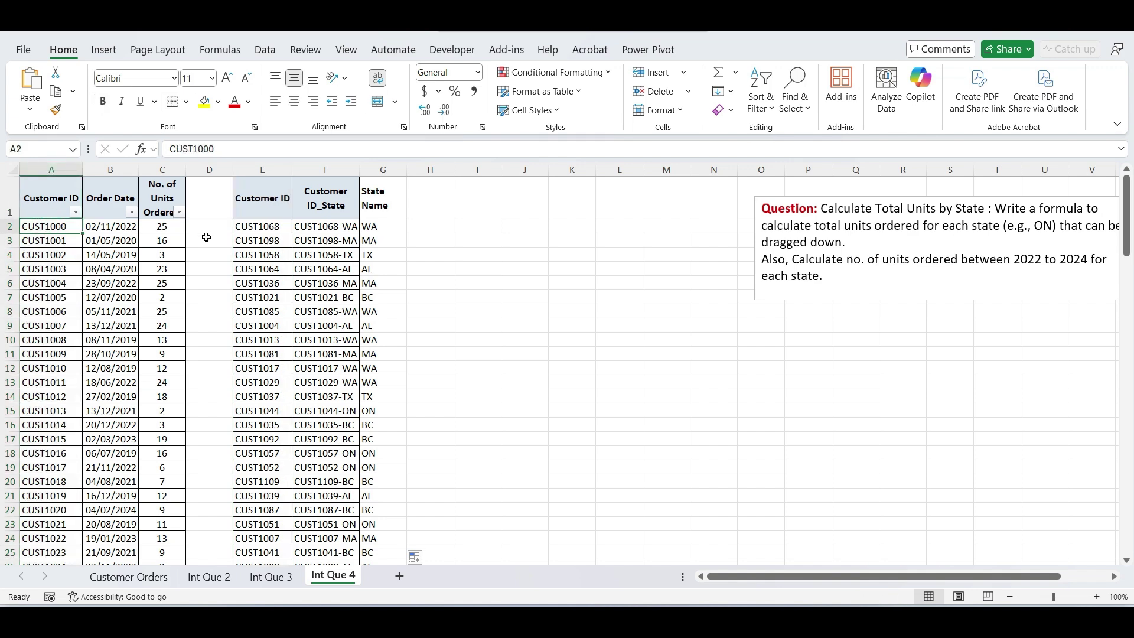
pyautogui.click(253, 235)
pyautogui.click(55, 285)
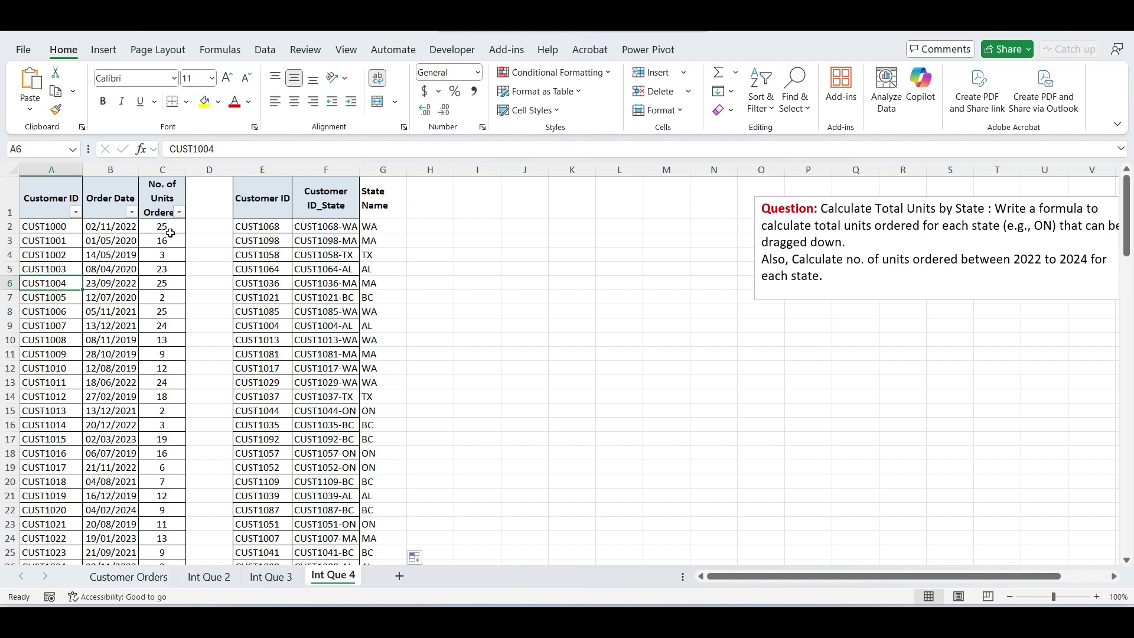
pyautogui.moveTo(168, 231); pyautogui.dragTo(163, 396)
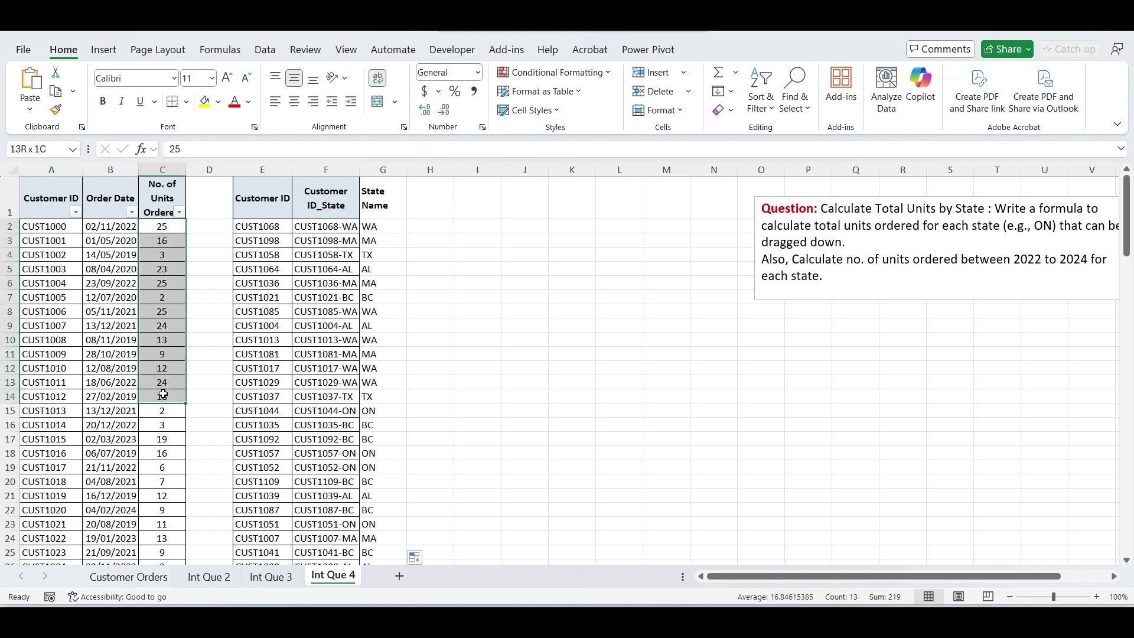
pyautogui.click(422, 229)
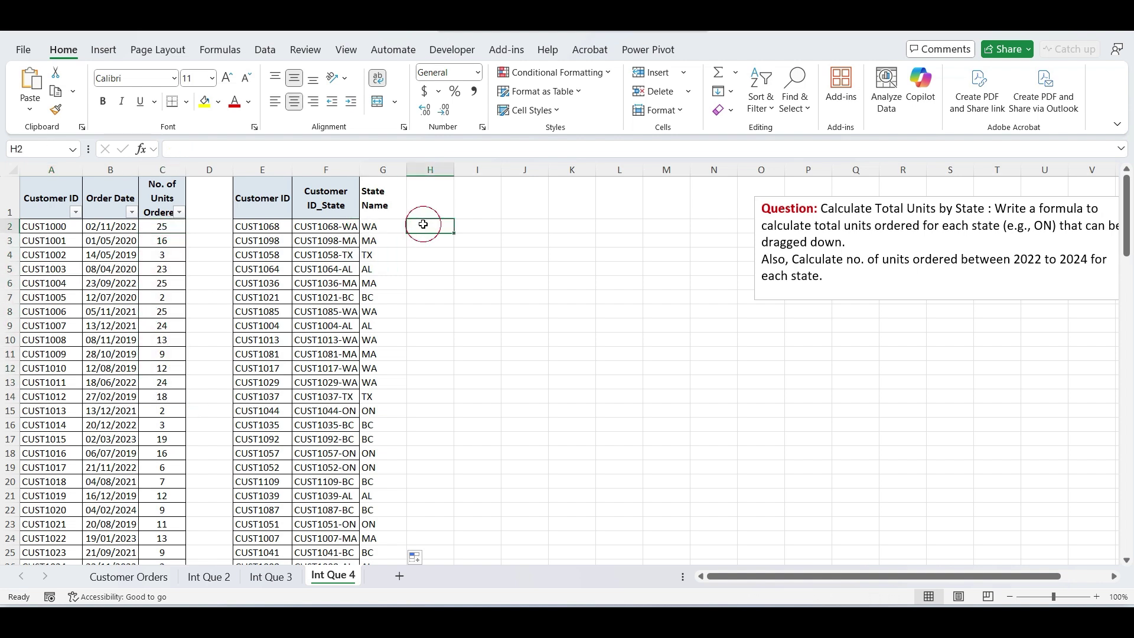
# - Copy the 'No. of Units Ordered' header from C1 into H1
pyautogui.click(177, 186)
pyautogui.hotkey('ctrl', 'c')
pyautogui.click(442, 203)
pyautogui.press('Return')
pyautogui.click(438, 233)
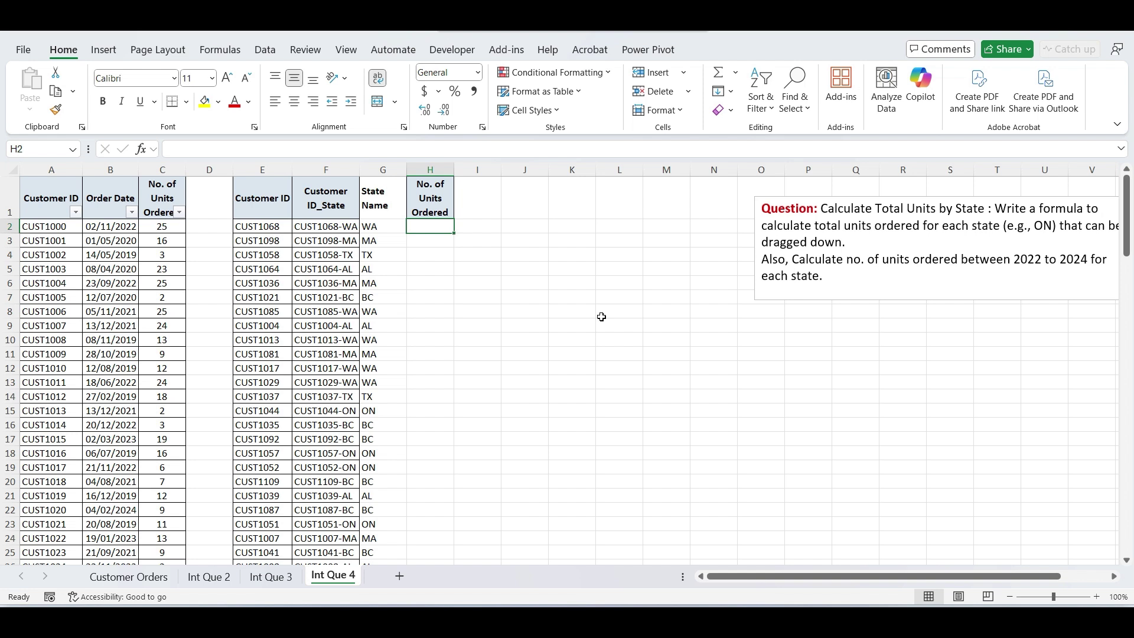
# - Copy the Customer ID_State header formatting onto the State Name header with Format Painter
pyautogui.click(331, 198)
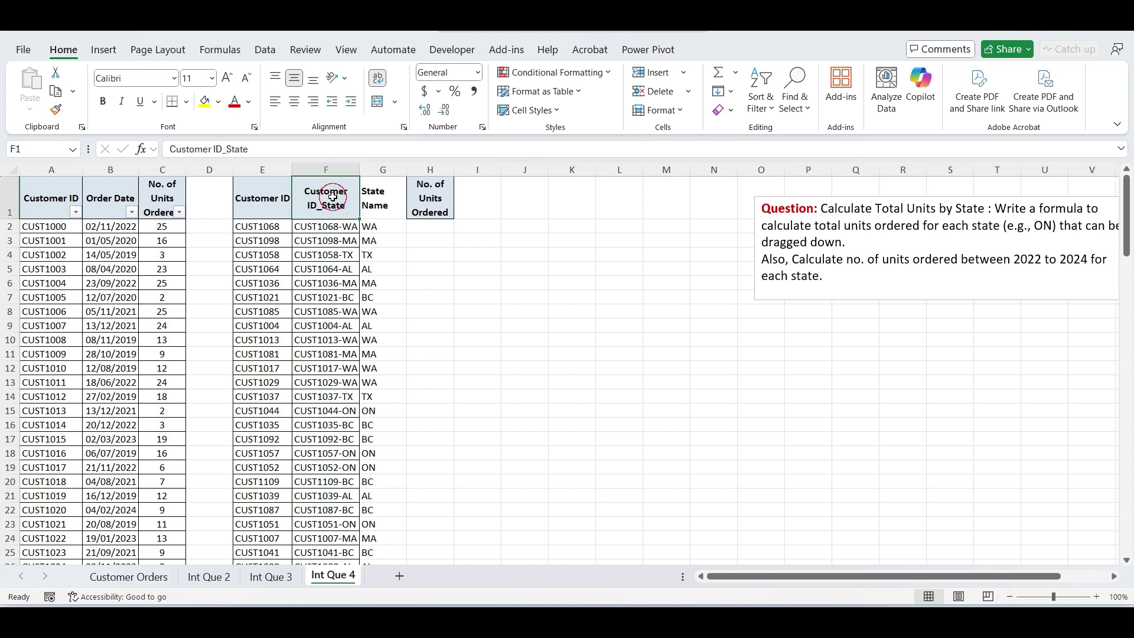
pyautogui.click(53, 114)
pyautogui.click(384, 201)
# - Enter =XLOOKUP(E2,$A$2:$A$120,$C$2:$C$120,,0) in H2 to look up units by customer ID
pyautogui.click(431, 228)
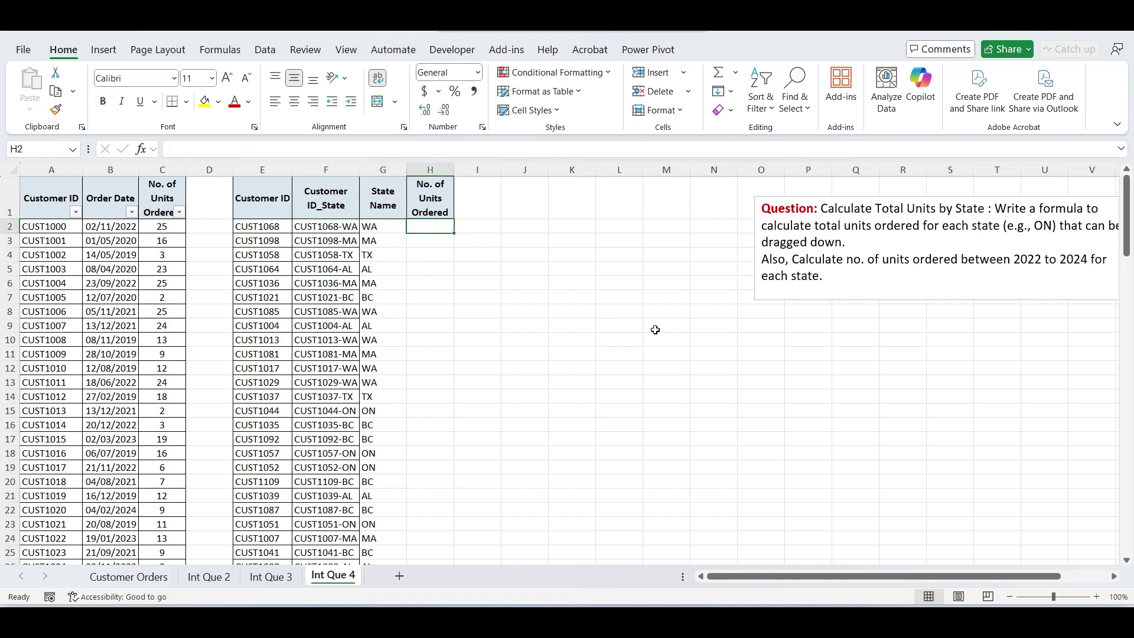
pyautogui.write('=XLOOKUP(')
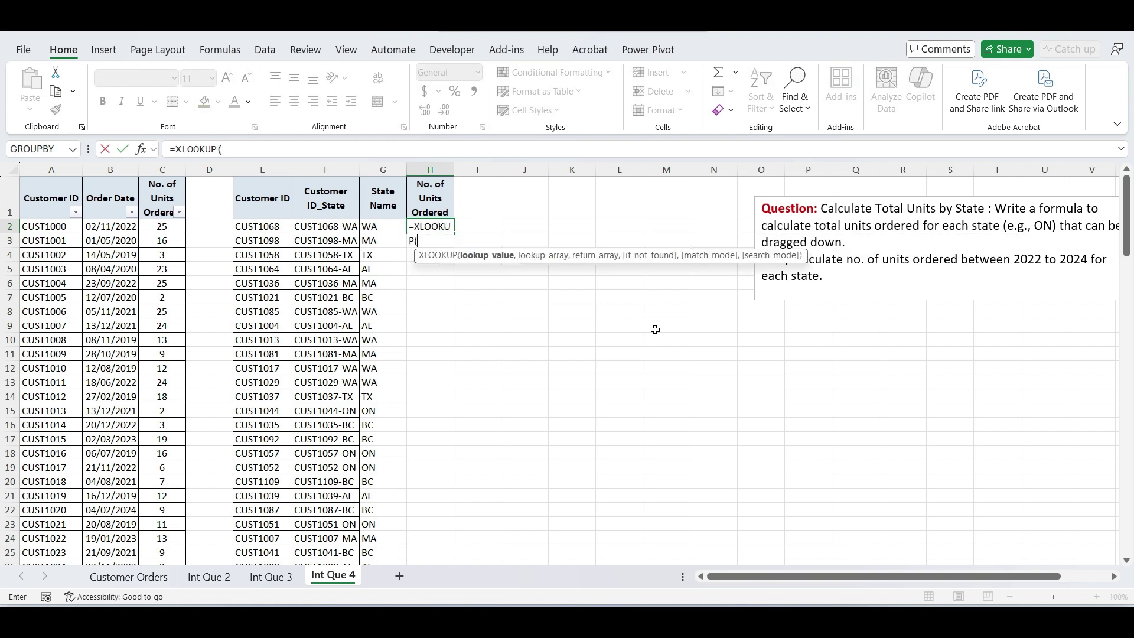
pyautogui.click(254, 227)
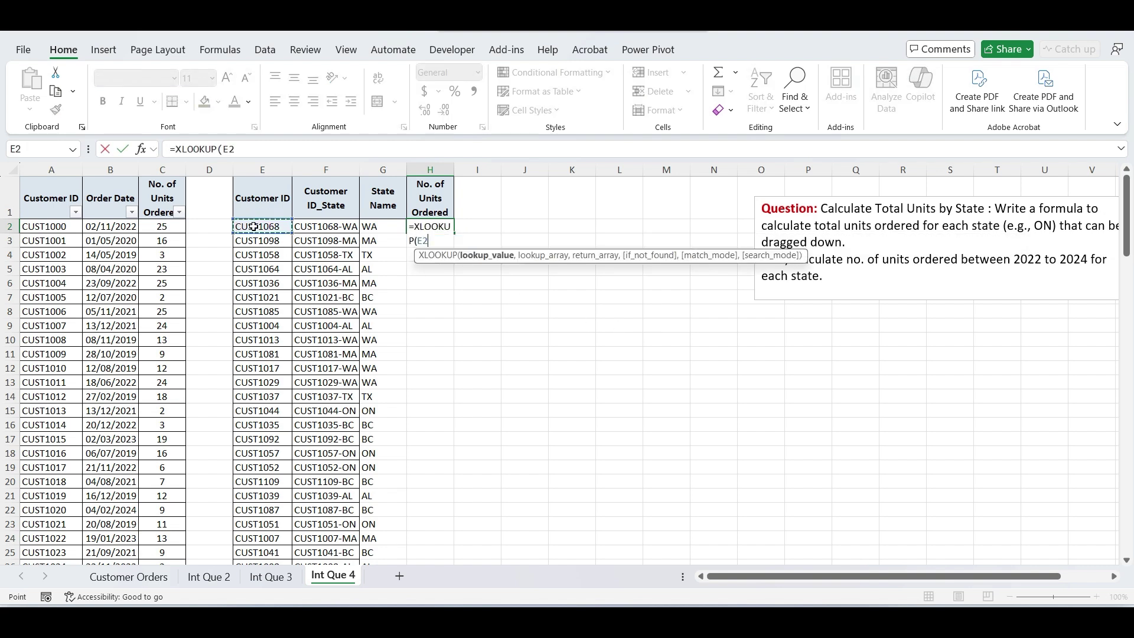
pyautogui.write(',')
pyautogui.click(55, 227)
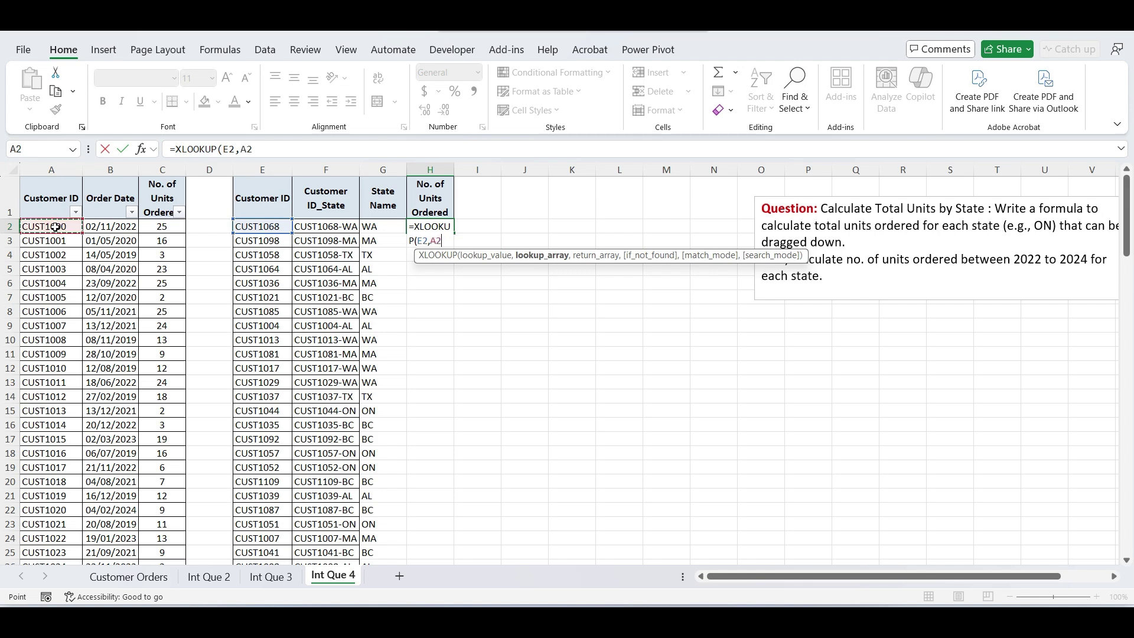
pyautogui.hotkey('ctrl', 'shift', 'Down')
pyautogui.scroll(20, 55, 227)
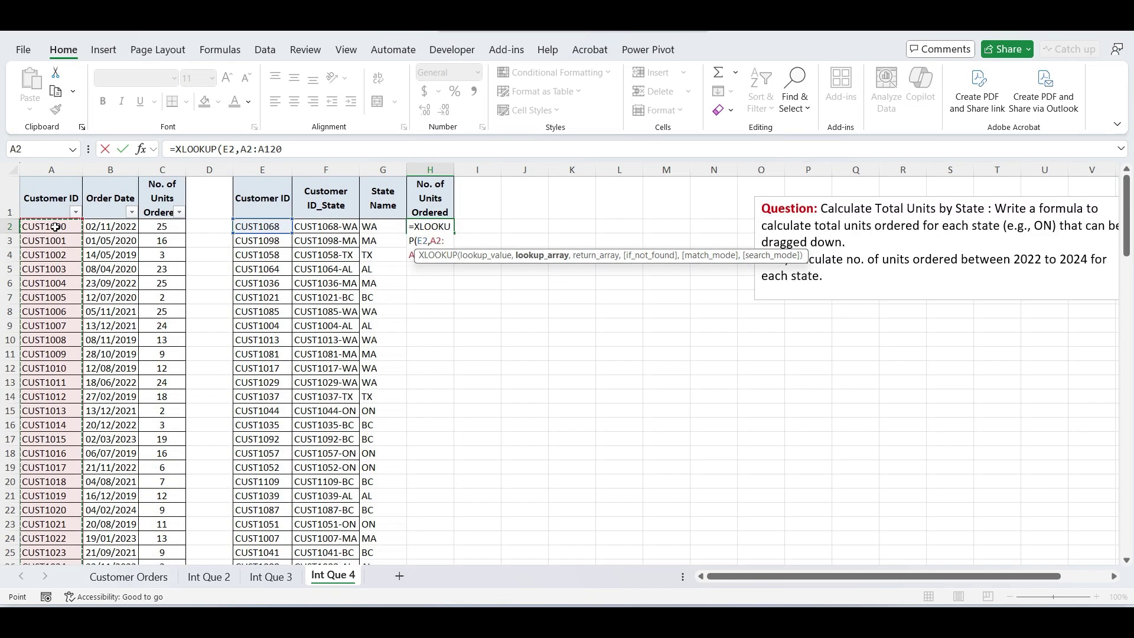
pyautogui.press('F4')
pyautogui.write(',')
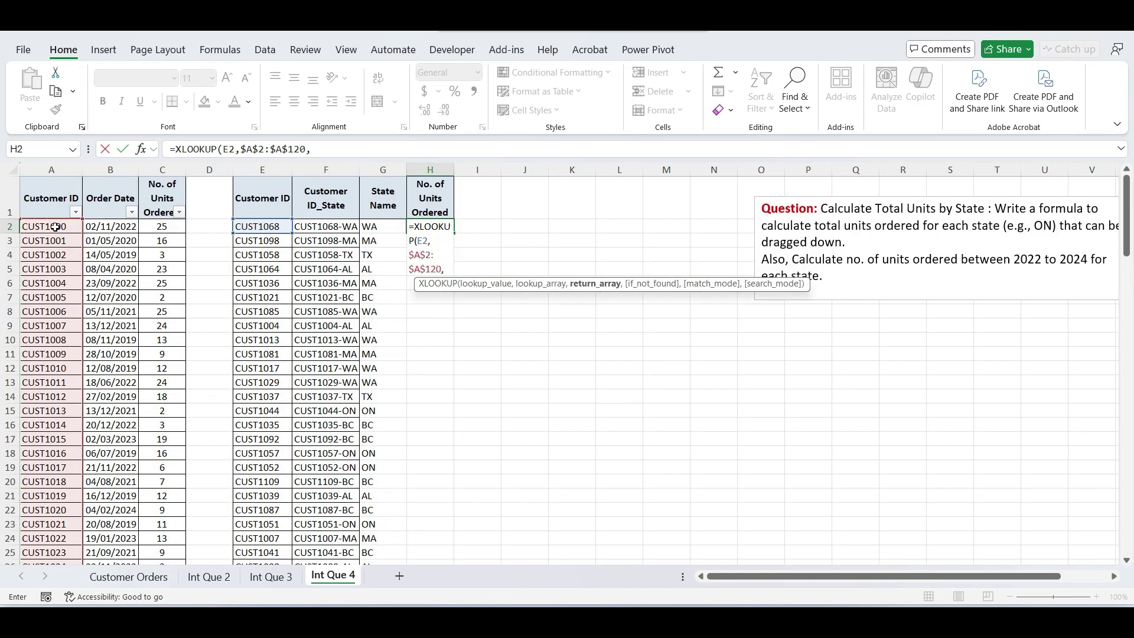
pyautogui.click(156, 226)
pyautogui.hotkey('ctrl', 'shift', 'Down')
pyautogui.scroll(20, 157, 227)
pyautogui.press('F4')
pyautogui.write(',,0)')
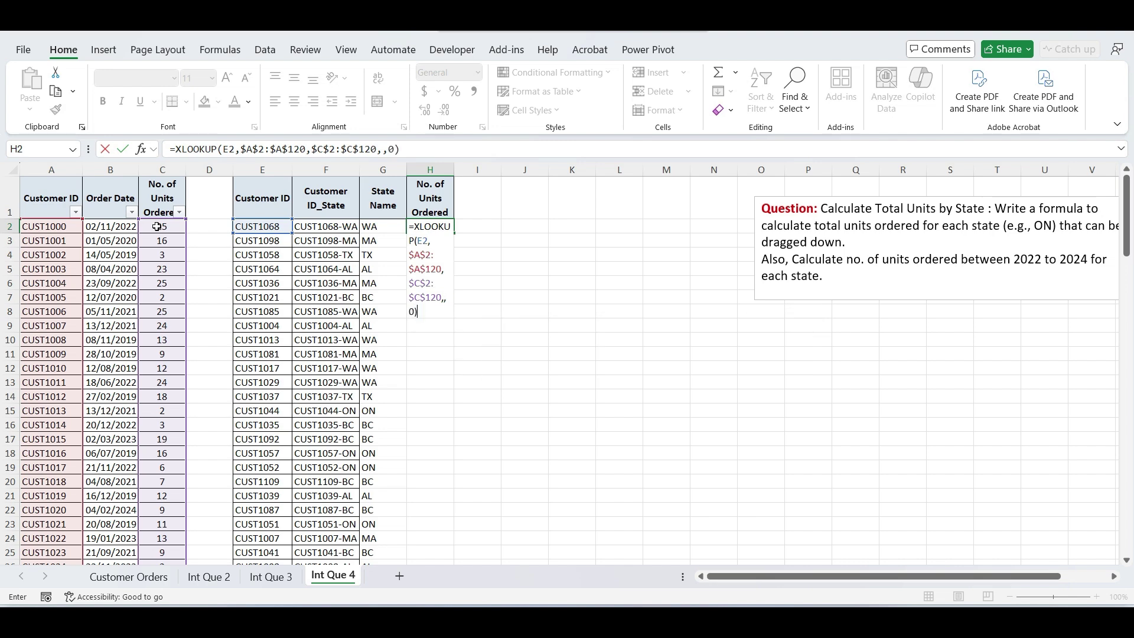
pyautogui.press('Return')
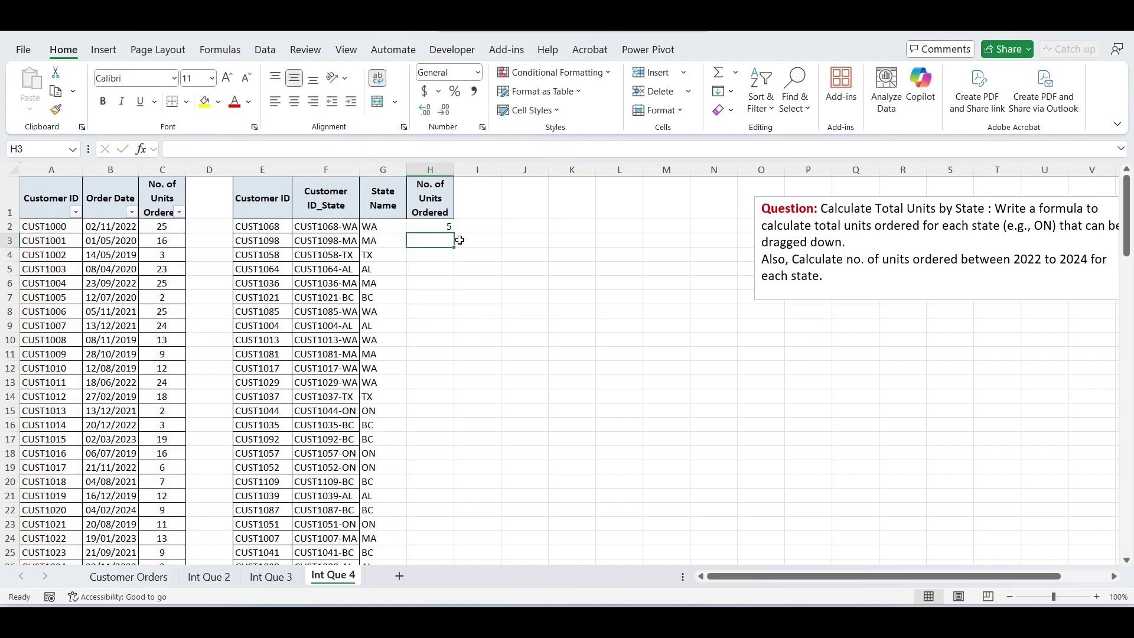
# - Fill the XLOOKUP formula down column H
pyautogui.click(448, 226)
pyautogui.doubleClick(457, 237)
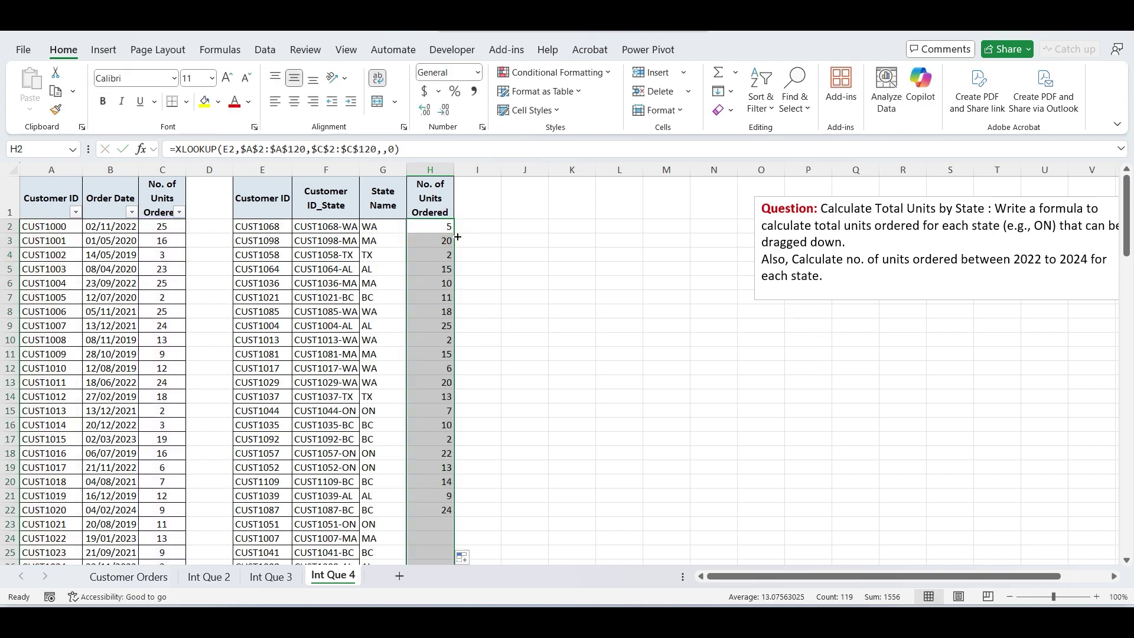
pyautogui.click(487, 341)
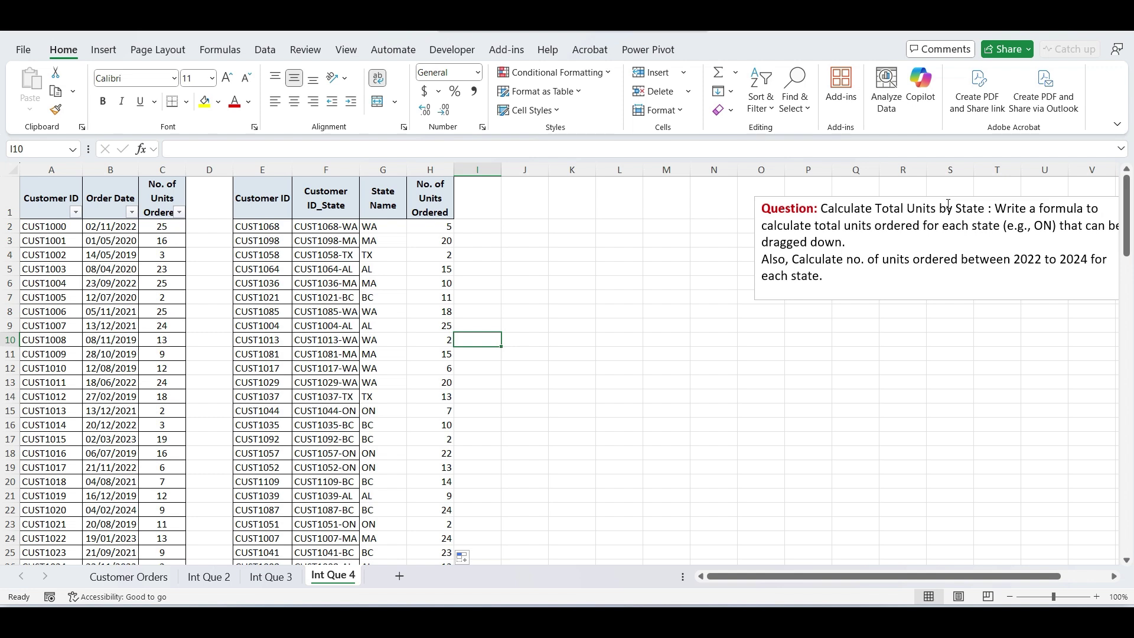
# - Add a 'State Name' header in J1 and list the unique states with =UNIQUE(G2:G120)
pyautogui.click(526, 208)
pyautogui.write('Sta')
pyautogui.press('Escape')
pyautogui.write('State Name')
pyautogui.press('Return')
pyautogui.write('=un')
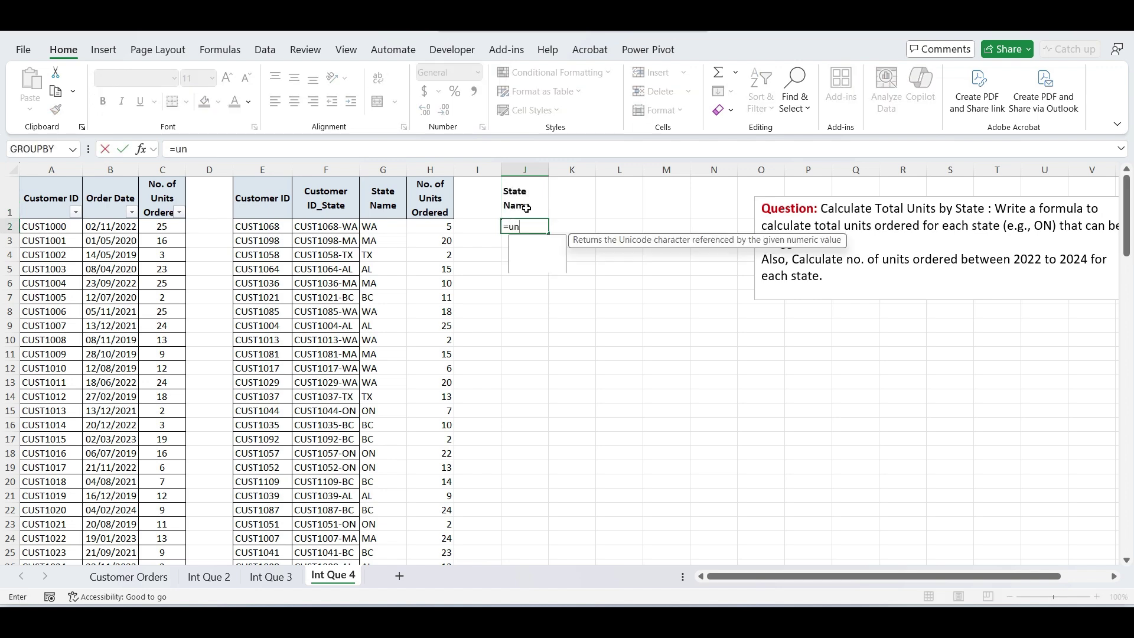
pyautogui.press('Down')
pyautogui.press('Down')
pyautogui.press('Tab')
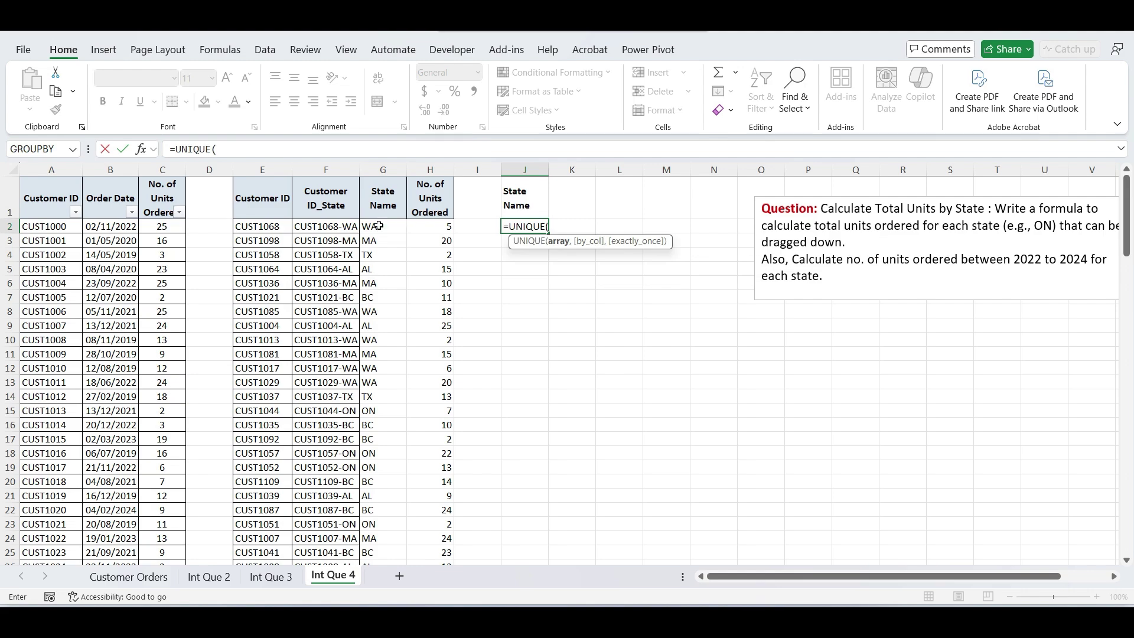
pyautogui.click(378, 226)
pyautogui.hotkey('ctrl', 'shift', 'Down')
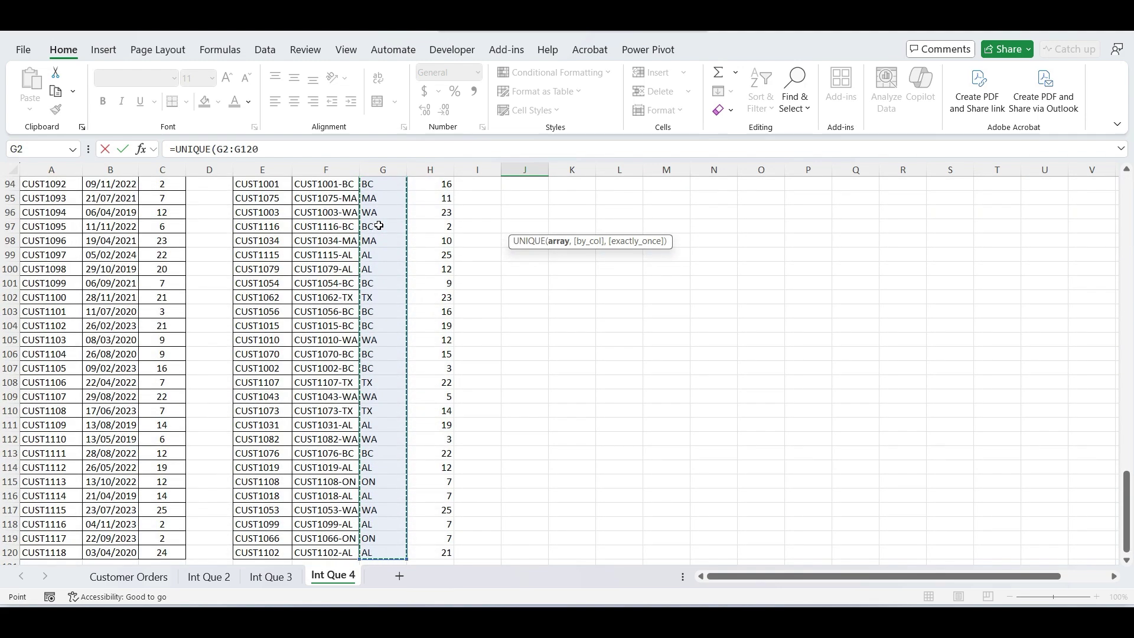
pyautogui.press('Return')
pyautogui.press('Up')
pyautogui.press('Up')
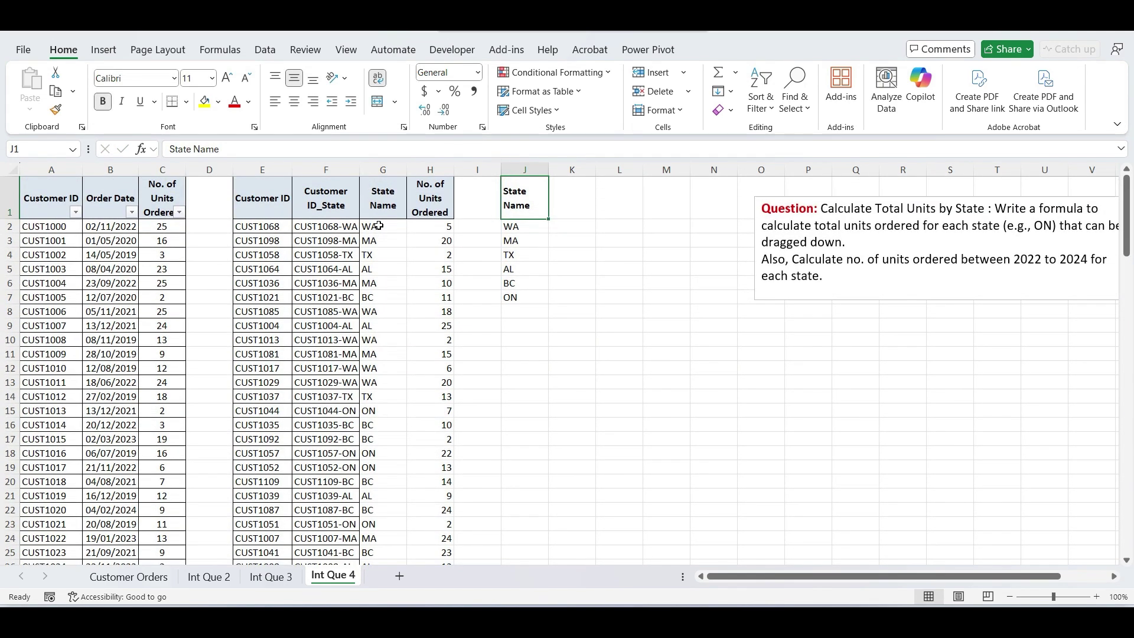
# - Add a 'Total Units' header in K1 and enter =SUMIF($G$2:$G$120,J2,$H$2:$H$120) in K2
pyautogui.click(561, 210)
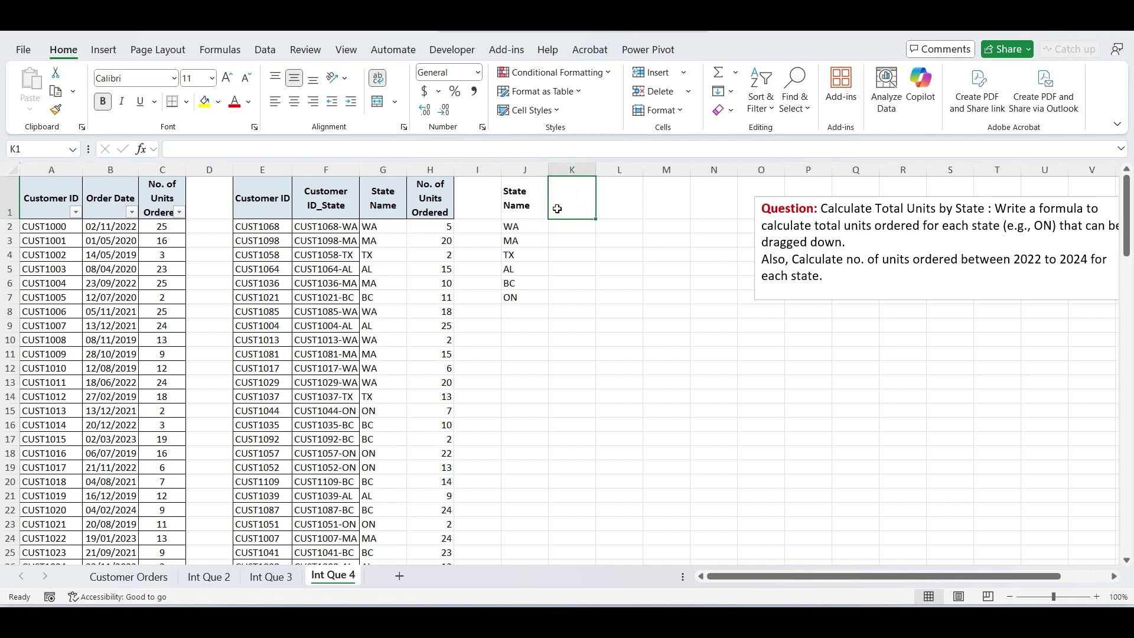
pyautogui.write('Total')
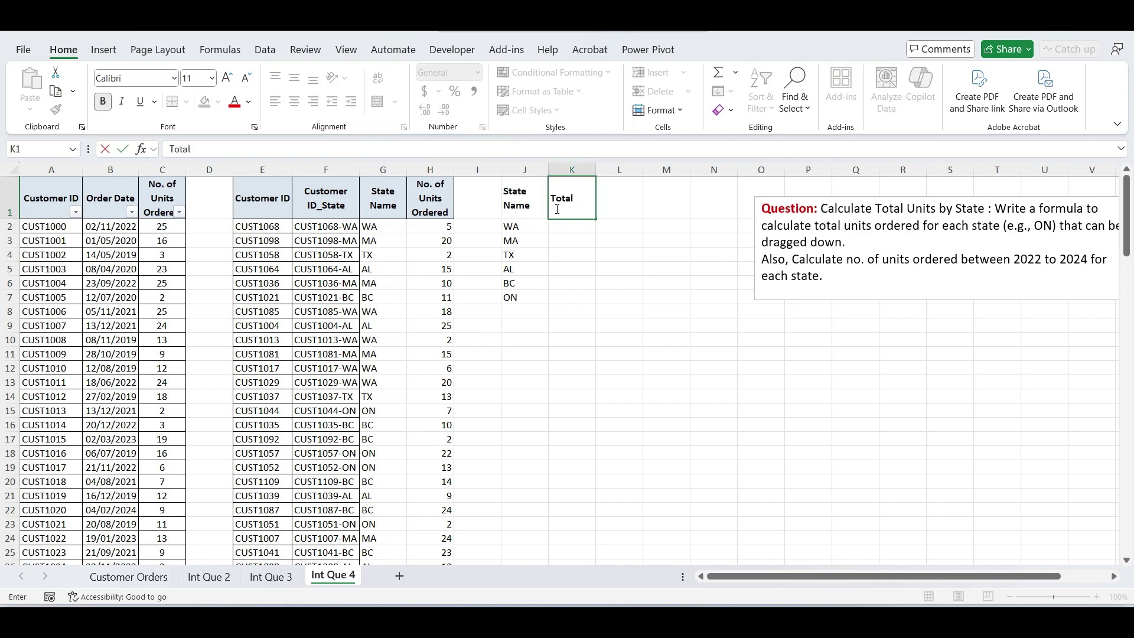
pyautogui.write(' Units')
pyautogui.press('Return')
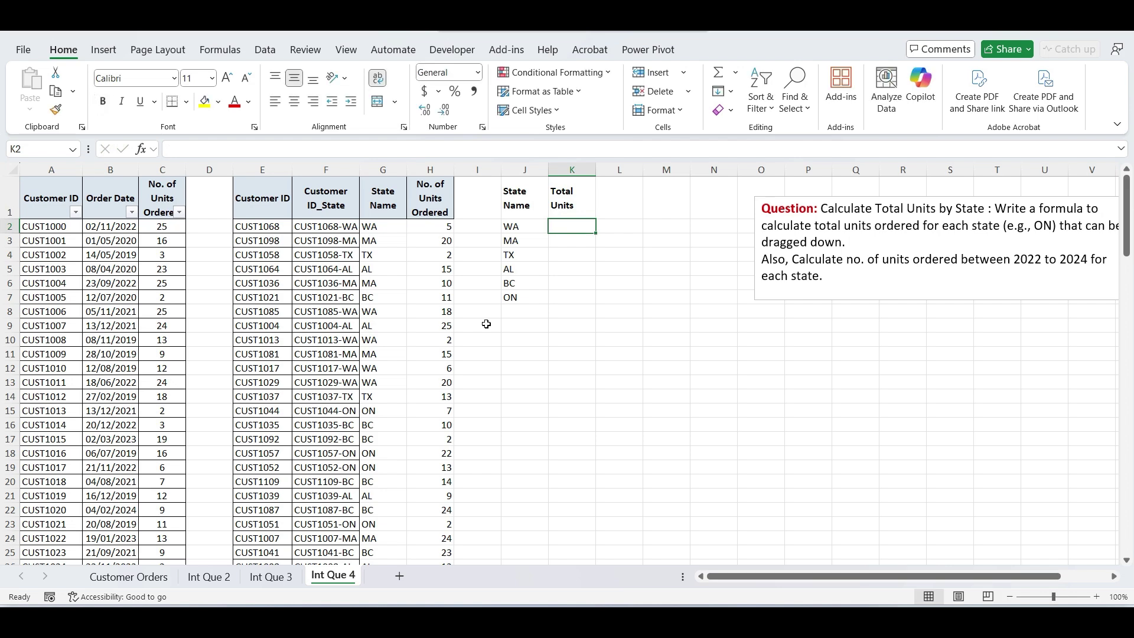
pyautogui.write('=SUMIF')
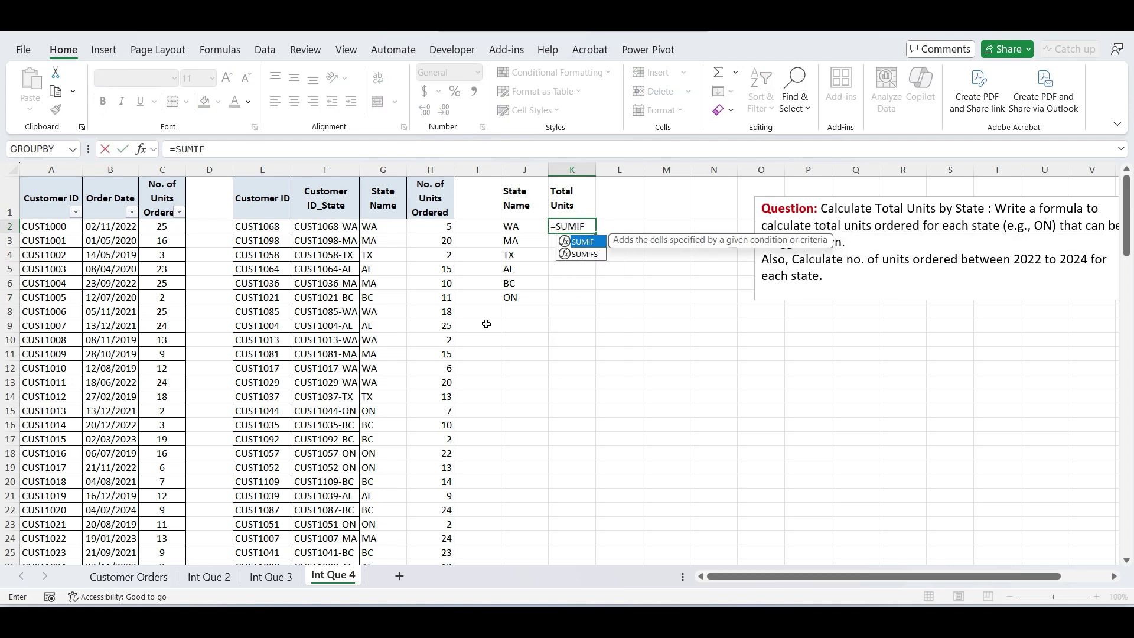
pyautogui.write('(')
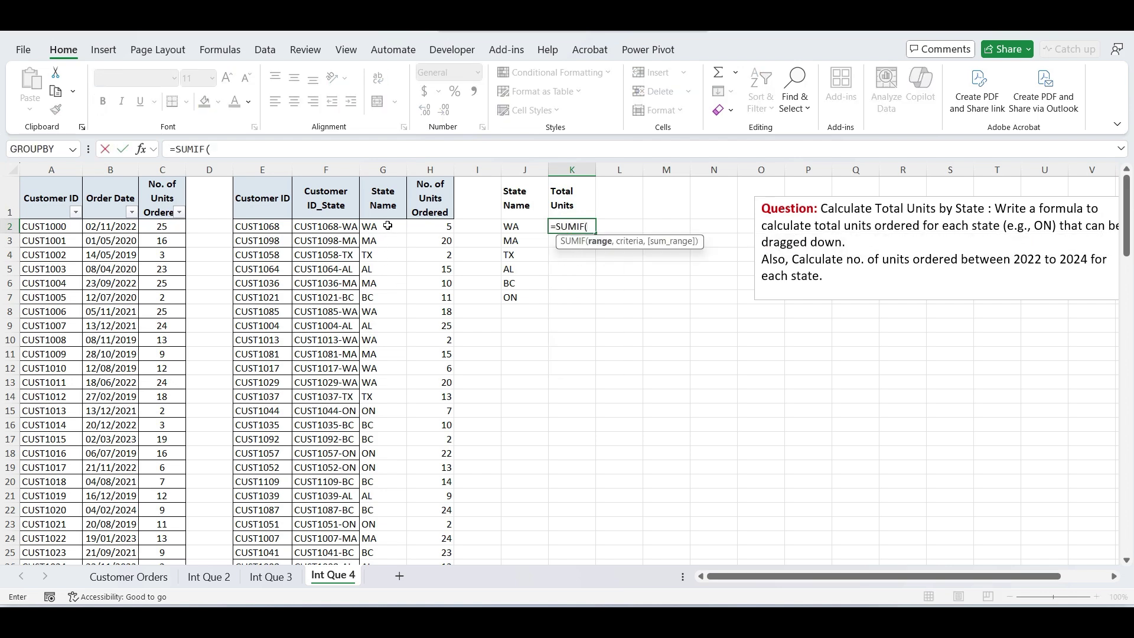
pyautogui.click(387, 227)
pyautogui.hotkey('ctrl', 'shift', 'Down')
pyautogui.scroll(20, 387, 225)
pyautogui.press('F4')
pyautogui.write(',')
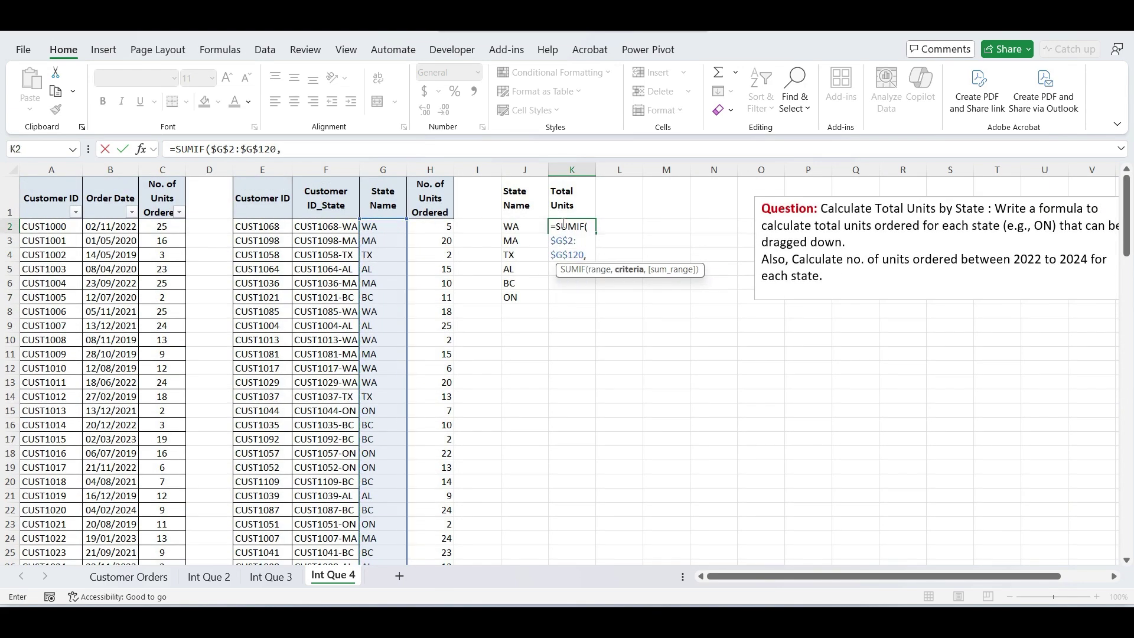
pyautogui.click(519, 231)
pyautogui.write(',')
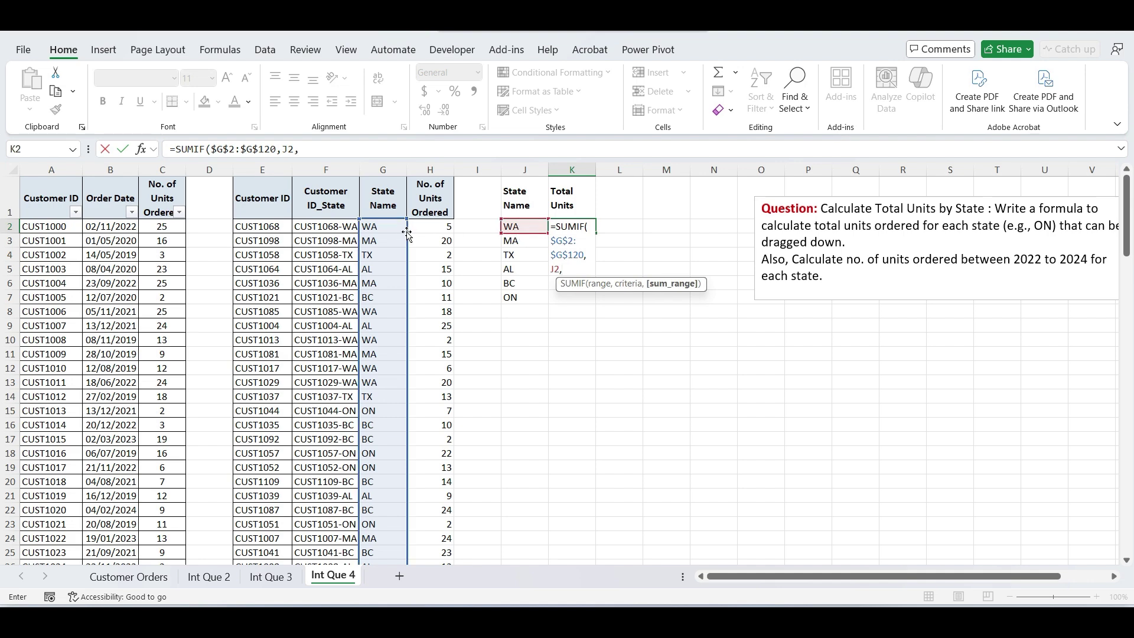
pyautogui.click(426, 226)
pyautogui.hotkey('ctrl', 'shift', 'Down')
pyautogui.scroll(20, 425, 226)
pyautogui.press('F4')
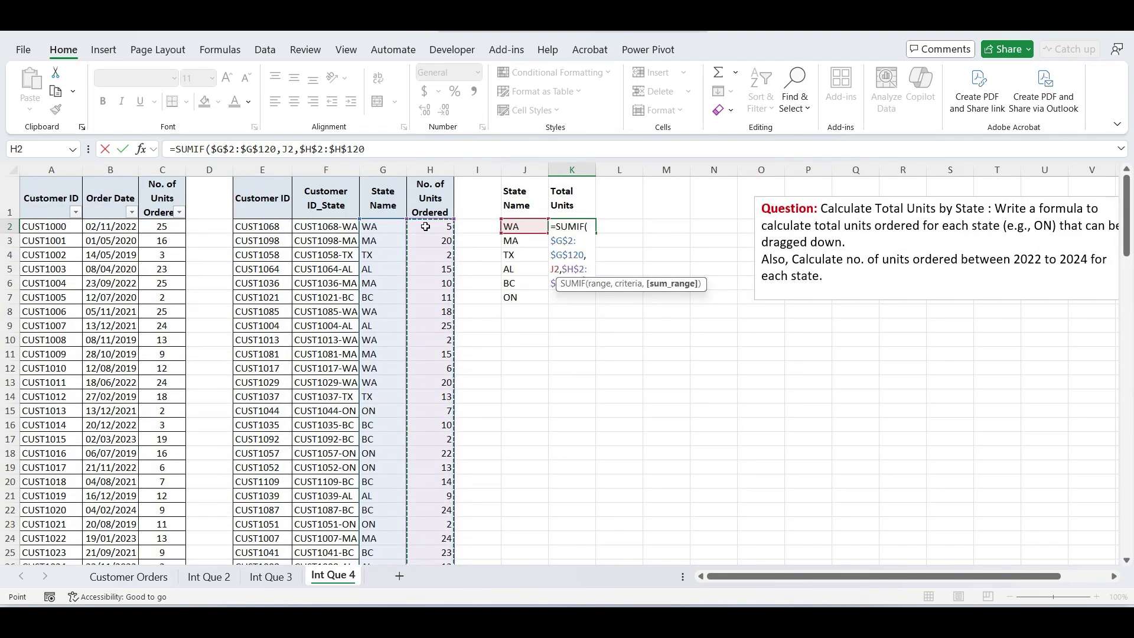
pyautogui.write(')')
pyautogui.press('Return')
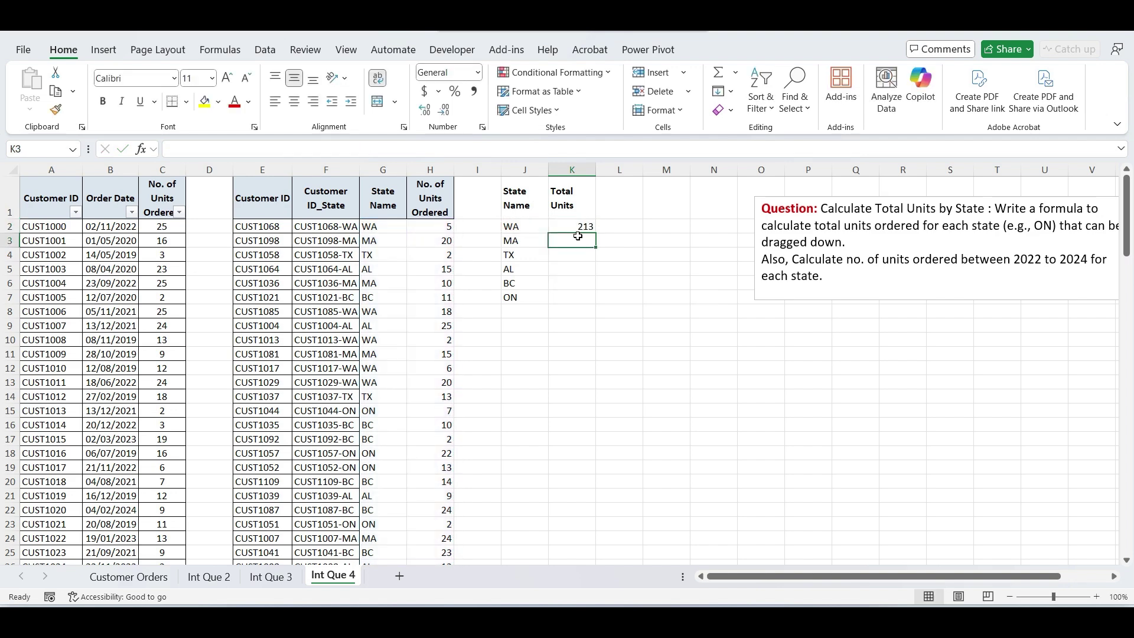
# - Fill the SUMIF formula down to K7, giving WA 213, MA 291, BC 326, ON 211
pyautogui.click(583, 228)
pyautogui.moveTo(596, 234); pyautogui.dragTo(590, 300)
pyautogui.click(631, 298)
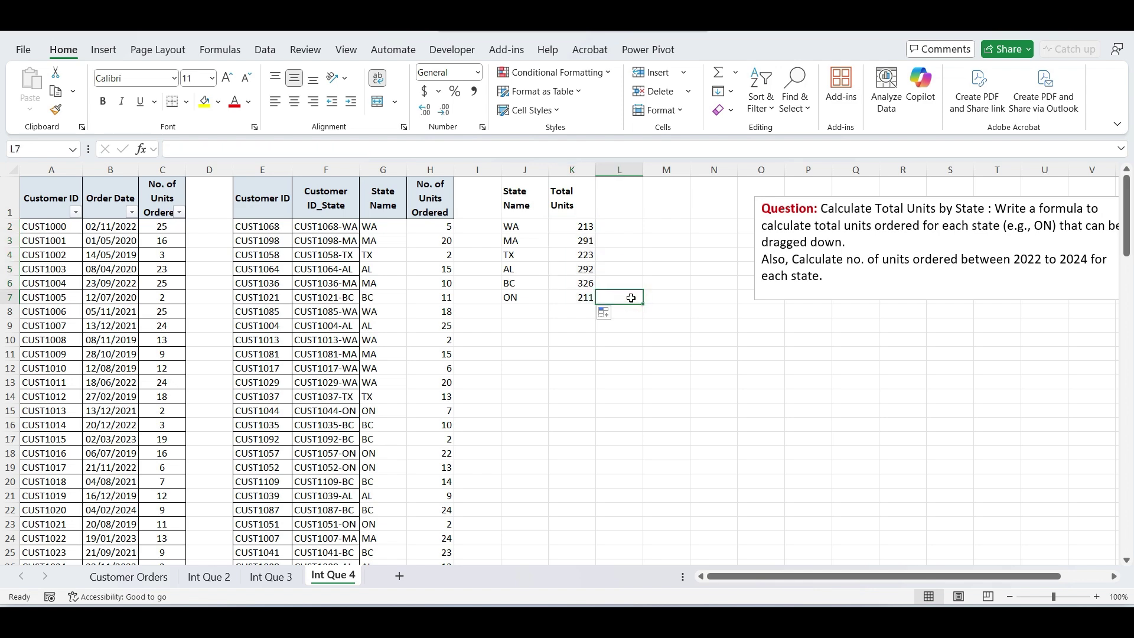
# - Select the state totals and the full units column H2:H120 to compare their sums
pyautogui.moveTo(572, 228); pyautogui.dragTo(576, 300)
pyautogui.click(426, 231)
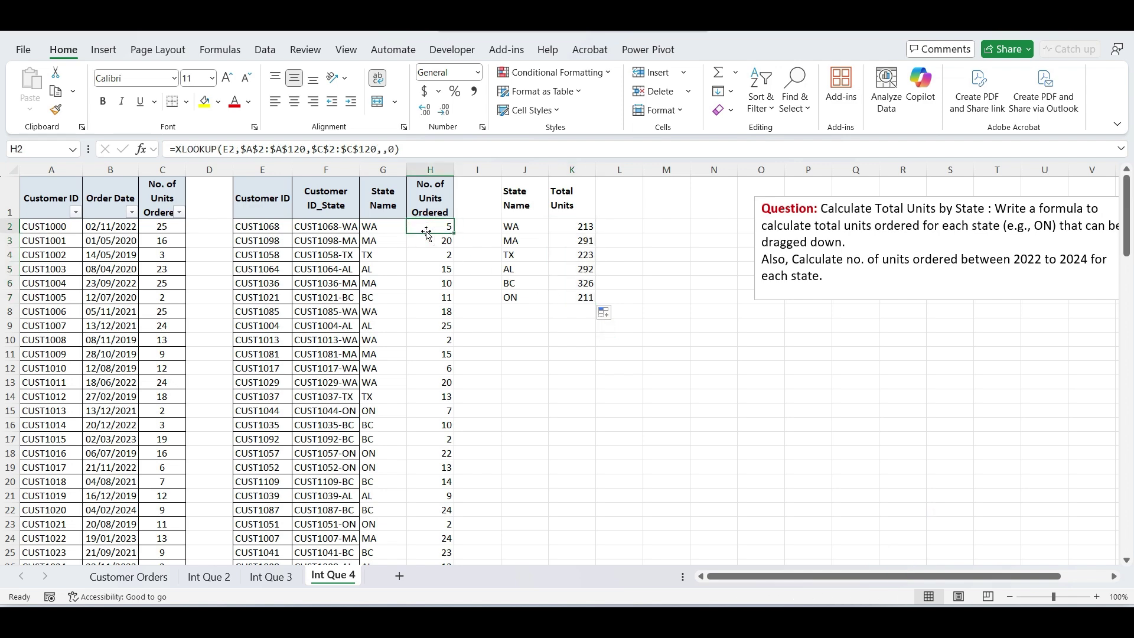
pyautogui.hotkey('ctrl', 'shift', 'Down')
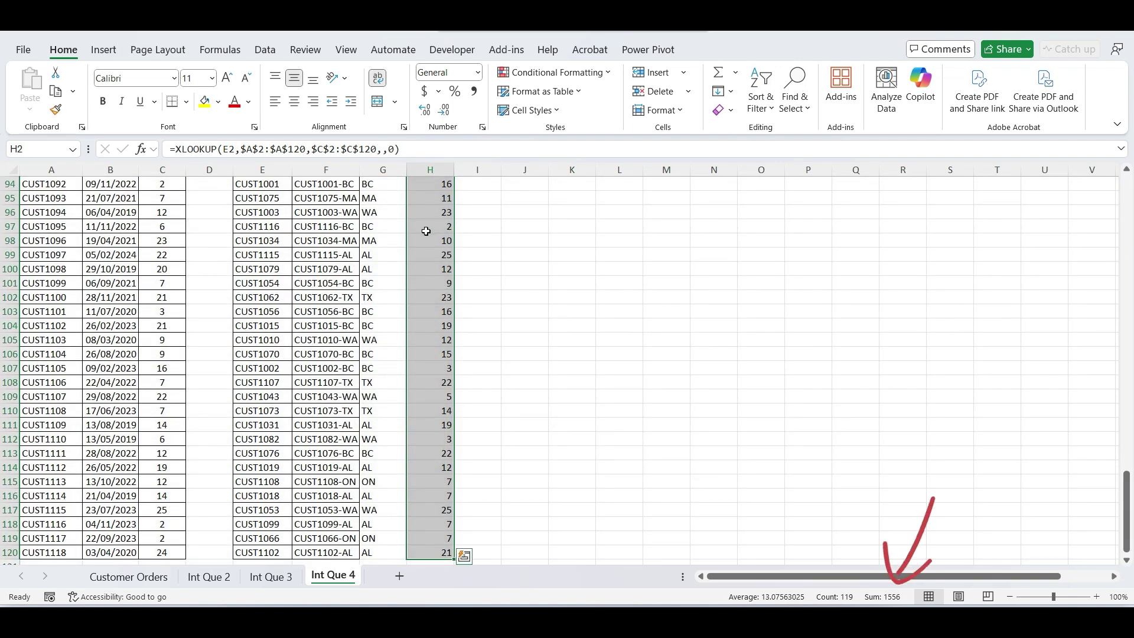
pyautogui.click(426, 231)
pyautogui.hotkey('ctrl', 'Home')
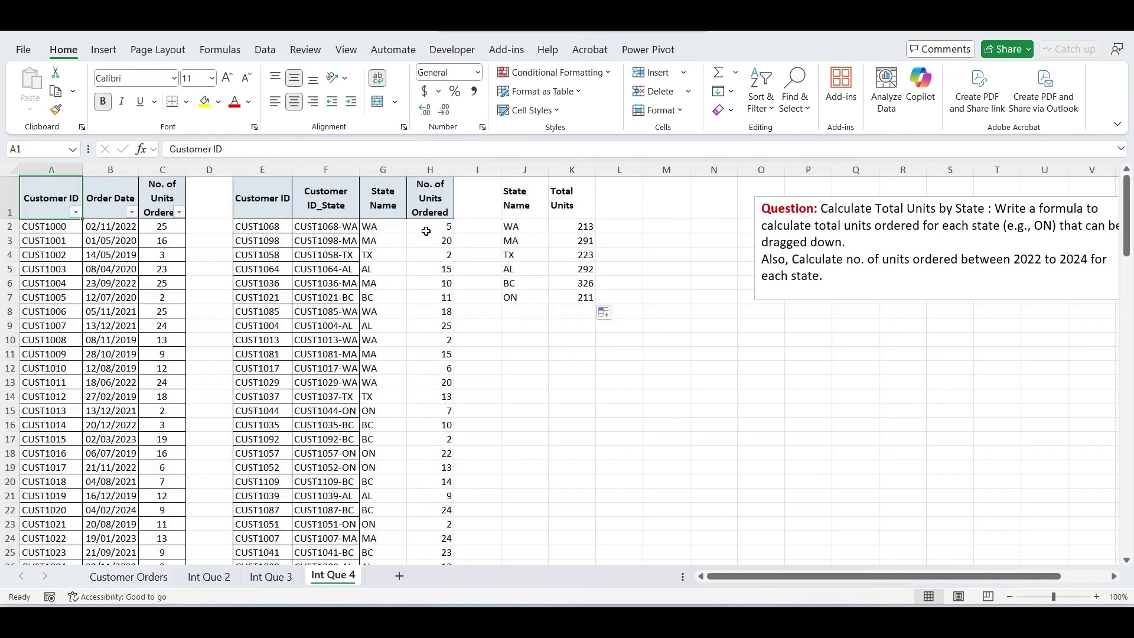
pyautogui.click(440, 205)
pyautogui.moveTo(524, 226); pyautogui.dragTo(582, 224)
# - Filter State Name to WA only and confirm its units sum to 213
pyautogui.click(373, 204)
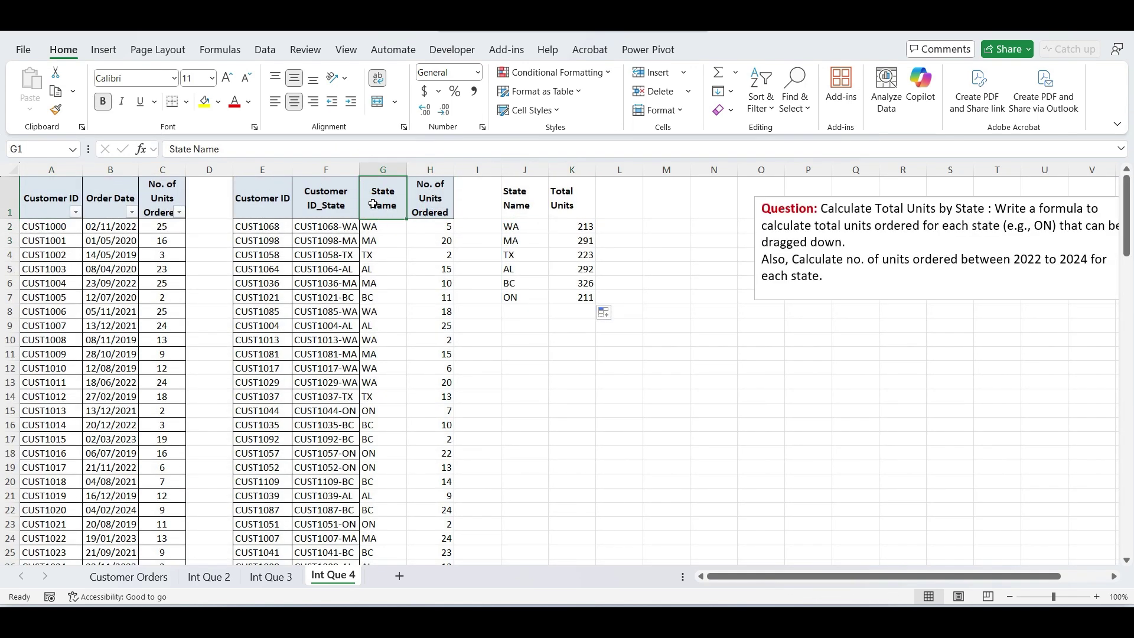
pyautogui.hotkey('ctrl', 'shift', 'l')
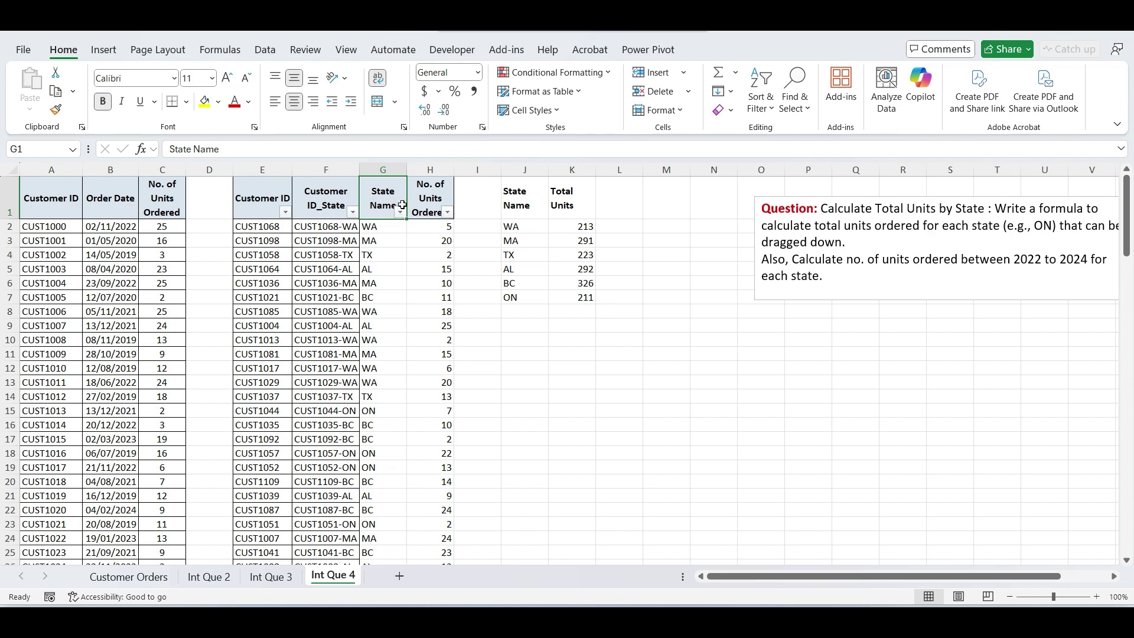
pyautogui.click(401, 212)
pyautogui.click(250, 403)
pyautogui.click(249, 480)
pyautogui.press('Return')
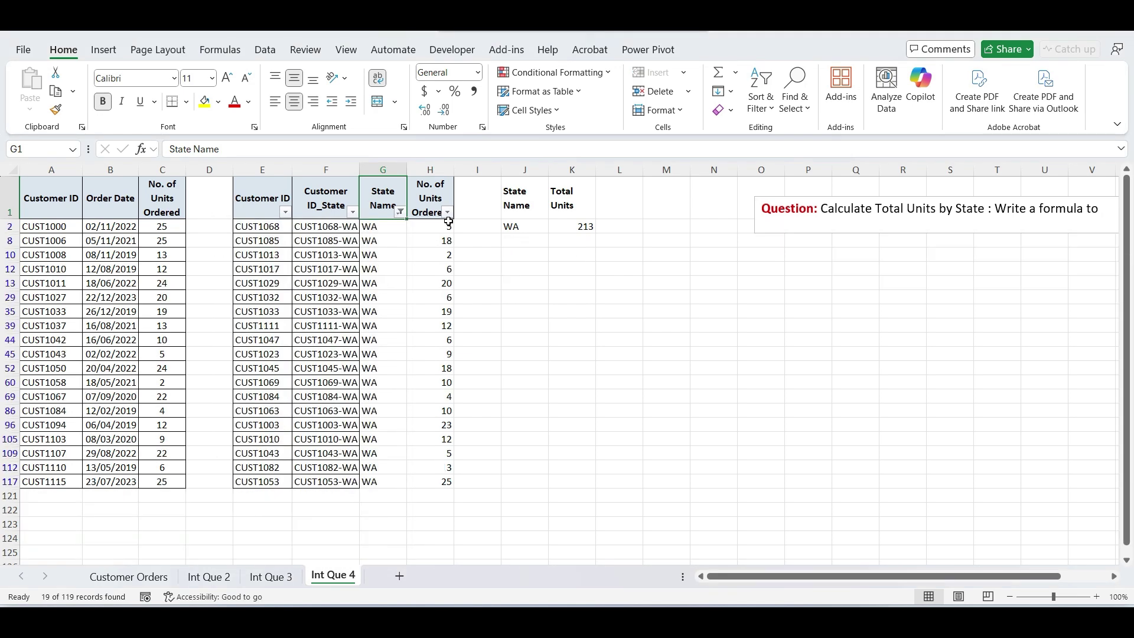
pyautogui.moveTo(449, 224); pyautogui.dragTo(430, 489)
pyautogui.click(570, 426)
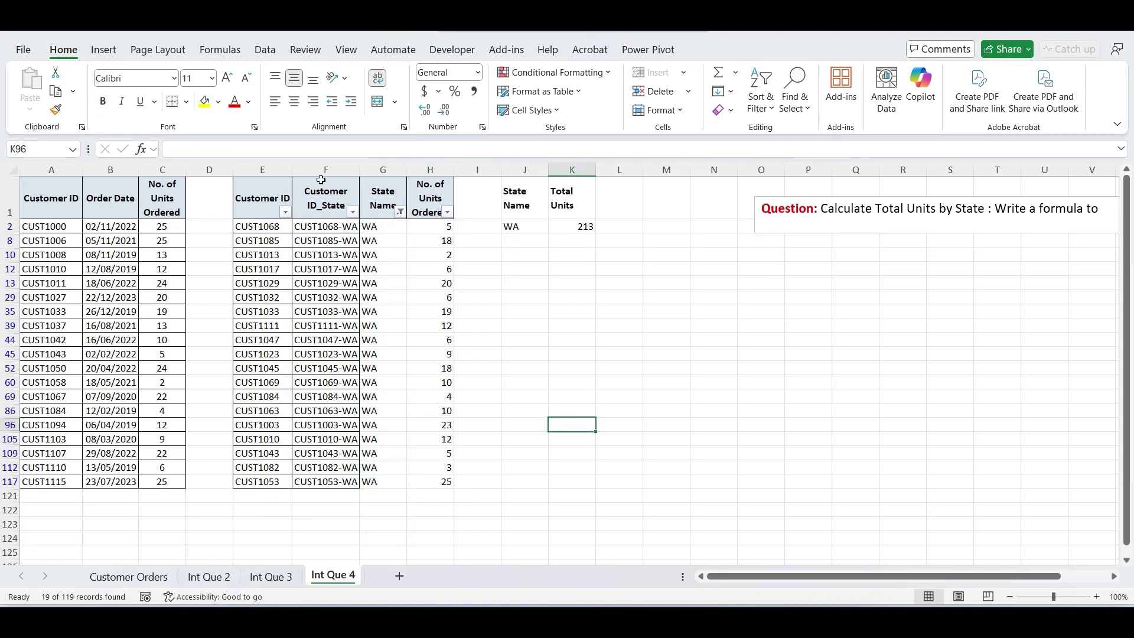
# - Show all states again and enter the heading 'ORDERS BETWEEN 2022-2024' beside Total Units
pyautogui.click(400, 212)
pyautogui.click(264, 406)
pyautogui.press('Return')
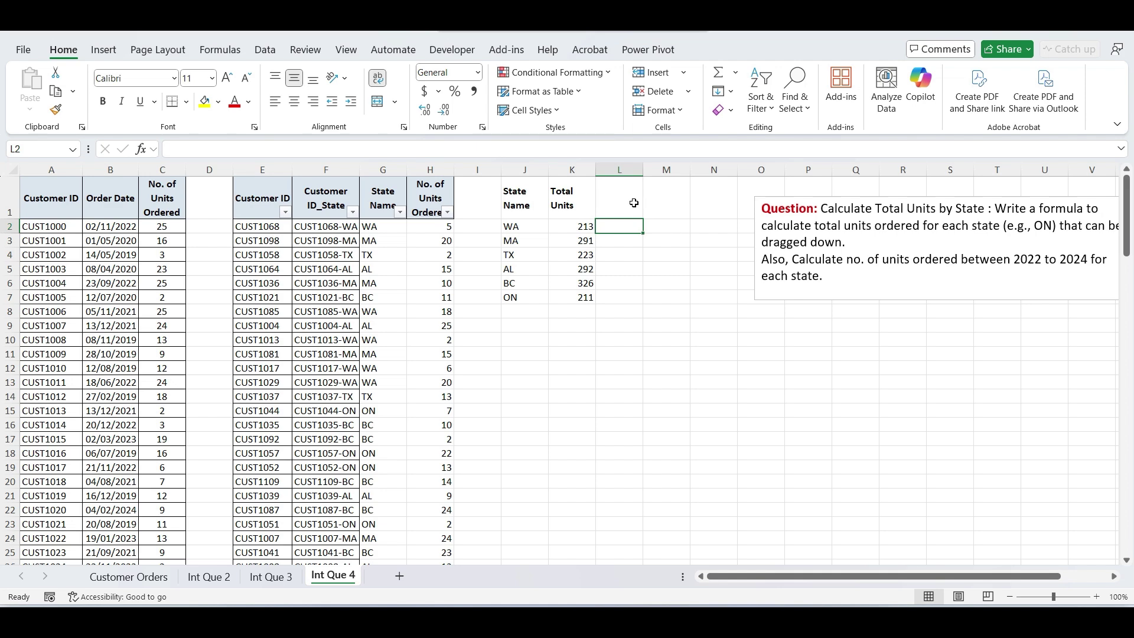
pyautogui.click(634, 202)
pyautogui.write('ORDERS BE')
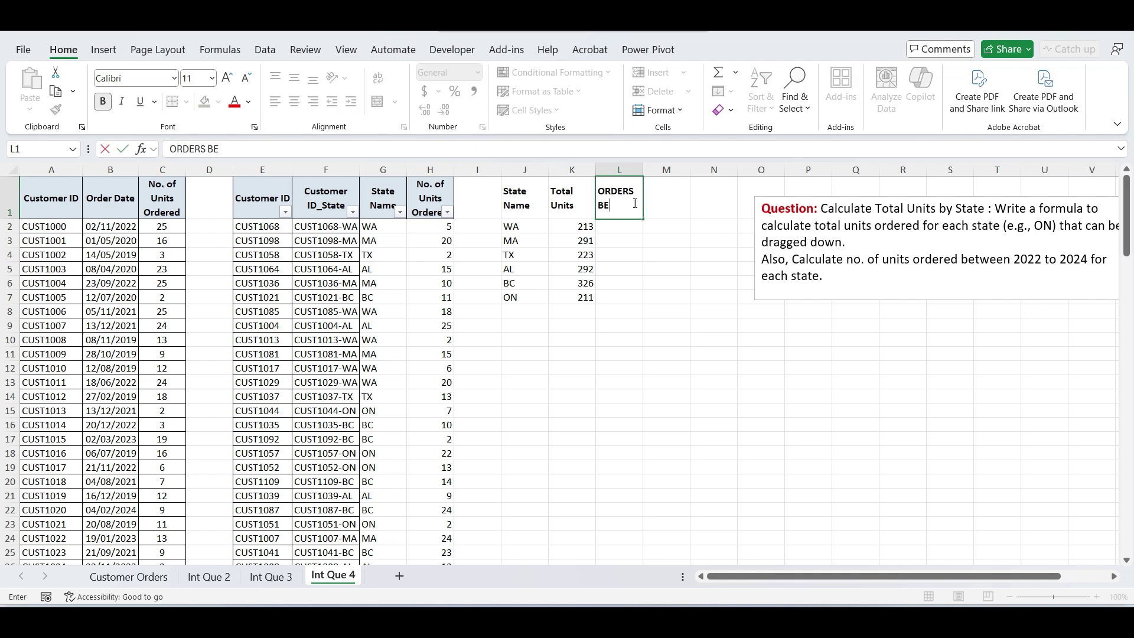
pyautogui.write('TWEEN 2022-2024')
pyautogui.press('Return')
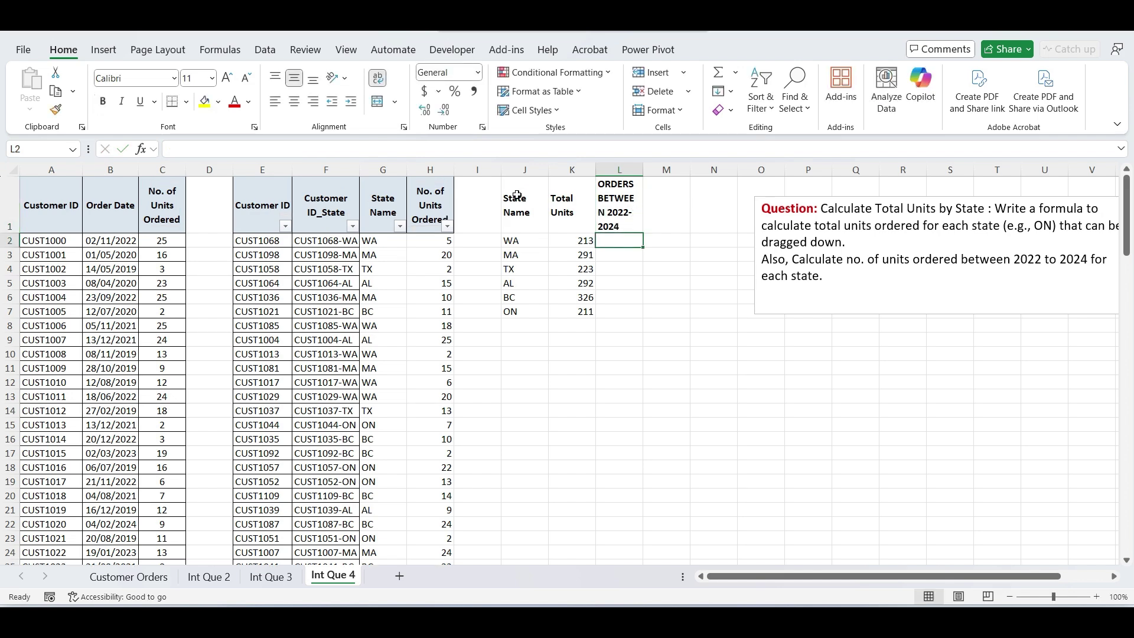
# - Insert a new column I and paste the XLOOKUP formula from H2 into I2
pyautogui.click(476, 171)
pyautogui.hotkey('ctrl', 'shift', '+')
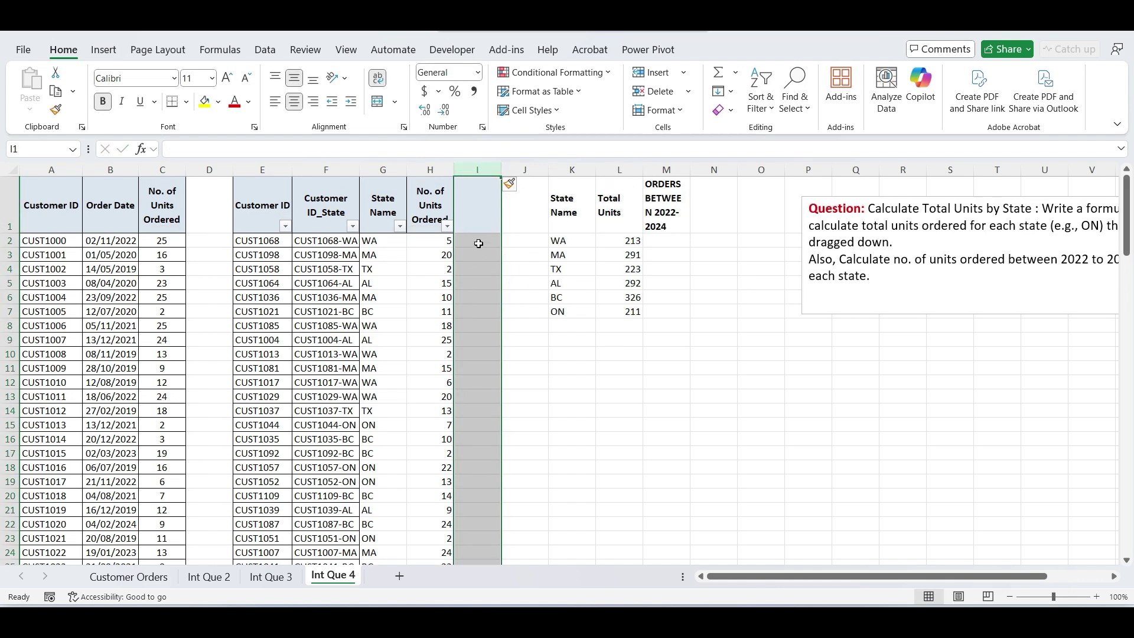
pyautogui.click(480, 242)
pyautogui.click(443, 240)
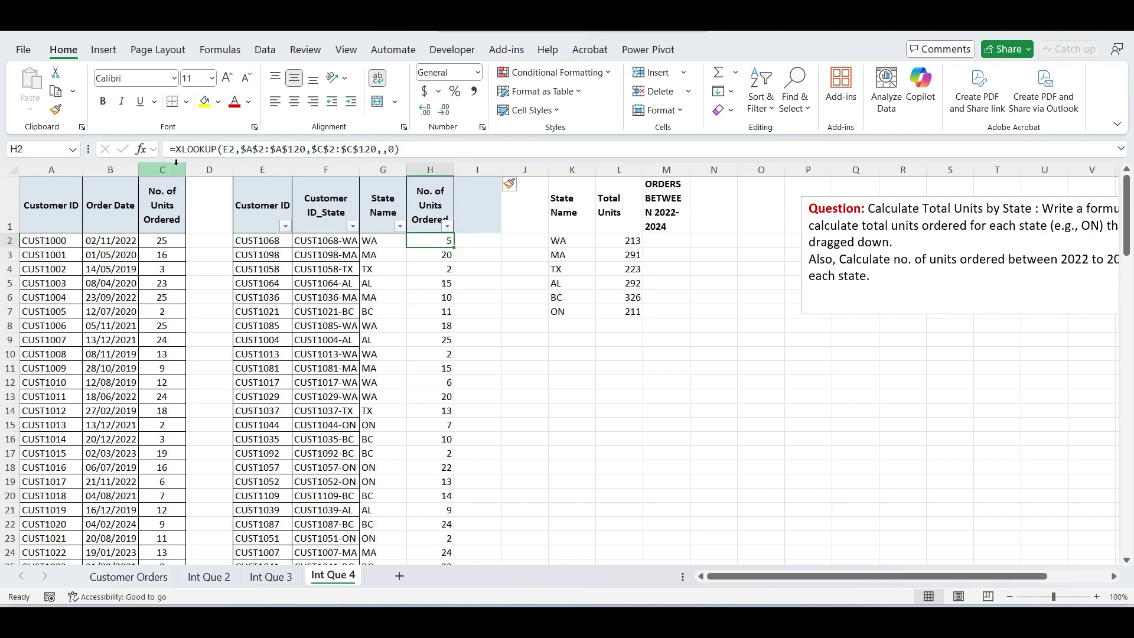
pyautogui.moveTo(170, 149); pyautogui.dragTo(413, 154)
pyautogui.hotkey('ctrl', 'c')
pyautogui.press('Escape')
pyautogui.press('Right')
pyautogui.hotkey('ctrl', 'v')
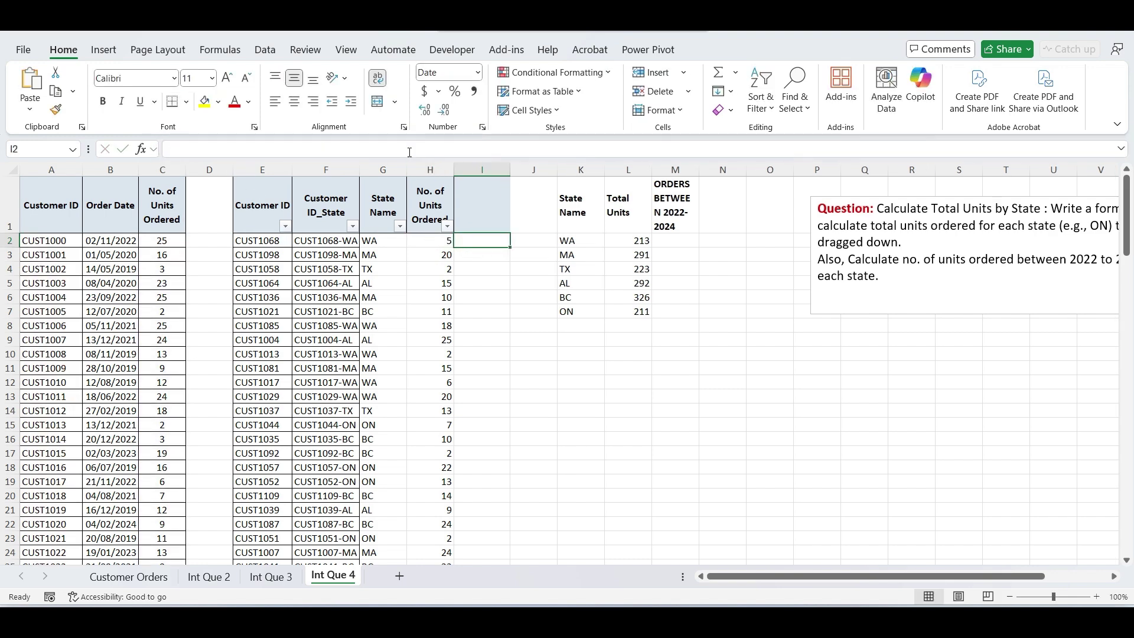
# - Make the I2 lookup return the Order Date column and fill it down column I
pyautogui.doubleClick(465, 237)
pyautogui.moveTo(188, 254); pyautogui.dragTo(115, 260)
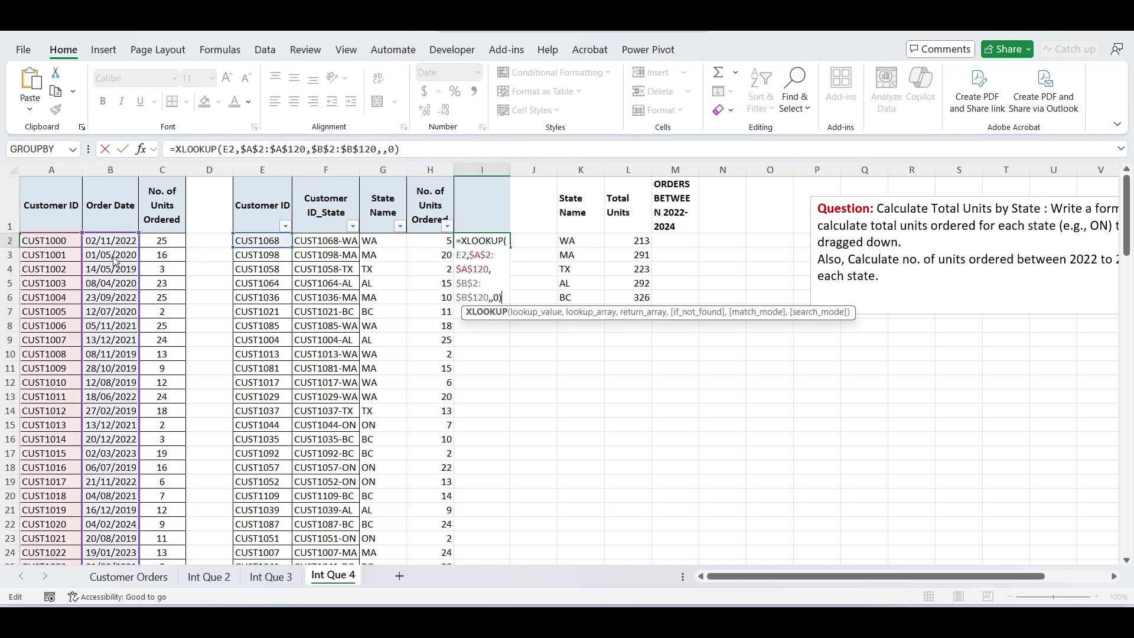
pyautogui.press('Return')
pyautogui.click(488, 241)
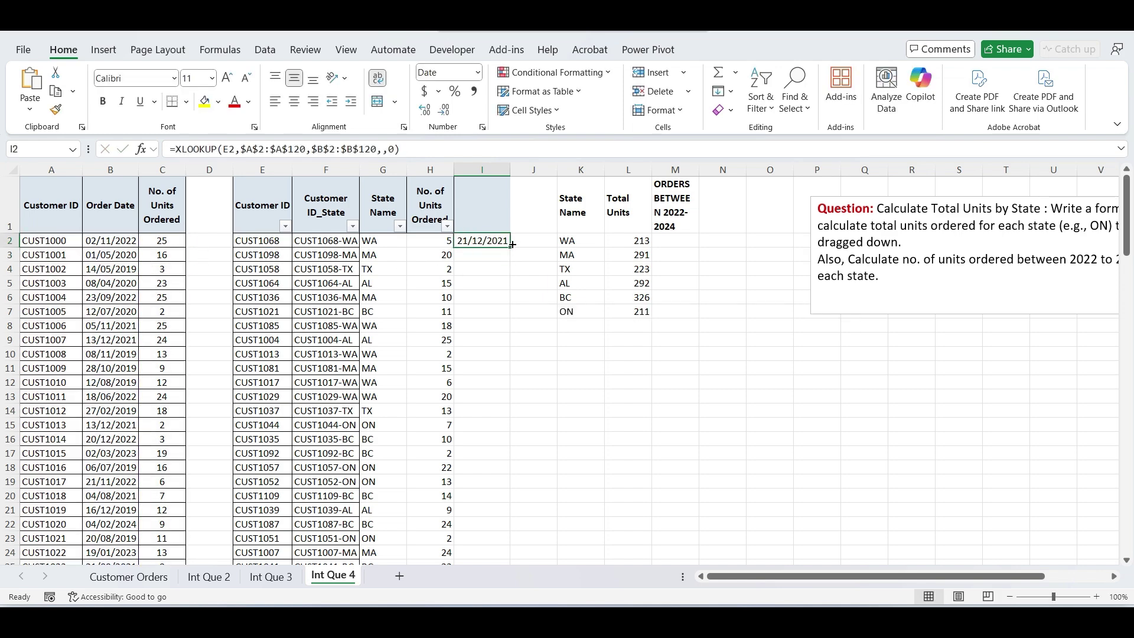
pyautogui.doubleClick(512, 244)
pyautogui.click(531, 244)
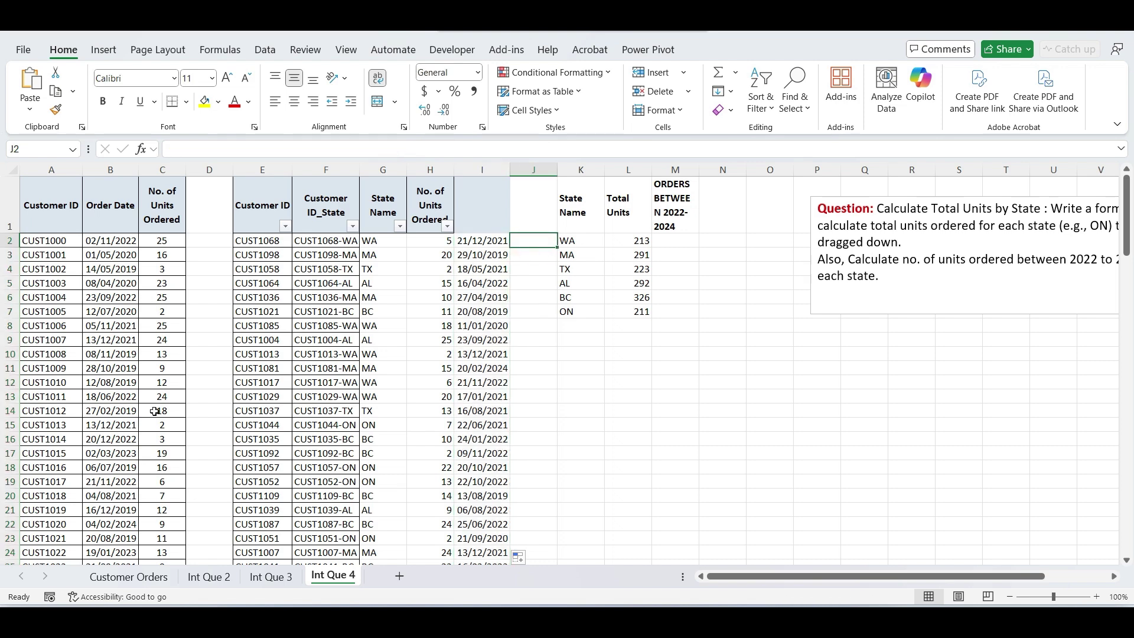
# - Start a SUMIFS in M2 summing $H$2:$H$120 where $G$2:$G$120 matches K2, with date range $I$2:$I$120
pyautogui.press('Right')
pyautogui.press('Right')
pyautogui.press('Right')
pyautogui.write('=SUMIFS(')
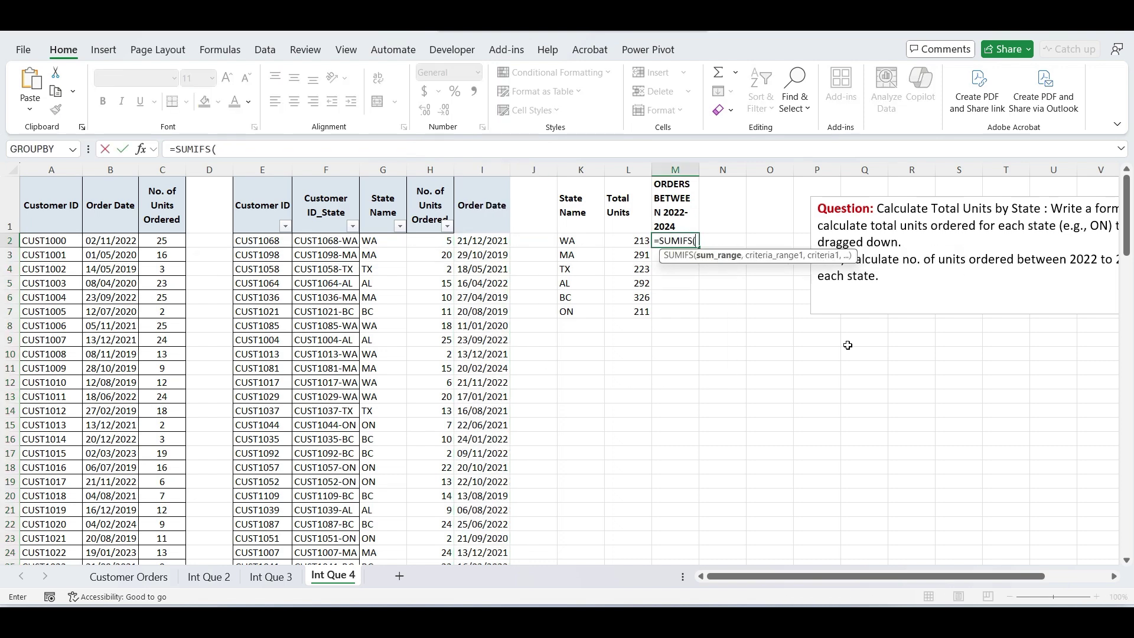
pyautogui.click(443, 246)
pyautogui.hotkey('ctrl', 'shift', 'Down')
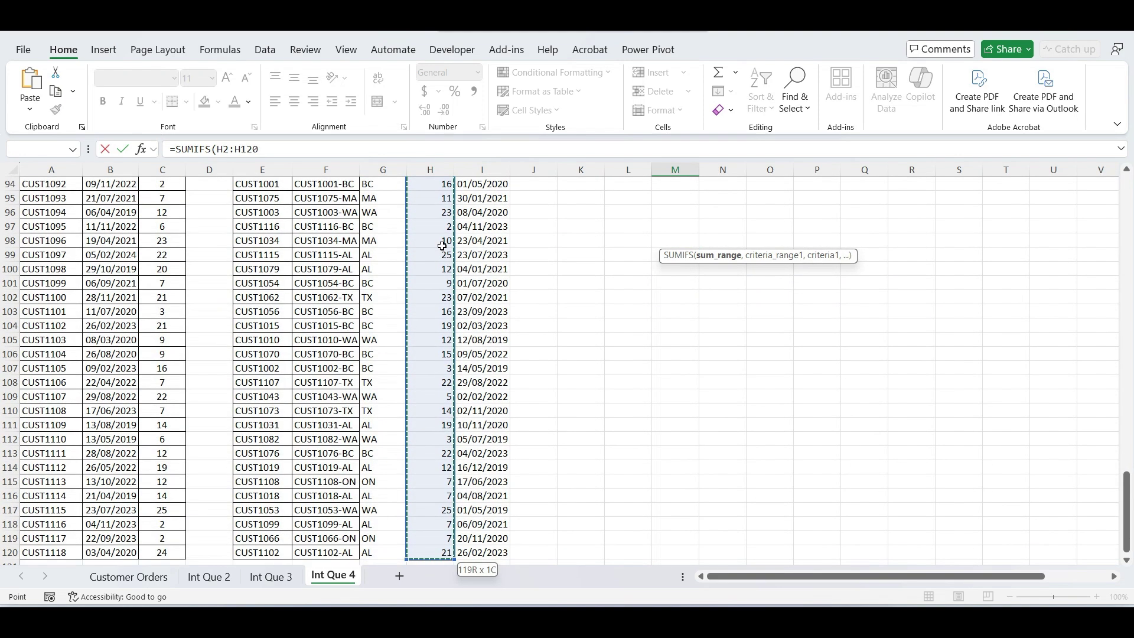
pyautogui.press('F4')
pyautogui.write(',')
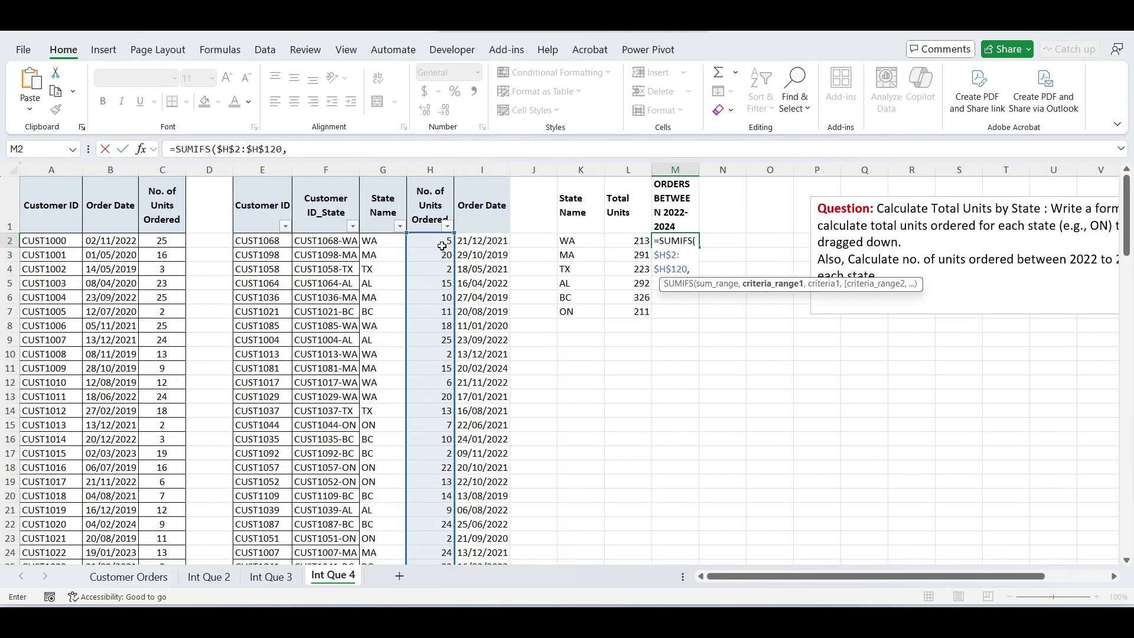
pyautogui.click(397, 242)
pyautogui.hotkey('ctrl', 'shift', 'Down')
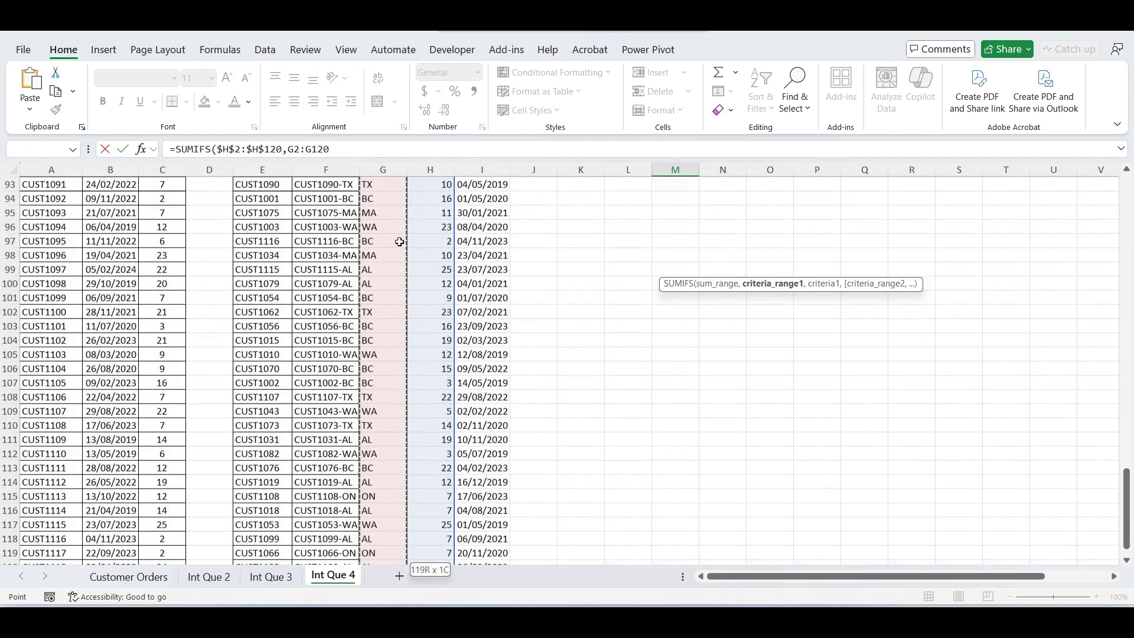
pyautogui.press('F4')
pyautogui.write(',')
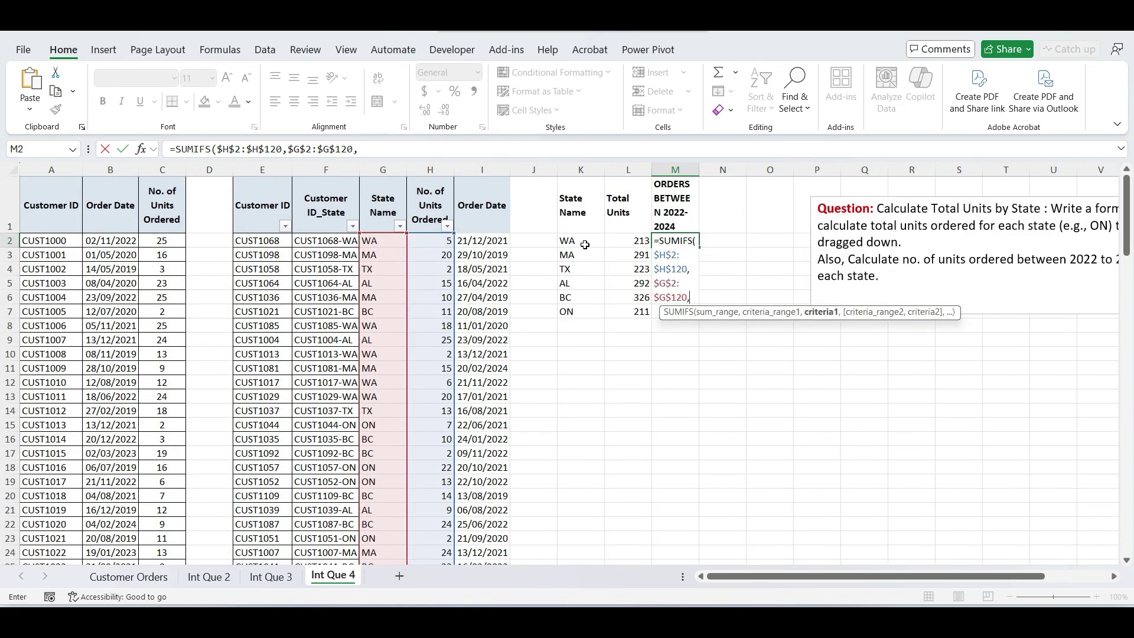
pyautogui.click(585, 245)
pyautogui.write(',')
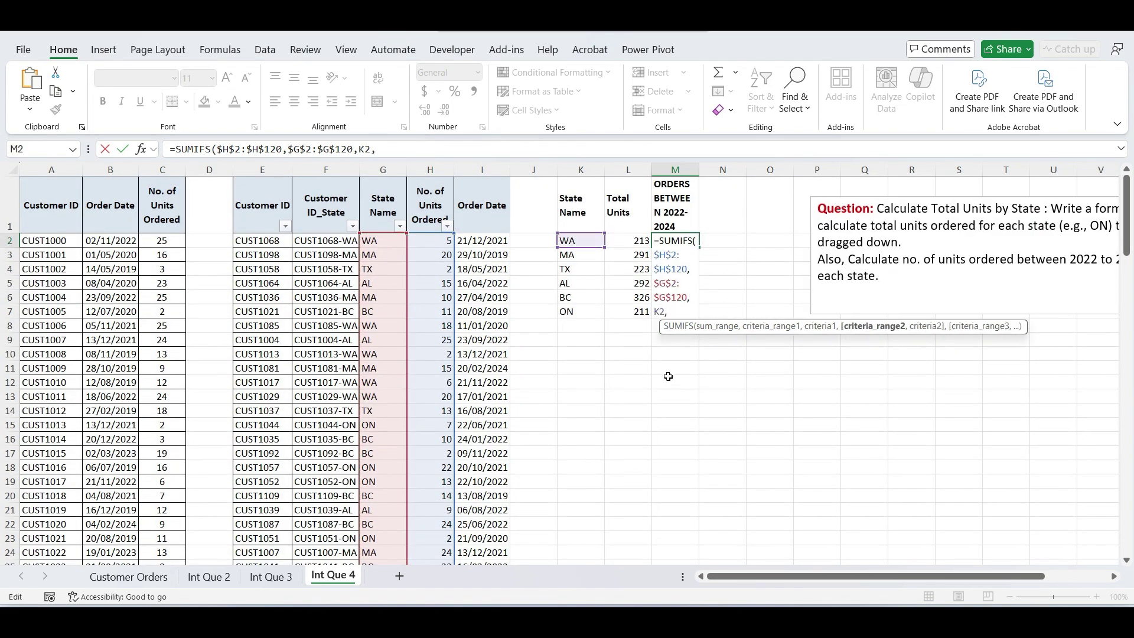
pyautogui.click(471, 243)
pyautogui.hotkey('ctrl', 'shift', 'Down')
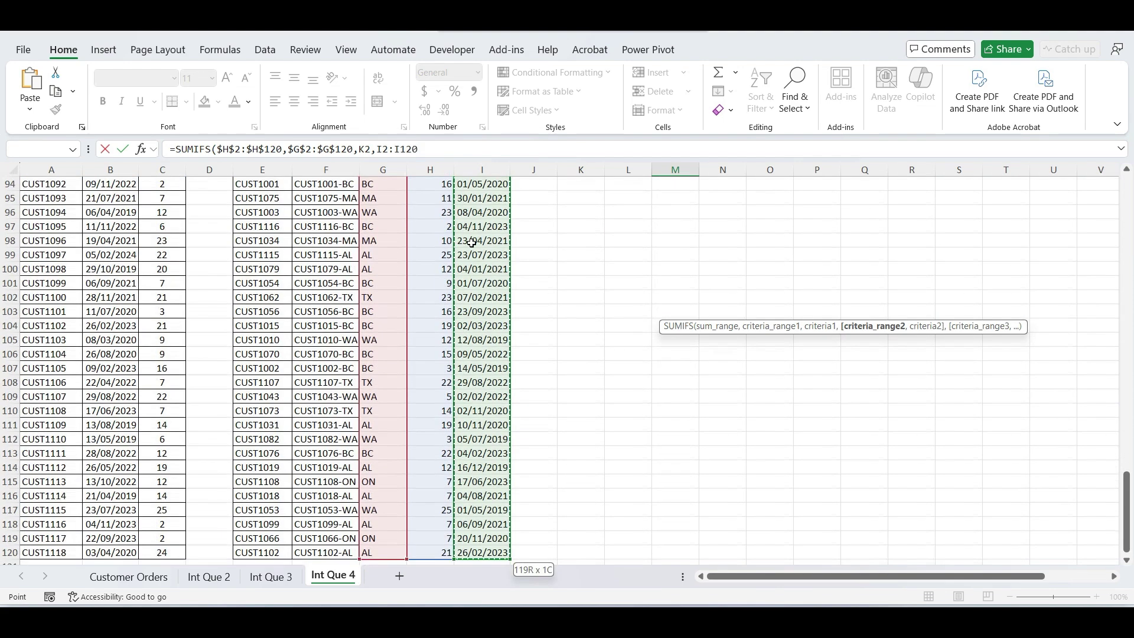
pyautogui.press('F4')
# - Add the date criteria ">1/1/2022" and "<31/12/2024", then fill the SUMIFS down to M7
pyautogui.write(',')
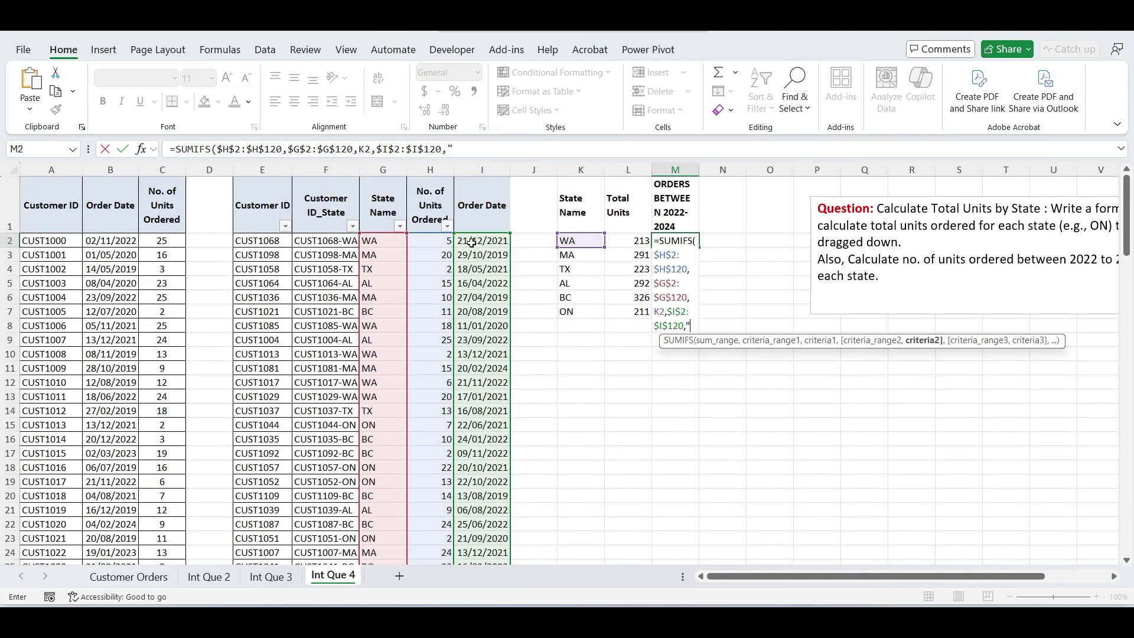
pyautogui.write('">1/1/2022",')
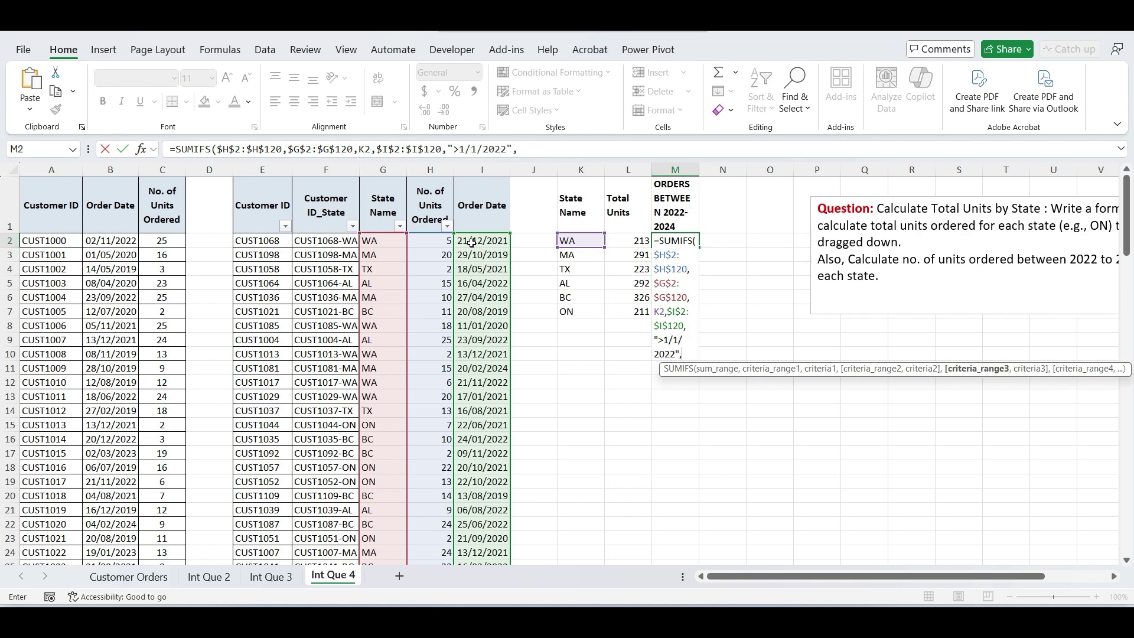
pyautogui.click(471, 243)
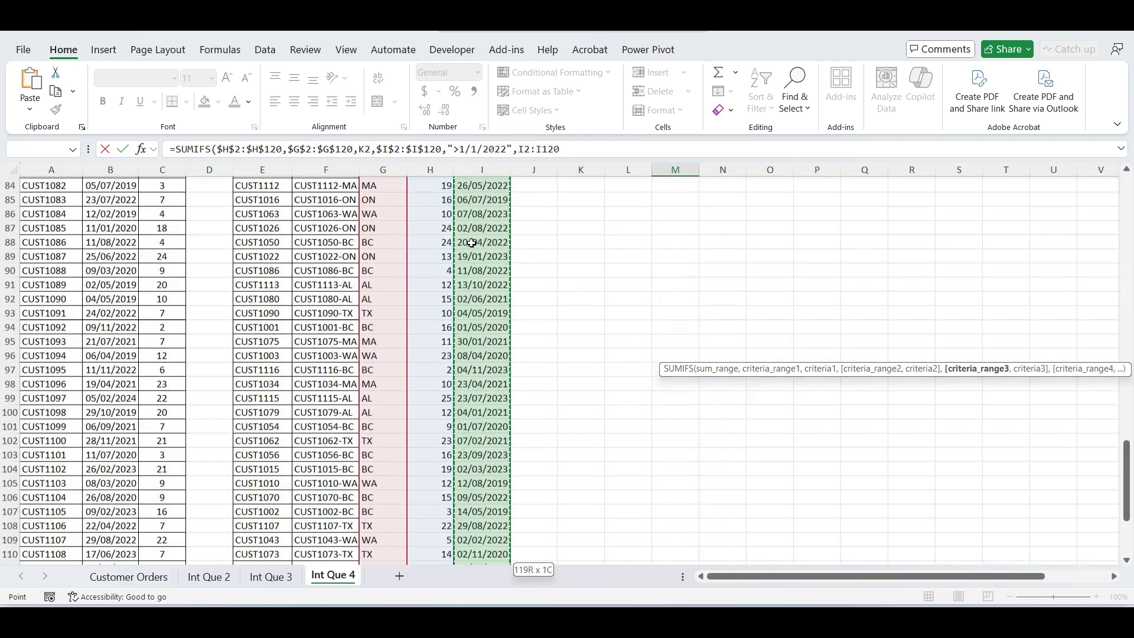
pyautogui.scroll(-2, 472, 244)
pyautogui.press('F4')
pyautogui.write(',')
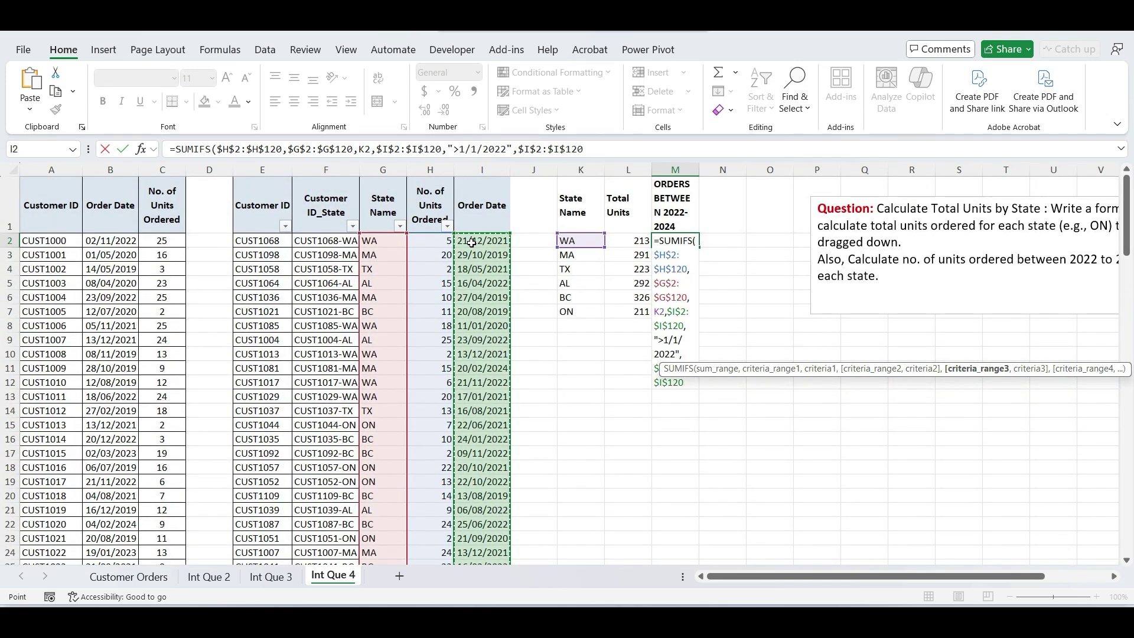
pyautogui.write('"<31/12/')
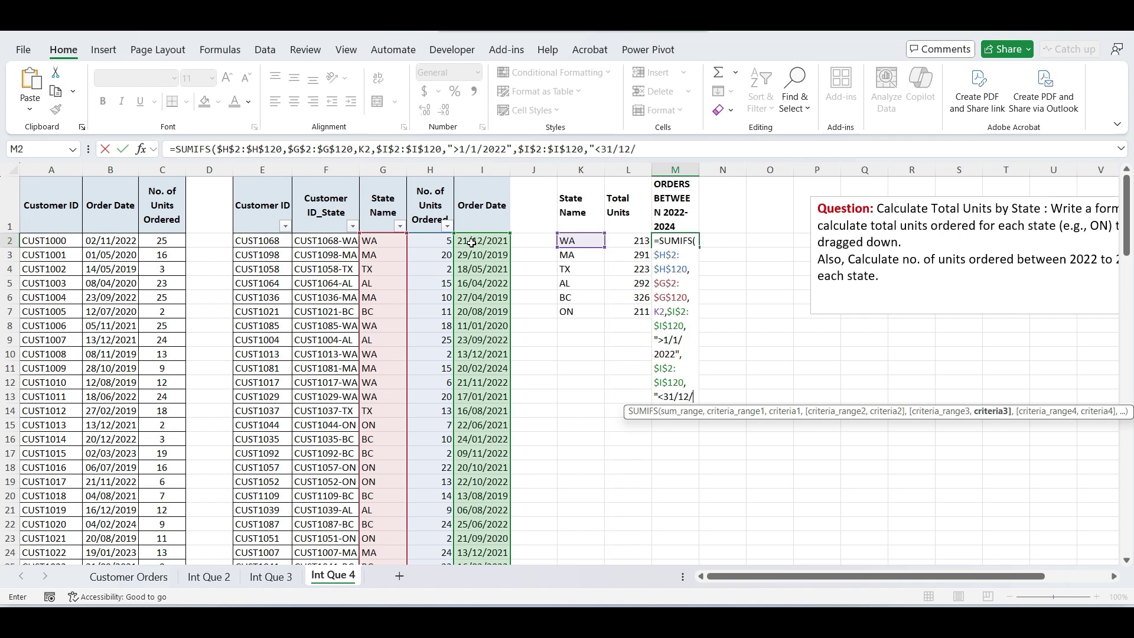
pyautogui.write('2024")')
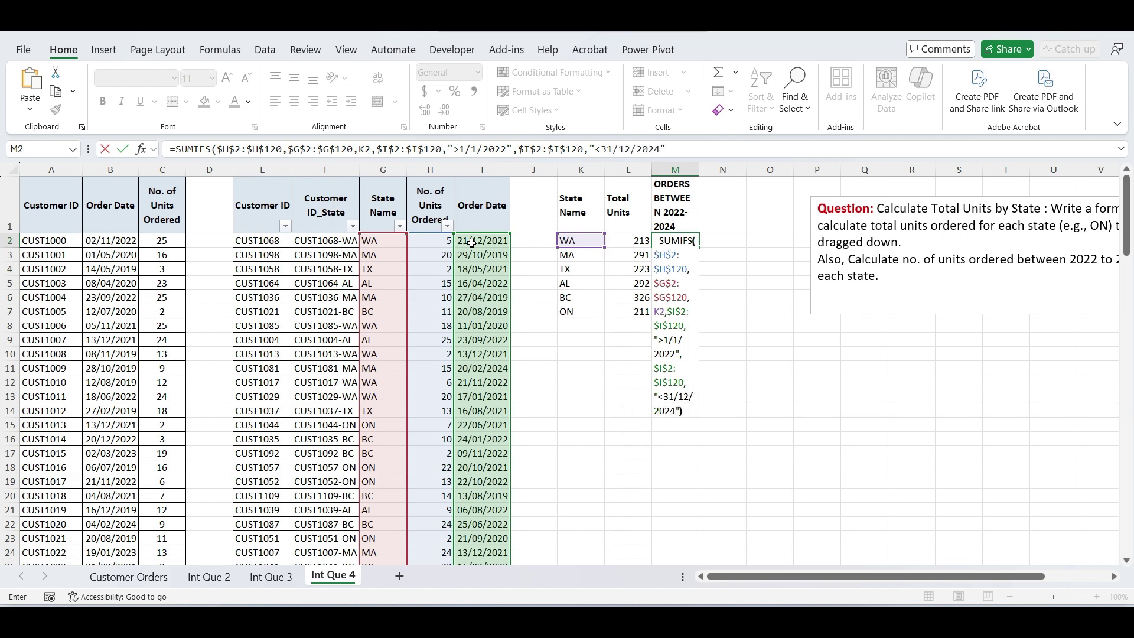
pyautogui.press('Return')
pyautogui.click(690, 243)
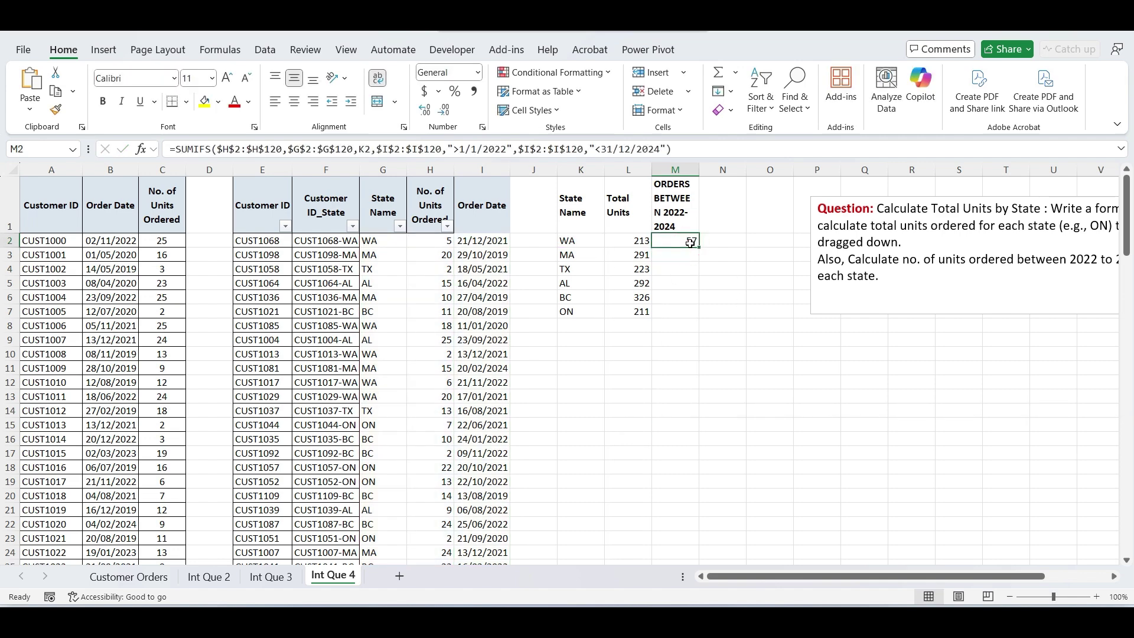
pyautogui.moveTo(699, 253); pyautogui.dragTo(696, 319)
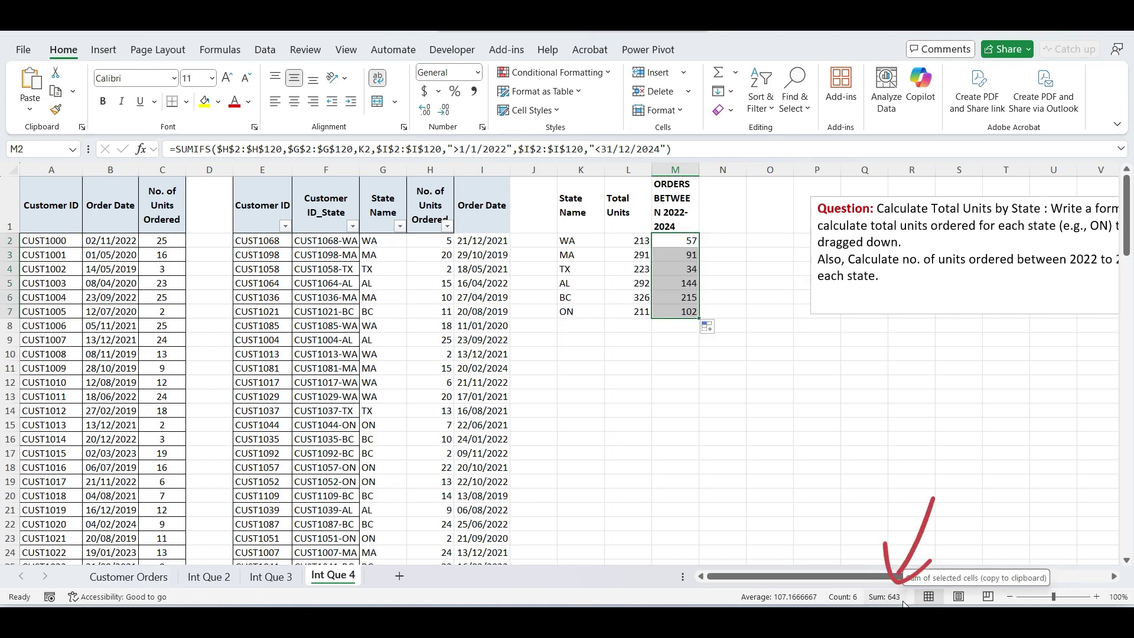
# - Filter Order Date to 2022, 2023 and 2024 and select the visible units to check their sum
pyautogui.click(482, 215)
pyautogui.hotkey('ctrl', 'shift', 'l')
pyautogui.hotkey('ctrl', 'shift', 'l')
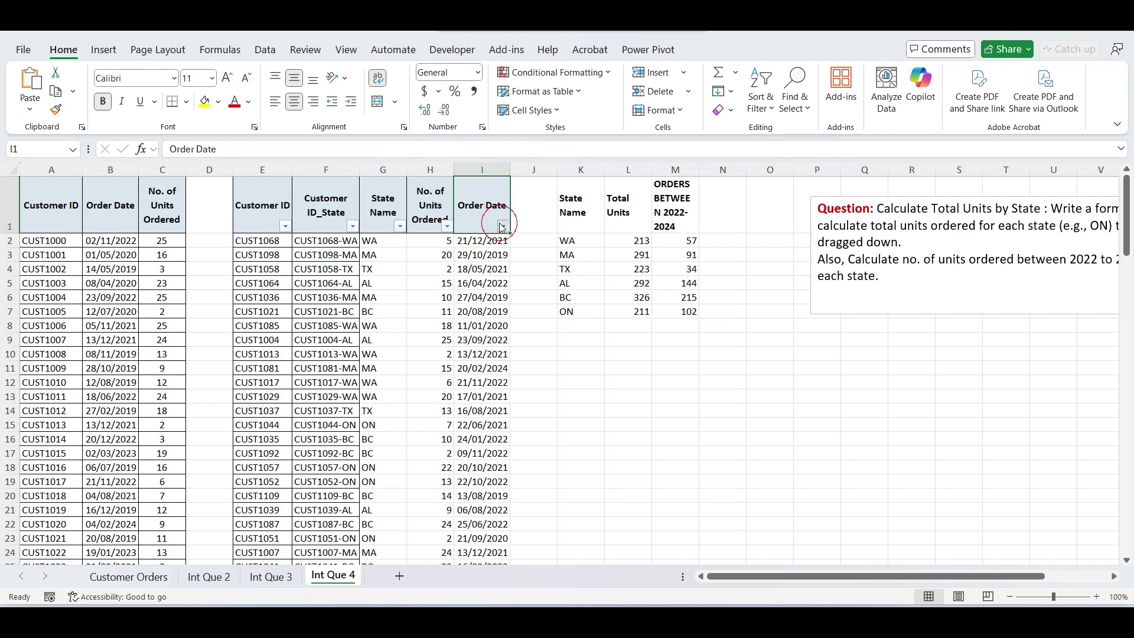
pyautogui.click(503, 227)
pyautogui.click(353, 419)
pyautogui.click(353, 432)
pyautogui.click(353, 444)
pyautogui.click(353, 458)
pyautogui.click(448, 555)
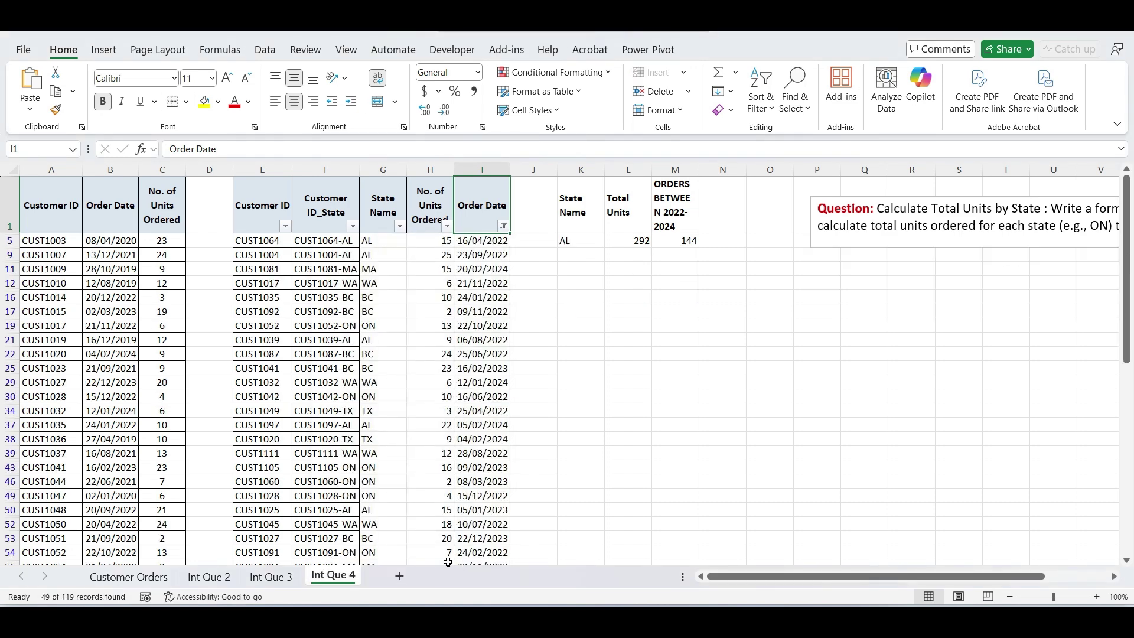
pyautogui.click(429, 242)
pyautogui.hotkey('ctrl', 'shift', 'Down')
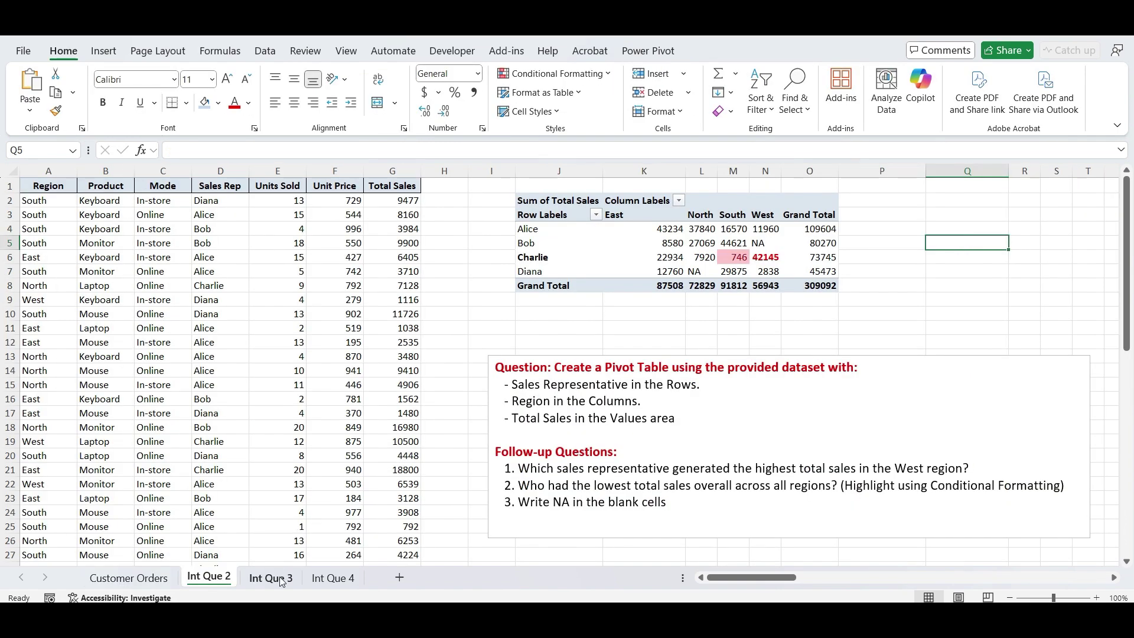
# - Switch back to the Int Que 4 sheet to view the finished solution
pyautogui.click(270, 577)
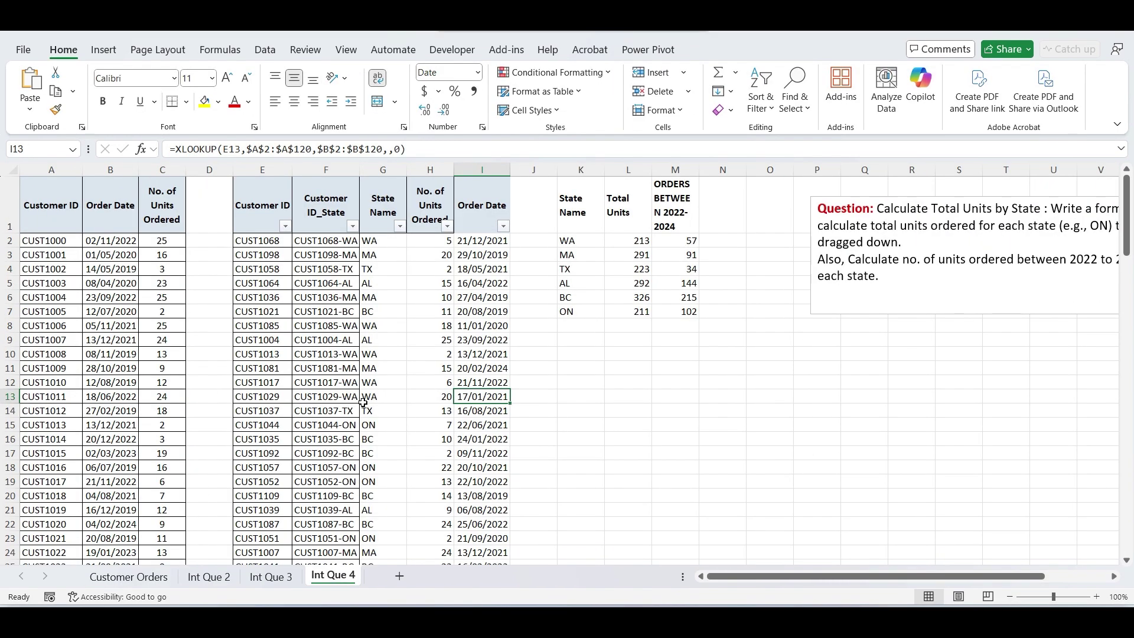